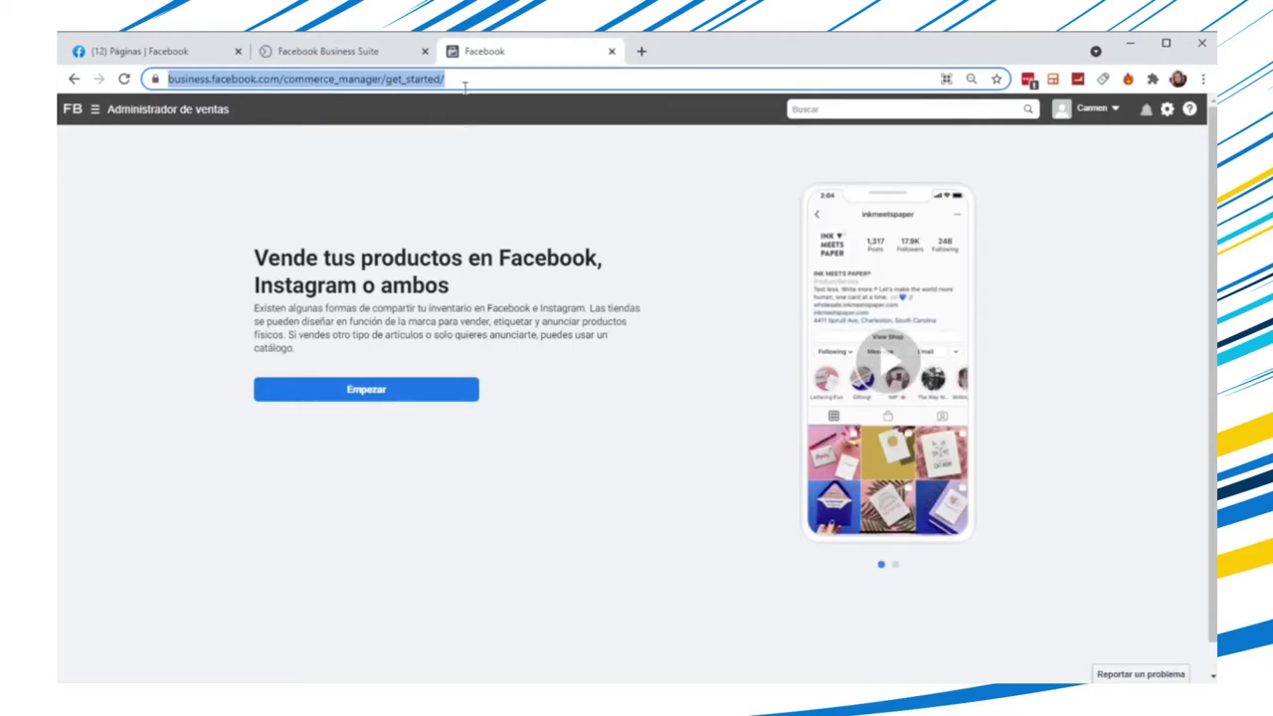
Load facebook.com/commerce, glance at Business Suite, and begin choosing a way to sell.
type("facebook.")
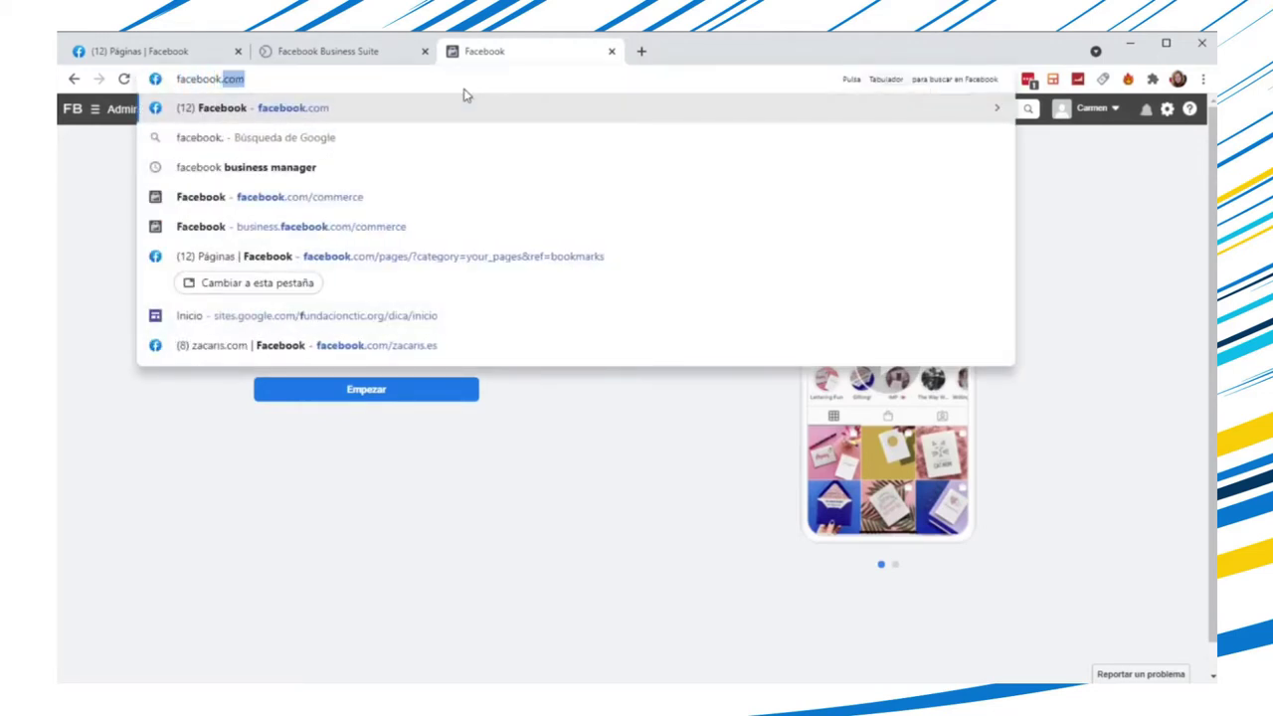
type("com/")
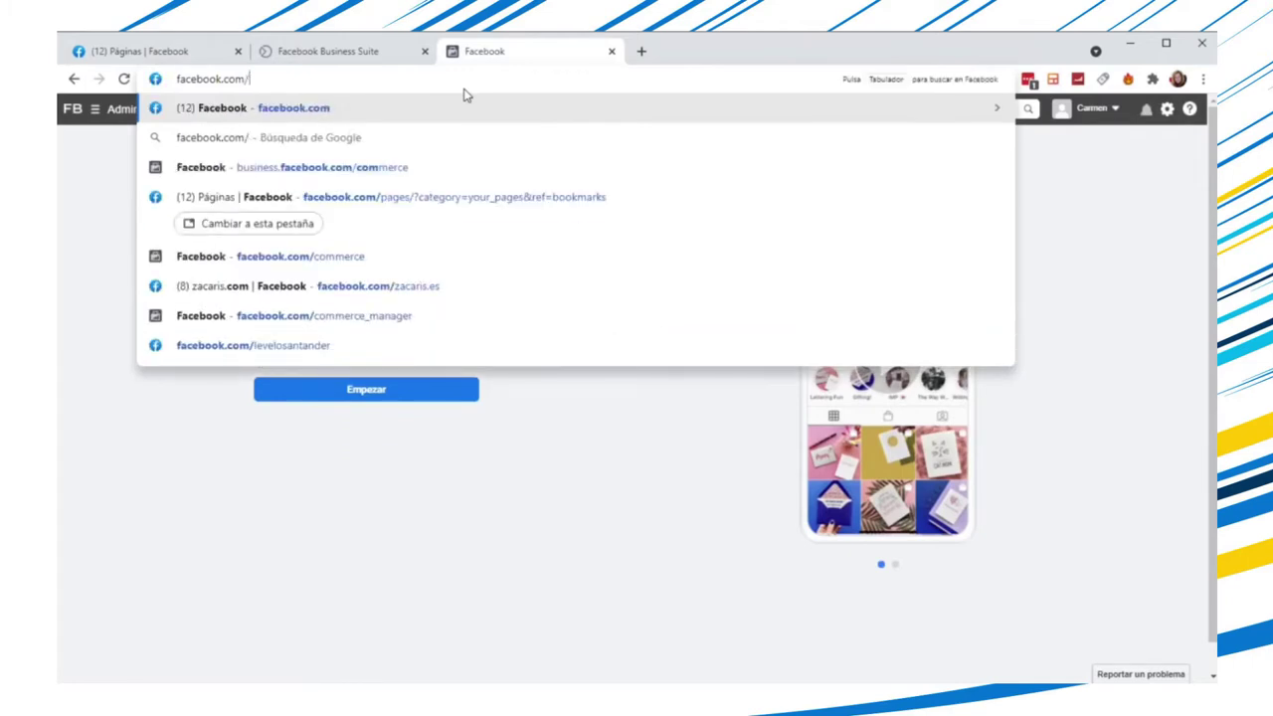
type("commerce")
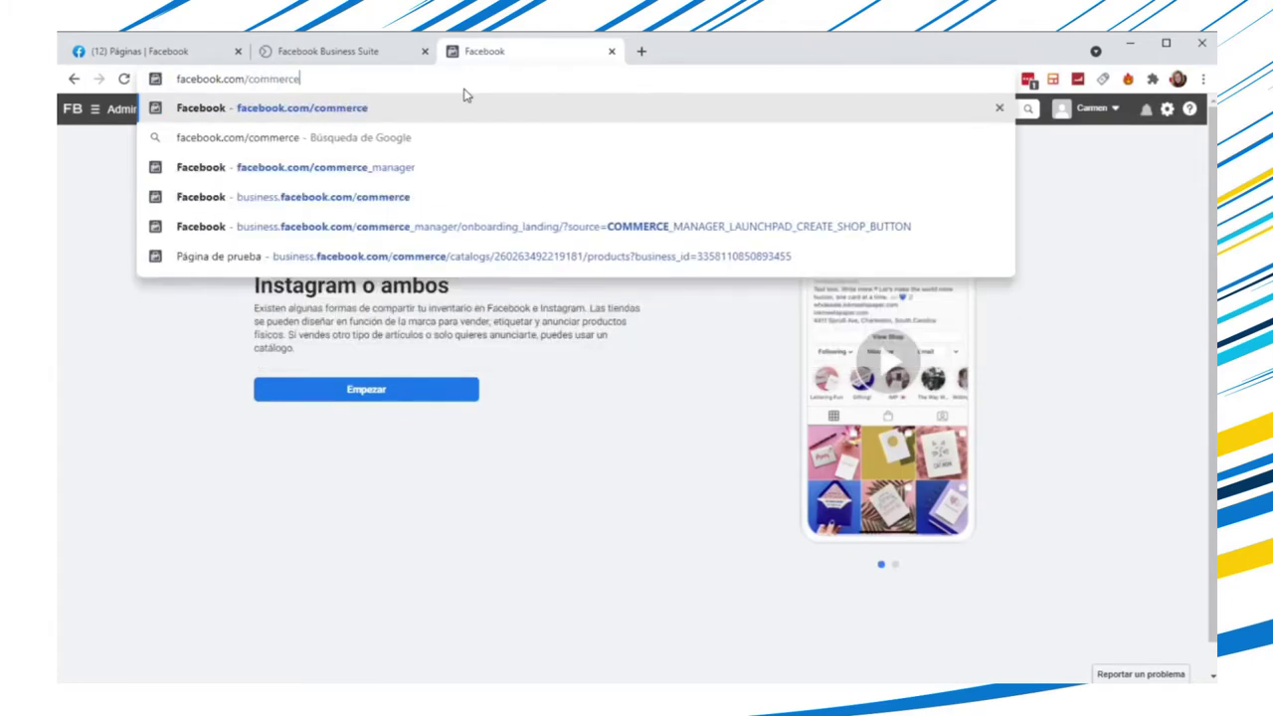
key("Return")
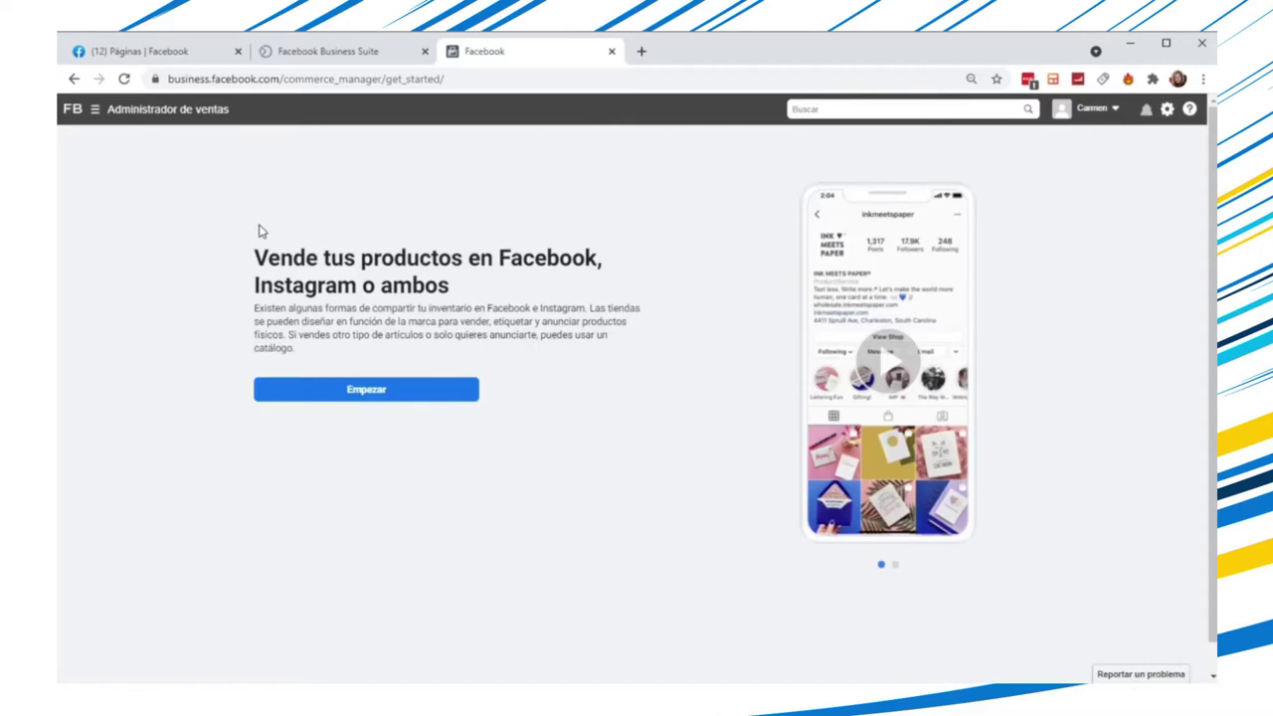
left_click(335, 51)
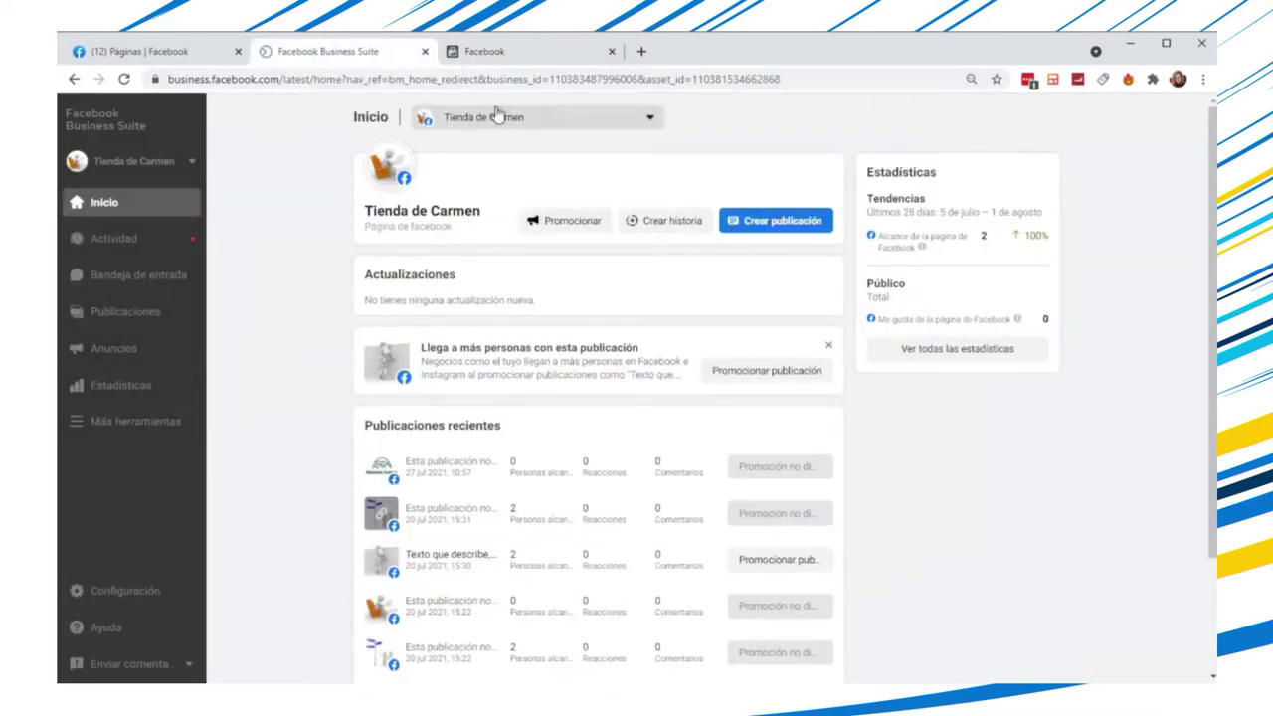
left_click(553, 59)
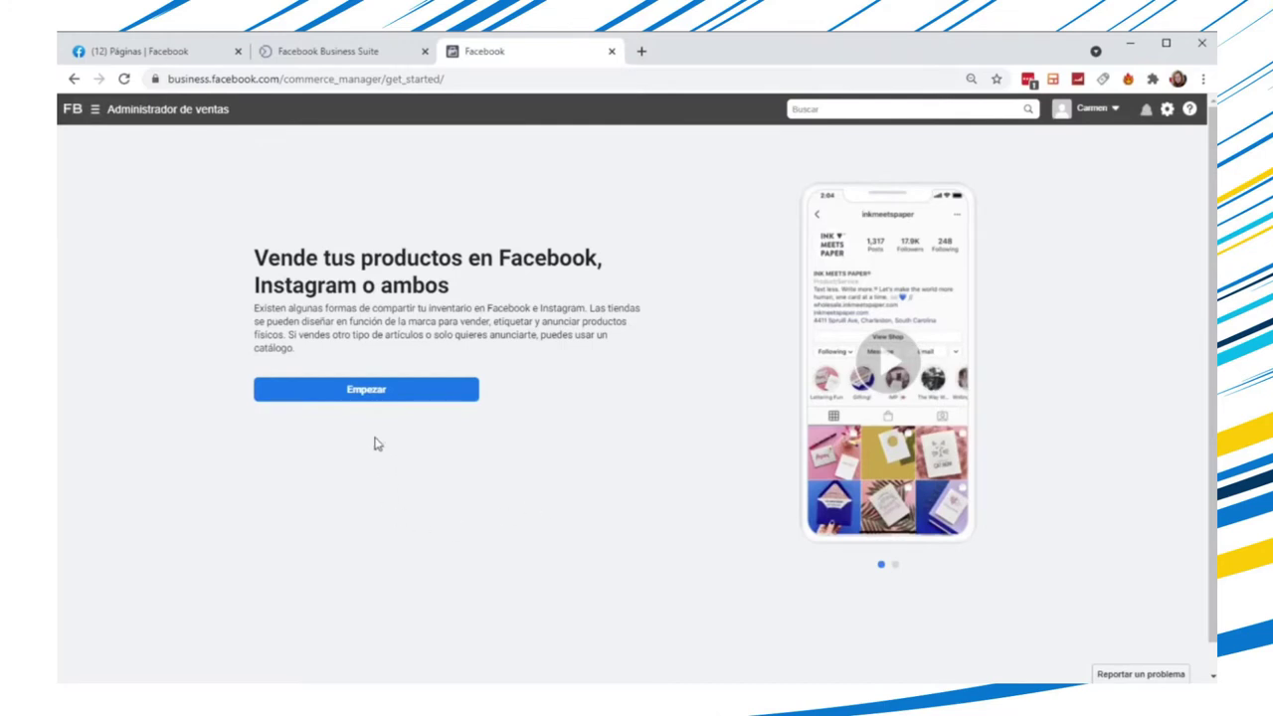
left_click(367, 391)
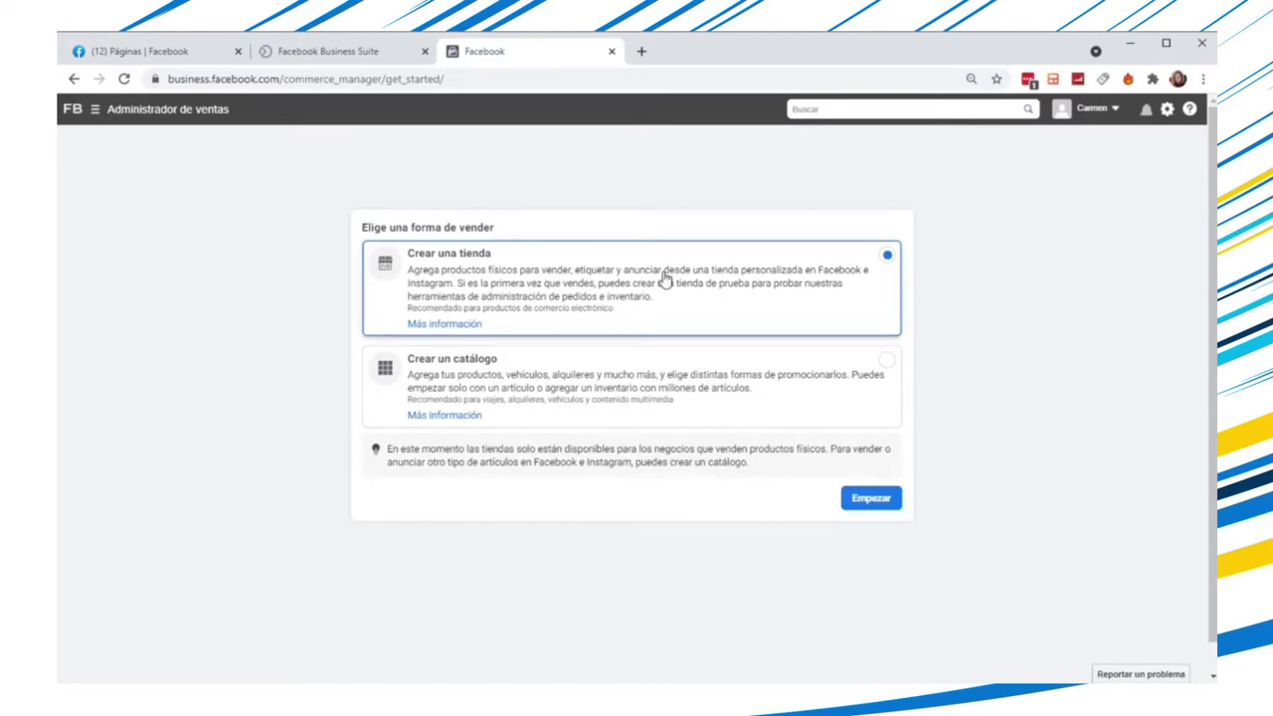
Start the Crear tu tienda wizard, compare its Instagram and Facebook previews, and advance to checkout.
left_click(876, 503)
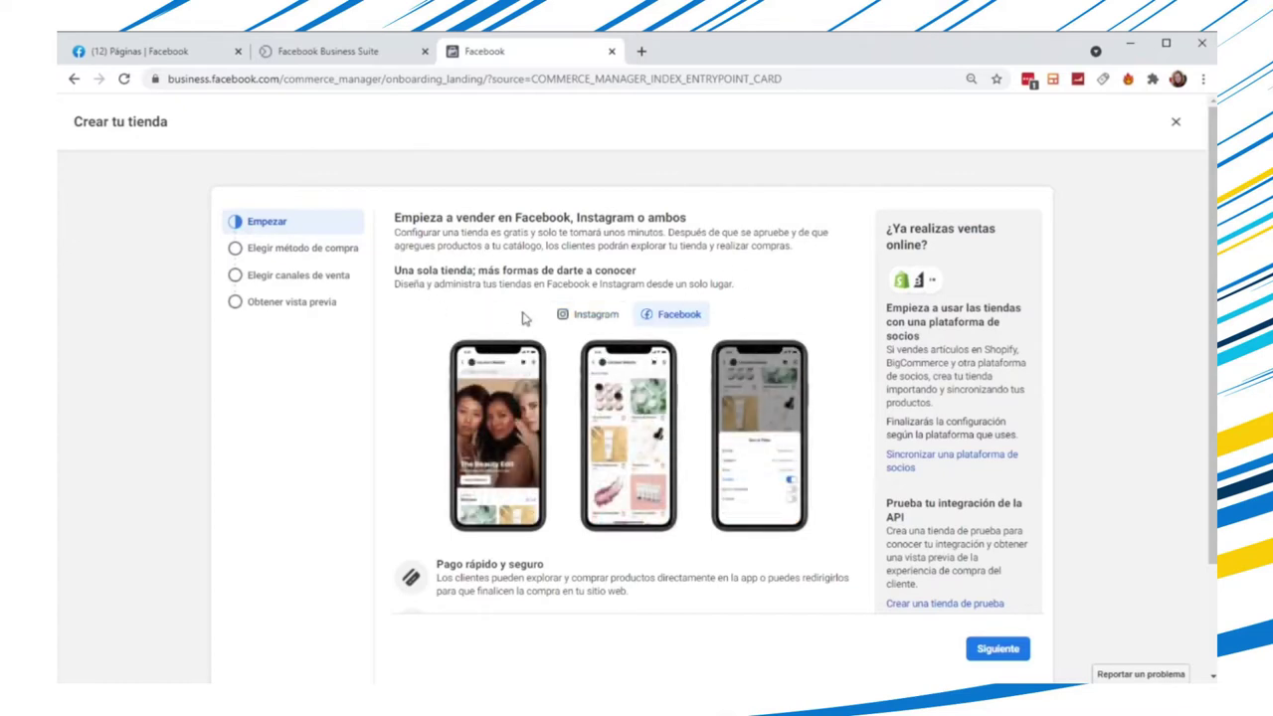
left_click(606, 318)
left_click(671, 318)
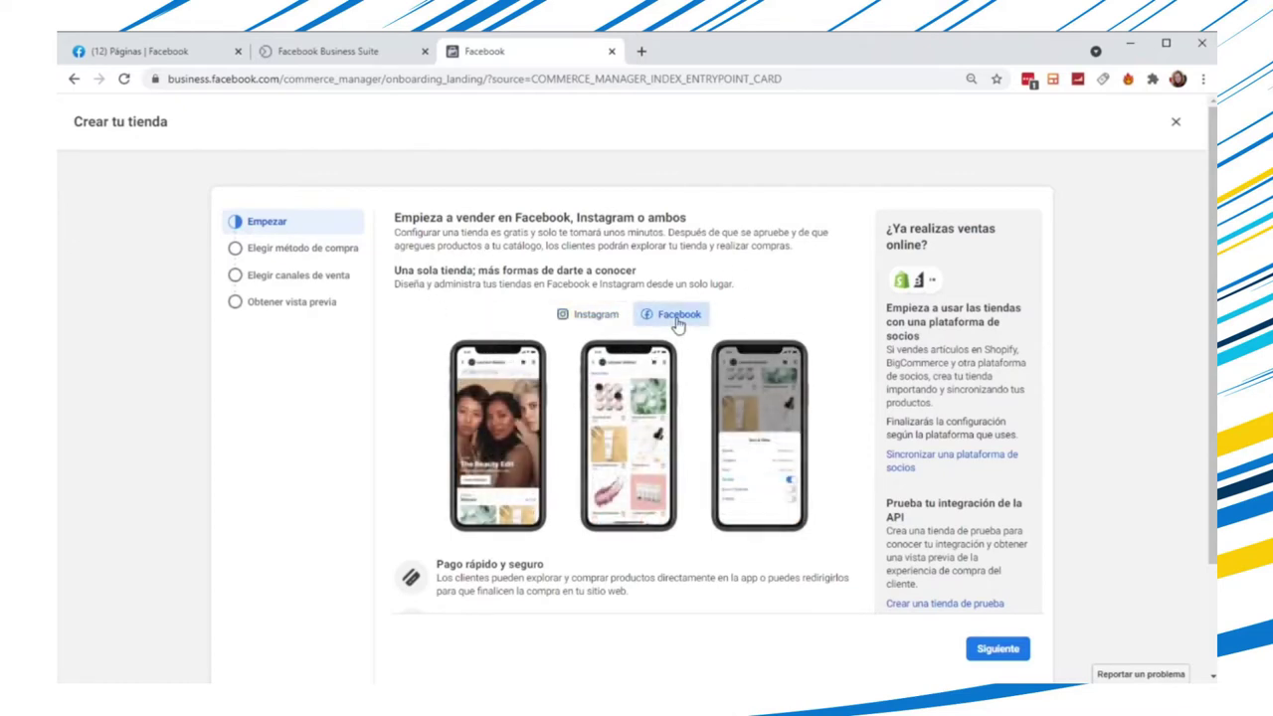
left_click(995, 651)
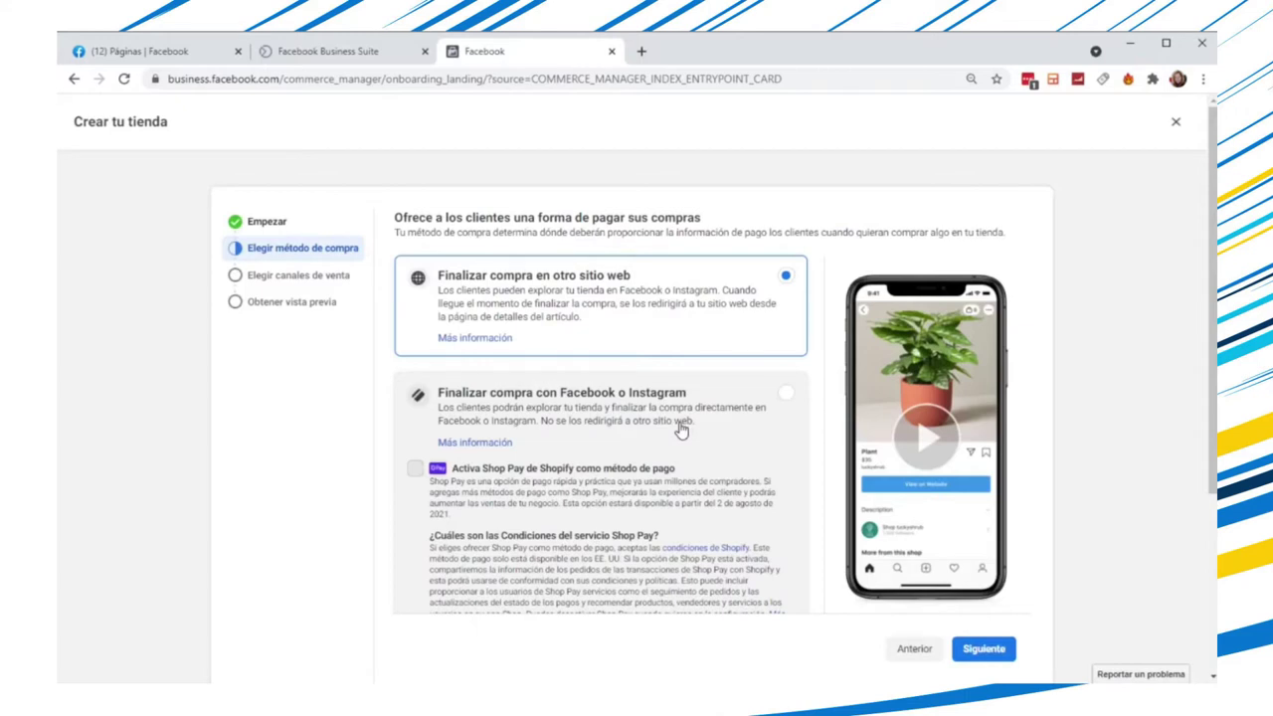
Pick 'Finalizar compra con mensaje' (Messenger or WhatsApp) as the shop's checkout method.
scroll(672, 425, "down", 3)
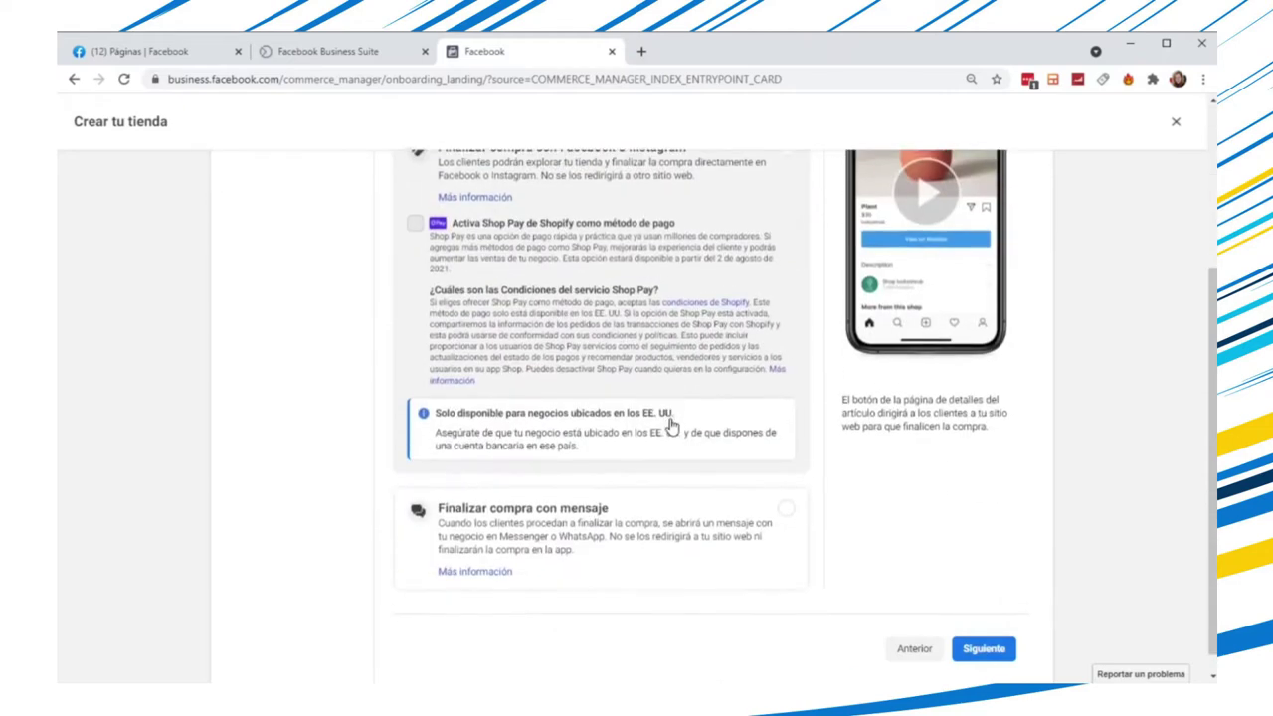
scroll(668, 426, "up", 3)
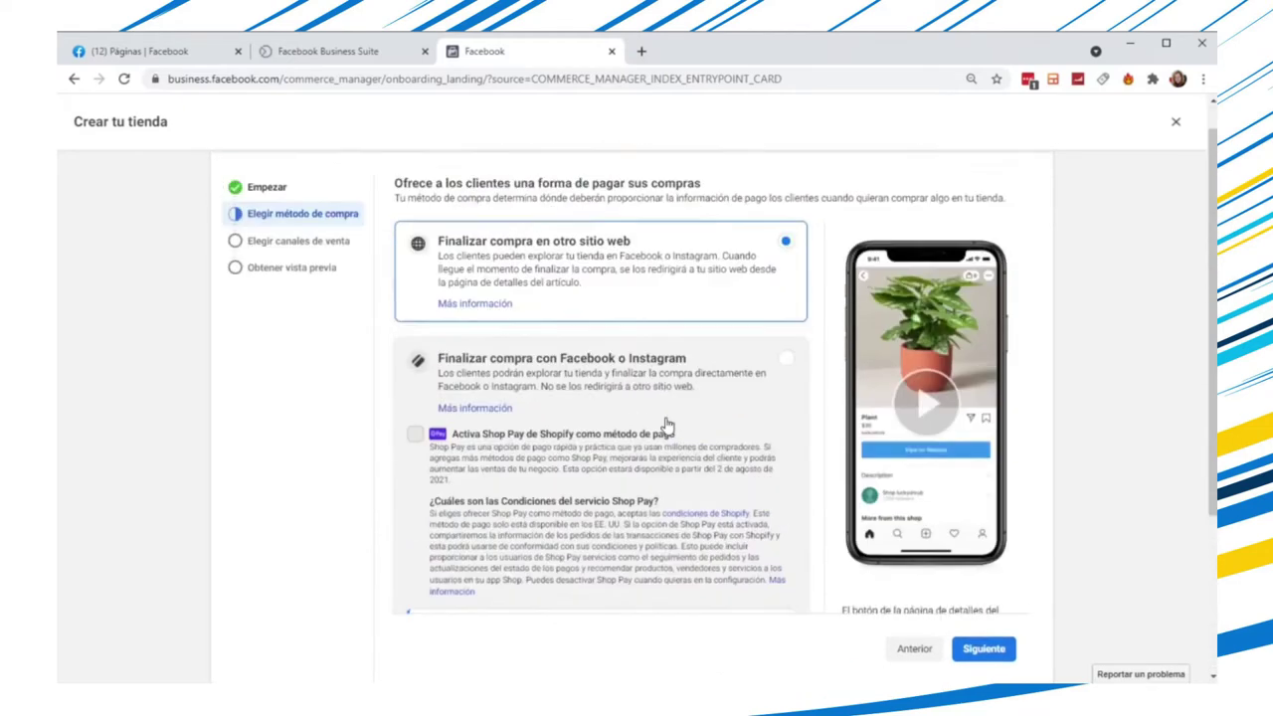
left_click(515, 269)
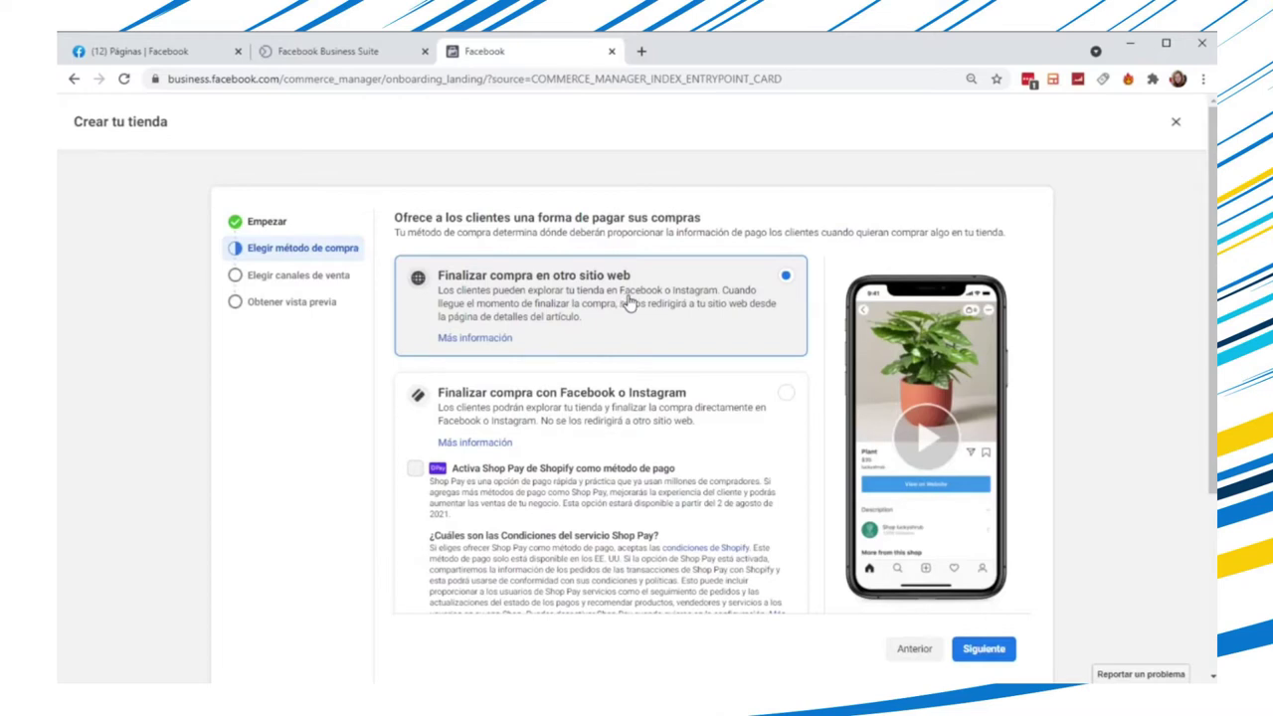
scroll(628, 302, "down", 1)
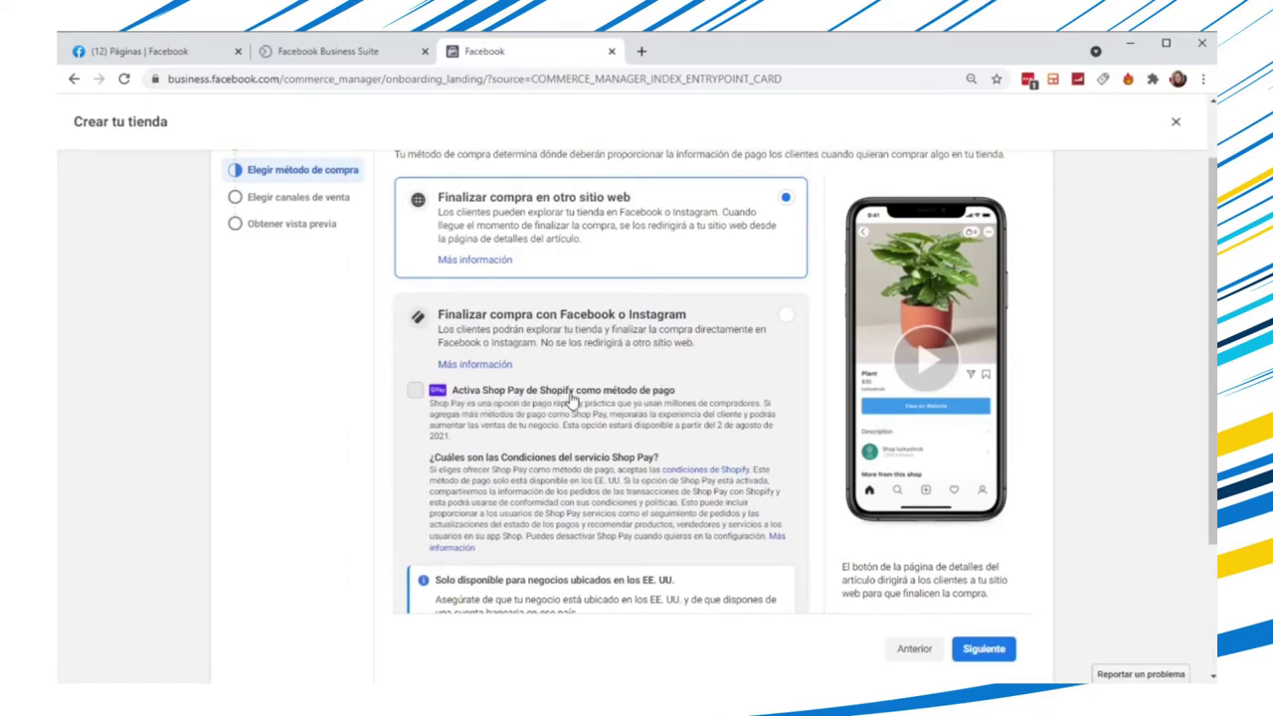
scroll(570, 398, "down", 1)
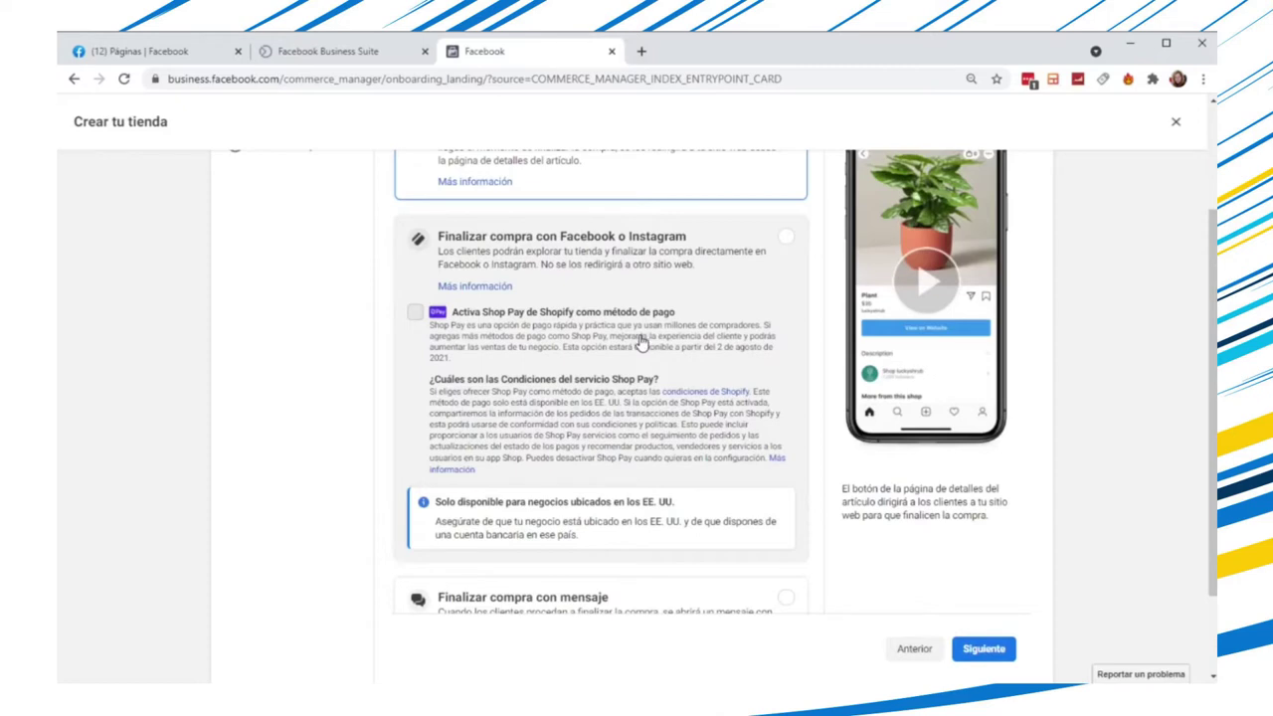
scroll(642, 343, "down", 2)
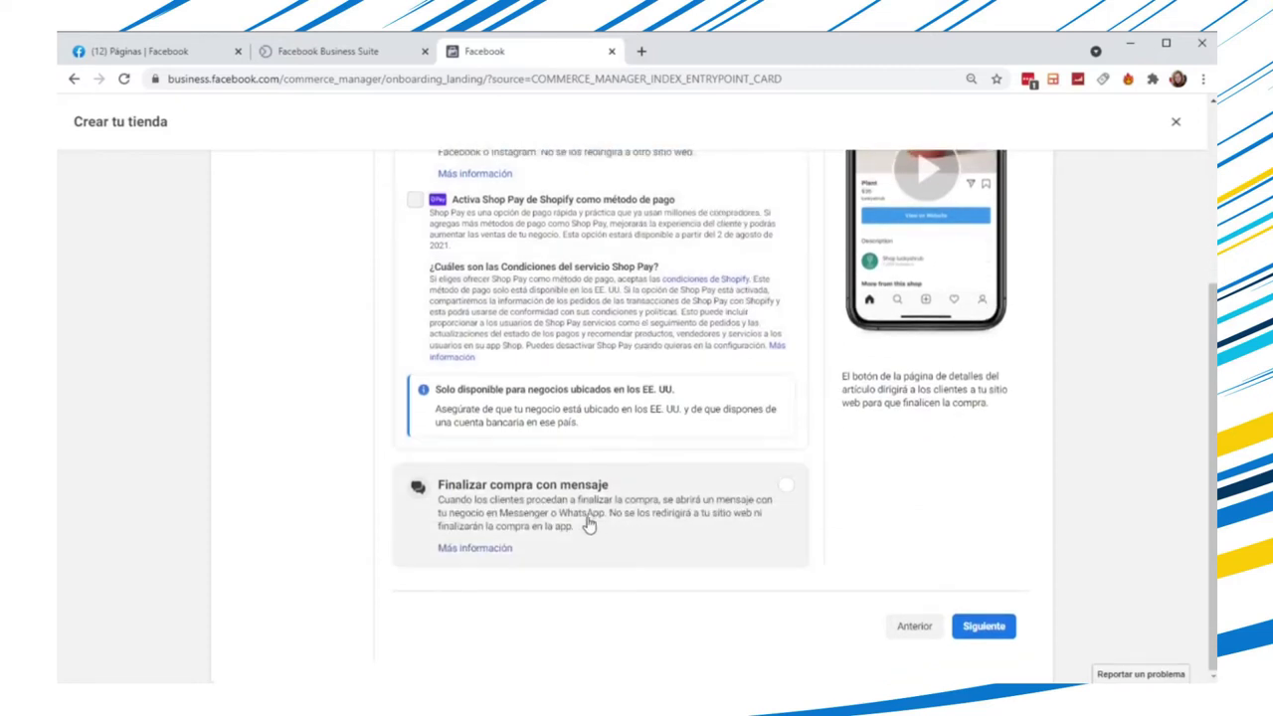
left_click(551, 509)
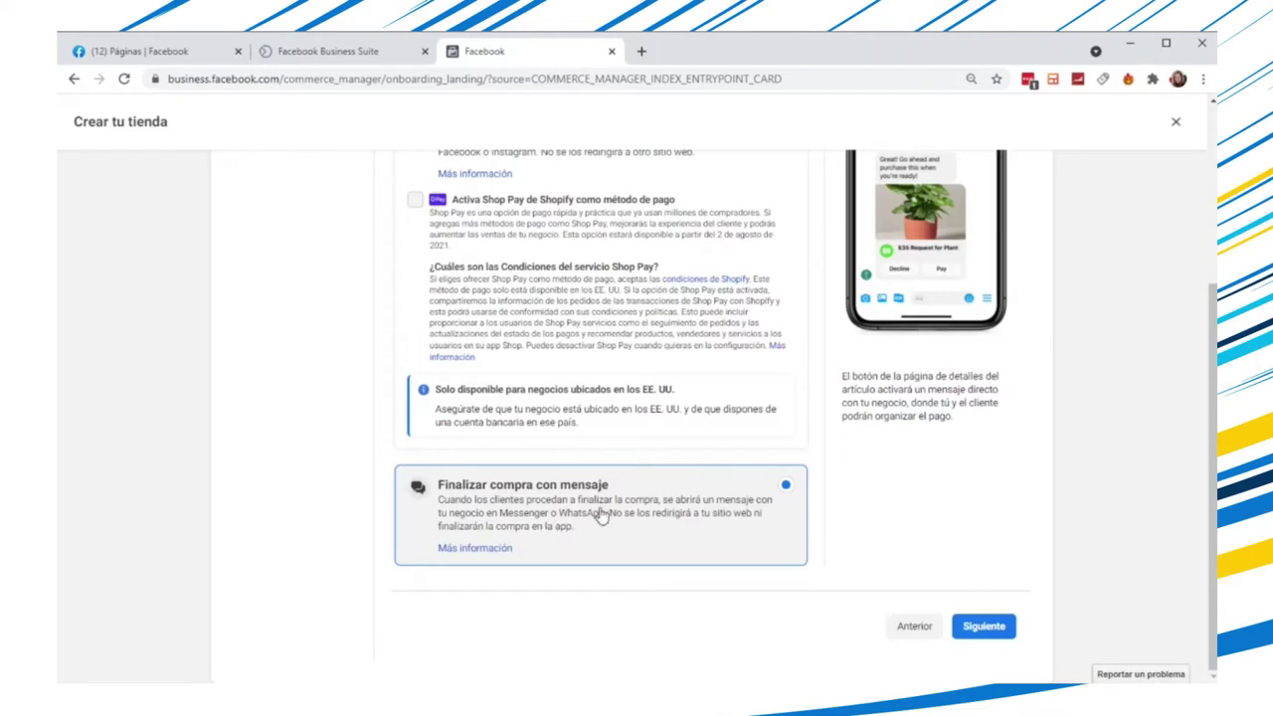
Choose the existing shop Facebook page as the sales channel.
left_click(987, 624)
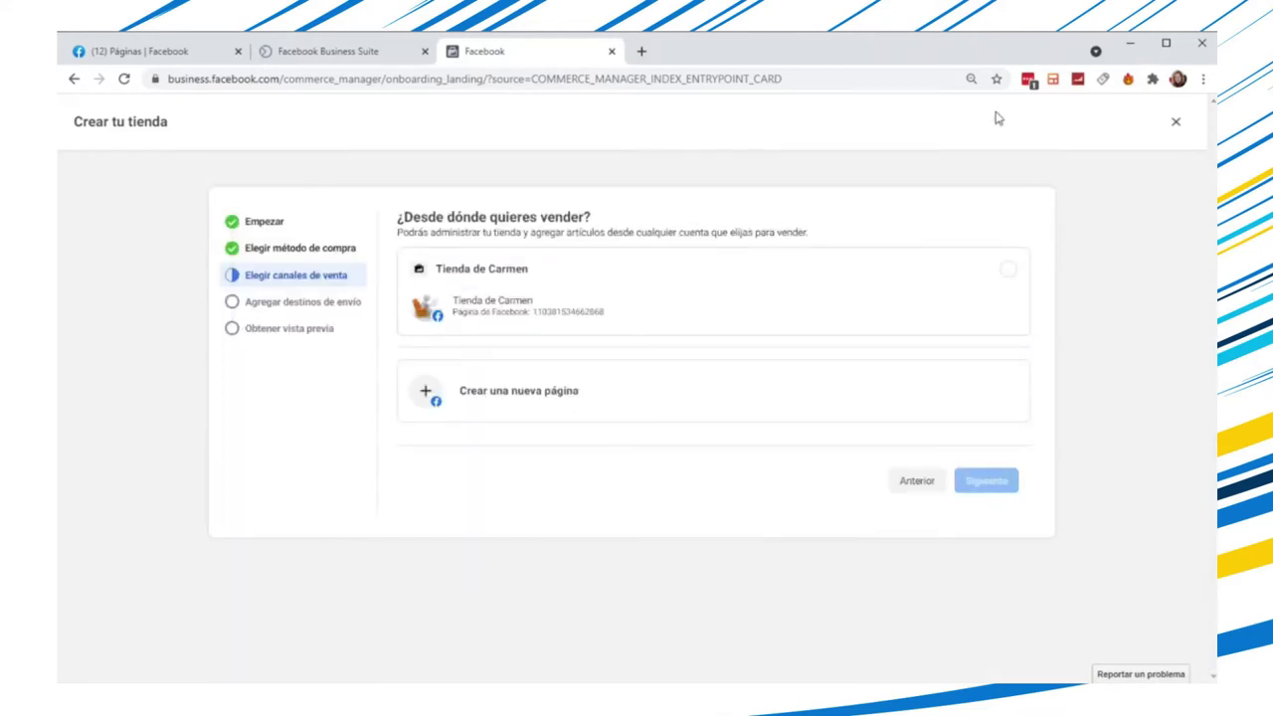
left_click(556, 293)
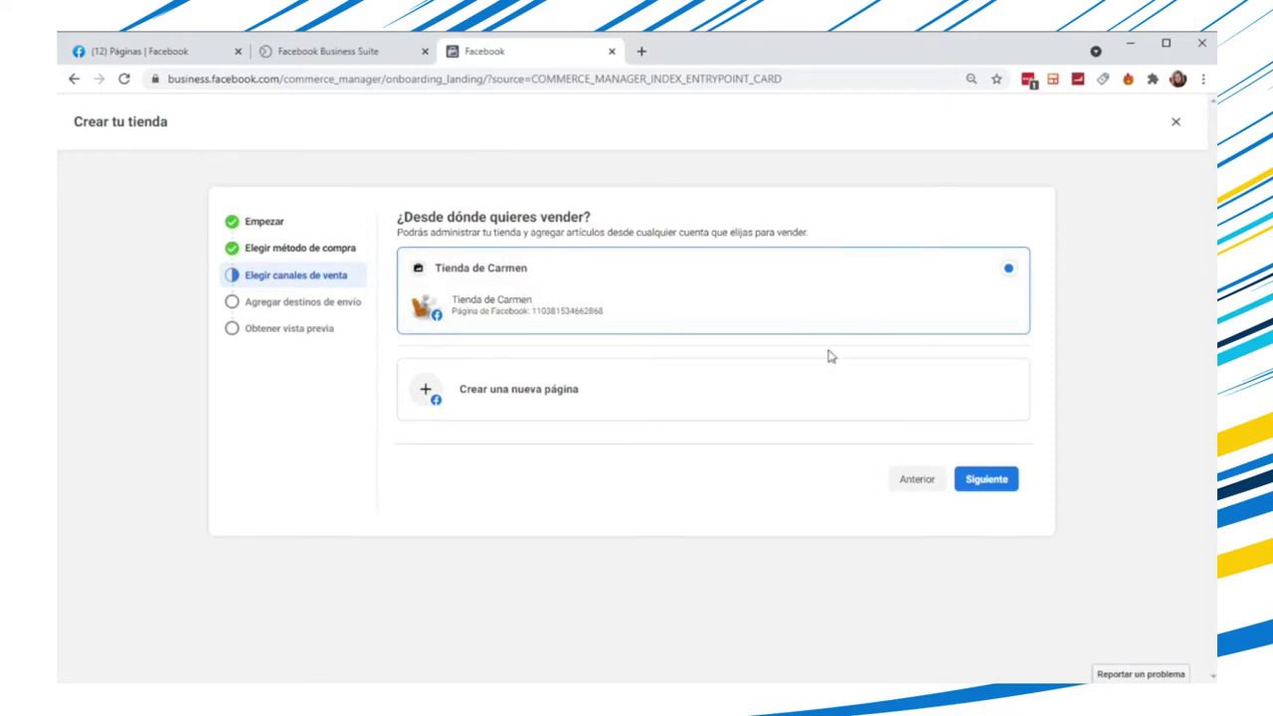
left_click(998, 490)
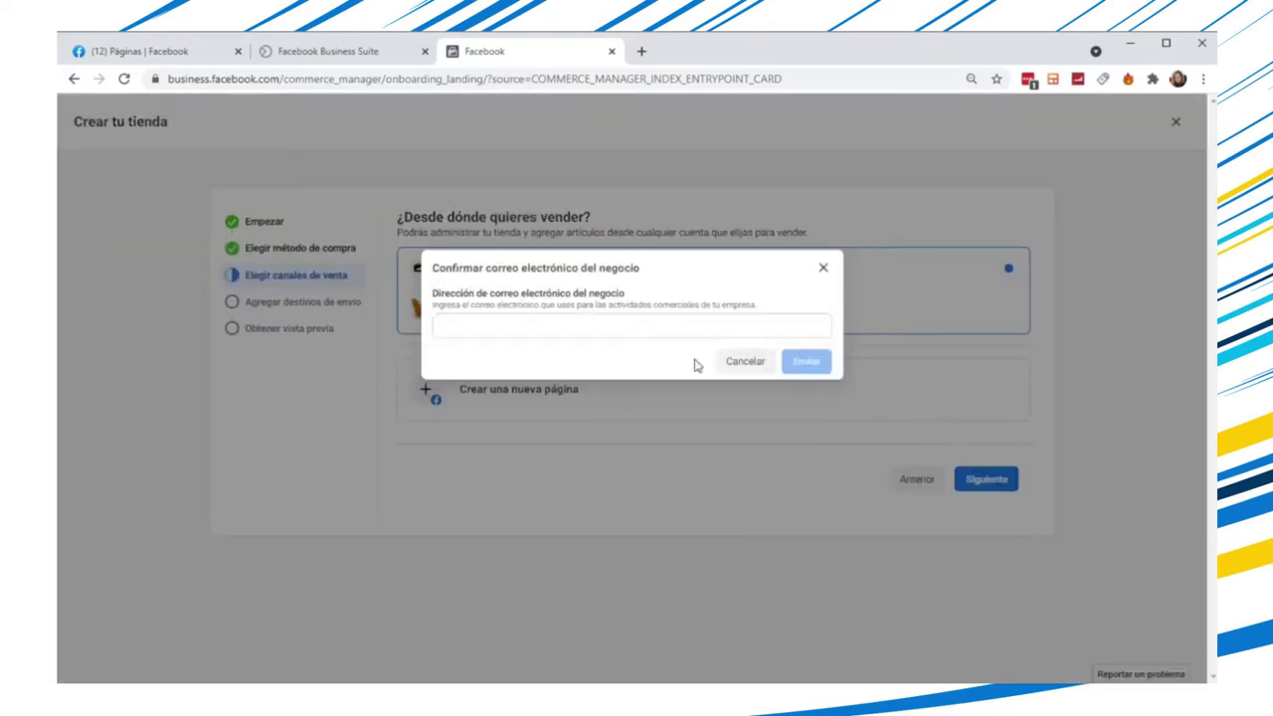
Enter the business email address and send it to confirm.
left_click(525, 327)
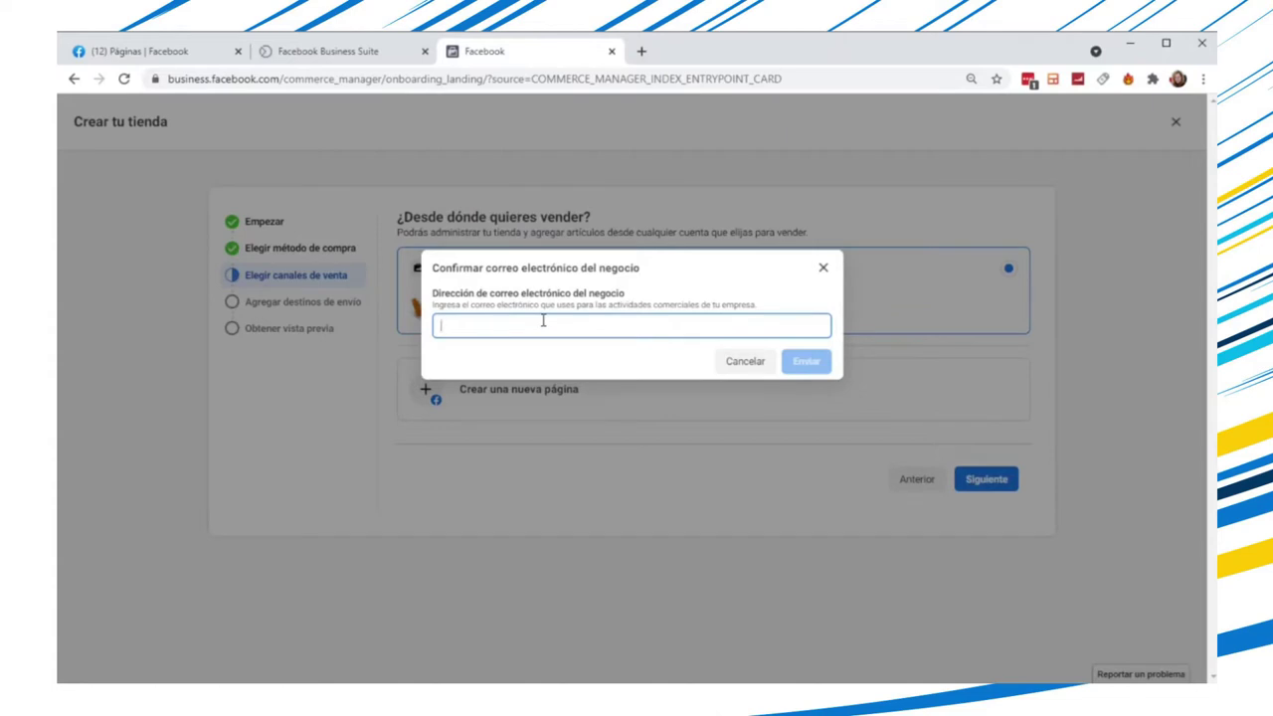
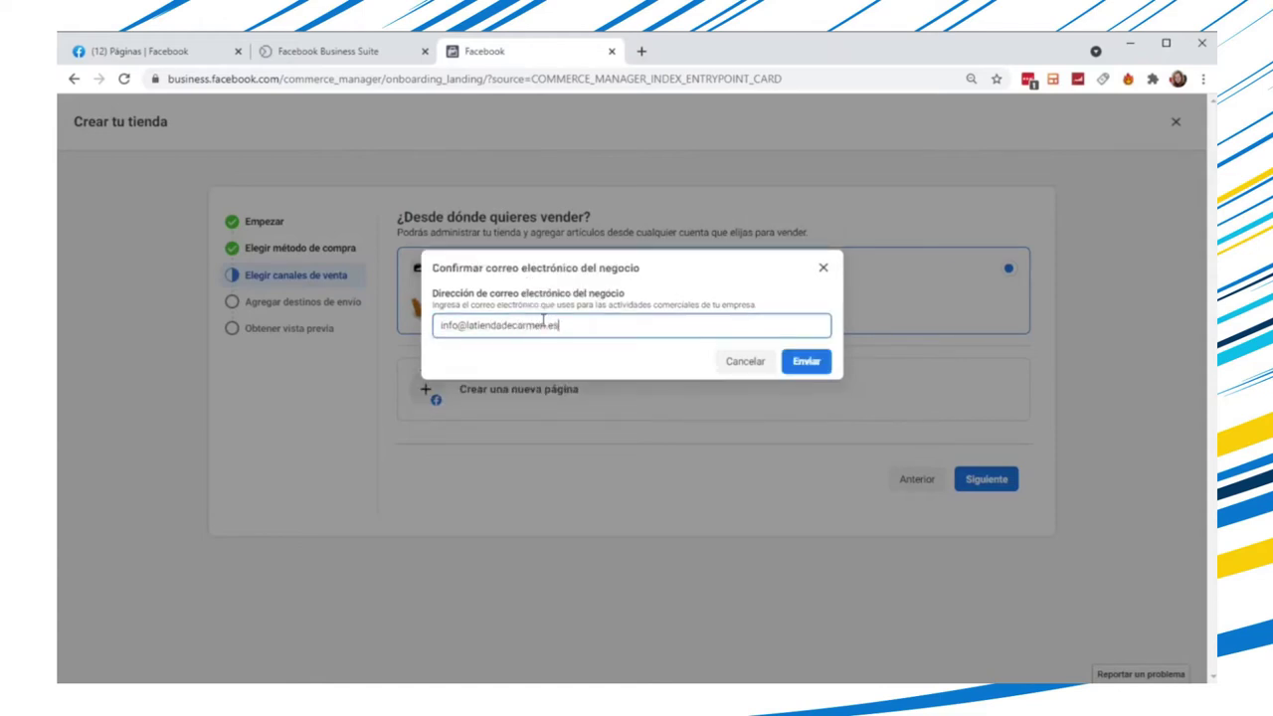
left_click(592, 365)
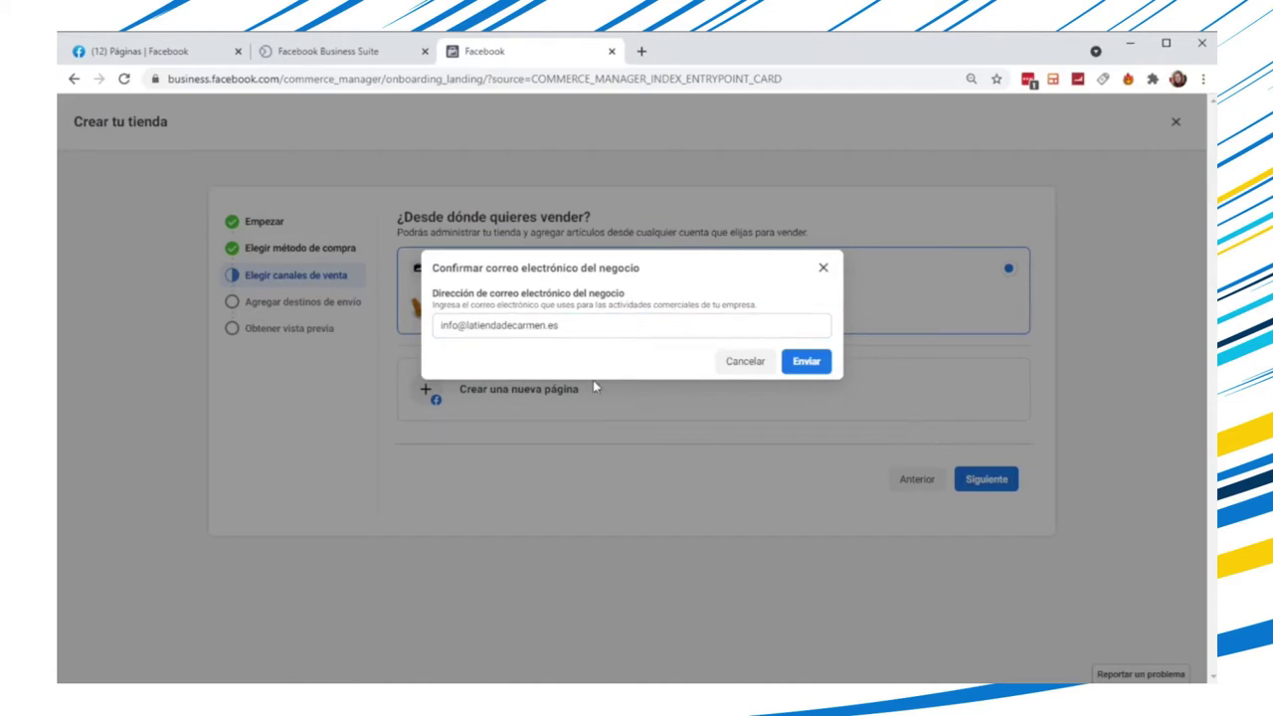
left_click(585, 330)
left_click(814, 363)
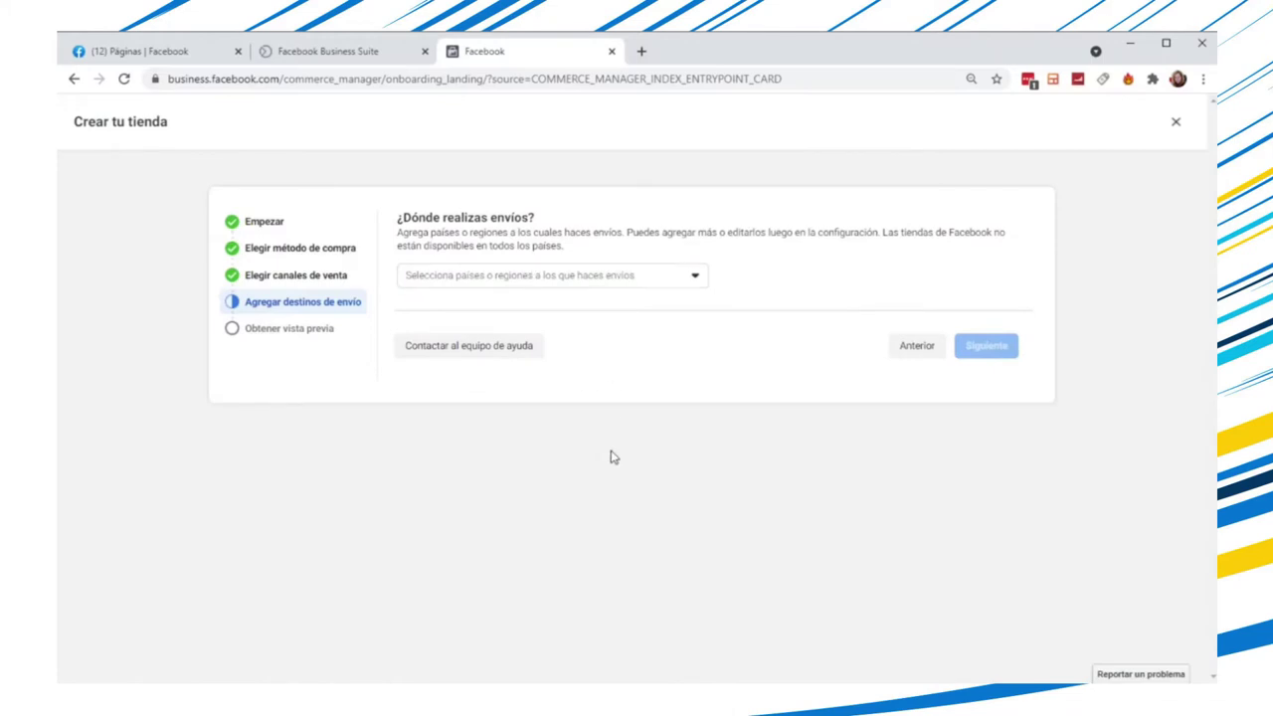
Search for and add España as a shipping destination.
left_click(587, 280)
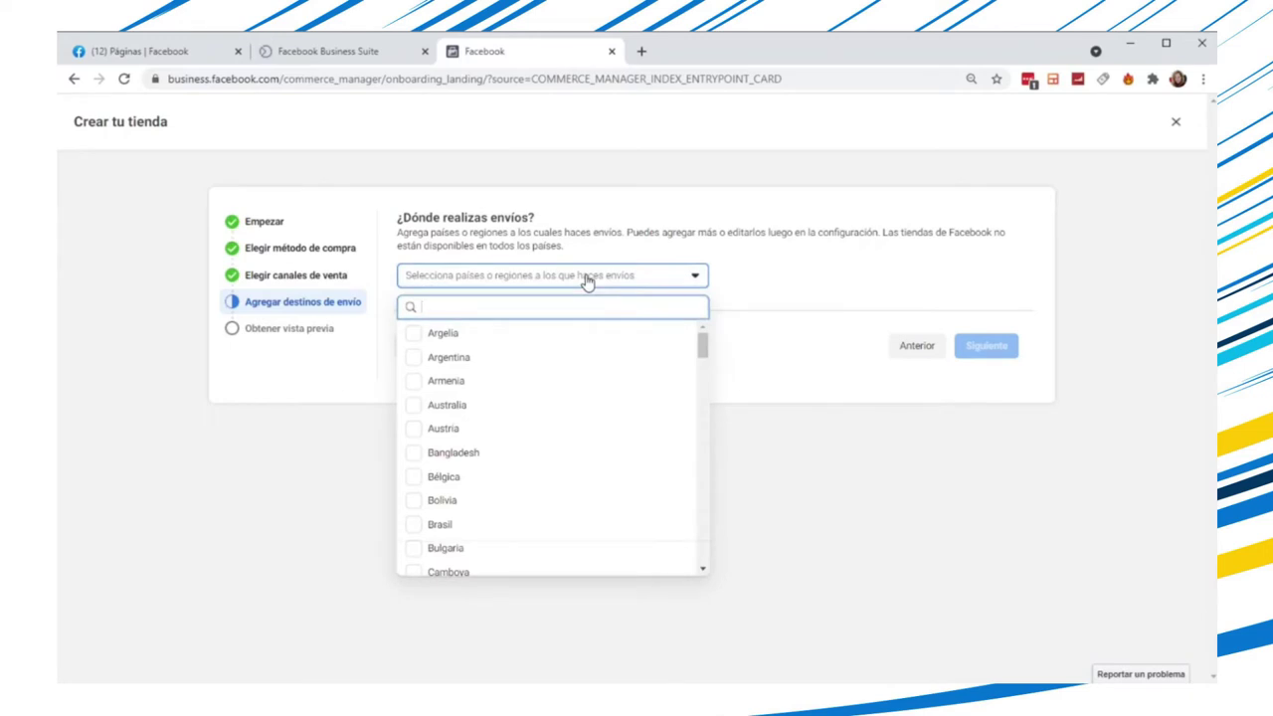
type("españa")
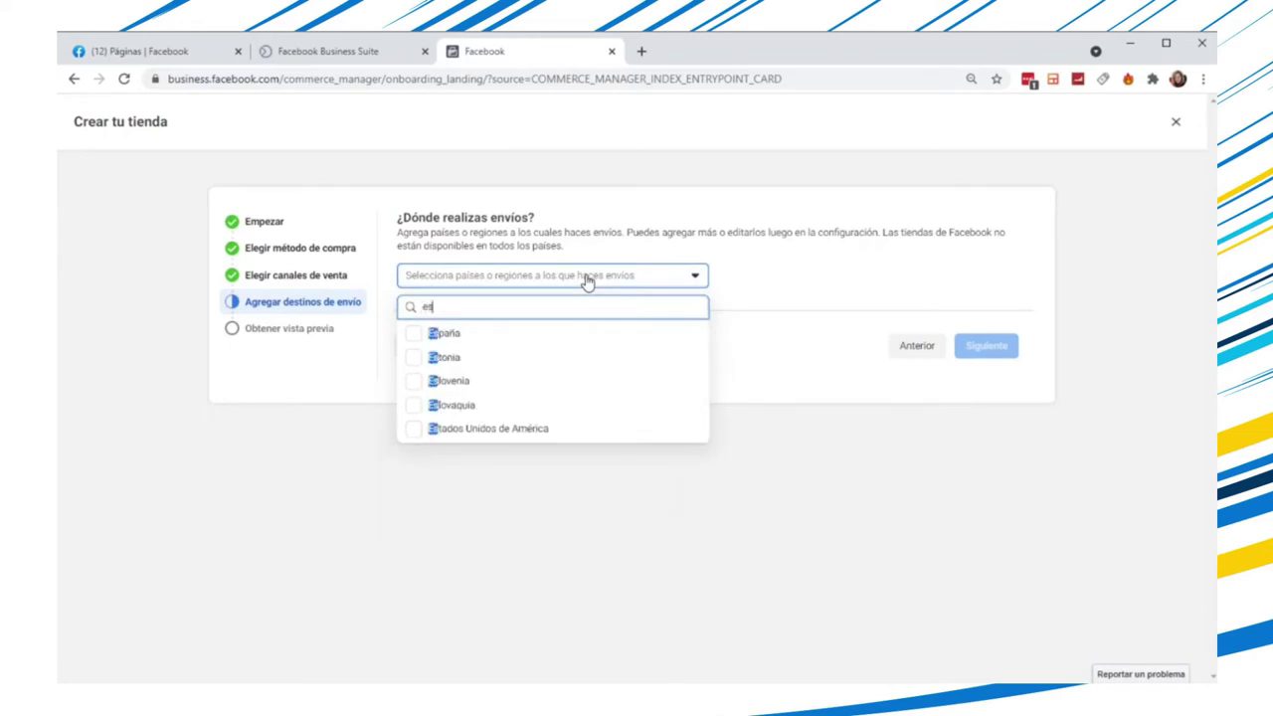
left_click(418, 334)
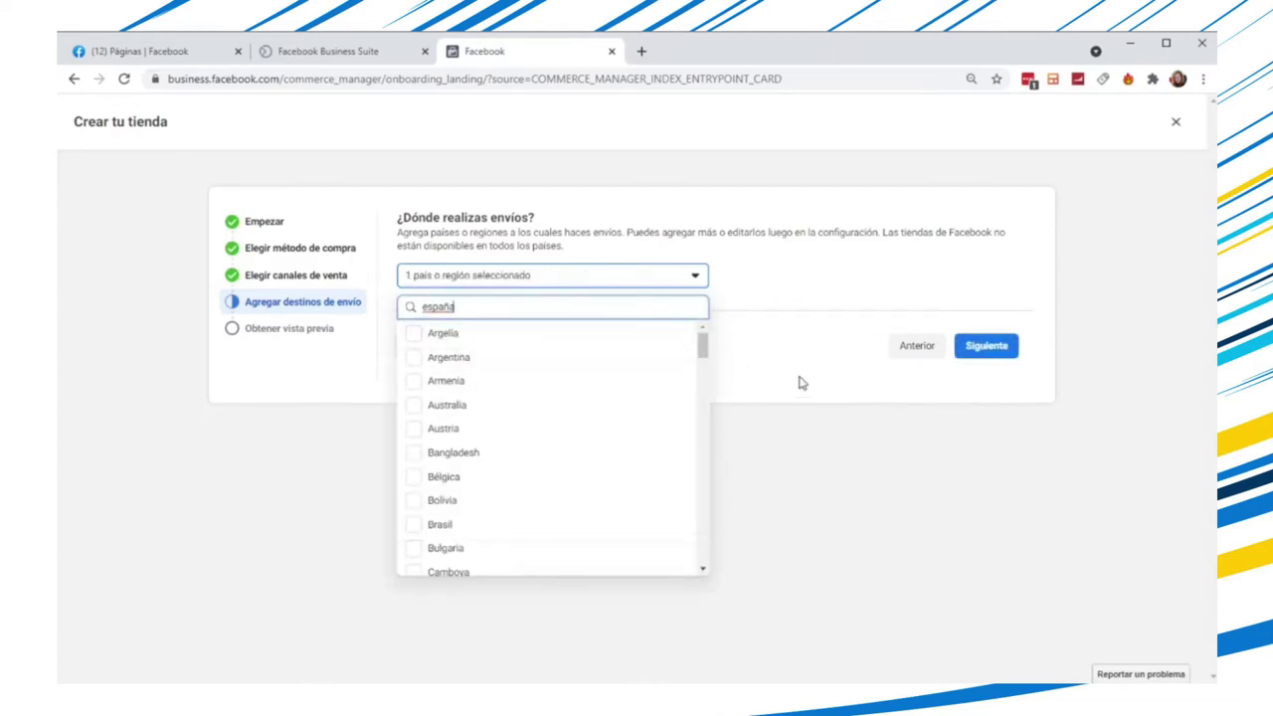
left_click(783, 299)
Try adding Francia, Argentina, Austria and Canadá, then continue to the store preview step.
left_click(608, 279)
type("francia")
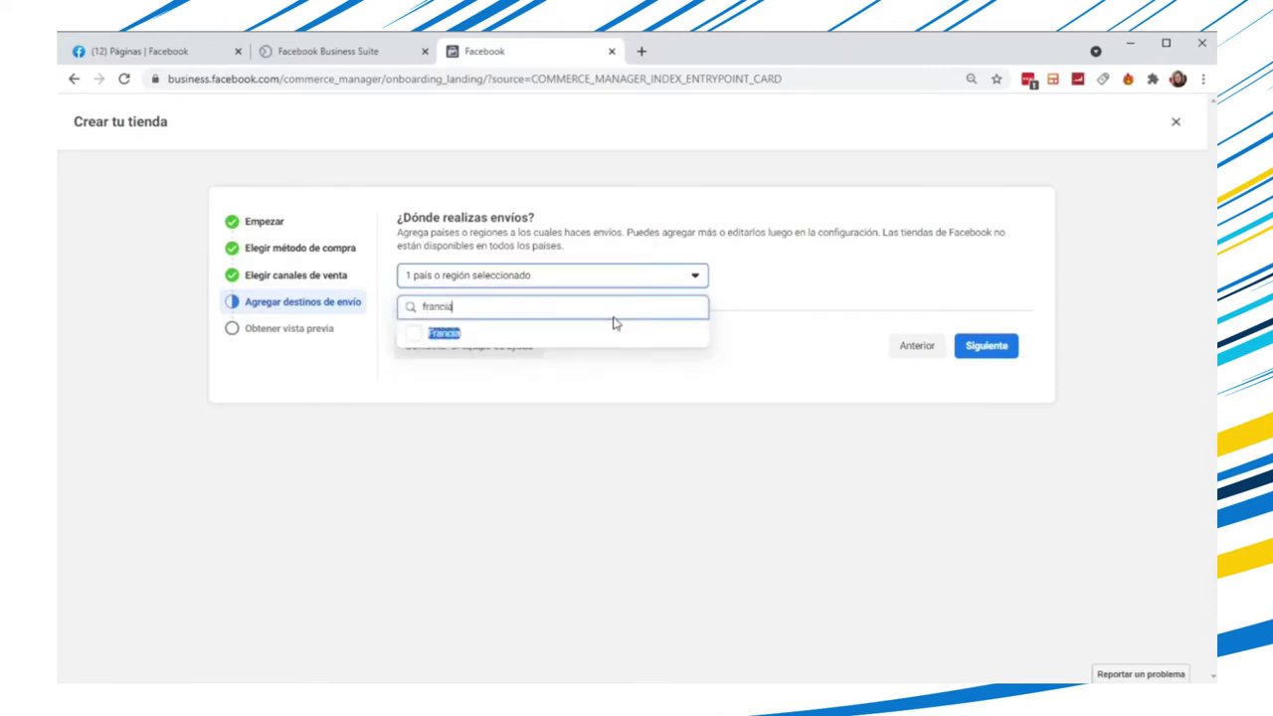
left_click(417, 335)
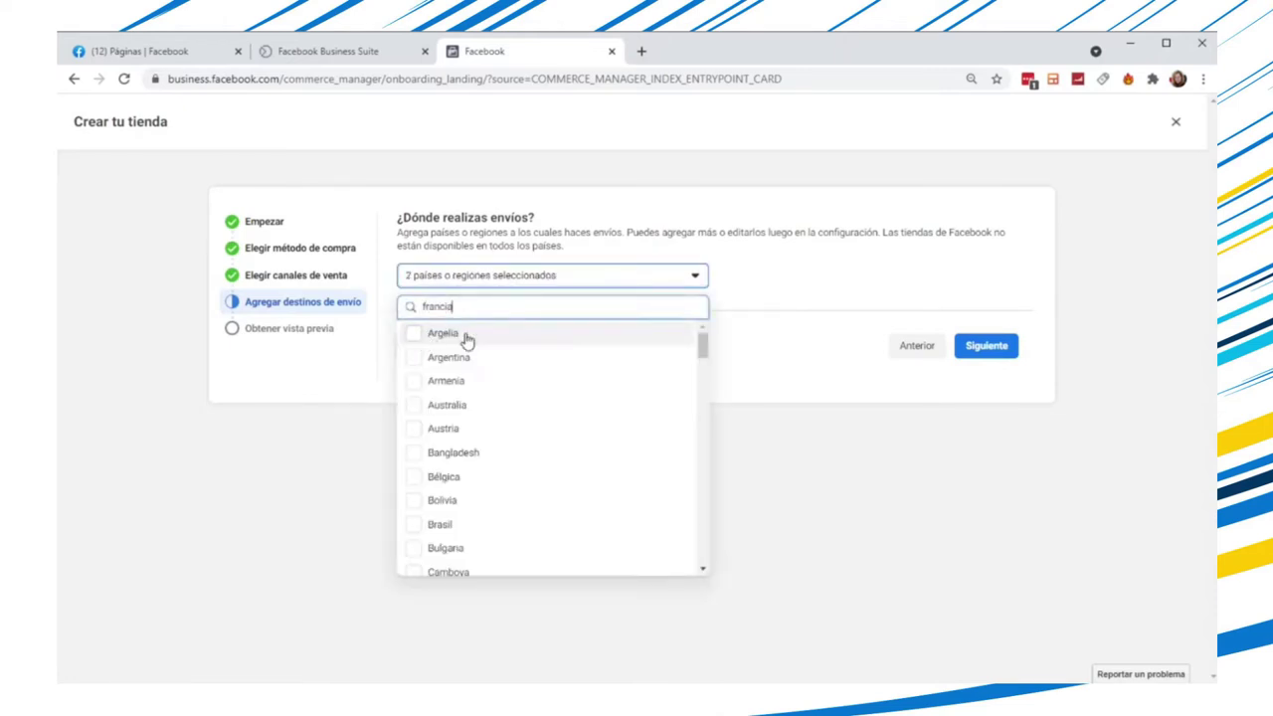
left_click(481, 359)
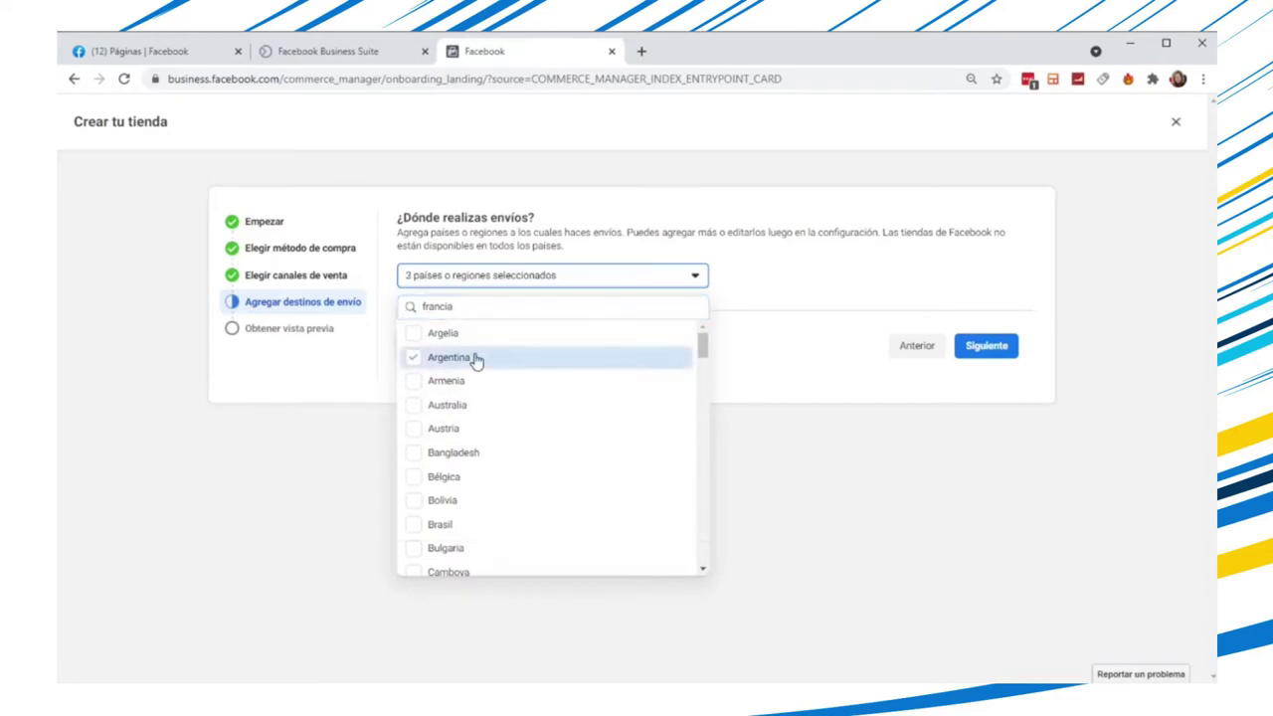
left_click(455, 434)
scroll(463, 514, "down", 2)
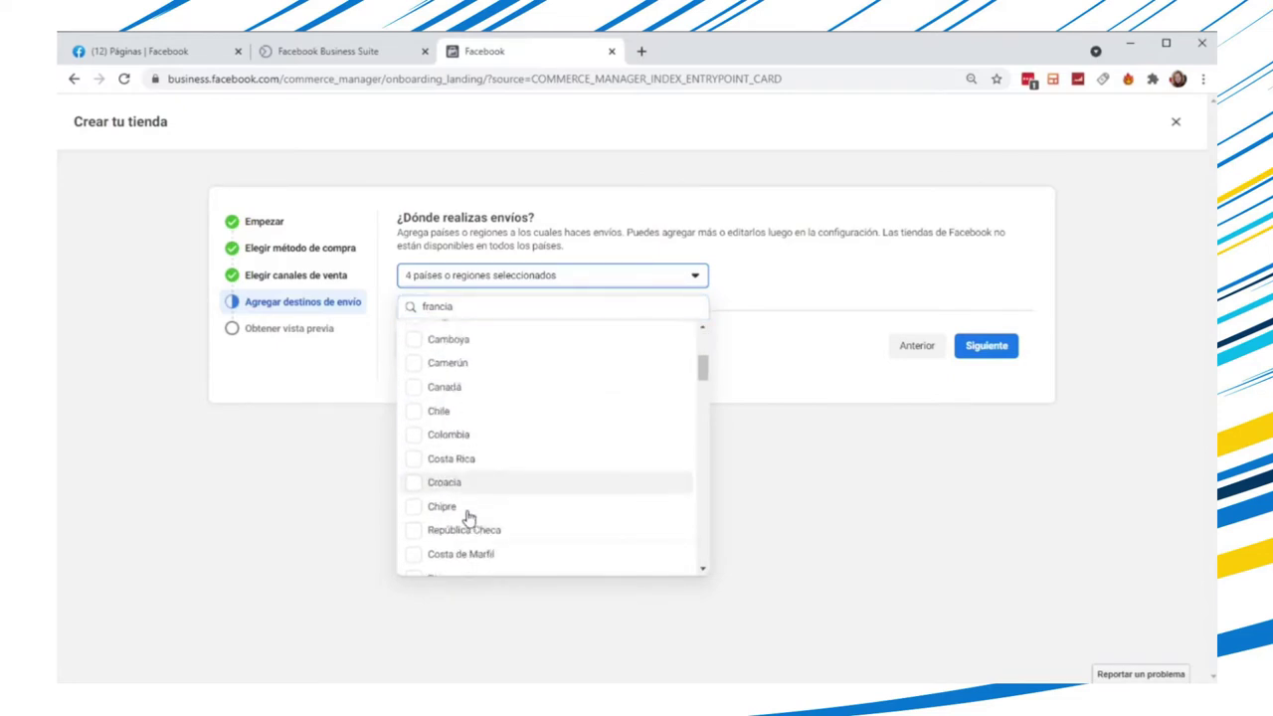
left_click(452, 390)
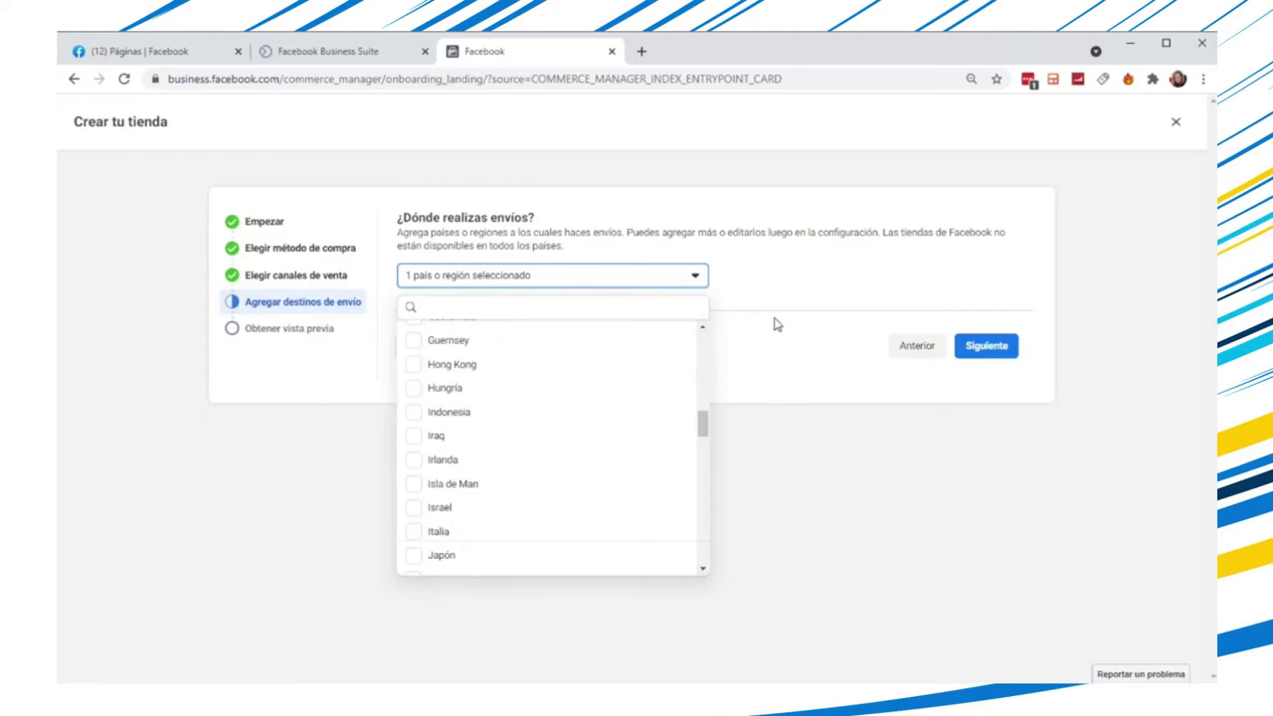
left_click(768, 307)
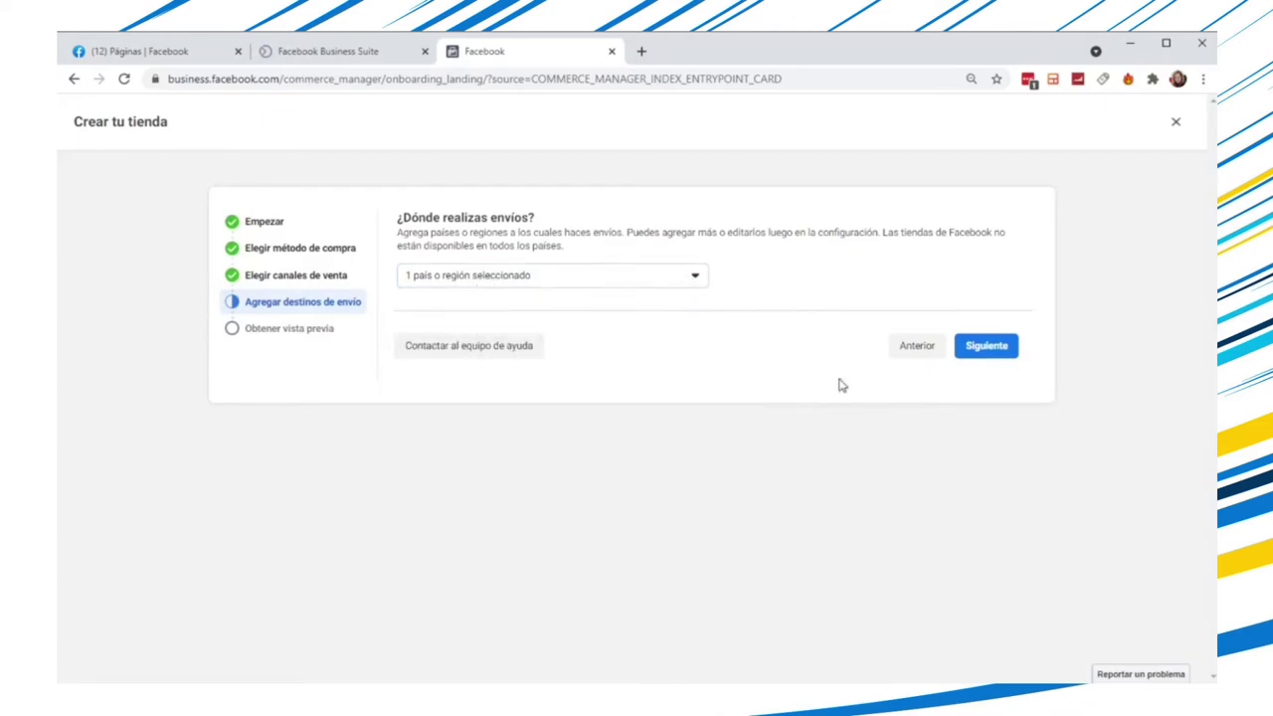
left_click(985, 346)
scroll(816, 353, "down", 2)
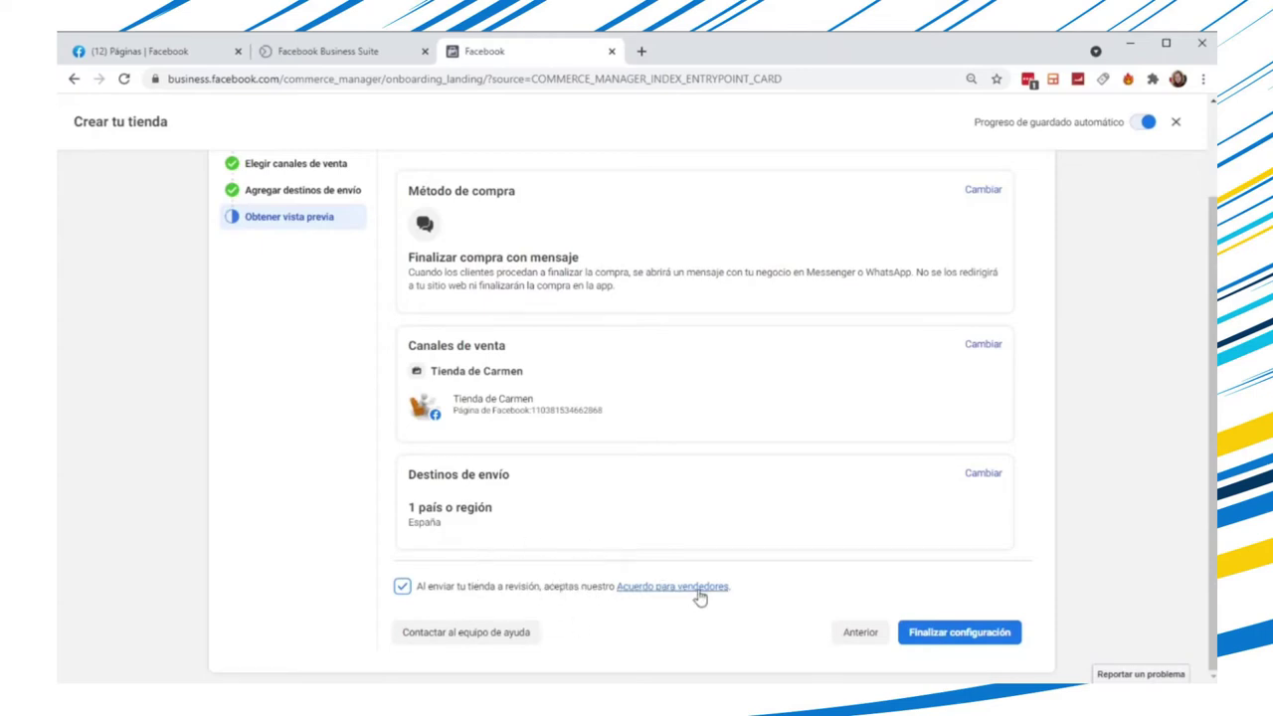
Finish the shop setup to reach the new shop's Resumen overview.
left_click(972, 635)
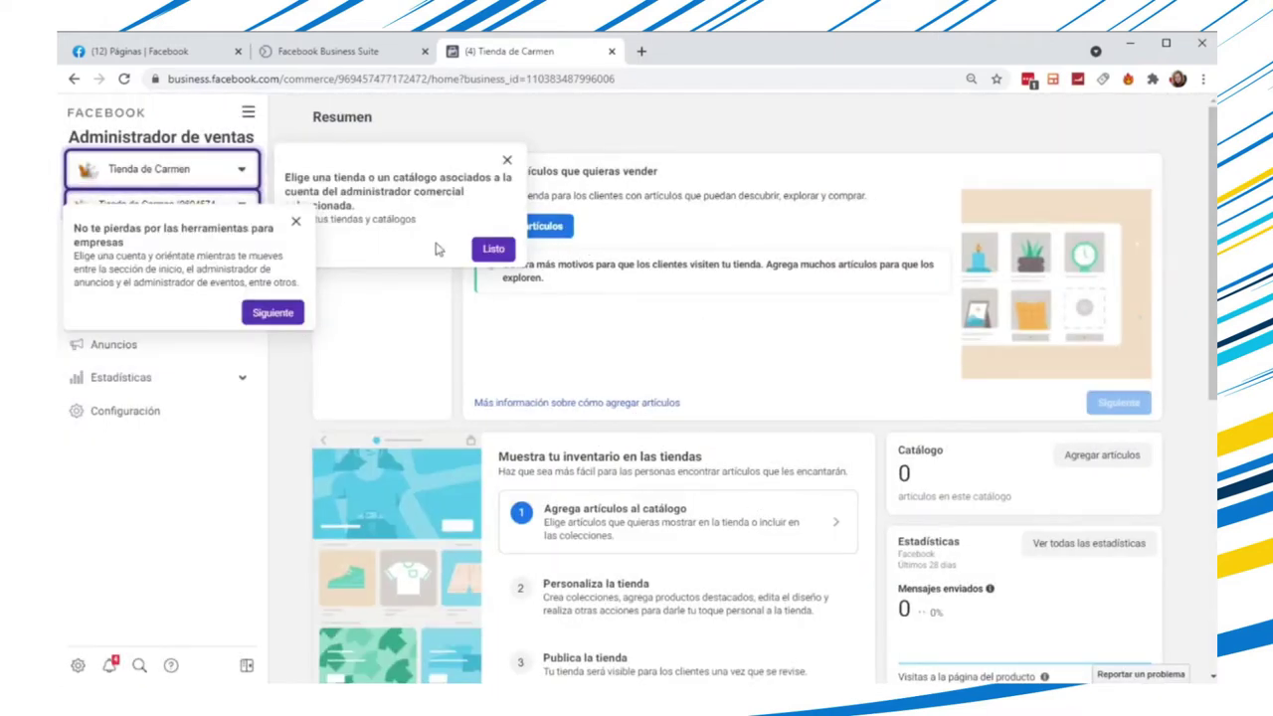
Dismiss the onboarding tips and go to Agregar artículos from the Resumen page.
left_click(296, 223)
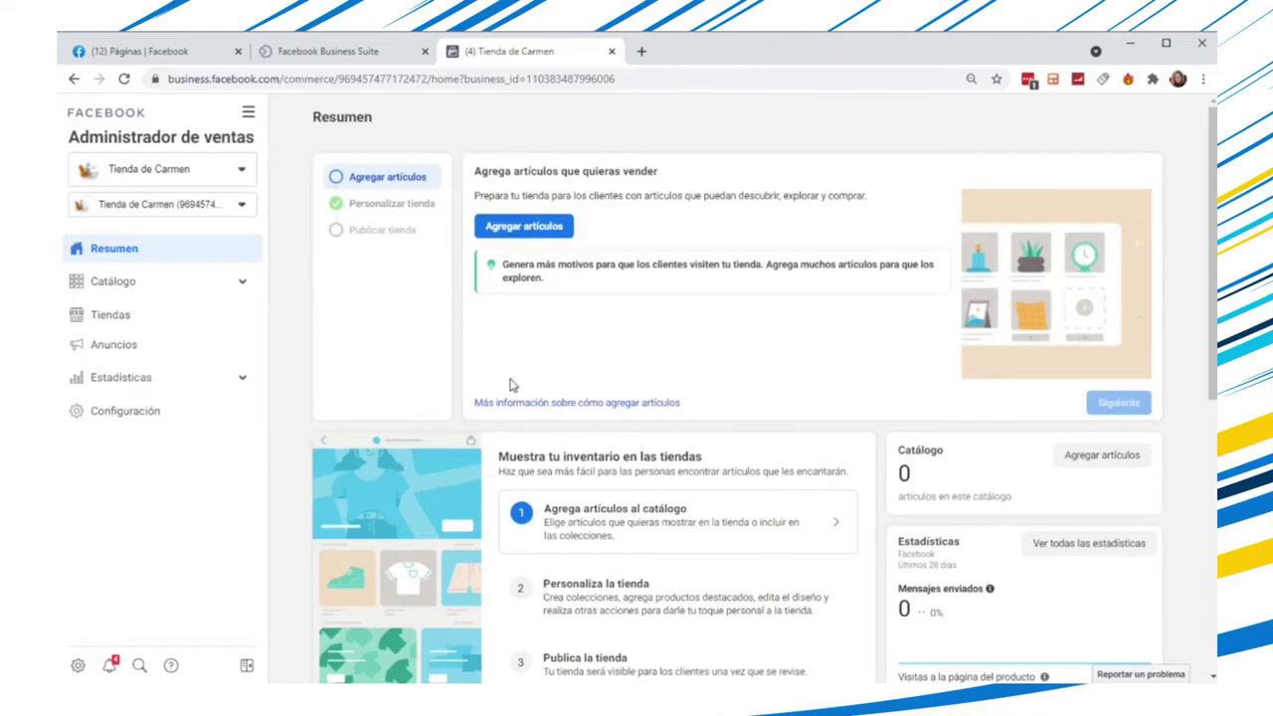
scroll(511, 381, "down", 5)
scroll(511, 378, "up", 3)
scroll(511, 378, "up", 2)
left_click(522, 227)
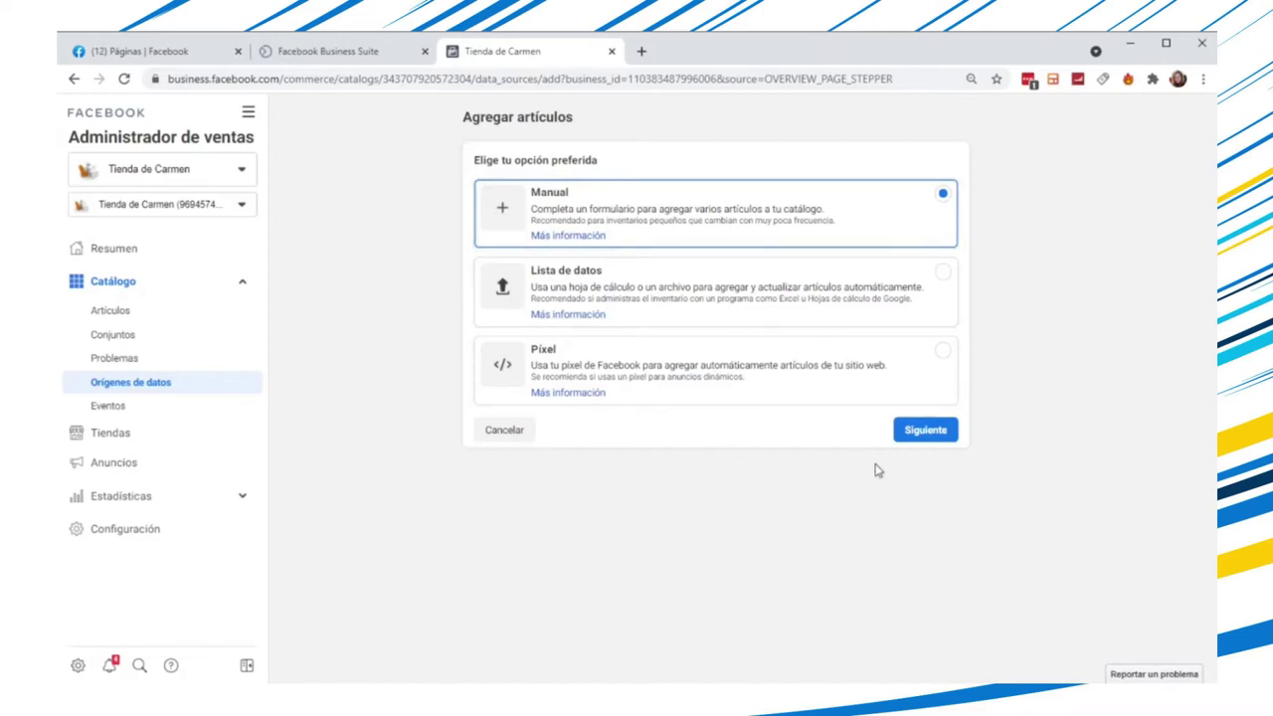
Continue with Manual, skip the tour and help tip, and add a fourth empty row.
left_click(925, 434)
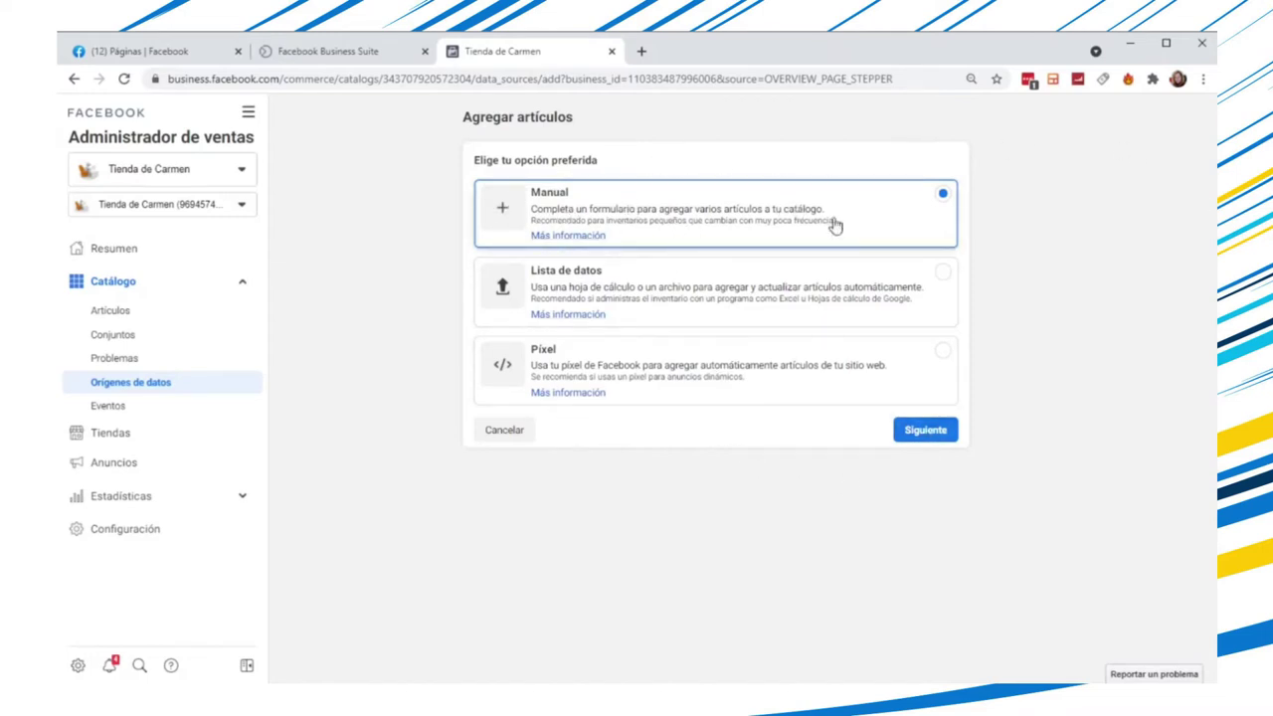
left_click(925, 434)
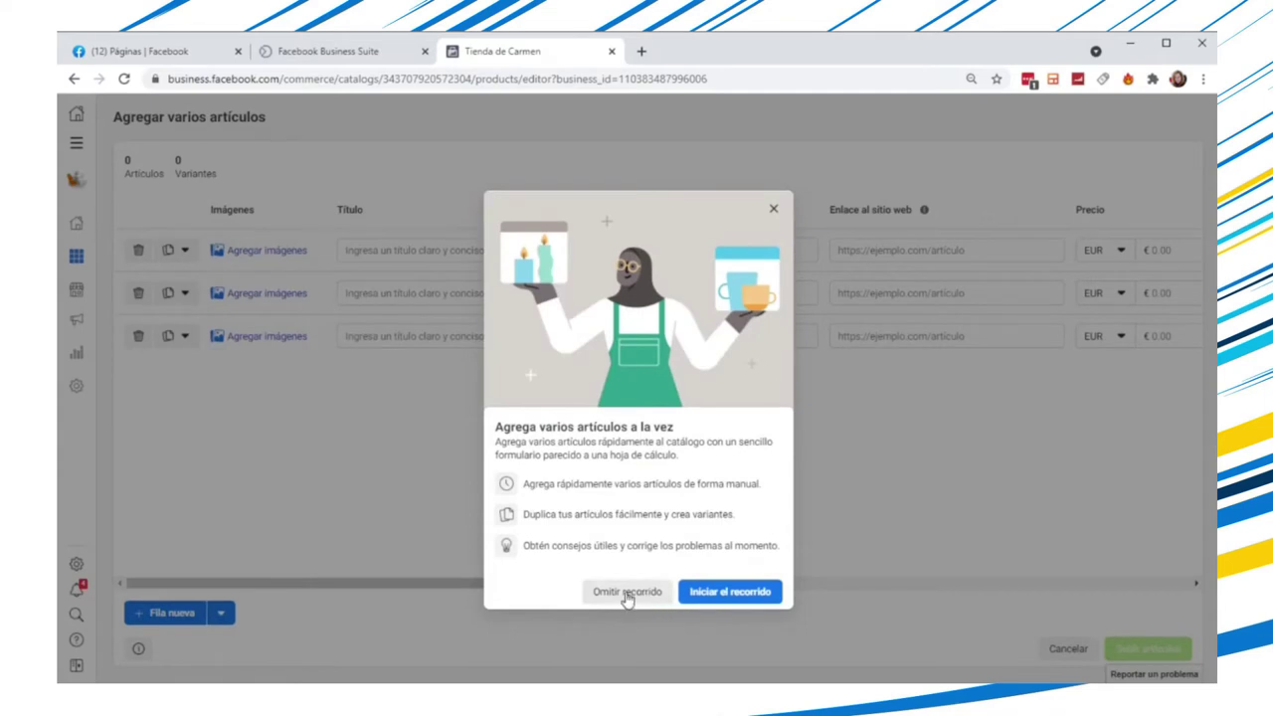
left_click(627, 592)
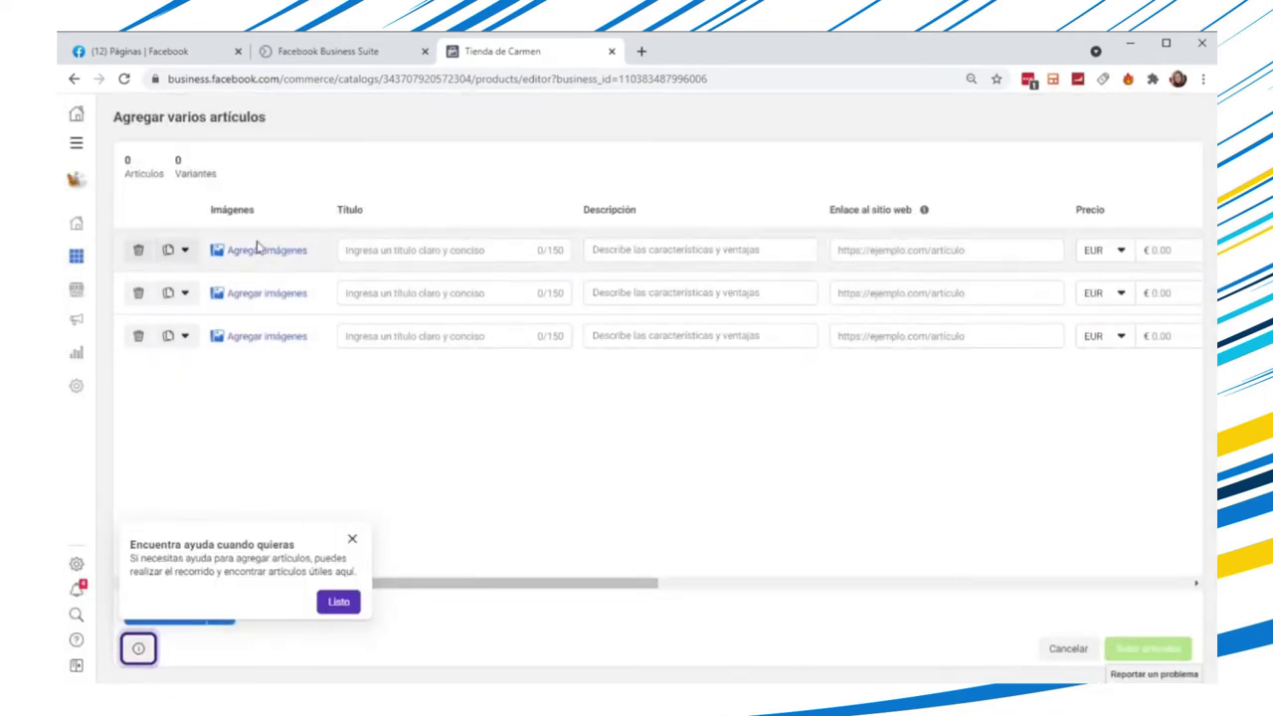
left_click(353, 539)
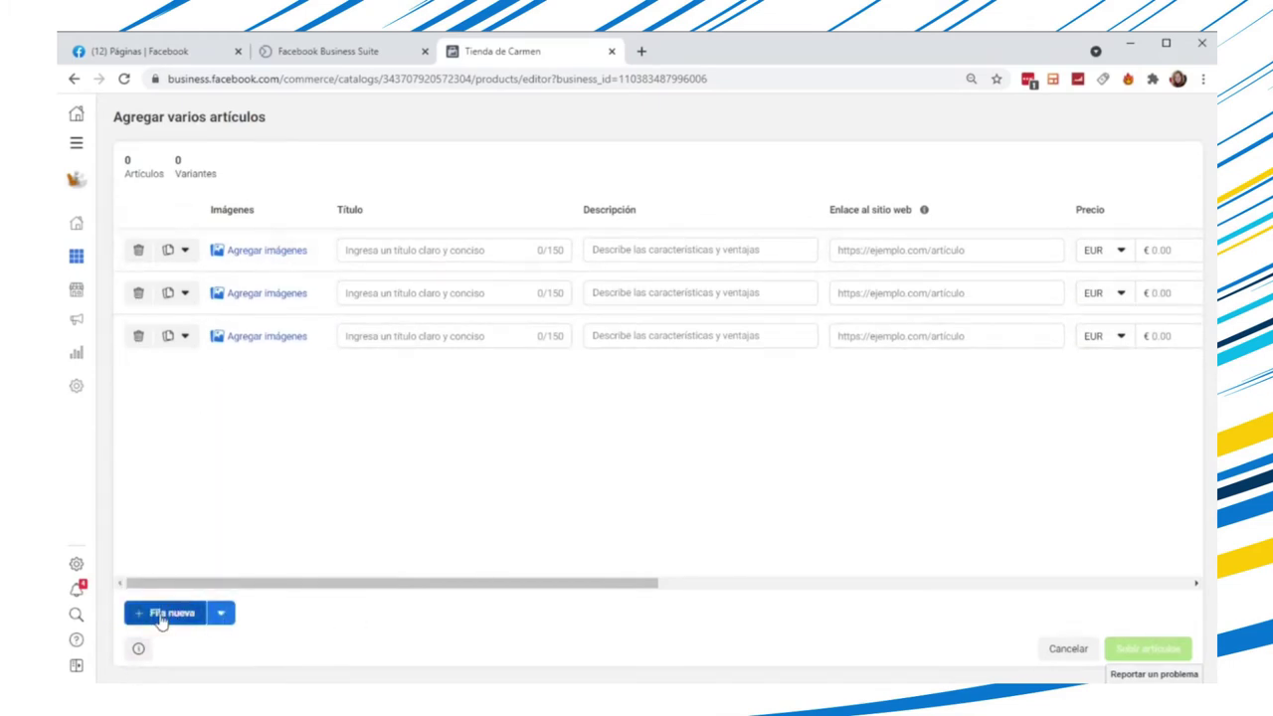
left_click(160, 617)
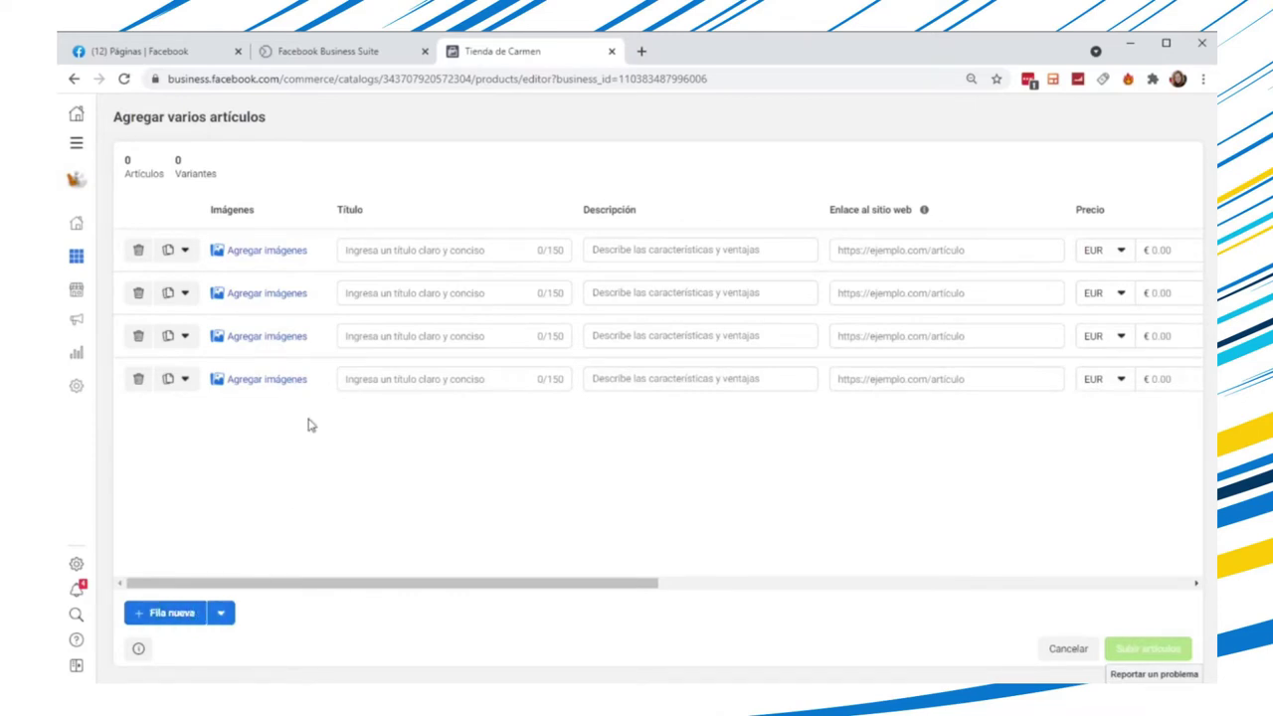
left_click(394, 256)
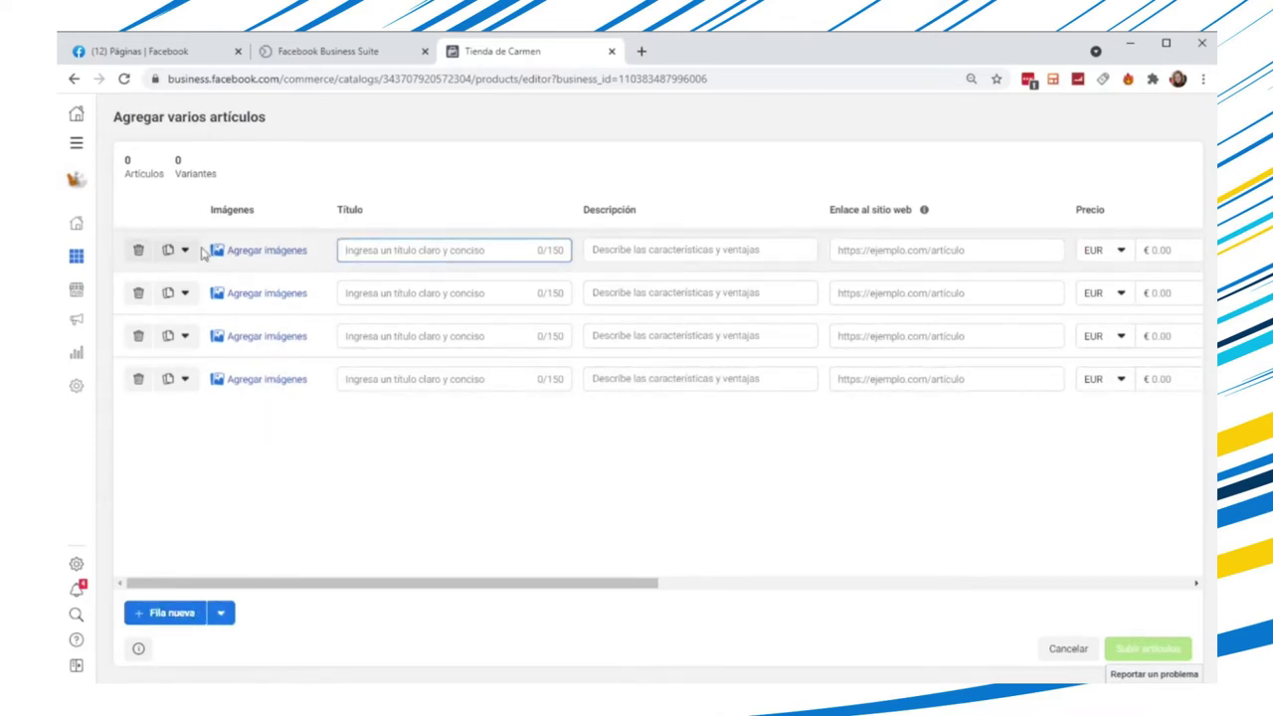
left_click(409, 337)
left_click(412, 377)
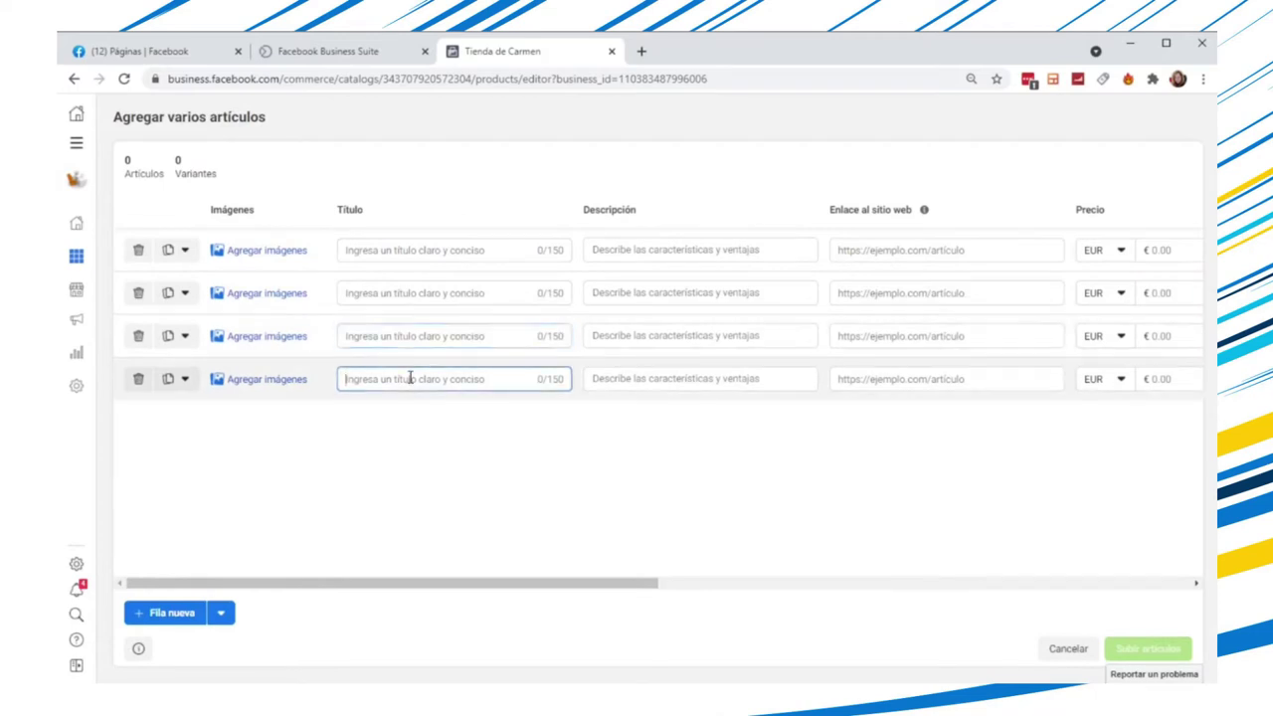
left_click(927, 251)
mouse_move(925, 213)
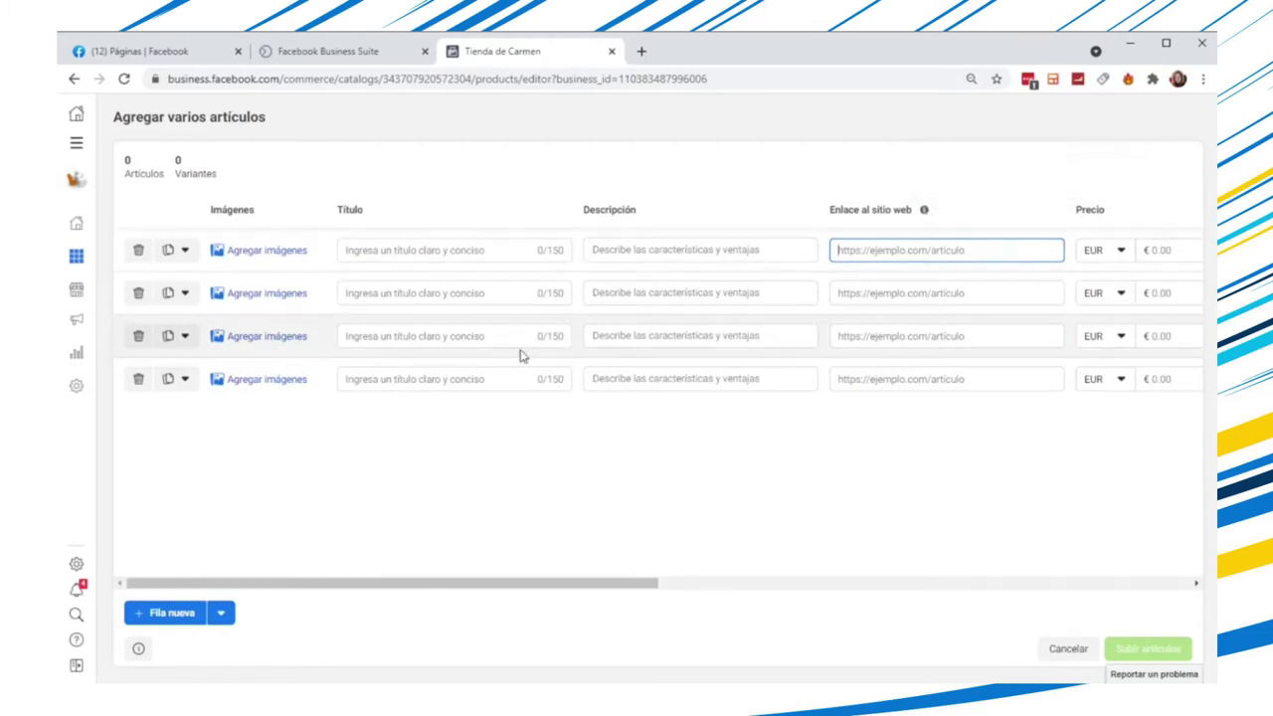
left_click_drag(603, 585, 975, 563)
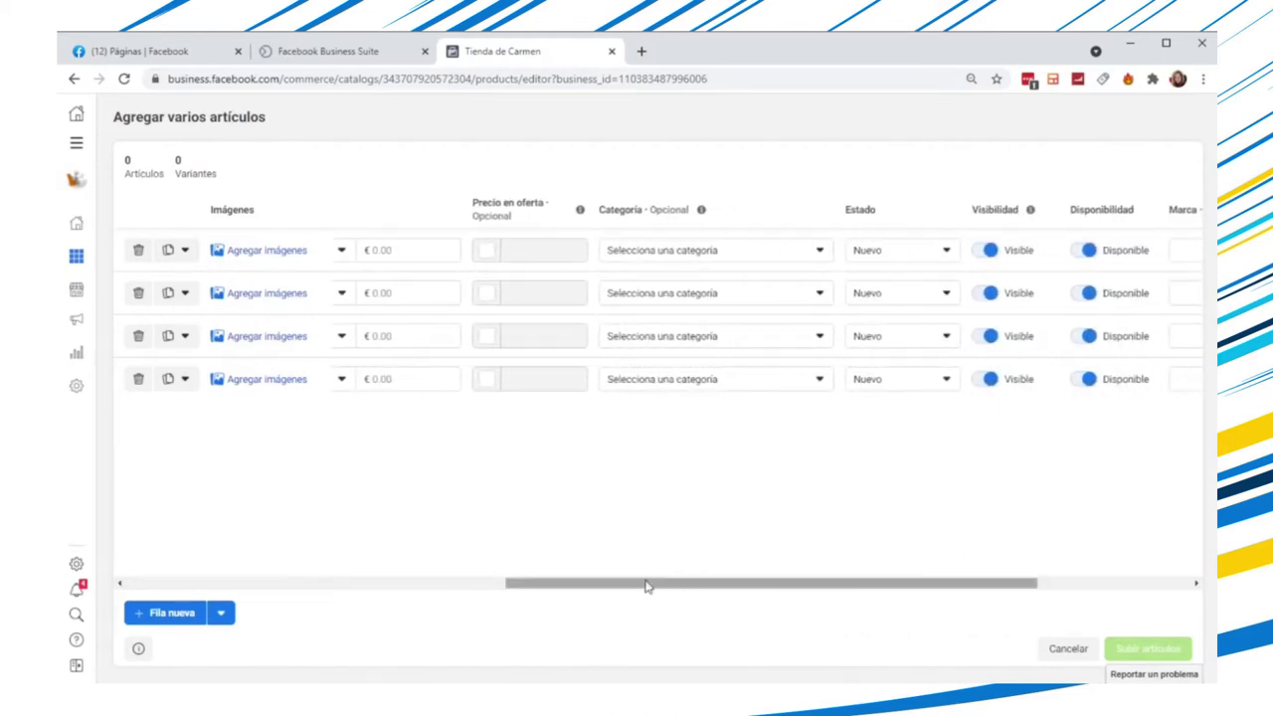
left_click_drag(632, 587, 687, 588)
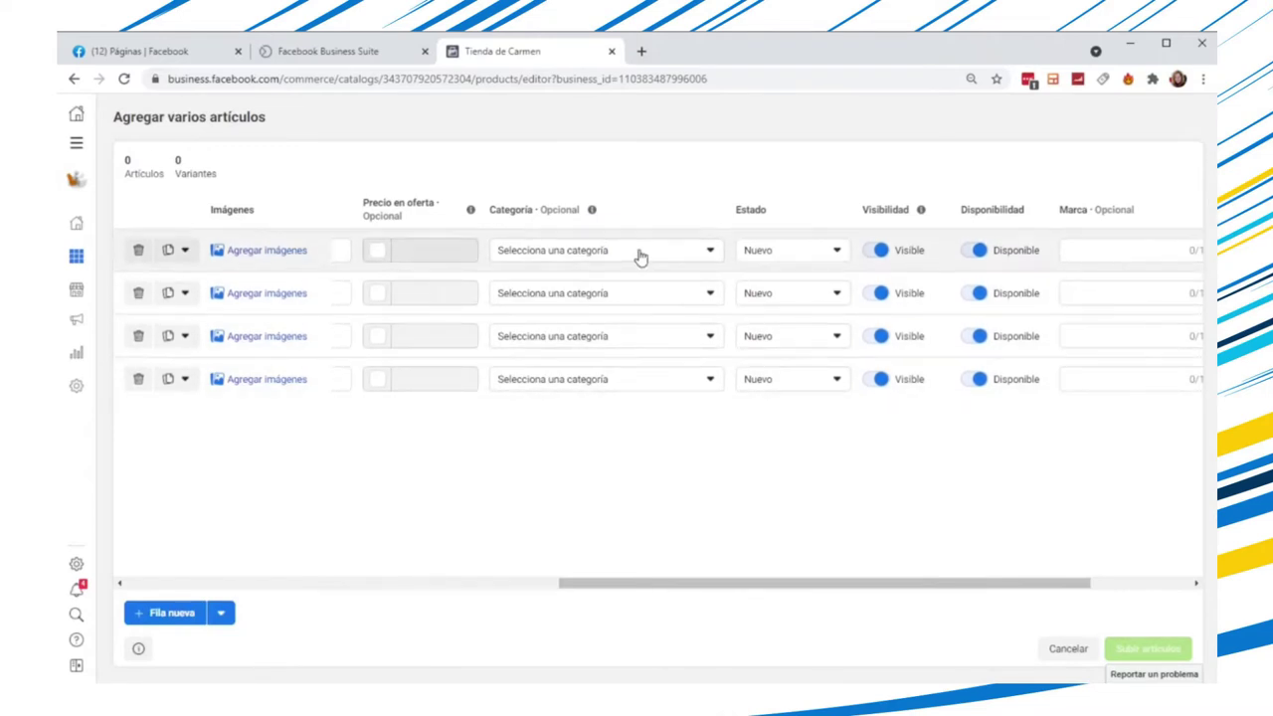
left_click(796, 250)
left_click(796, 249)
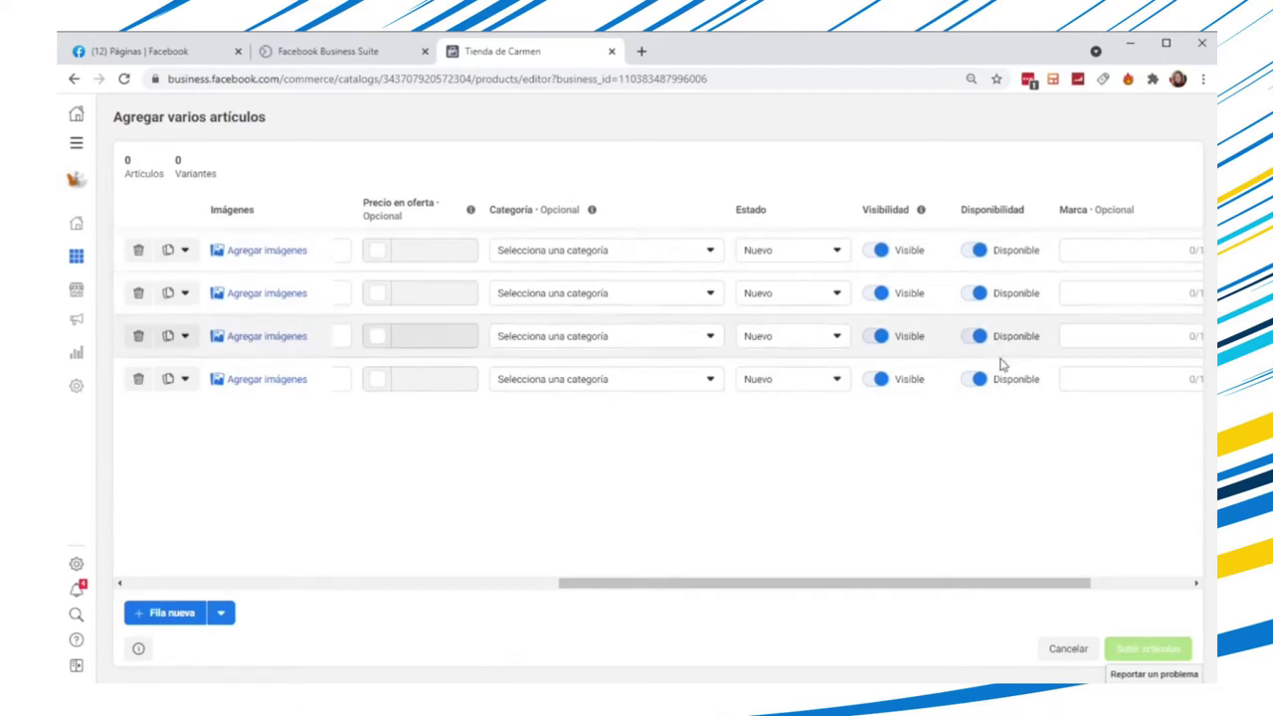
left_click_drag(1001, 584, 1128, 587)
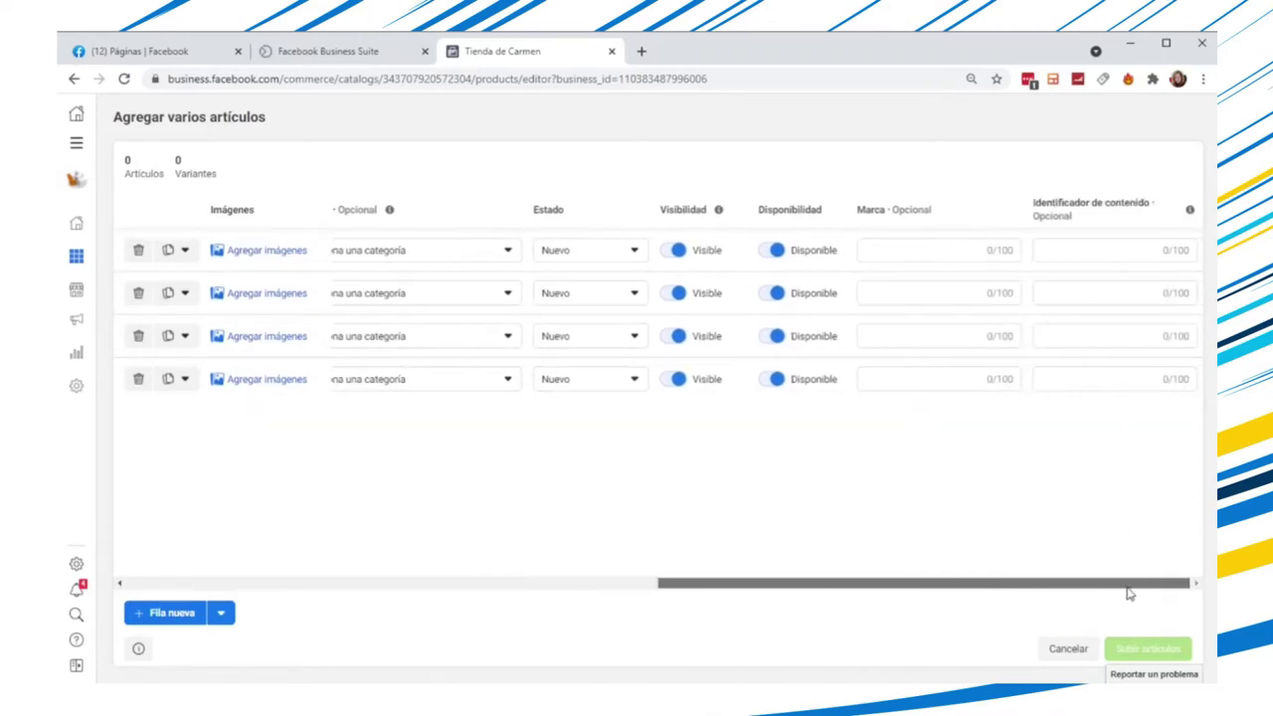
left_click(977, 249)
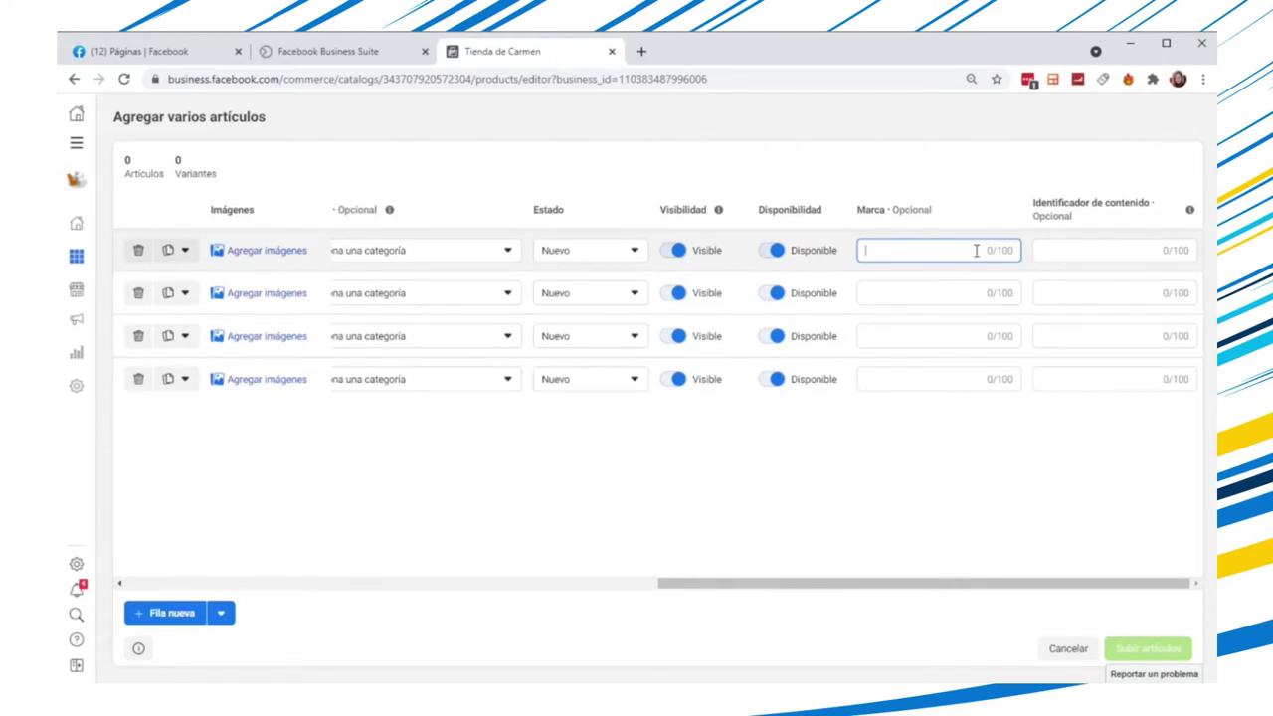
left_click(1111, 250)
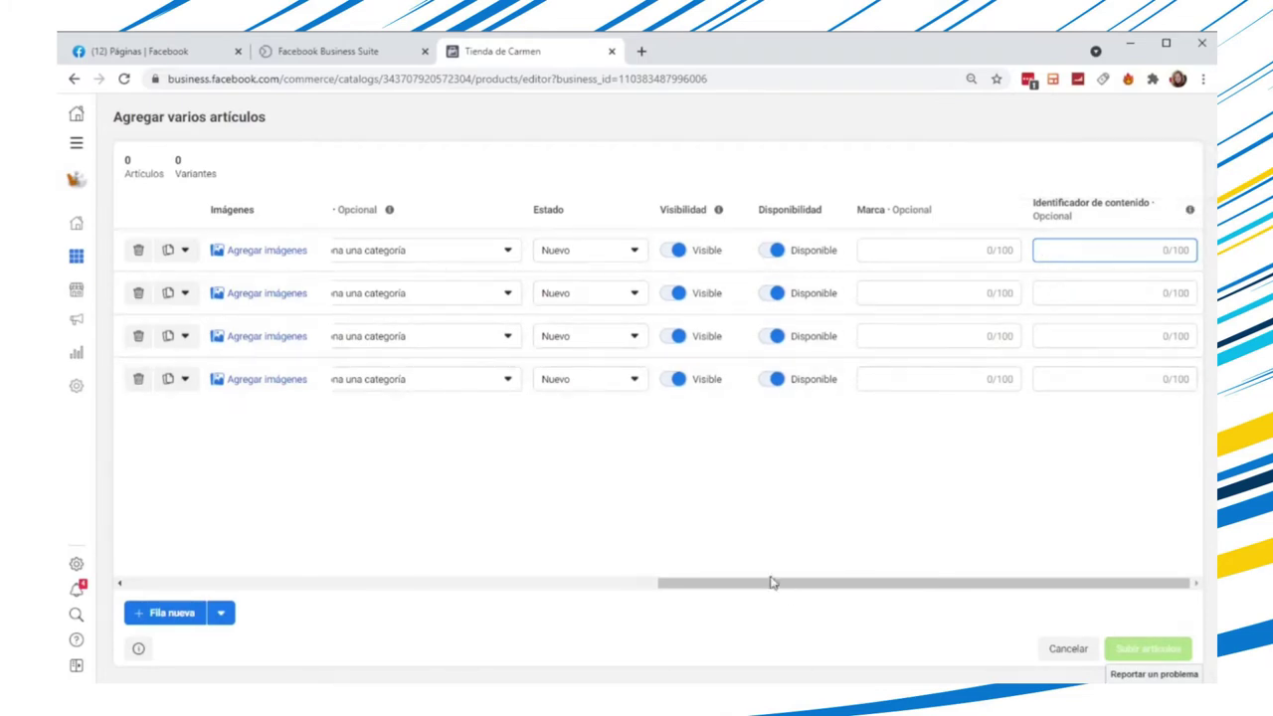
left_click_drag(772, 583, 143, 582)
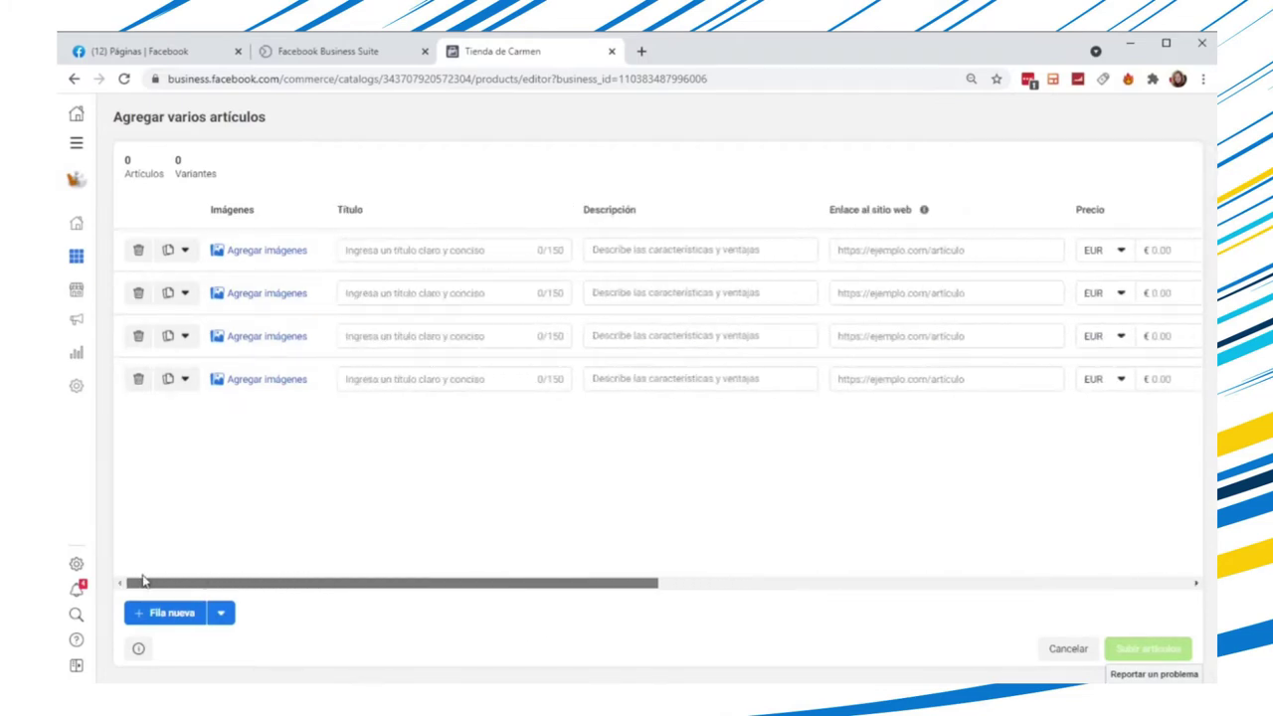
Title row 1 'Camiseta blanca de mangas cortas' and describe it as comfortable, light and easy to iron.
left_click(388, 251)
type("Camiseta")
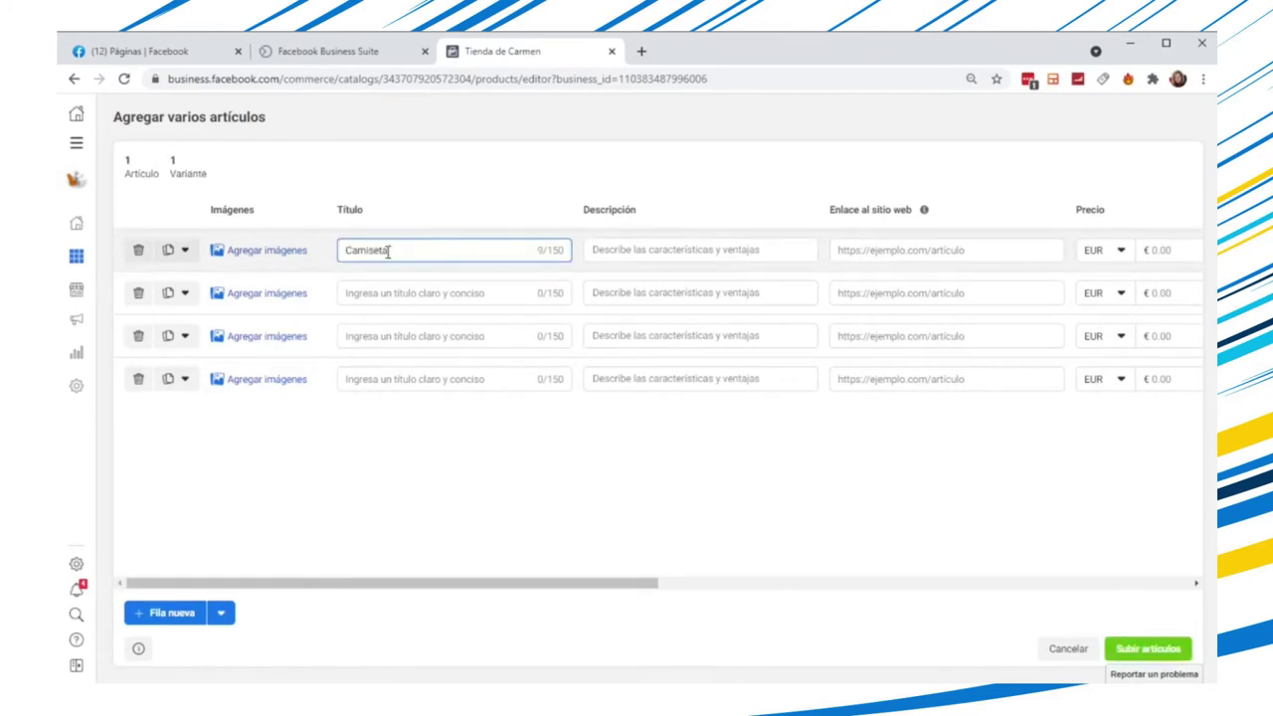
type(" blanca de mangas cortas")
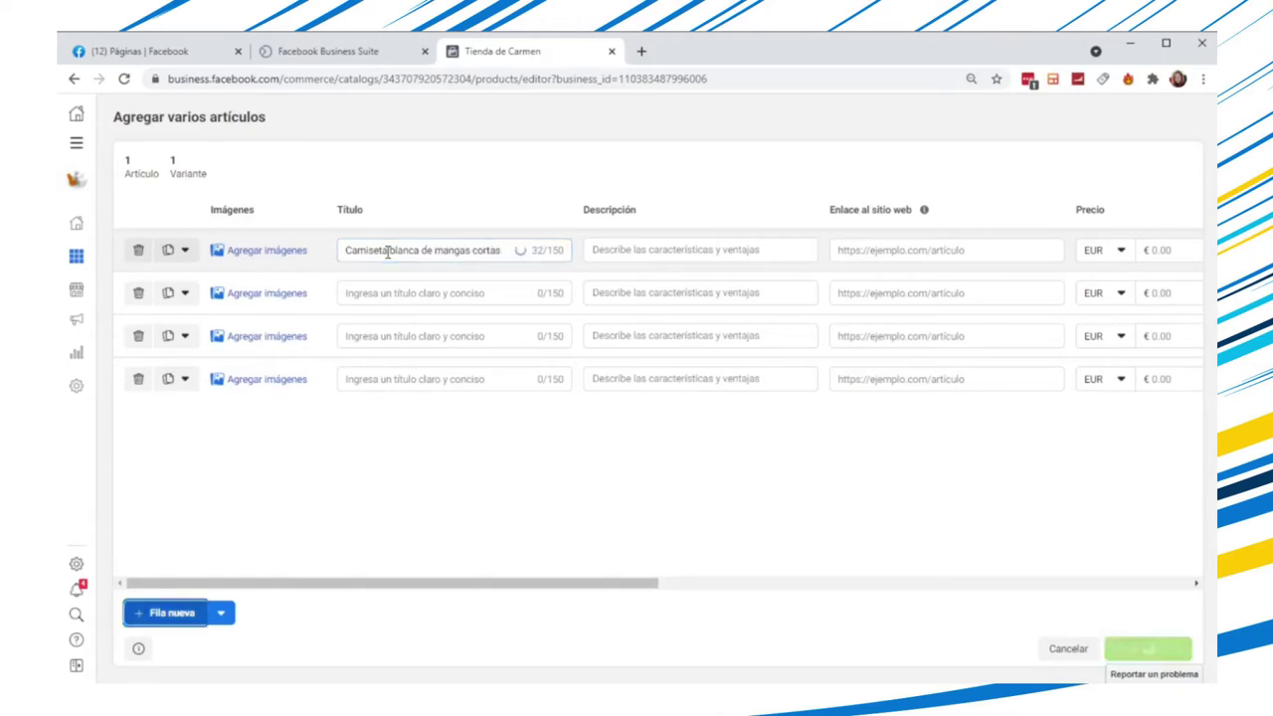
double_click(556, 253)
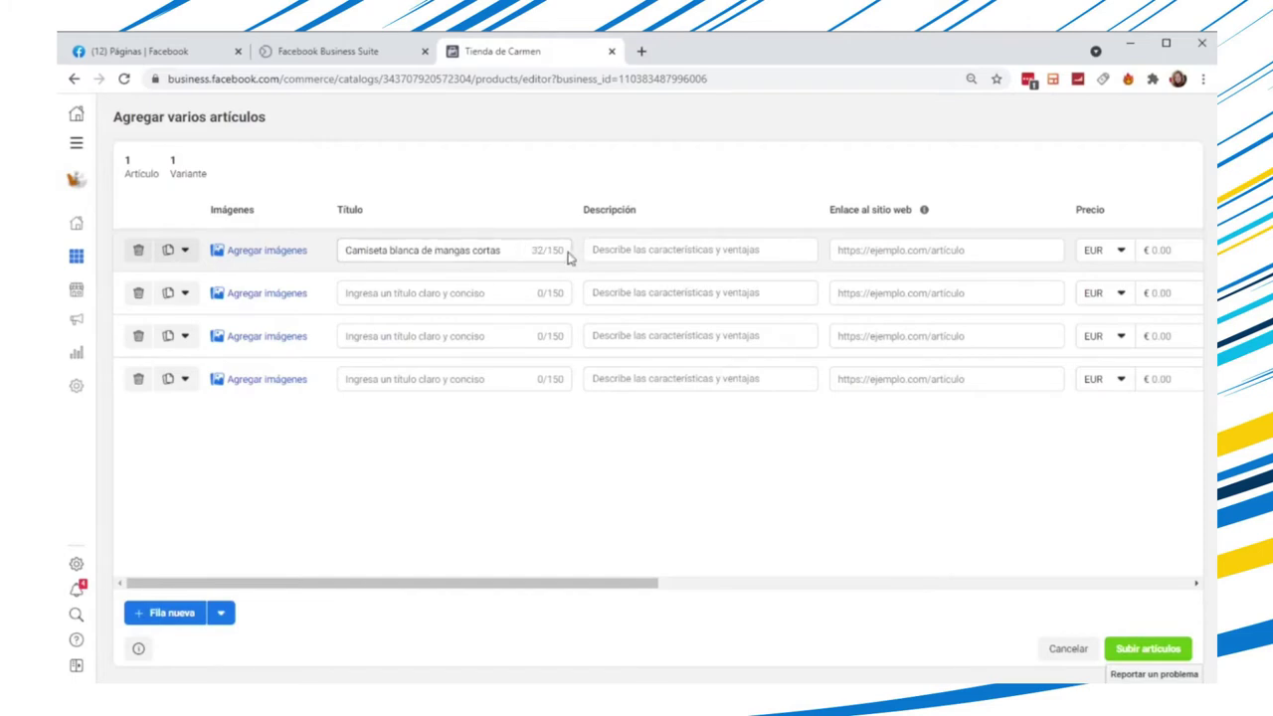
left_click(662, 252)
type("Camiseta de algodón, de manga corta")
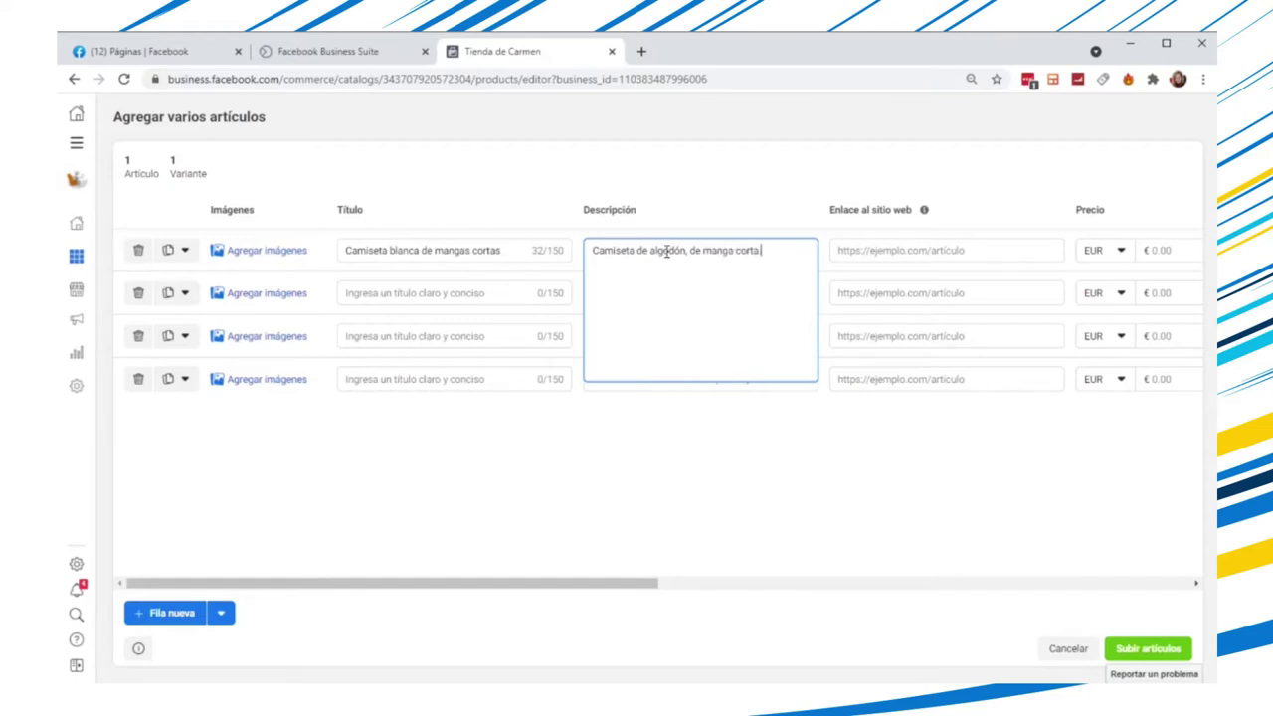
type(". Cómoda, ligera y fácil de planchar.")
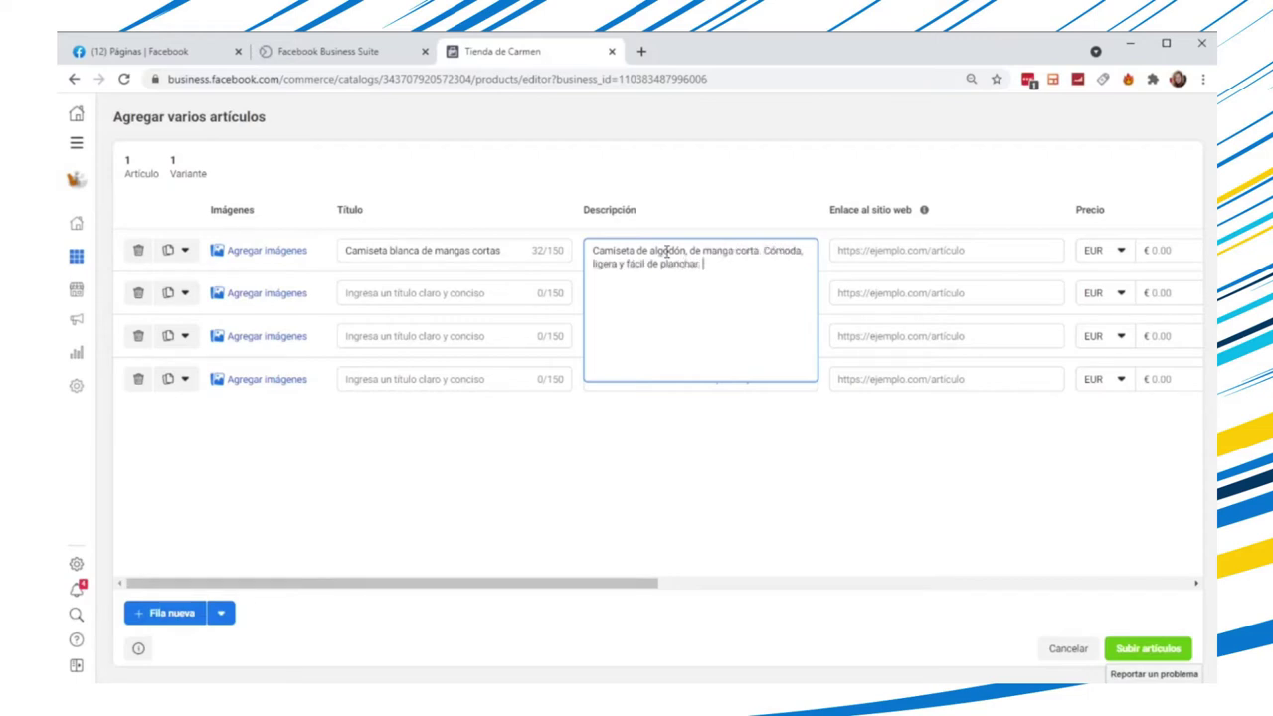
scroll(888, 251, "right", 5)
left_click(705, 250)
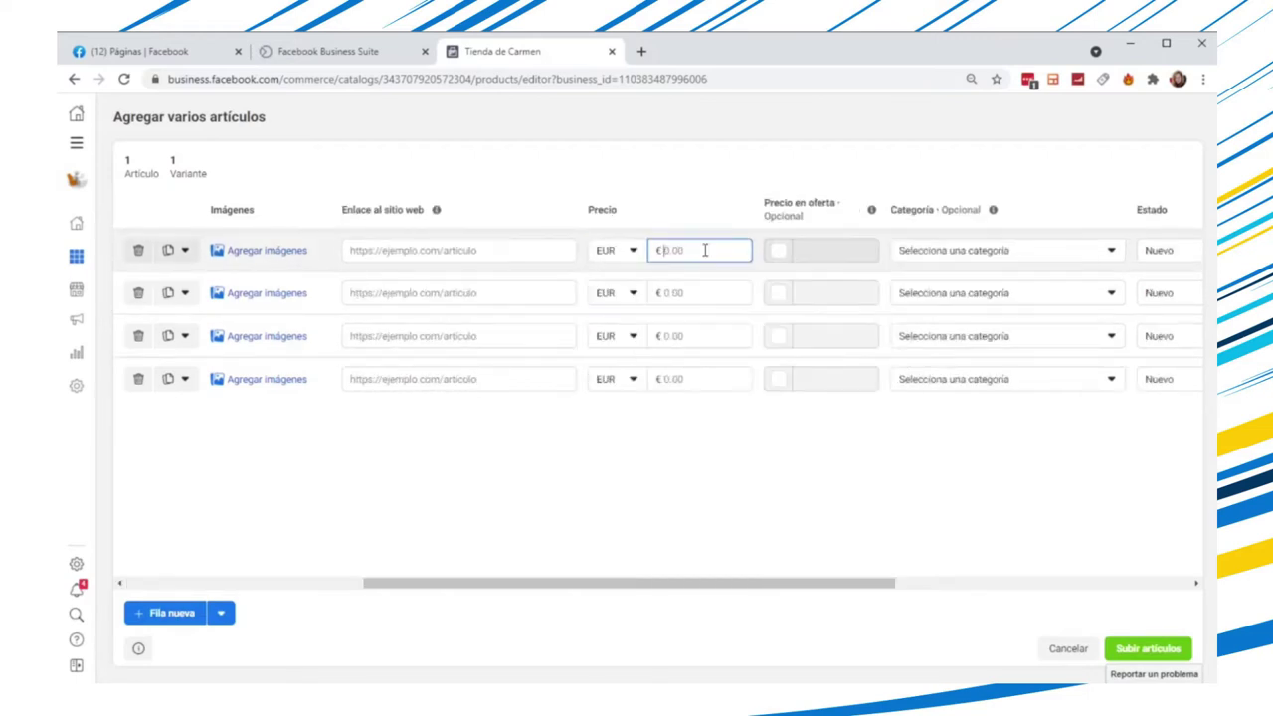
Set the first item's price to 15,00 and turn on a sale price.
type("15,00")
left_click(780, 252)
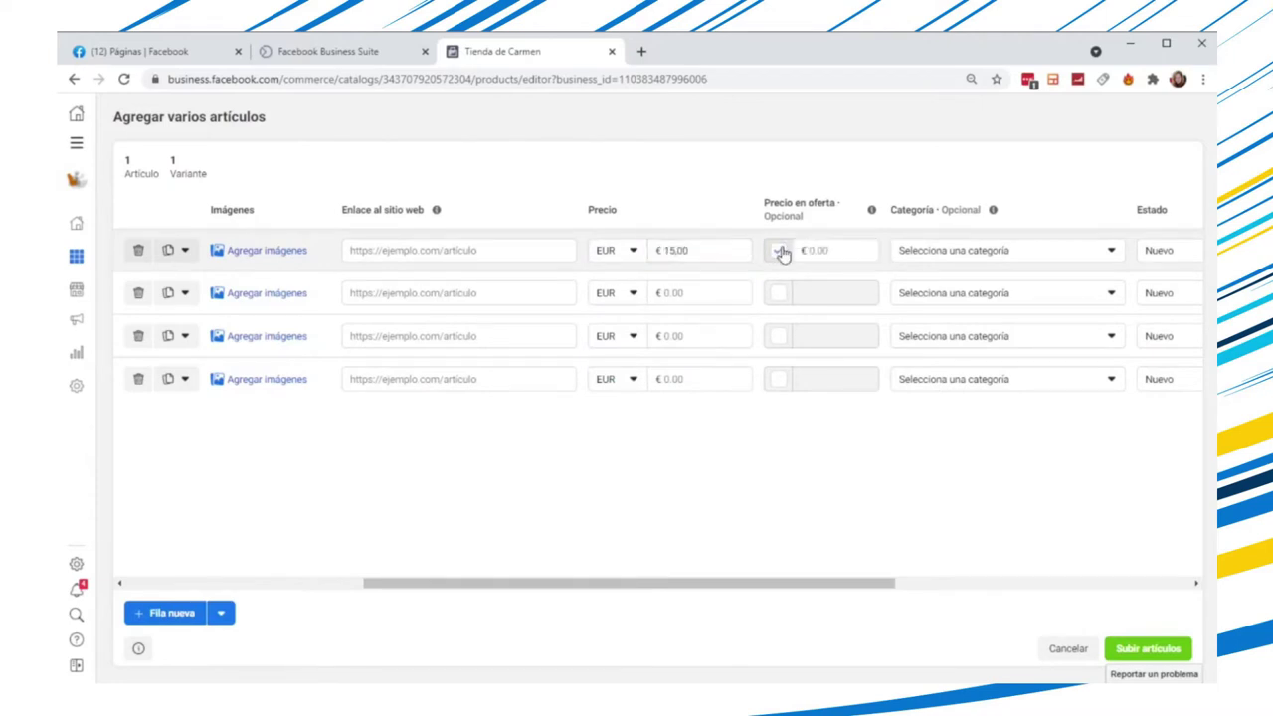
left_click(780, 251)
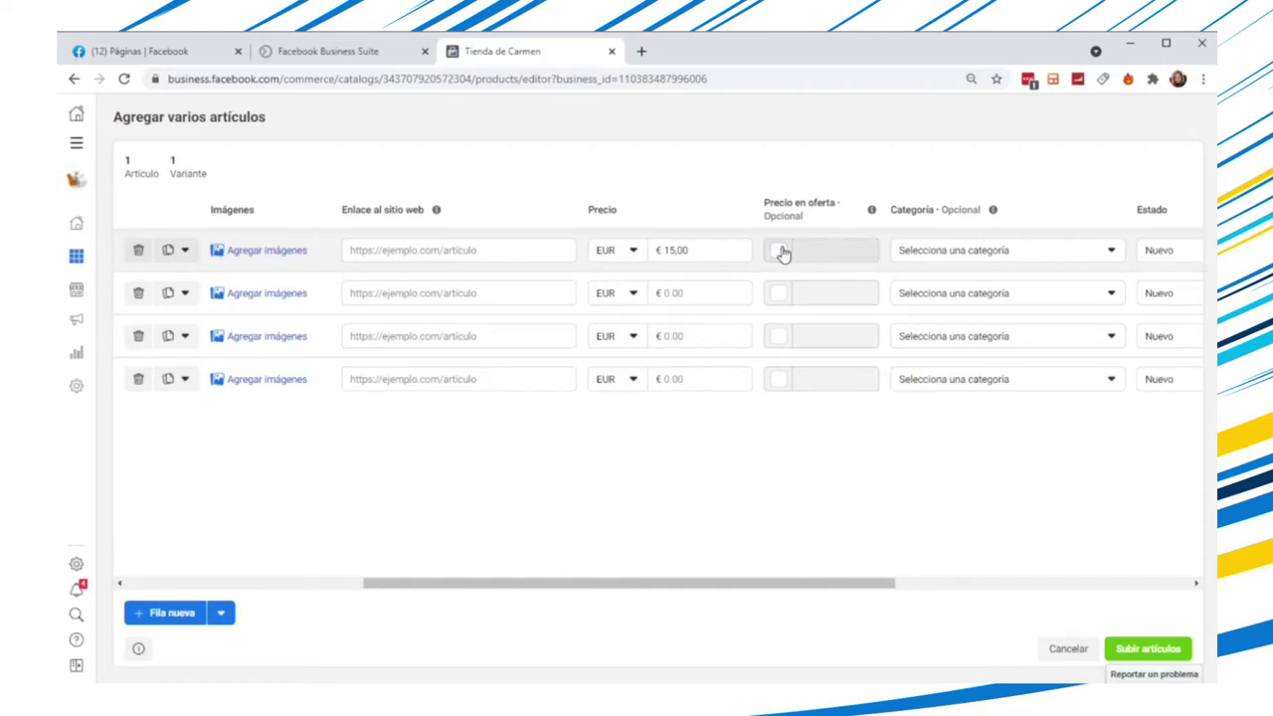
left_click(780, 252)
left_click(835, 249)
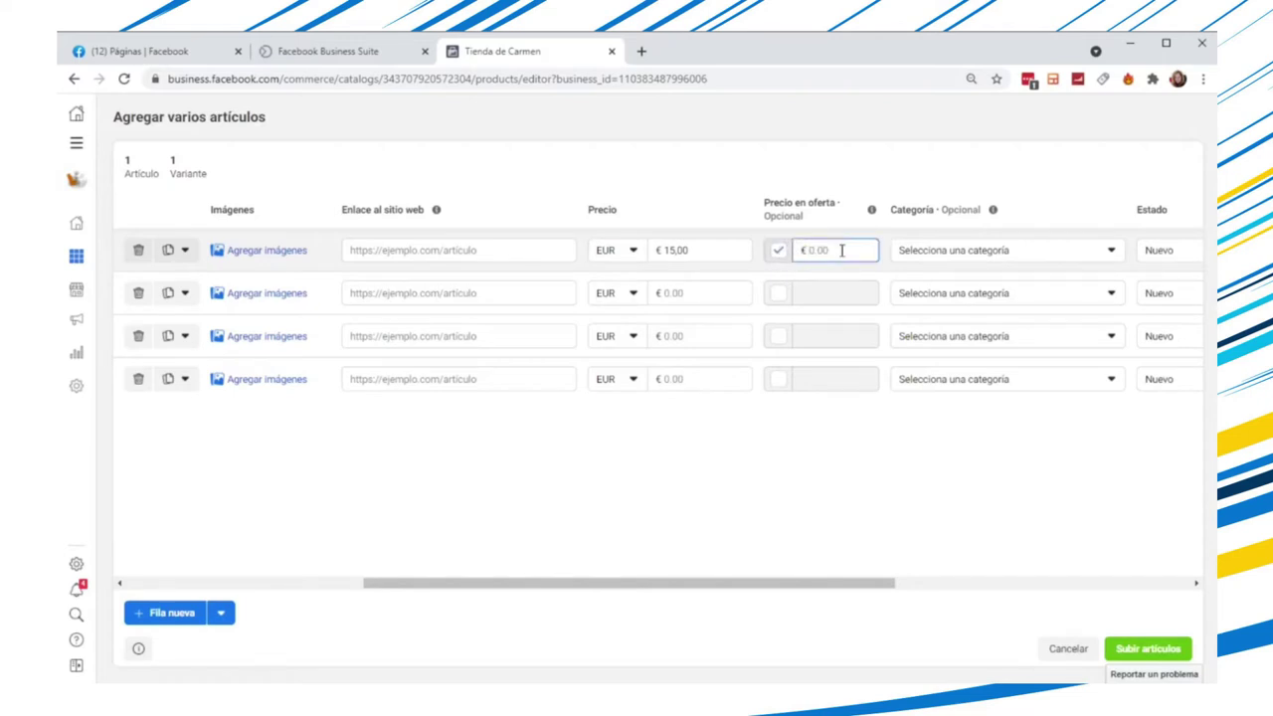
Search the category list and assign Ropa de mujer to the first item.
left_click(972, 261)
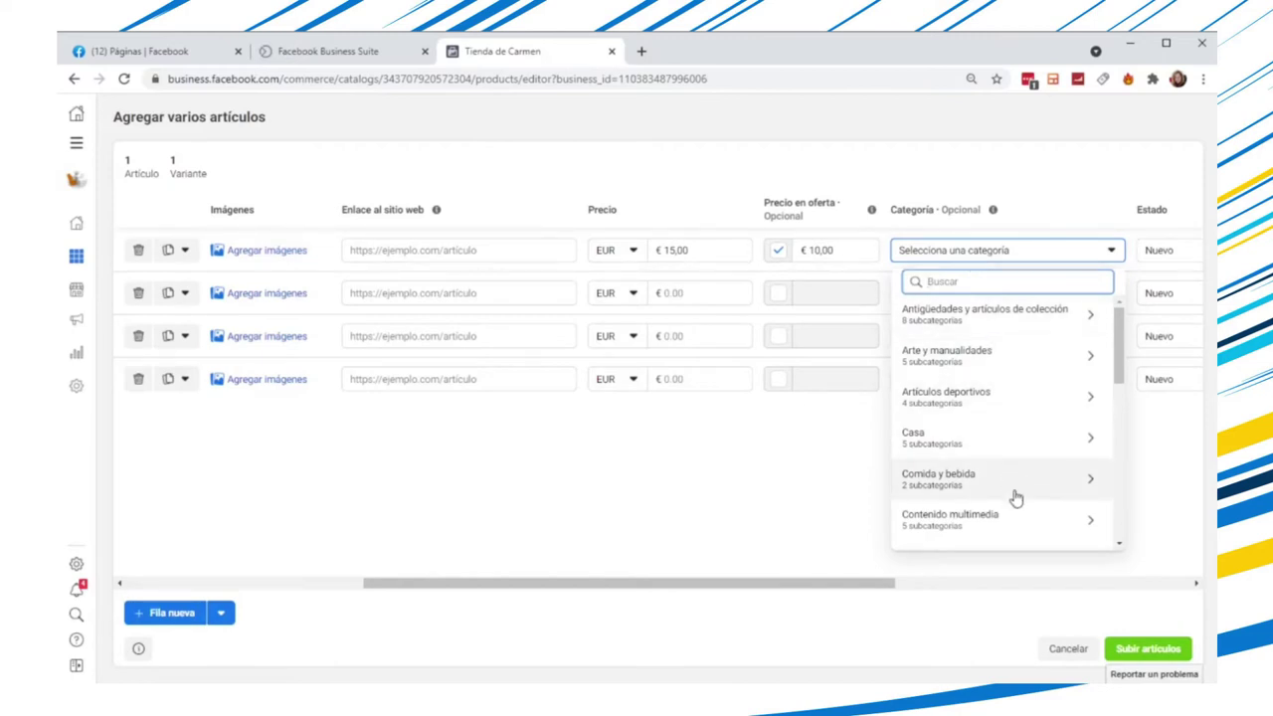
scroll(1001, 461, "down", 5)
scroll(991, 437, "up", 6)
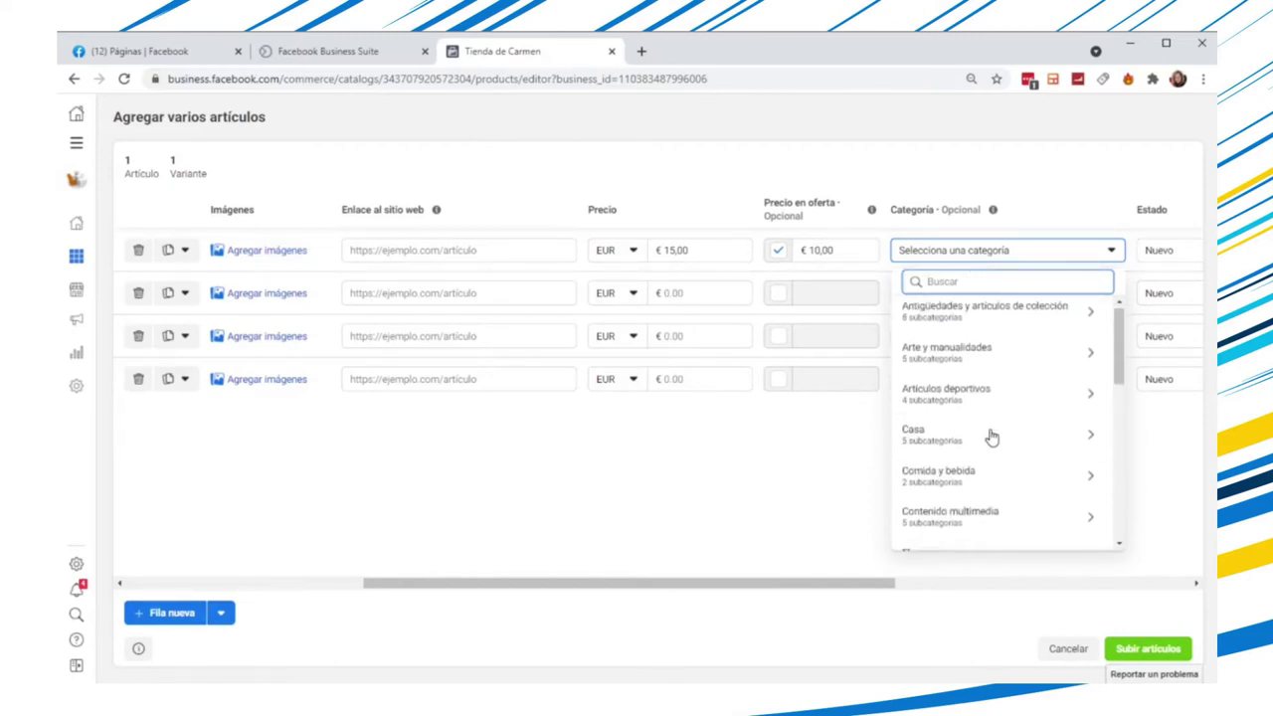
type("c")
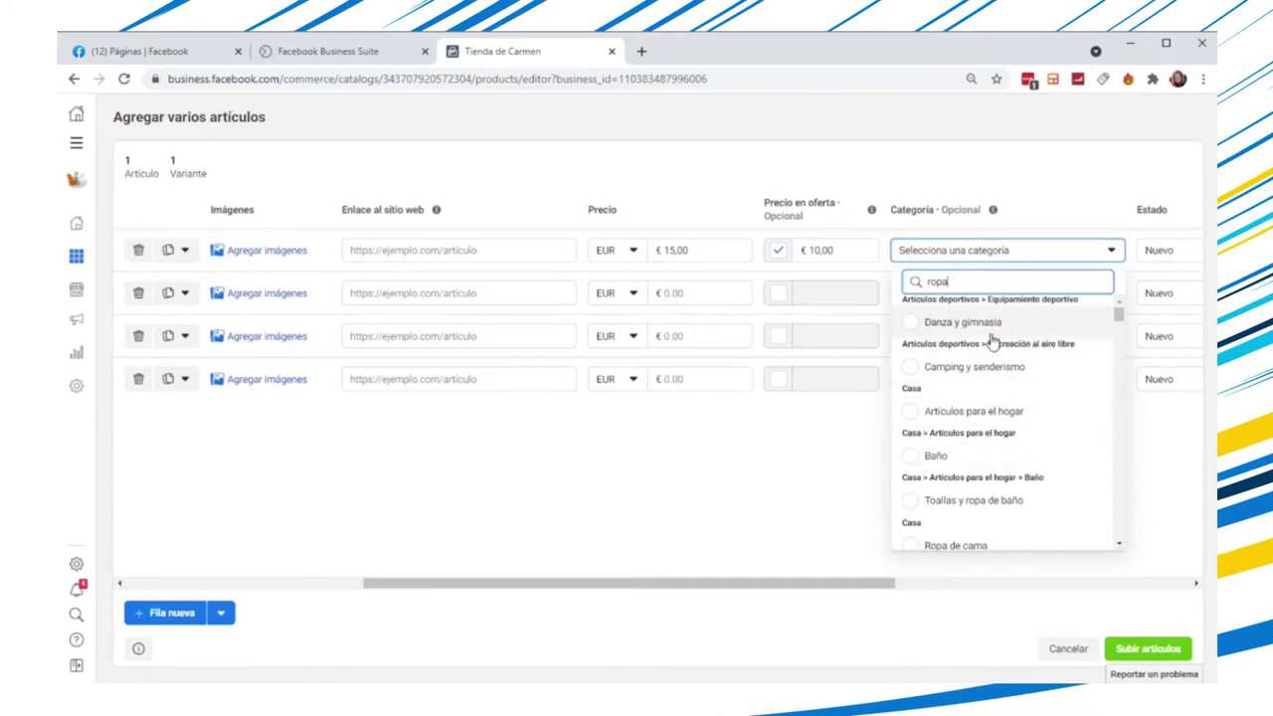
scroll(1000, 398, "down", 5)
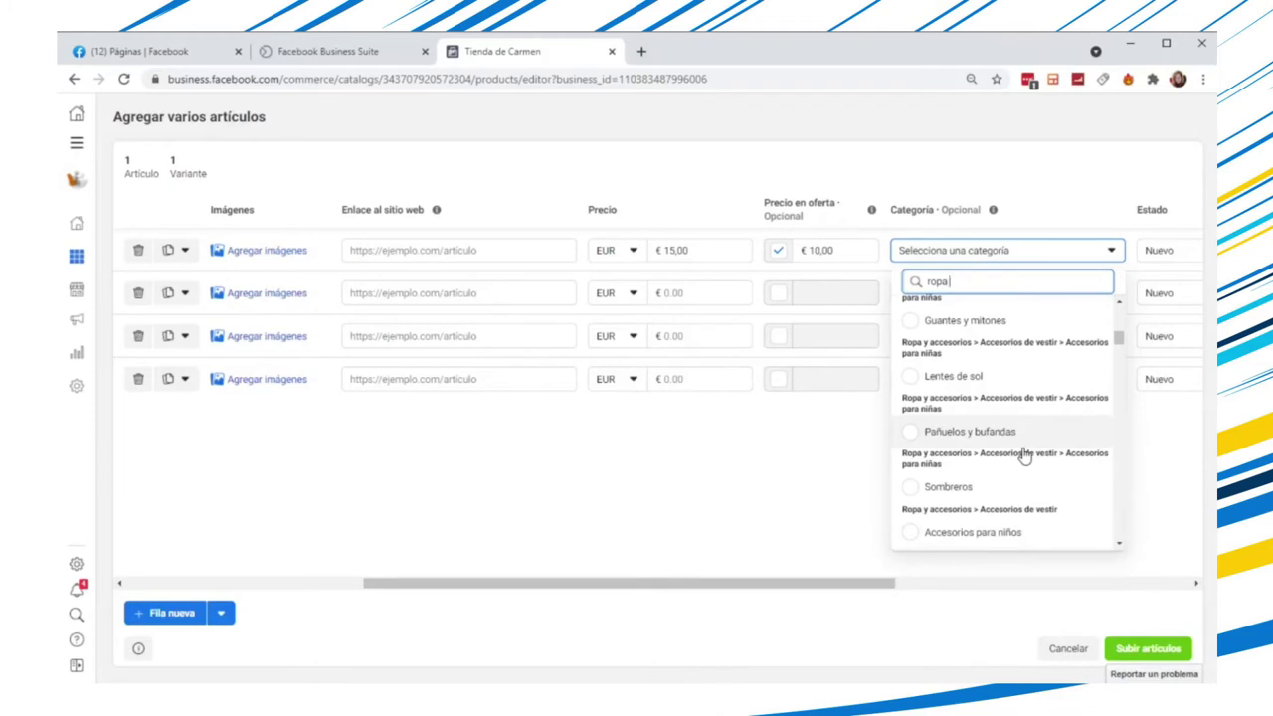
type("de mujer")
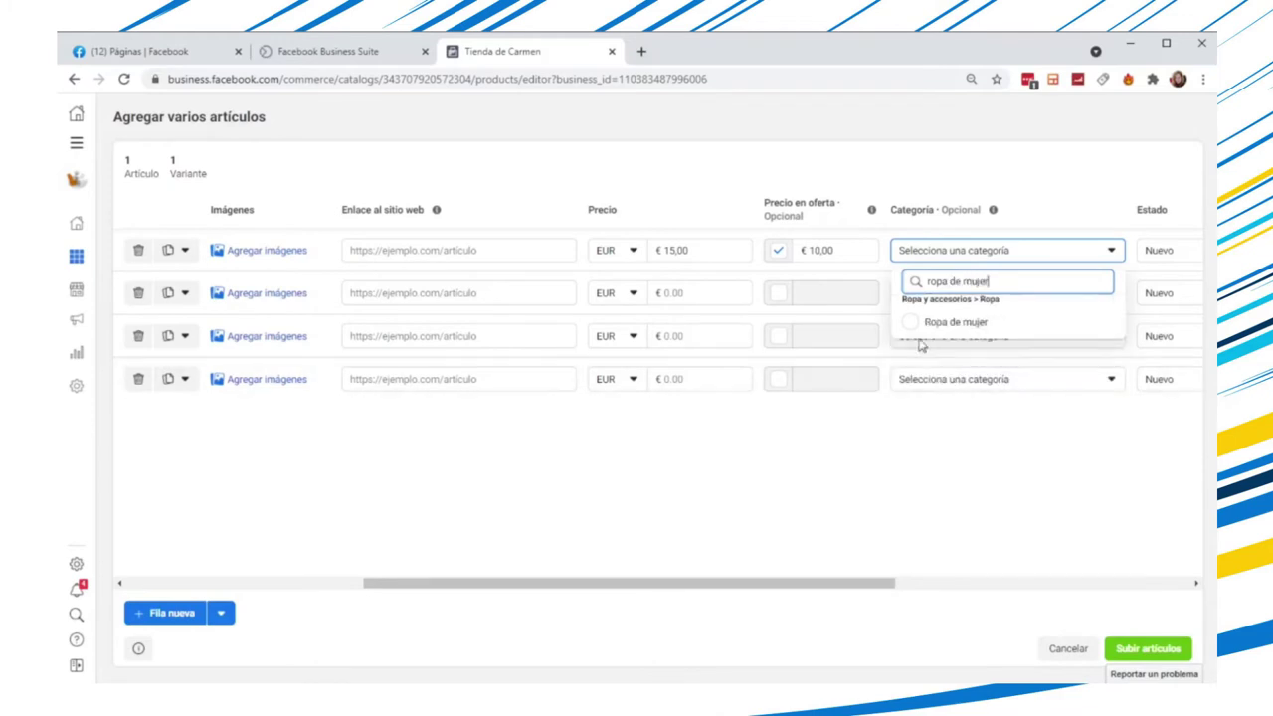
left_click(910, 330)
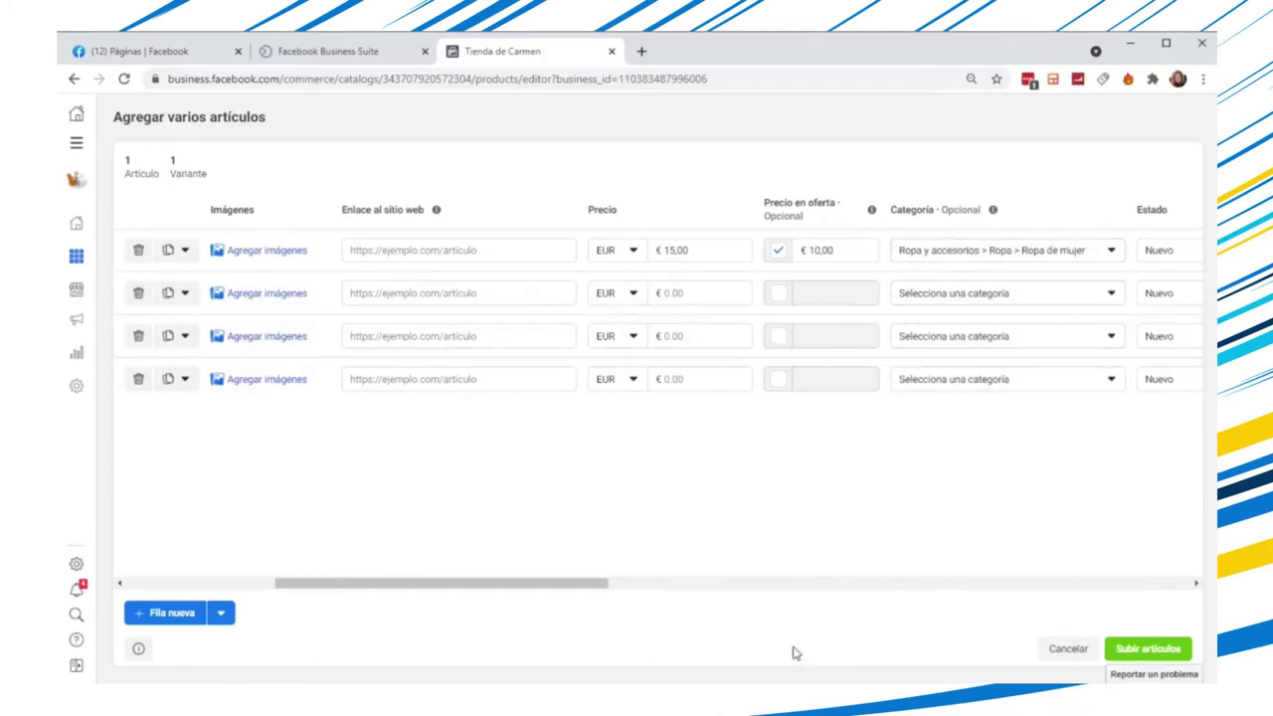
Add the style tags juvenil, moderna and deportiva to the first item.
left_click_drag(577, 588, 731, 589)
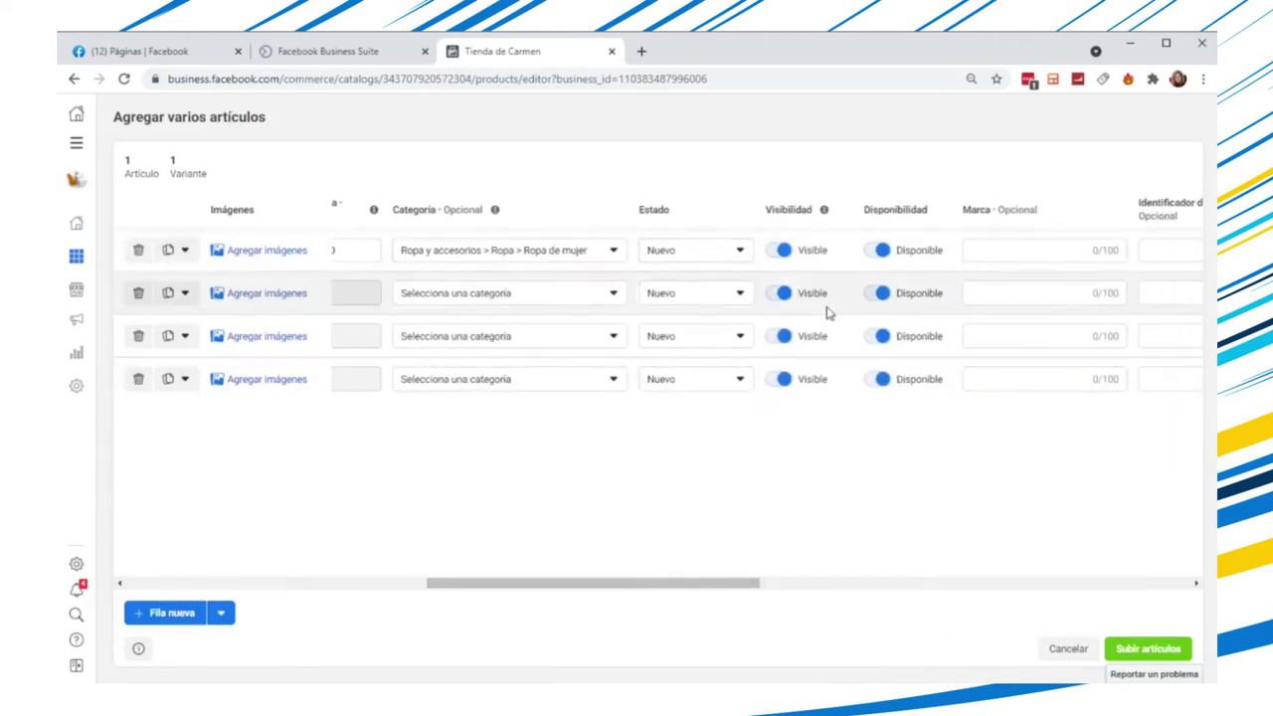
left_click(1025, 251)
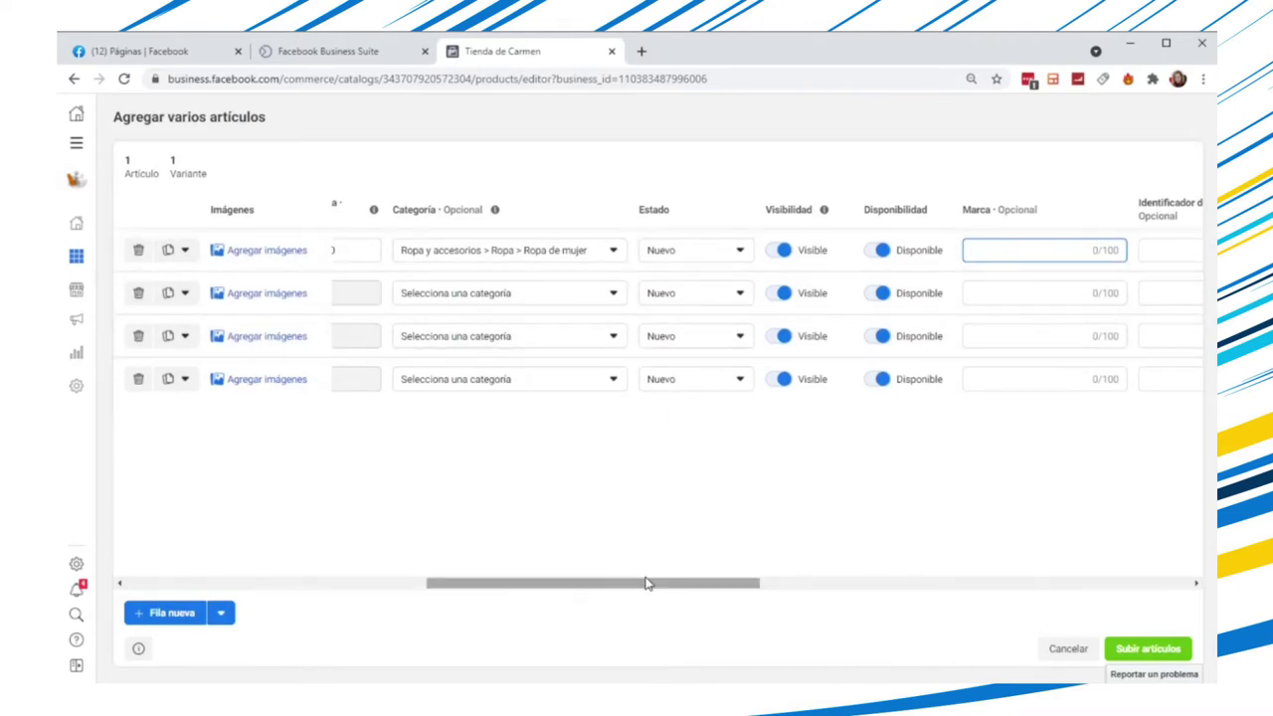
left_click_drag(647, 585, 831, 591)
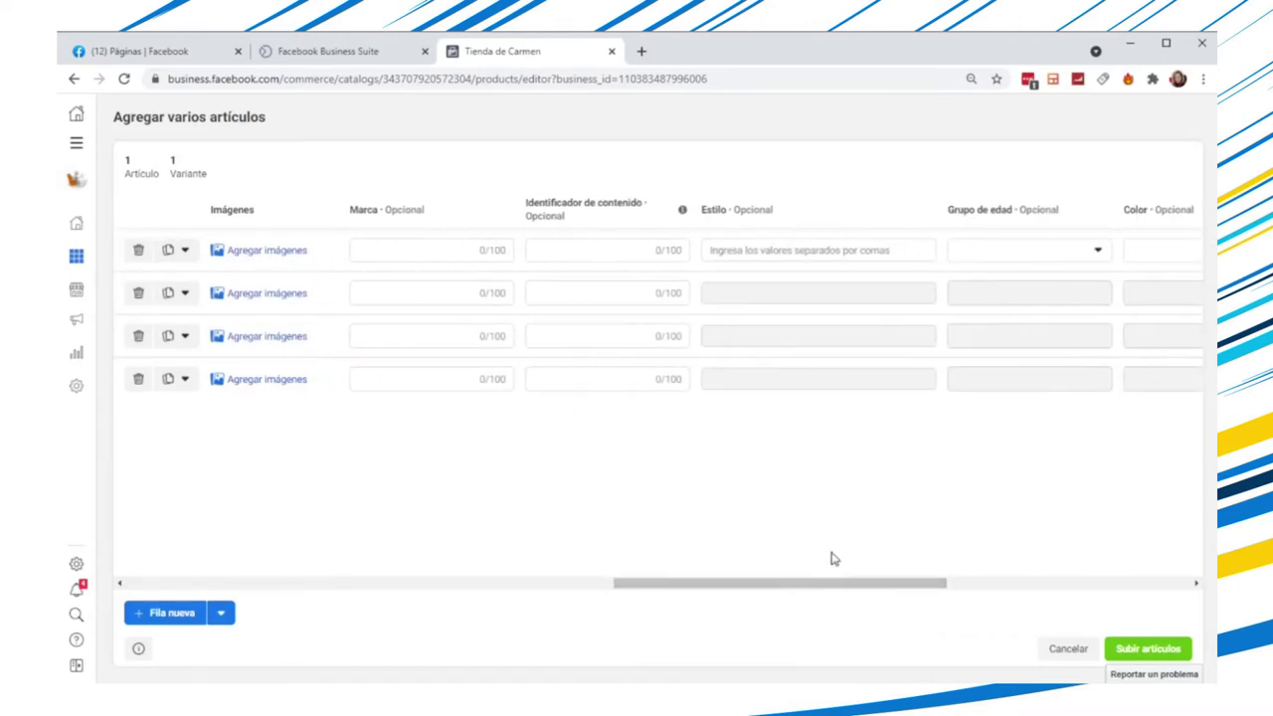
left_click(829, 251)
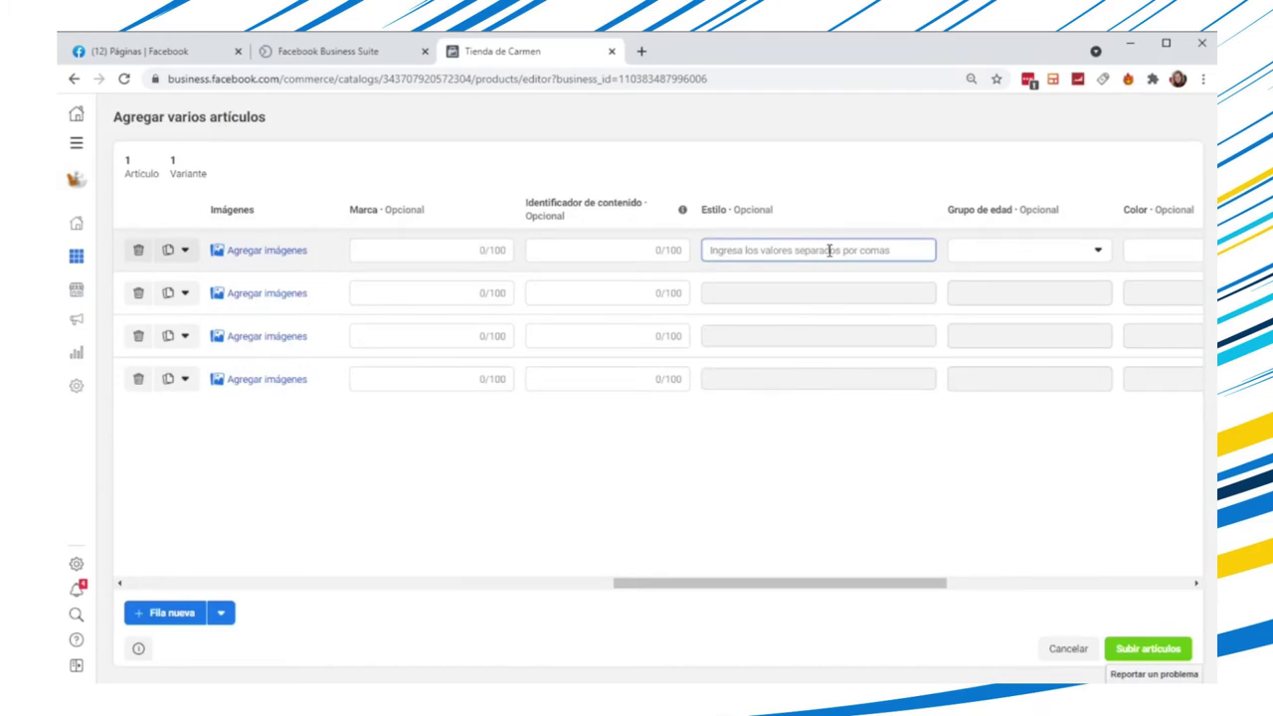
type("Juvenil")
key("Return")
type("moderna")
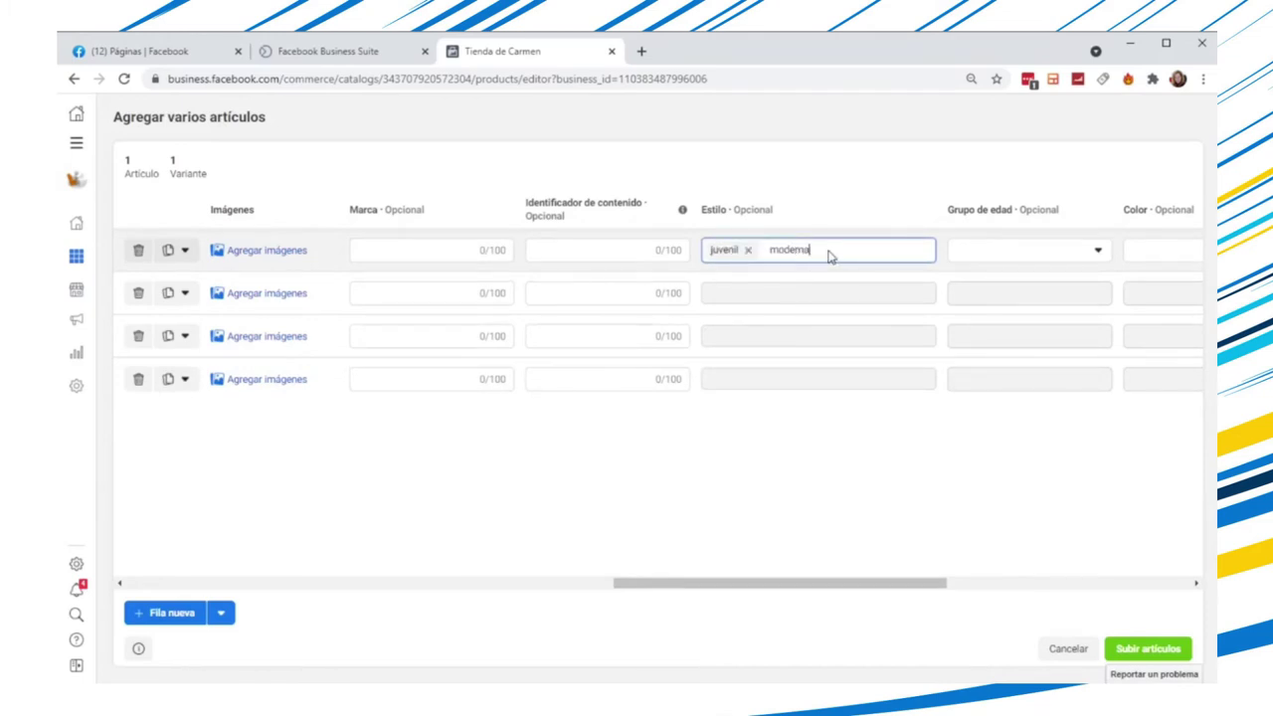
key("Return")
type("deportiva")
key("Return")
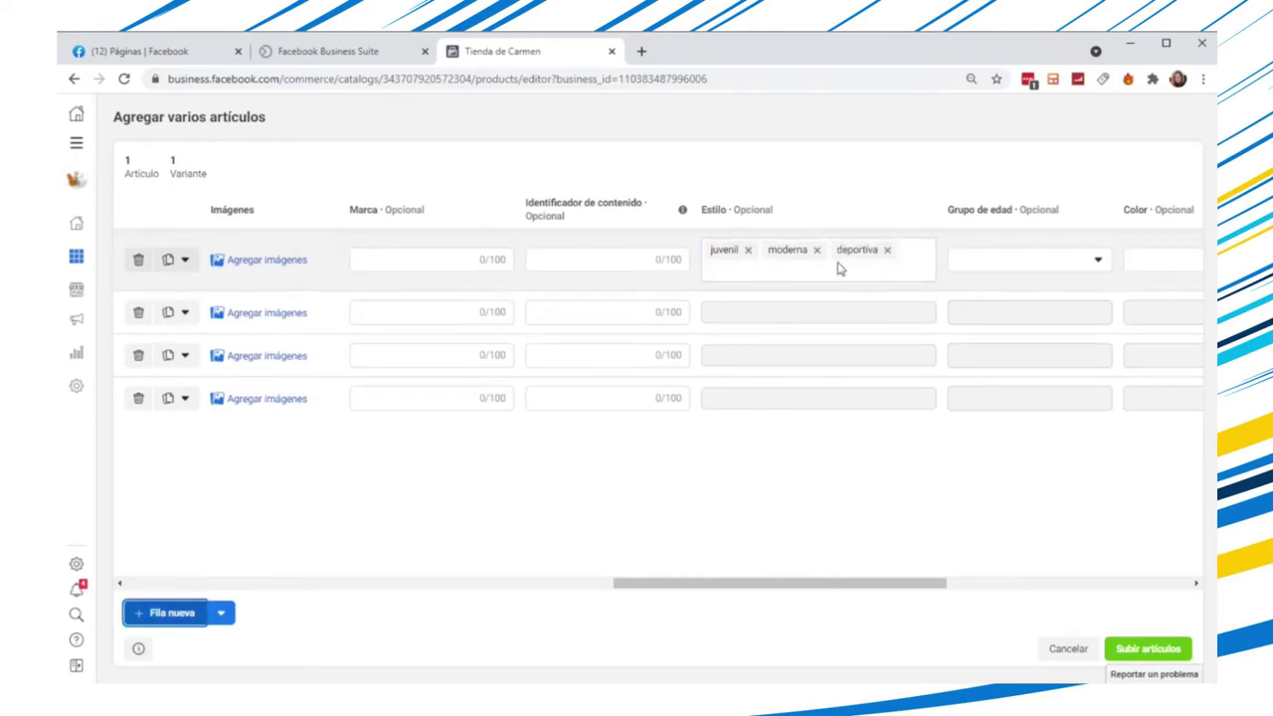
Set the first item's age group to Adulto, colour to blanco and sex to Mujer.
left_click(1025, 265)
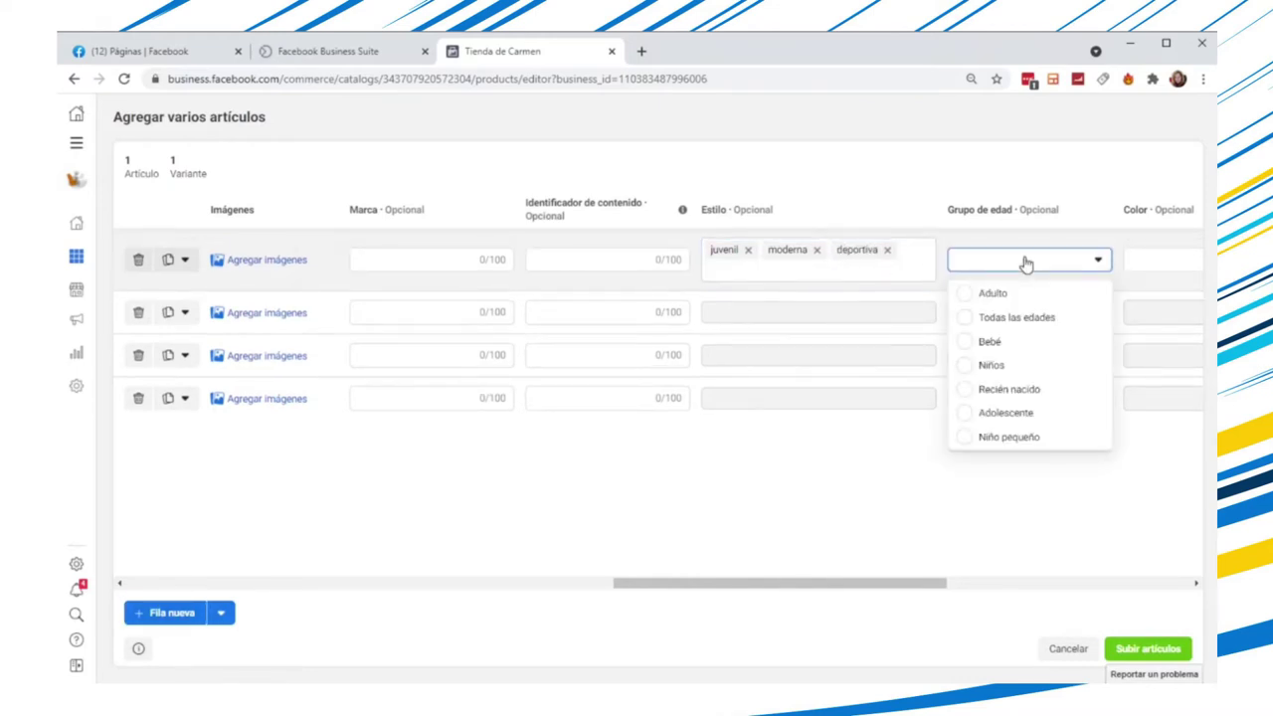
left_click(973, 294)
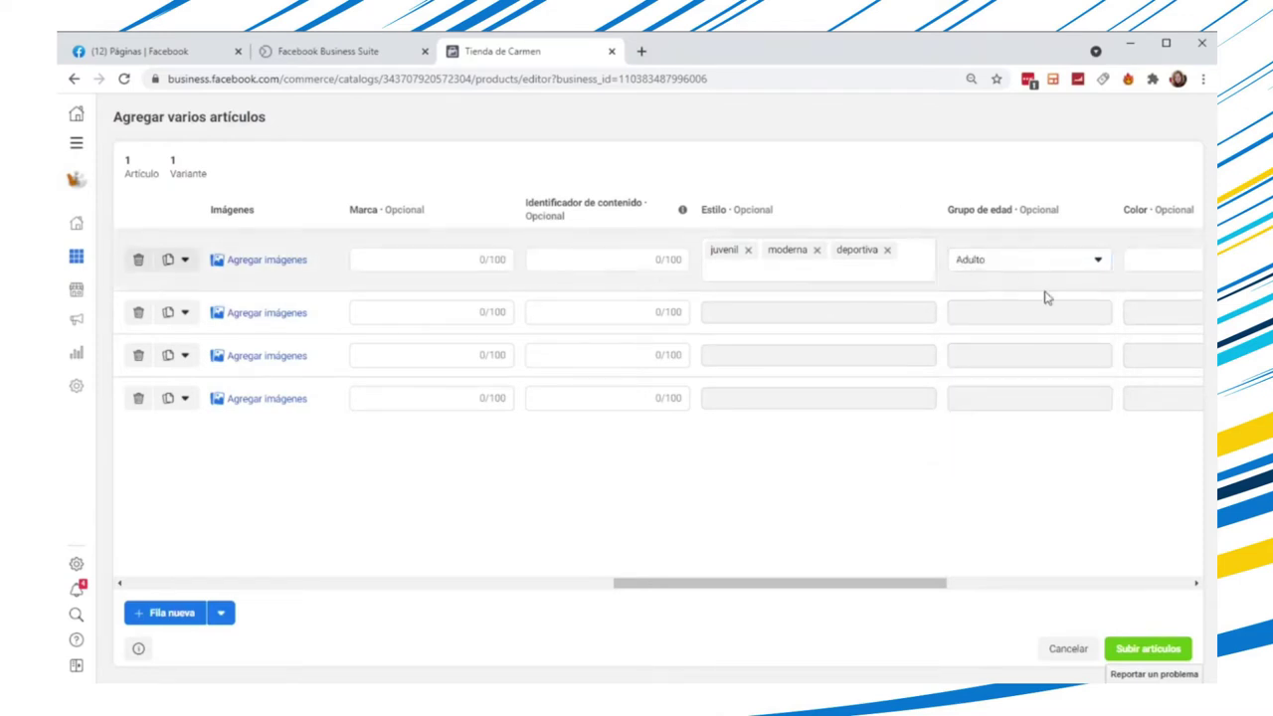
left_click_drag(919, 586, 1068, 586)
left_click(767, 265)
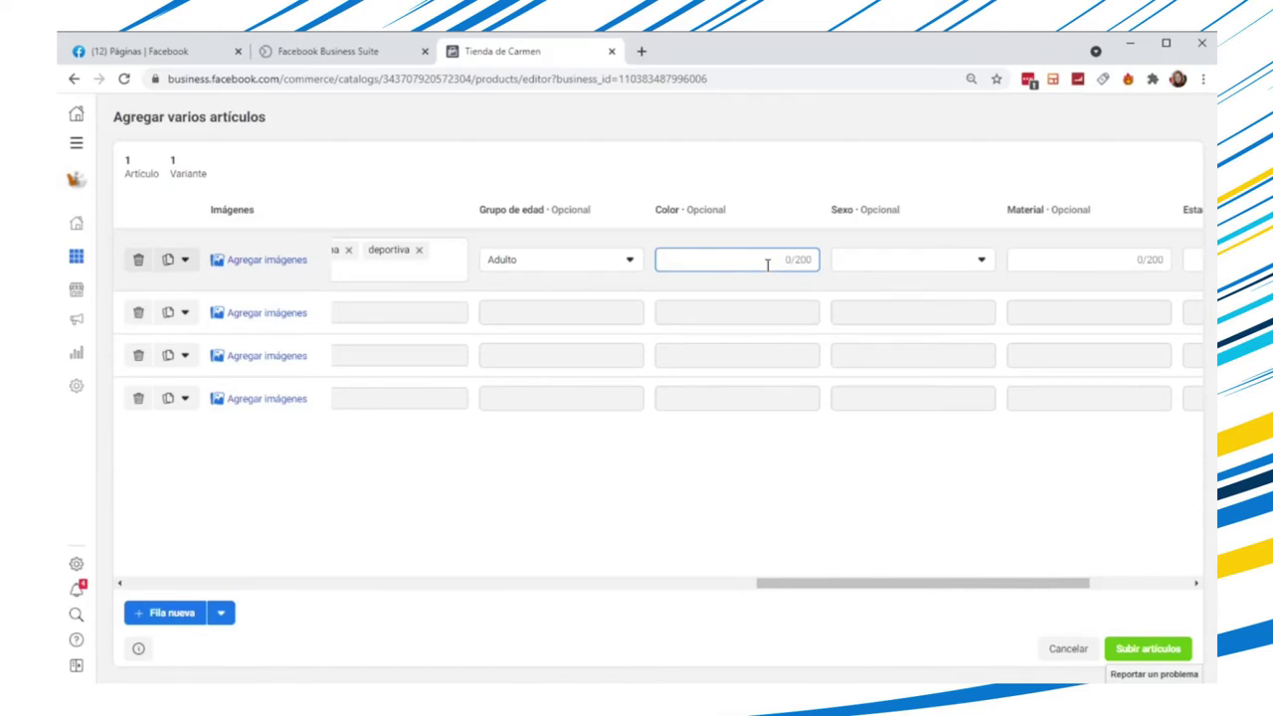
type("blanco")
left_click(868, 268)
left_click(868, 269)
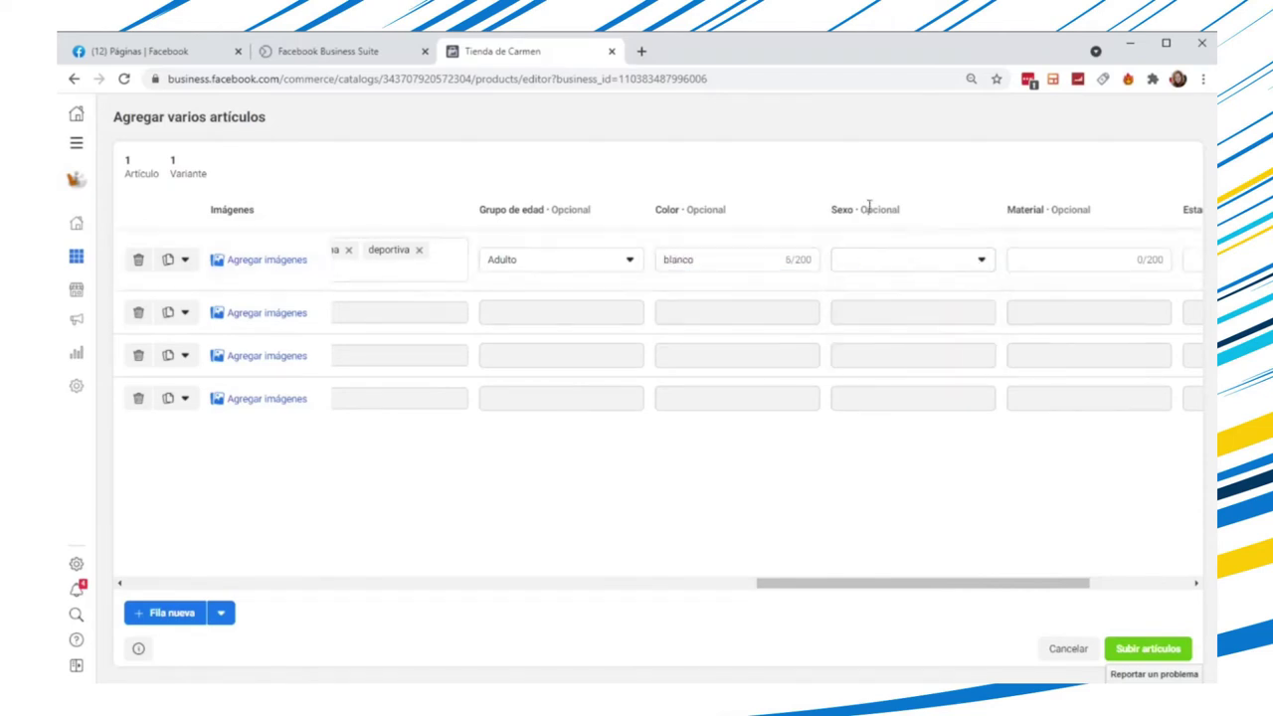
left_click(966, 270)
left_click(865, 294)
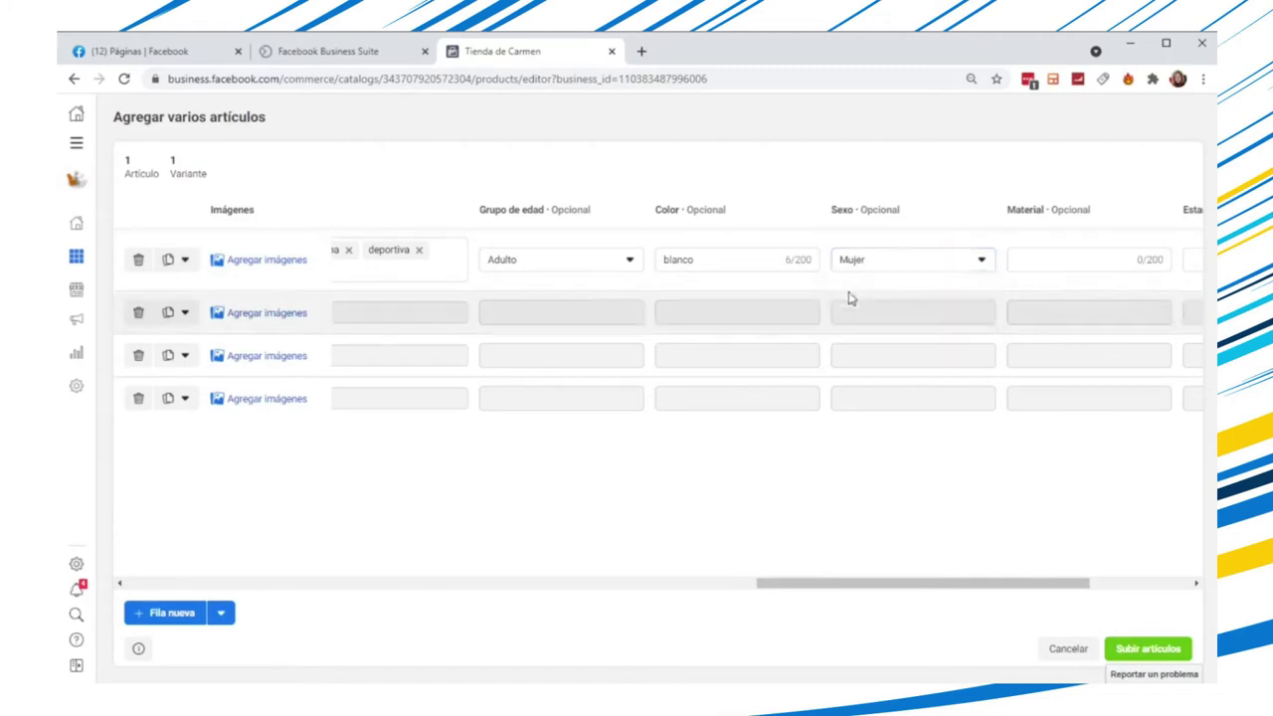
Enter material algodón, pattern liso and size M for the first item.
left_click(1092, 257)
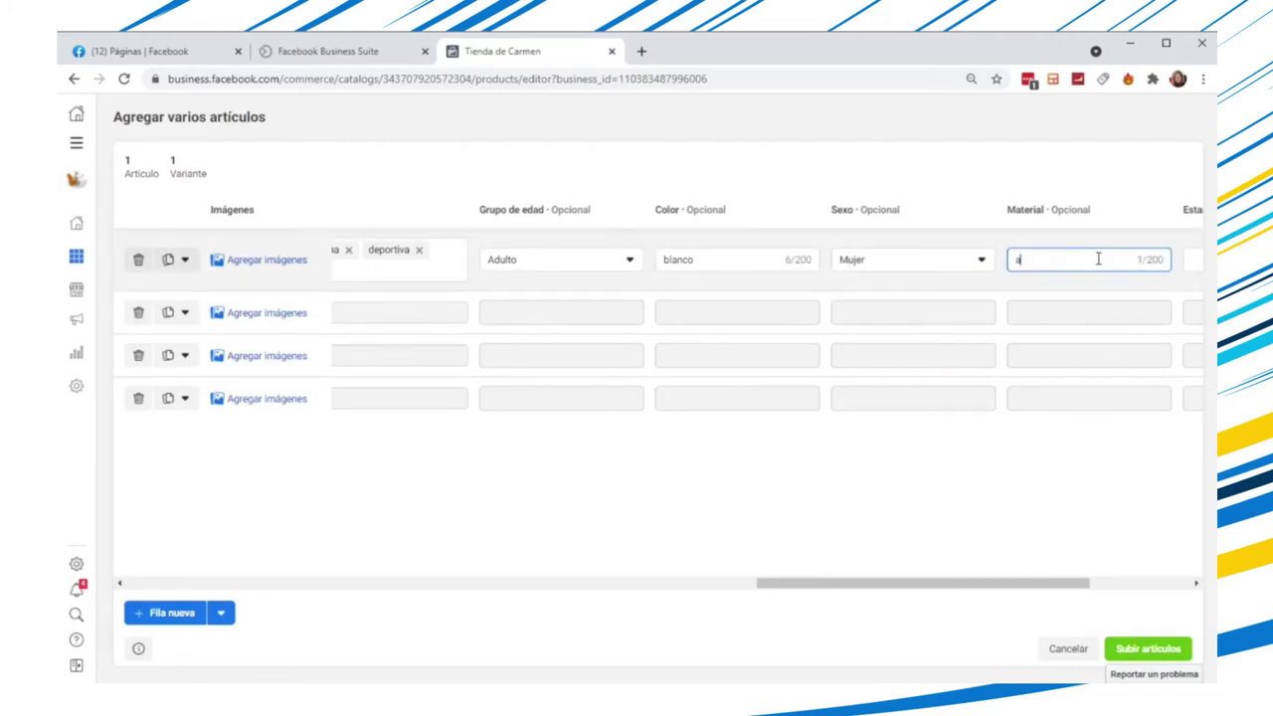
type("algodón")
key("Tab")
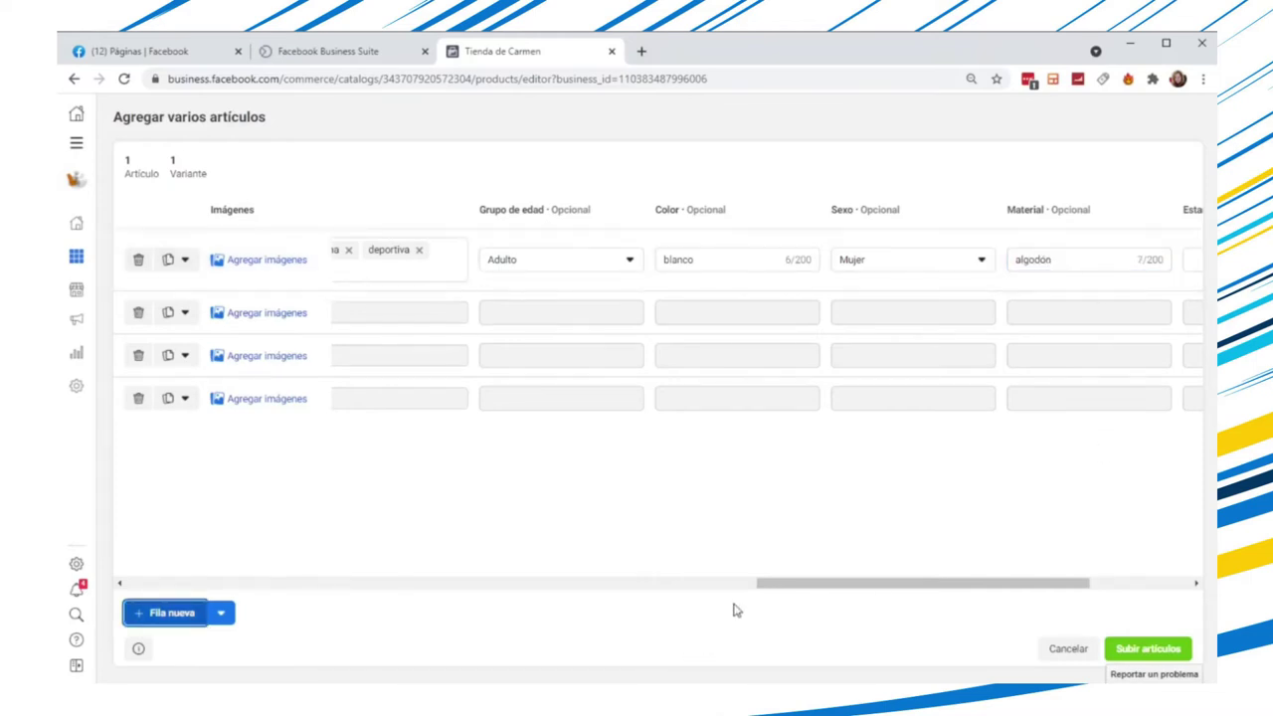
left_click_drag(793, 587, 930, 580)
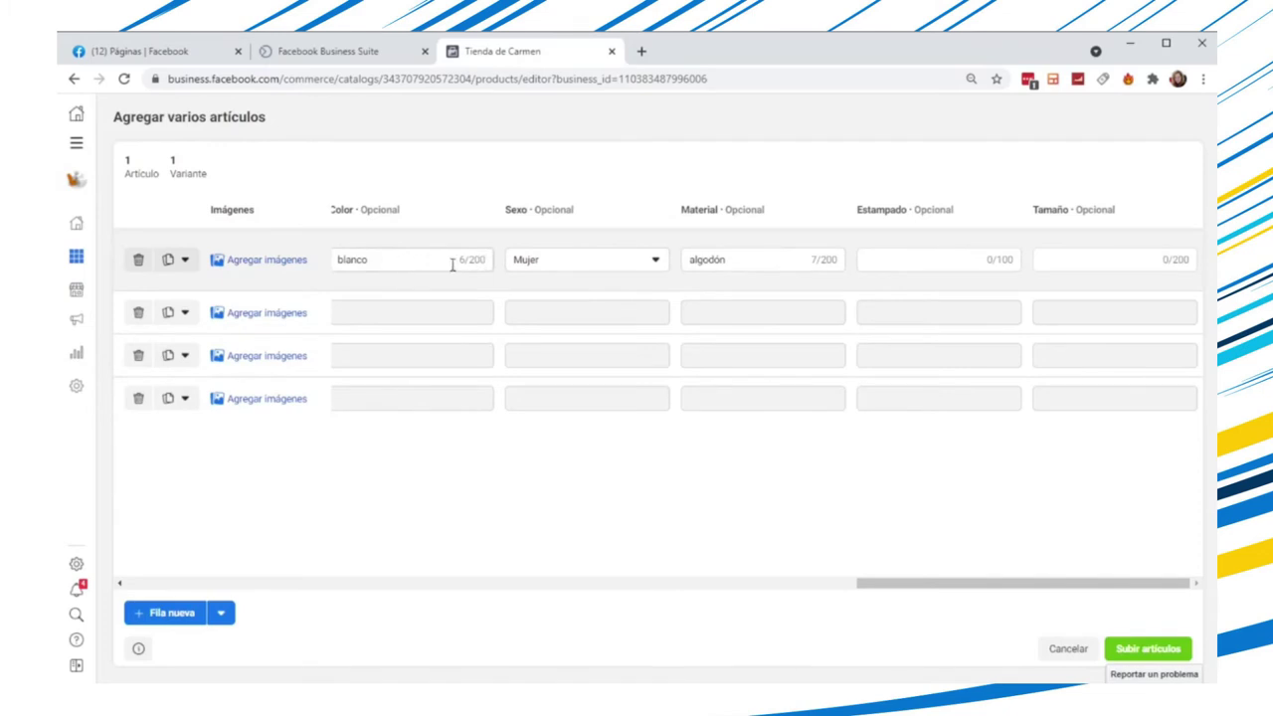
left_click(921, 261)
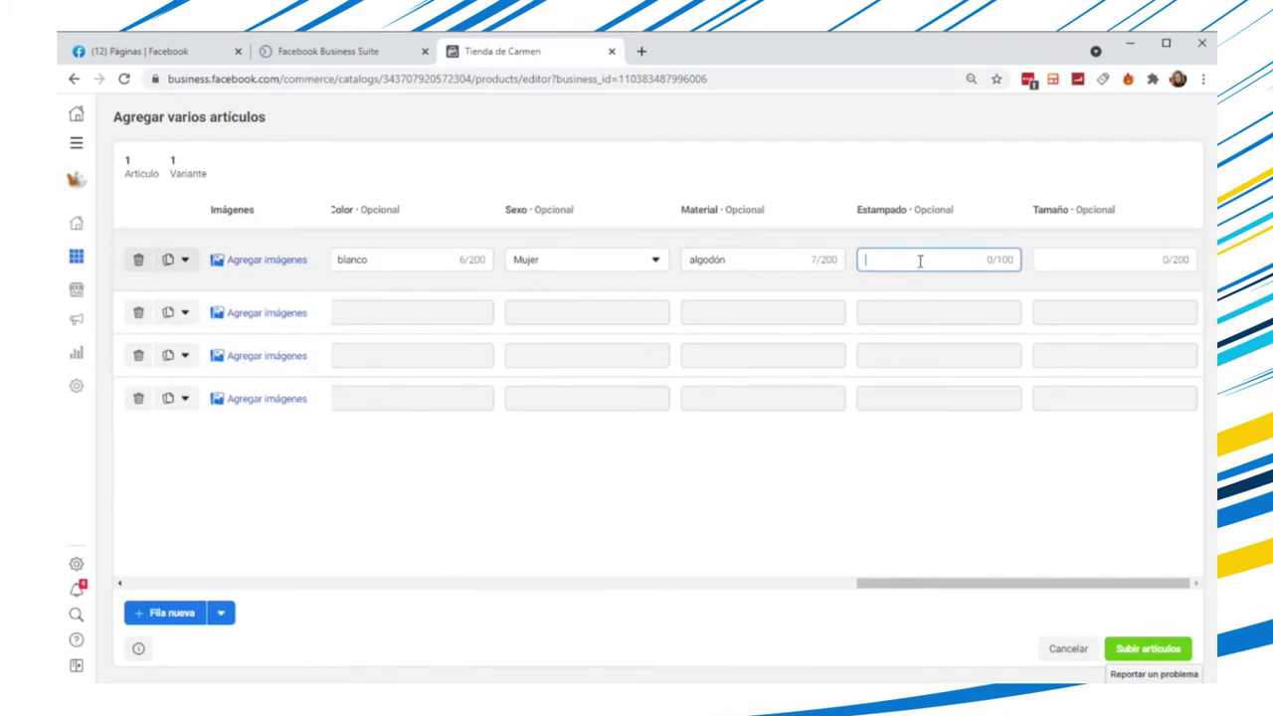
type("liso")
key("Tab")
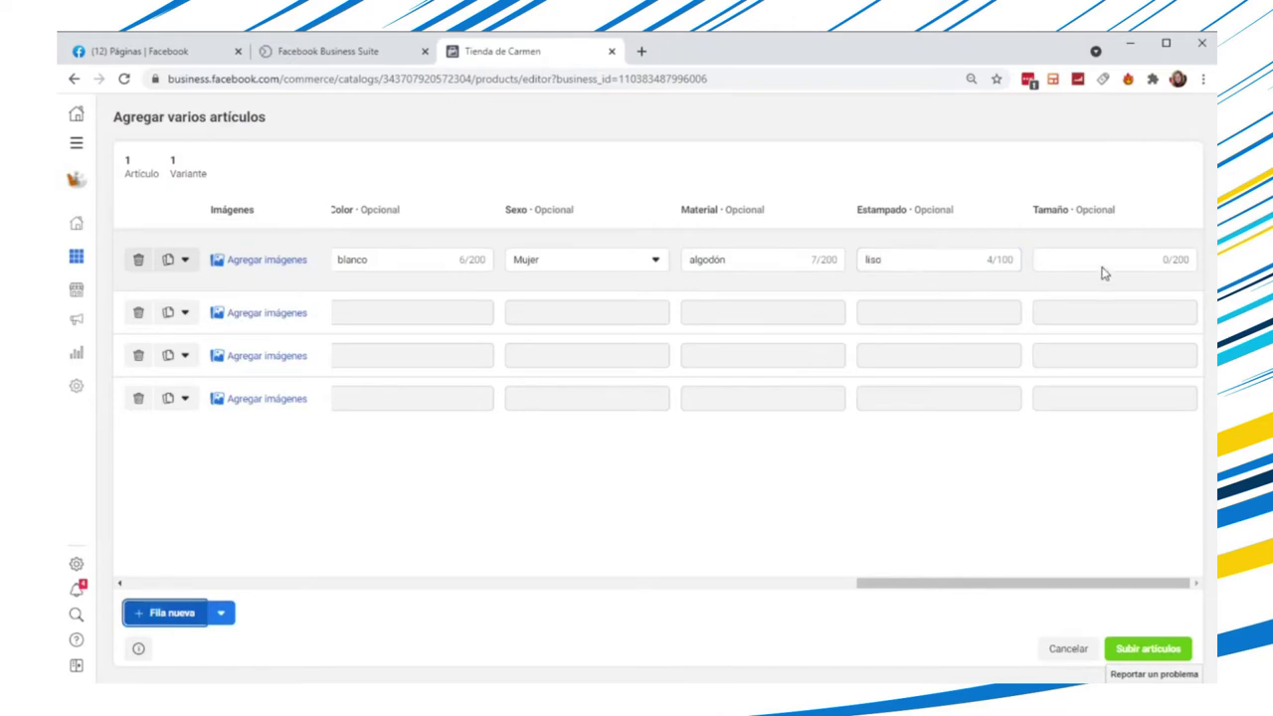
left_click(1103, 264)
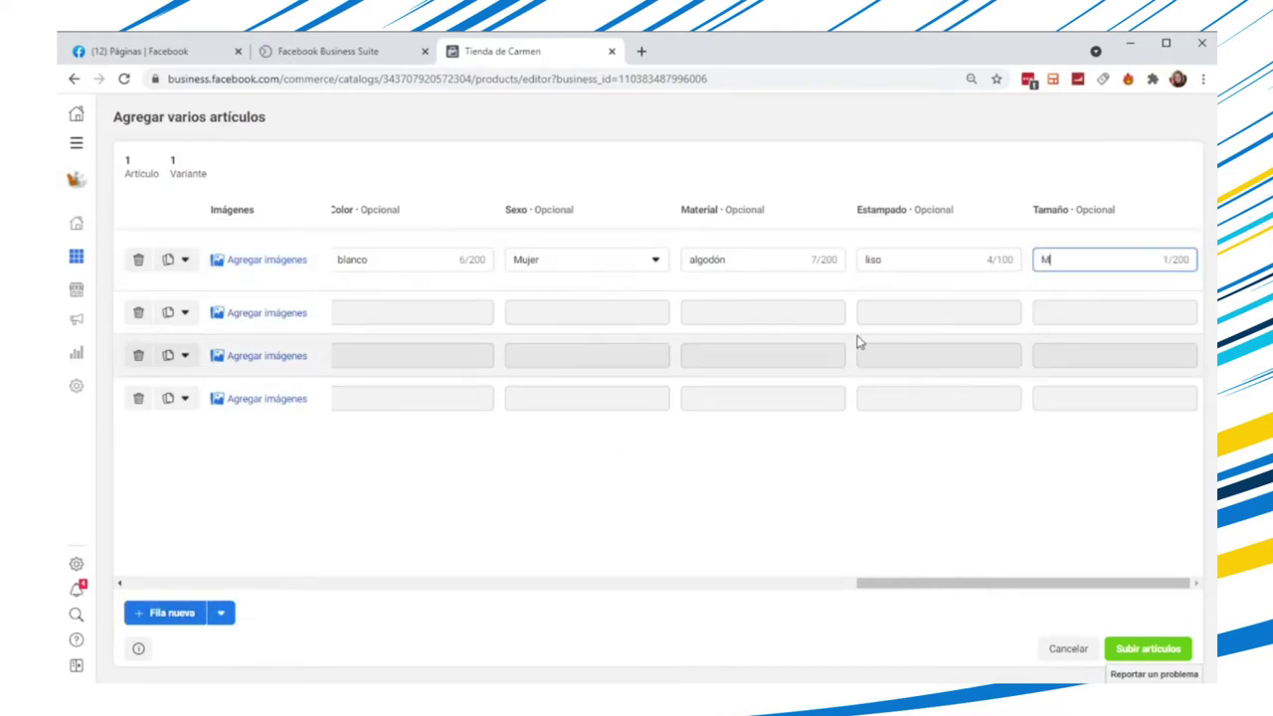
type("M")
left_click_drag(908, 586, 227, 549)
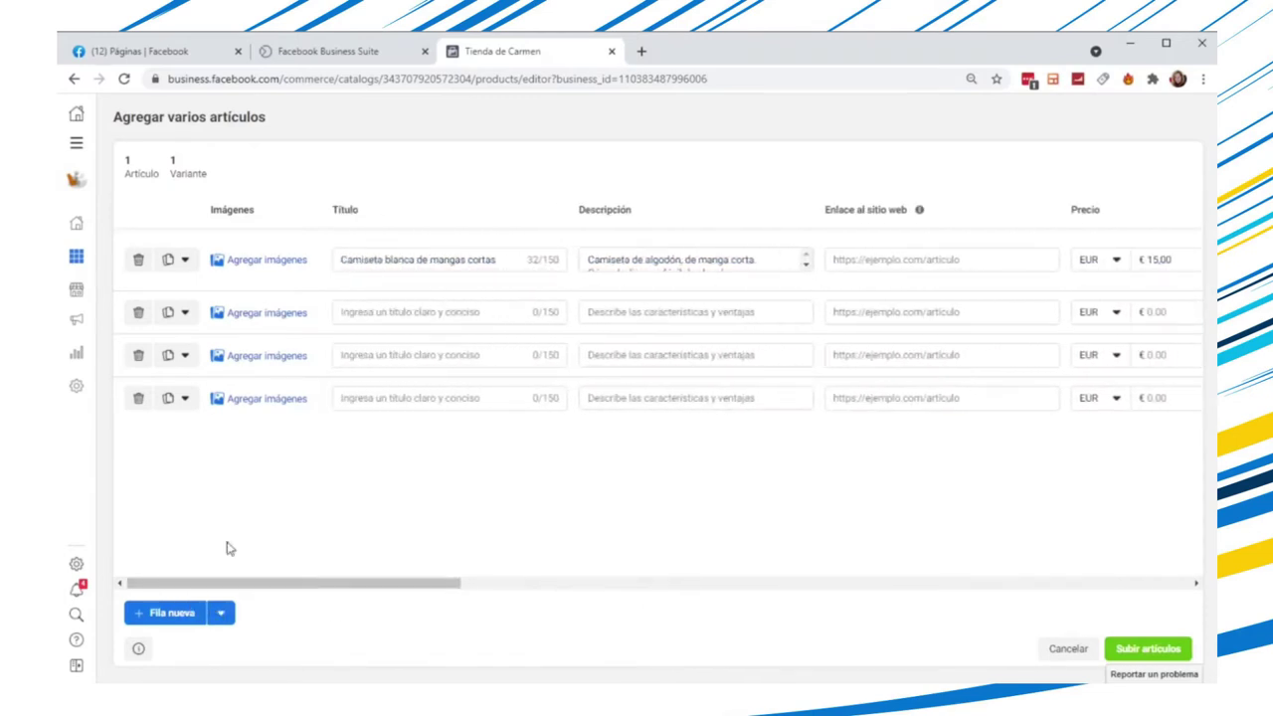
Attach four images, led by white-male-1871366_1280.jpg, to the Camiseta blanca de mangas cortas row.
left_click(265, 262)
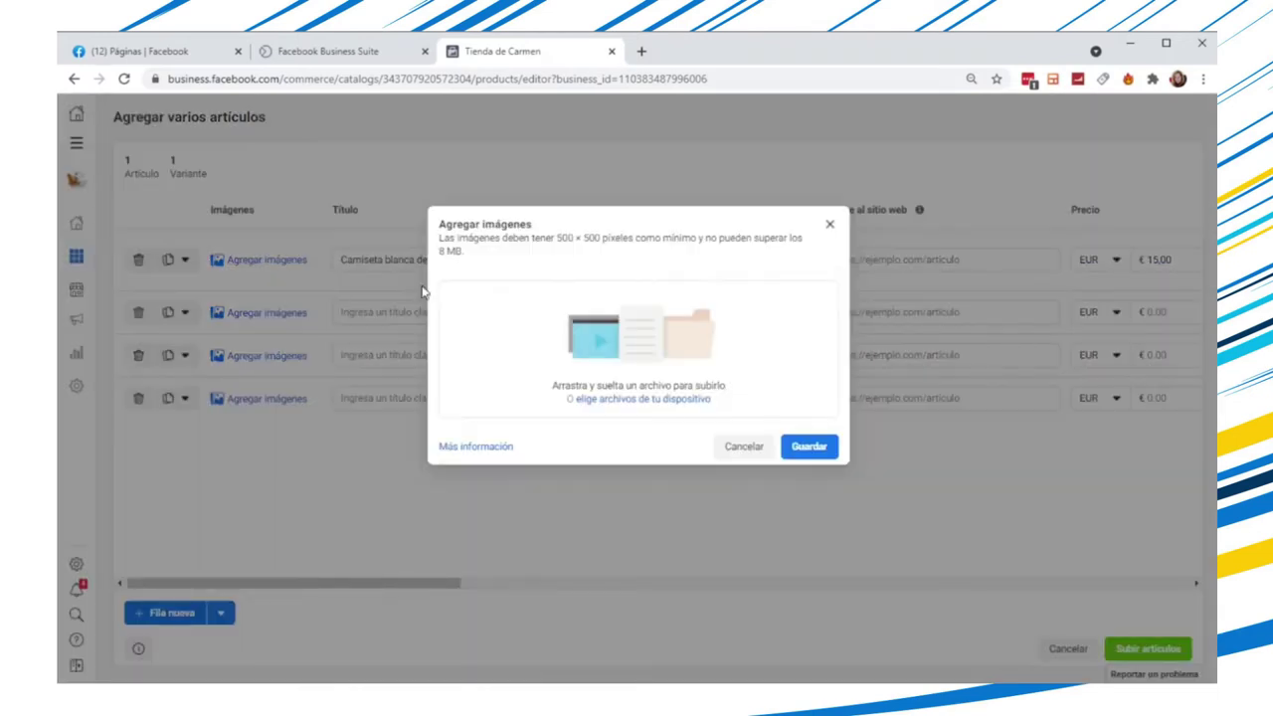
left_click(641, 401)
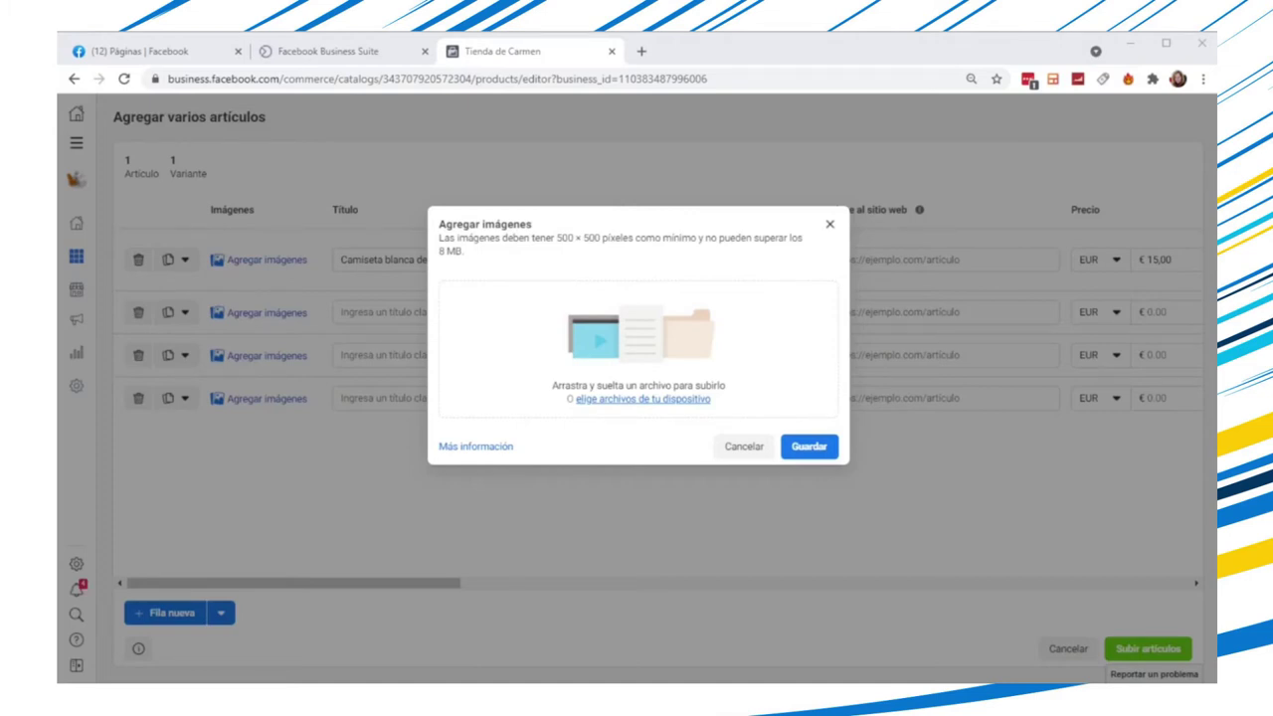
left_click(745, 591)
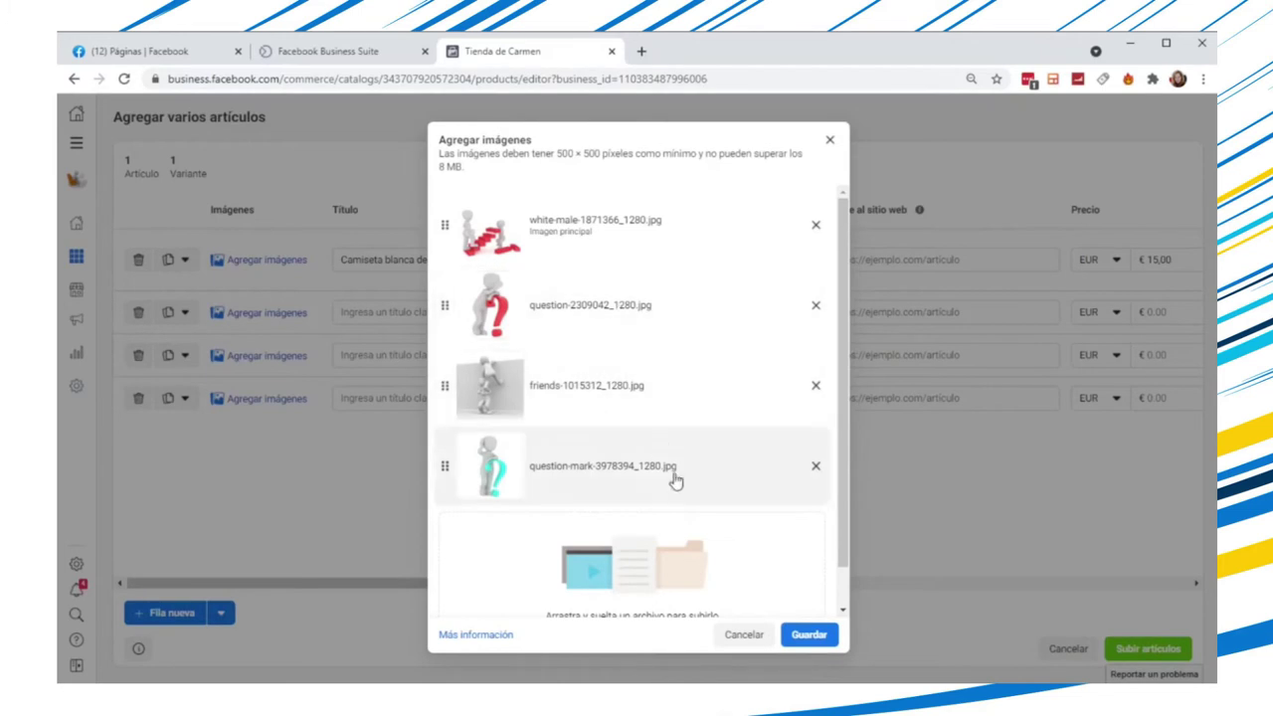
left_click(788, 634)
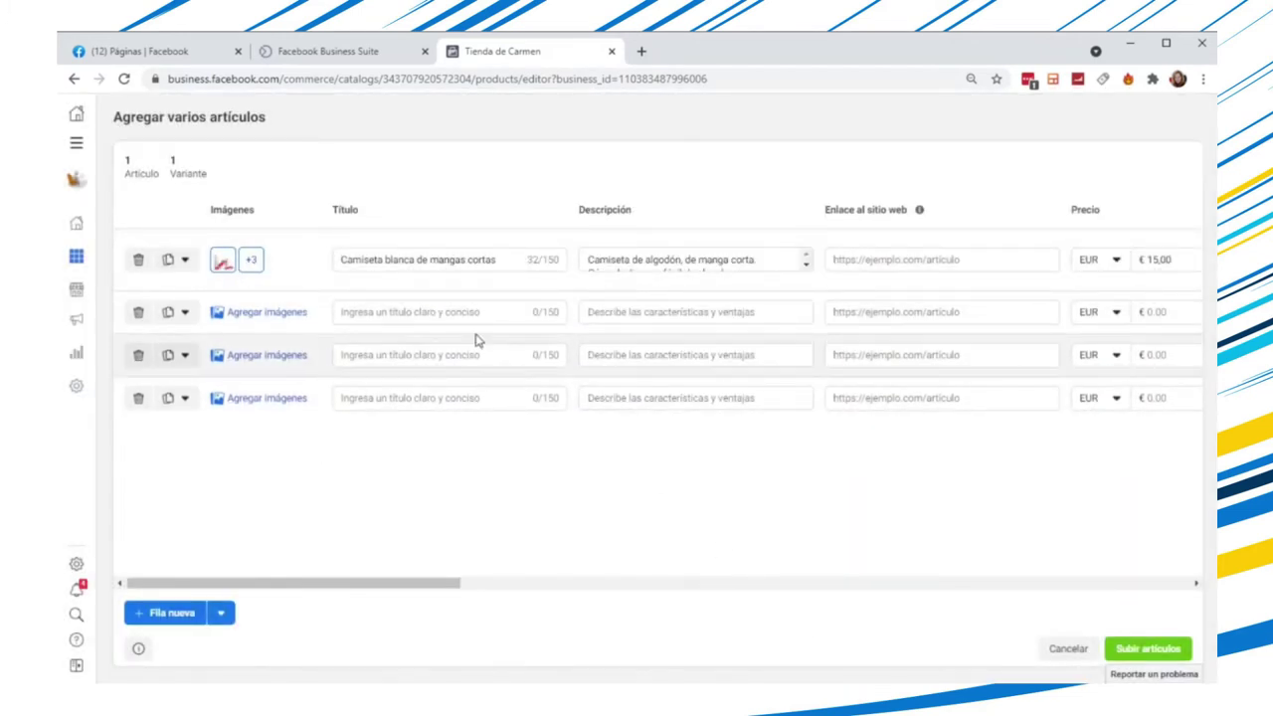
Title the second item 'pendientes de plata'.
left_click(442, 312)
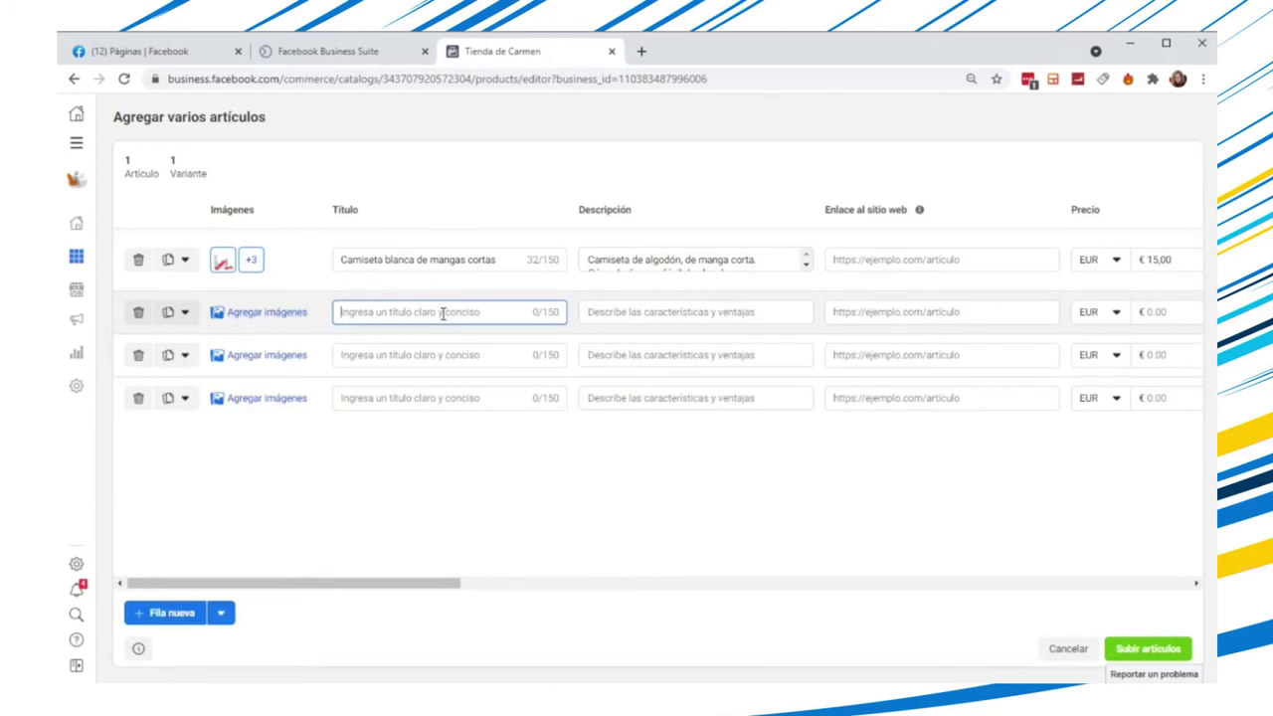
type("PENDIENTES D")
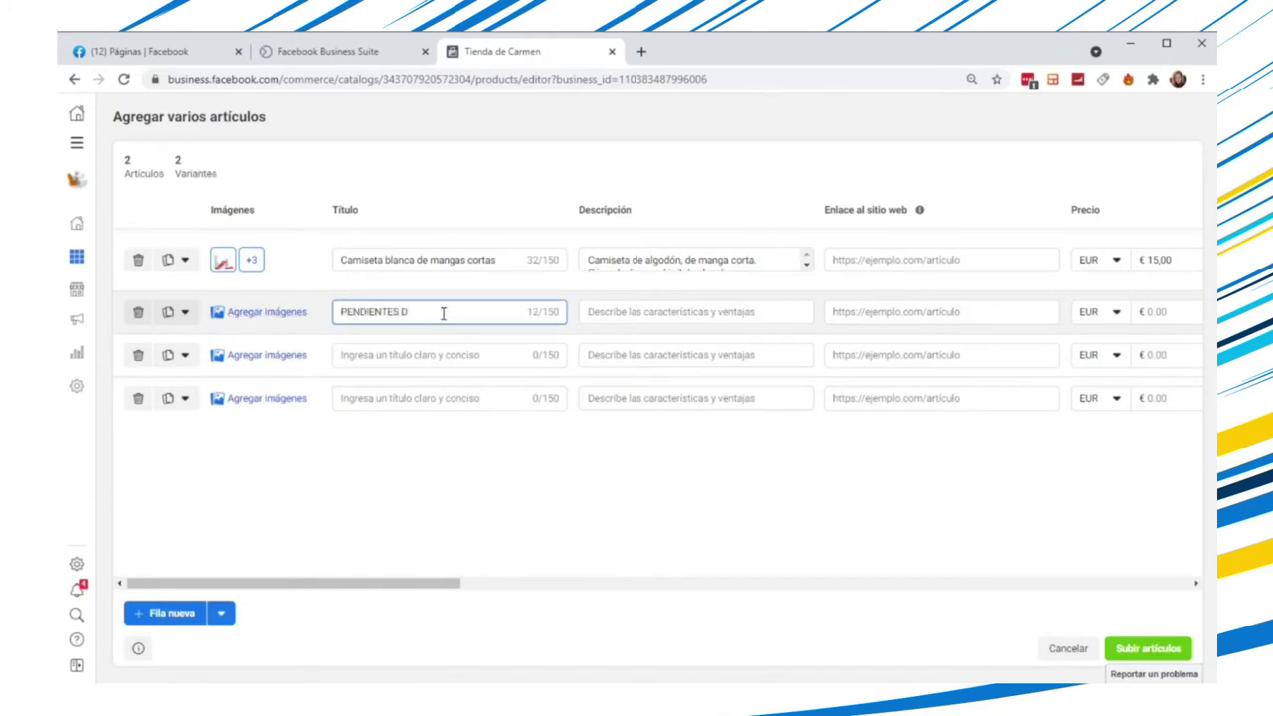
key("ctrl+a")
type("op")
key("BackSpace")
key("BackSpace")
type("ope")
key("BackSpace")
key("BackSpace")
key("BackSpace")
type("pendientes de p")
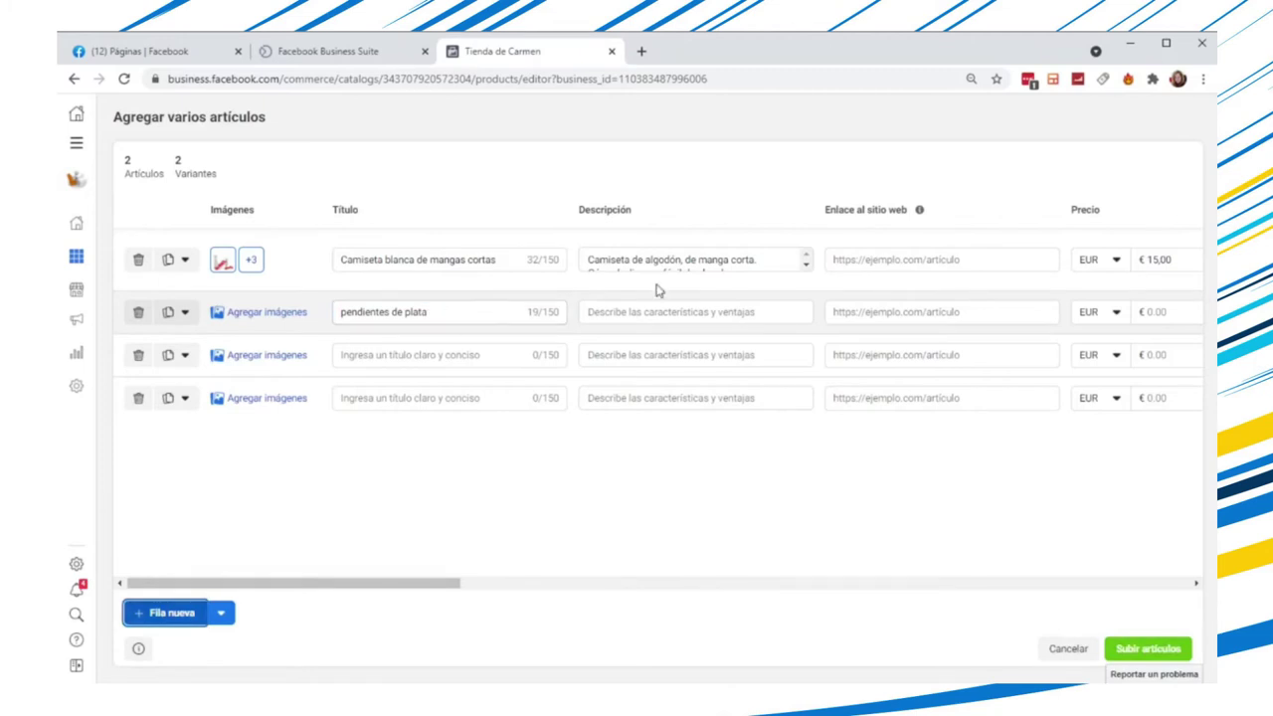
Describe the earrings as 'Pendientes de plata con perla cultivada en acua dulce.' and price them €20,00.
left_click(671, 312)
type("Pen")
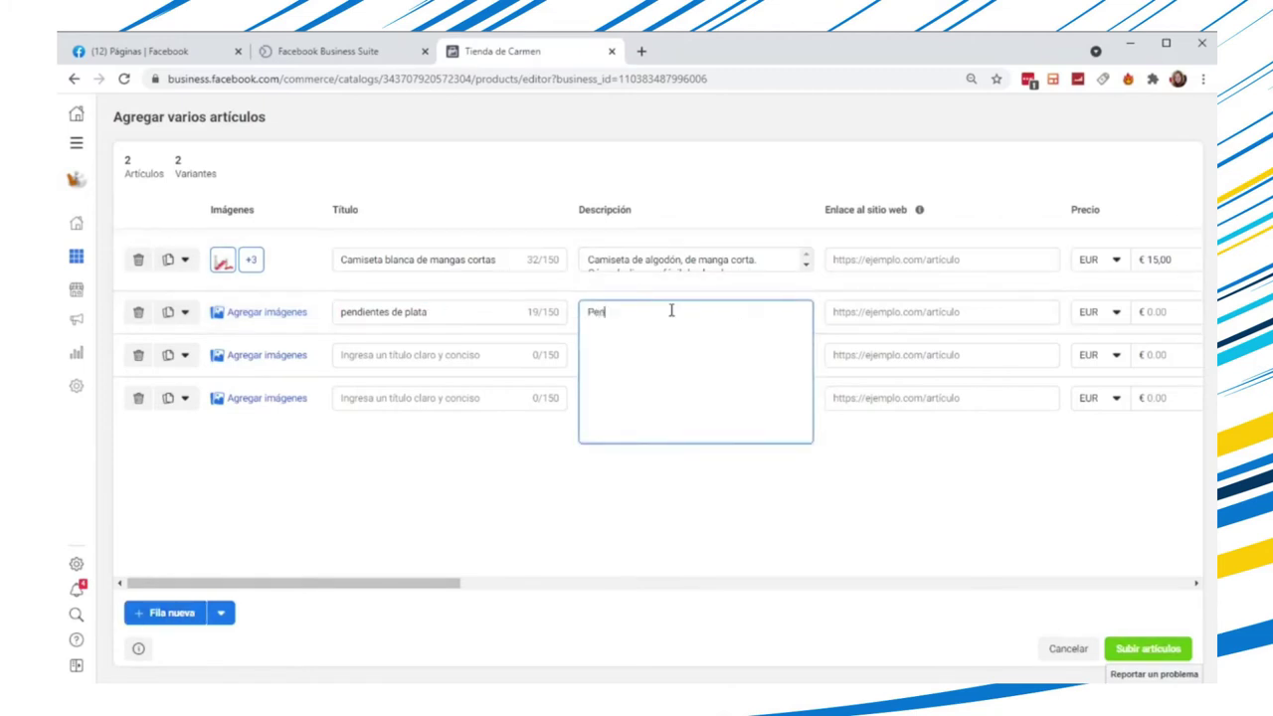
type("dientes de plata con perla cultivada en ac")
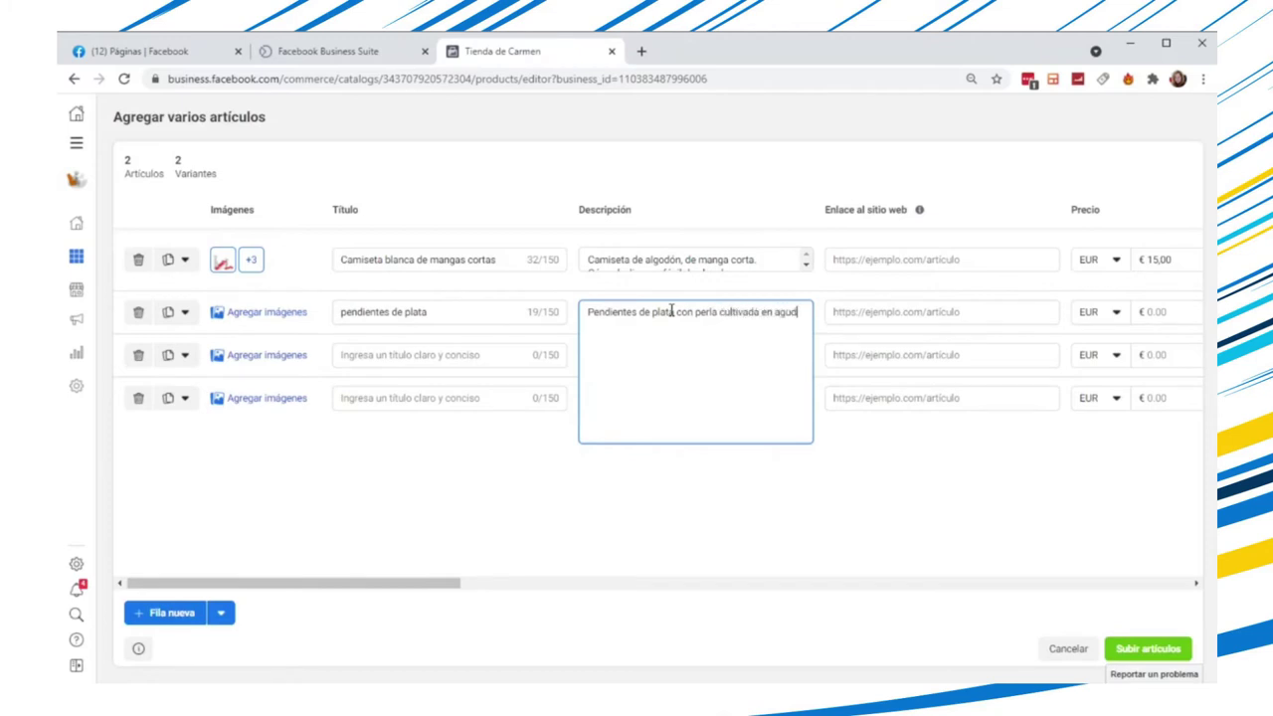
type("ua dulce.")
left_click(945, 316)
left_click(1155, 314)
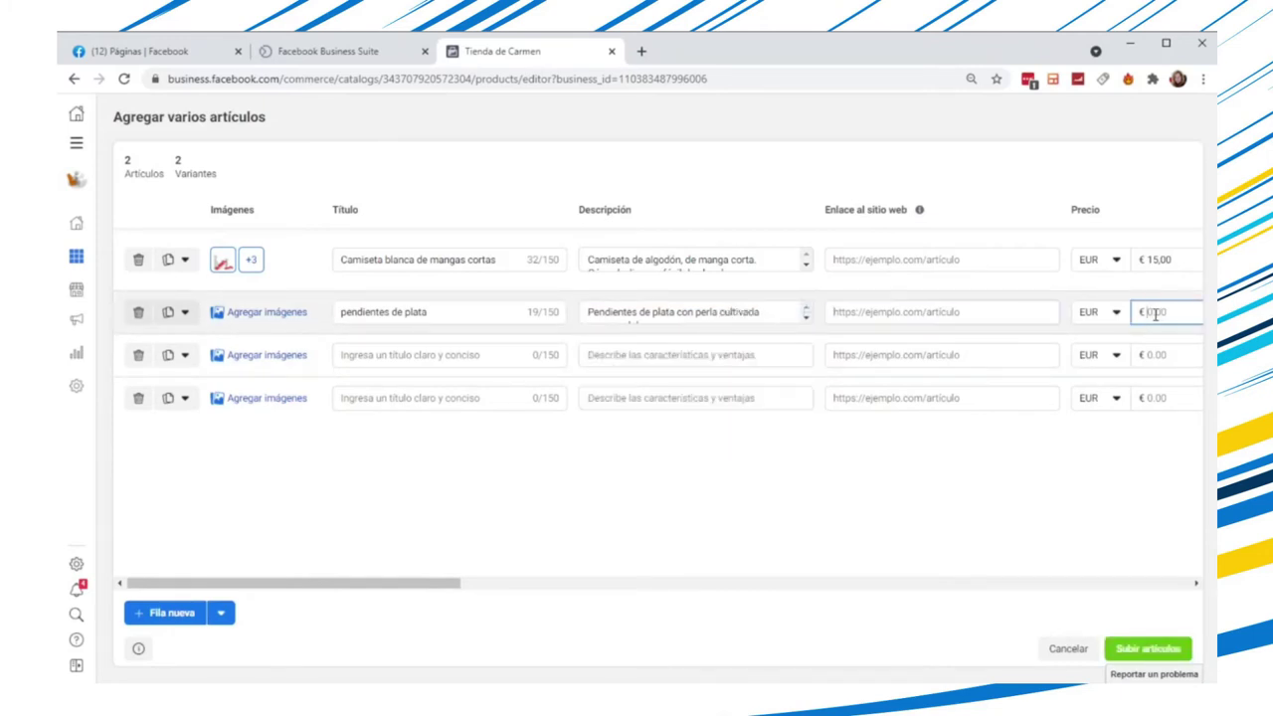
type("20")
key("Tab")
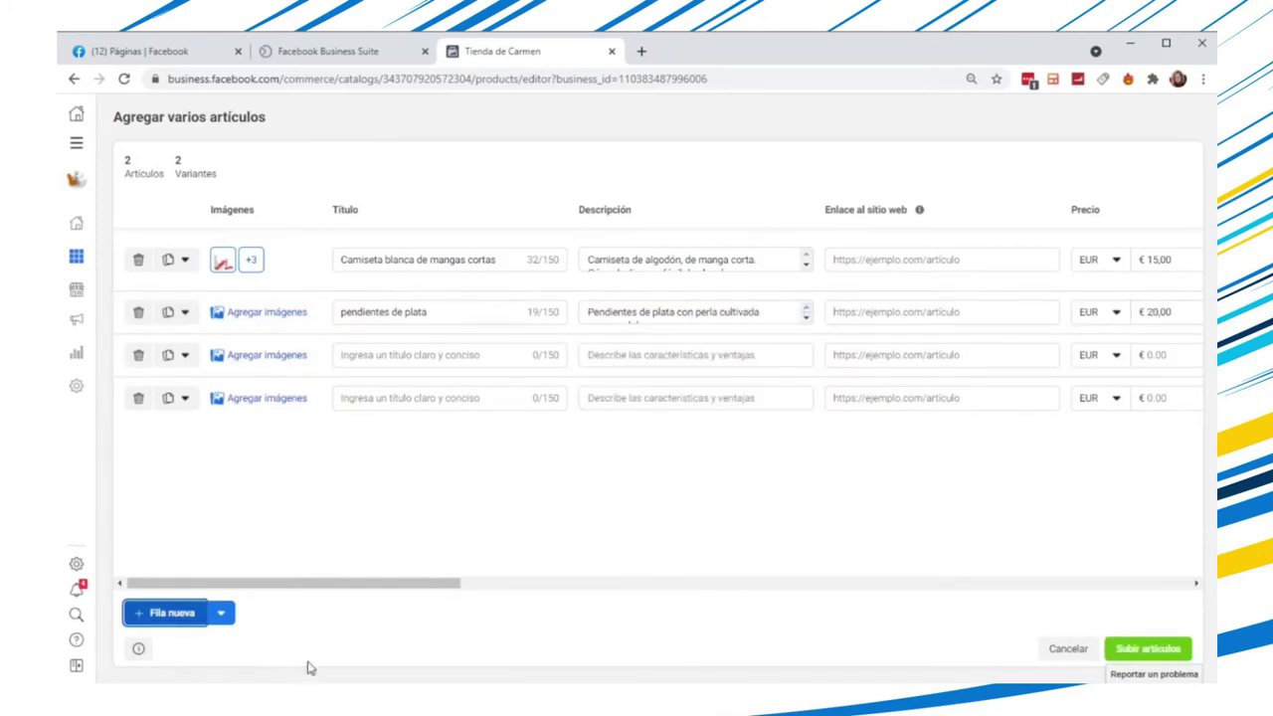
left_click_drag(343, 585, 596, 580)
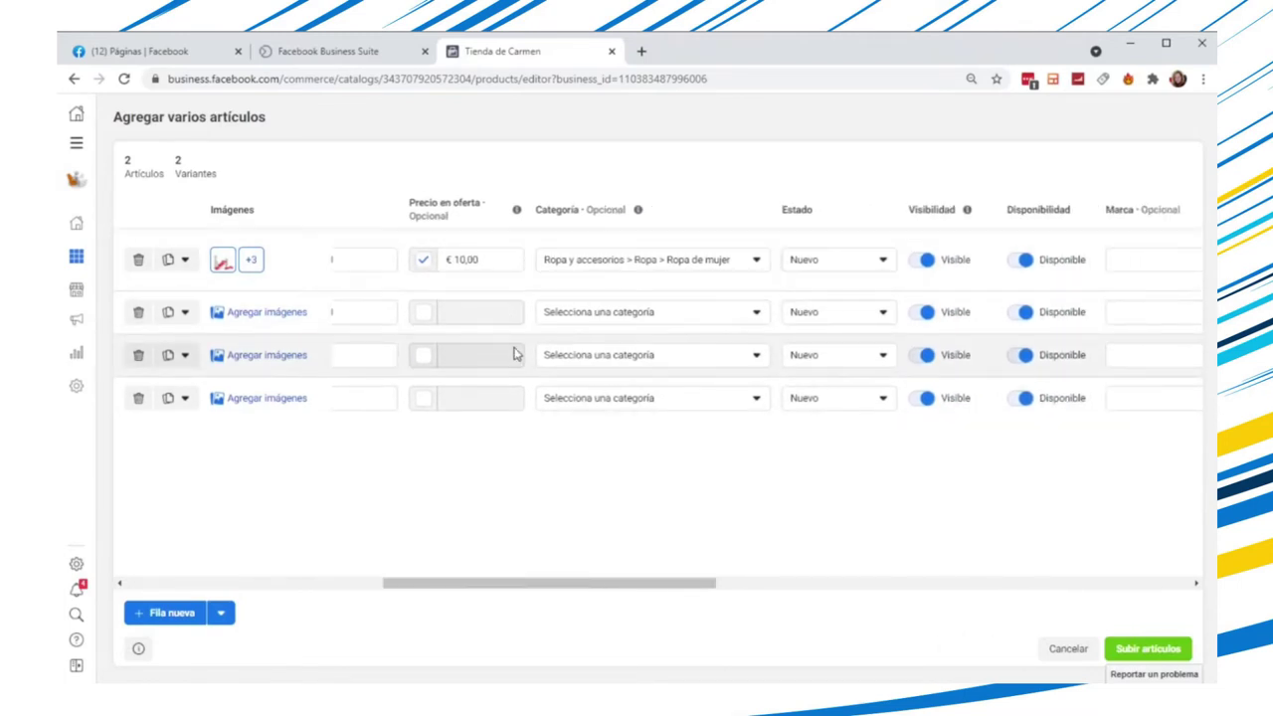
Search the category list for 'jo' and file the earrings under Joyas y relojes > Joyas.
left_click(623, 315)
type("jo")
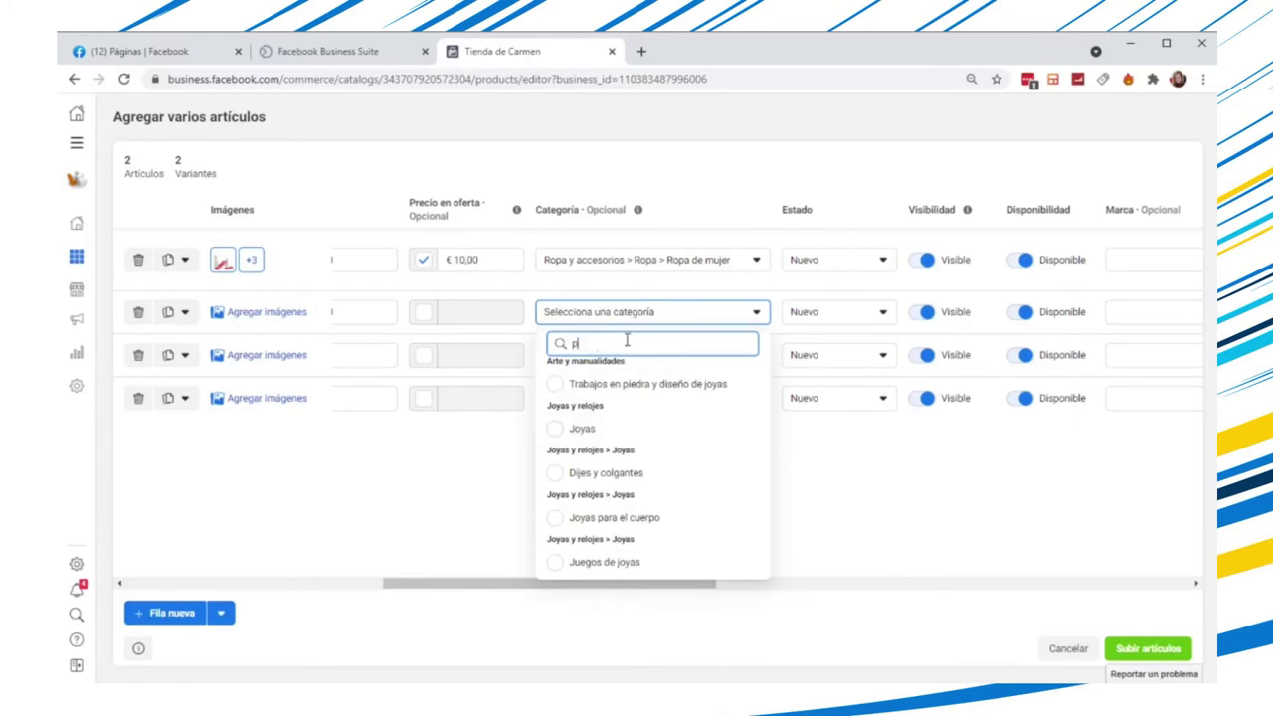
type("ntes")
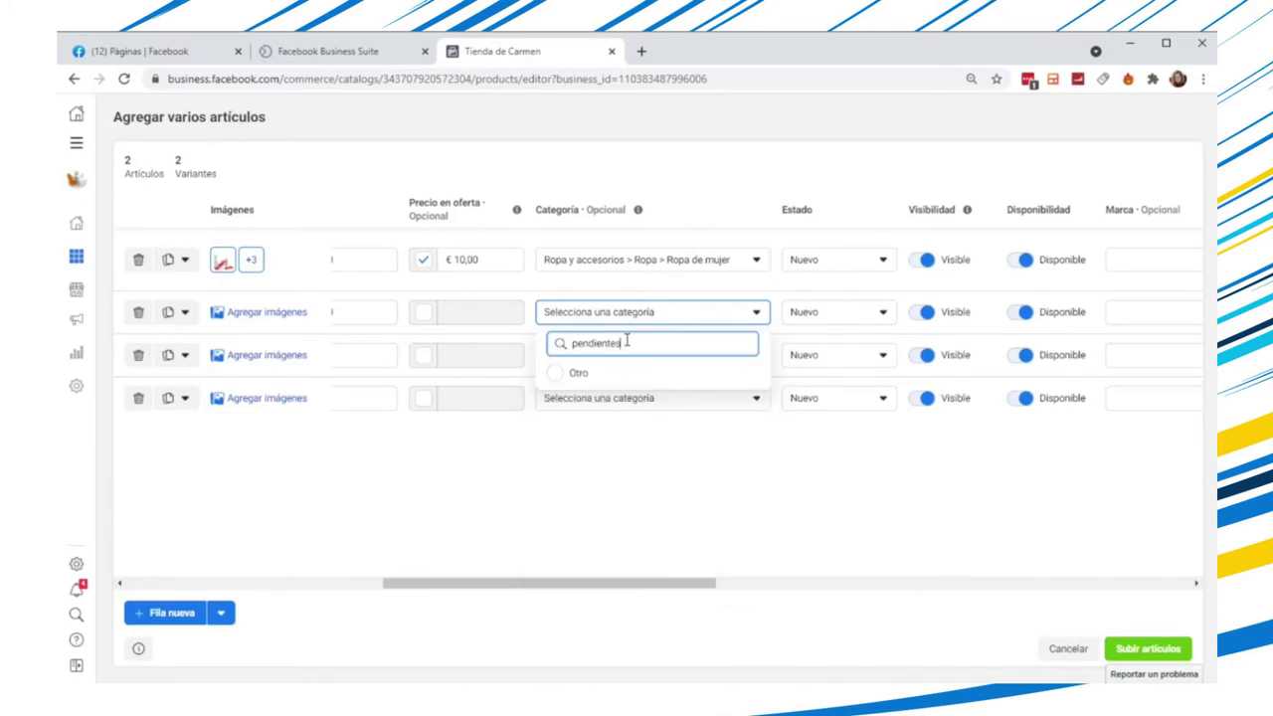
double_click(627, 341)
type("joyas")
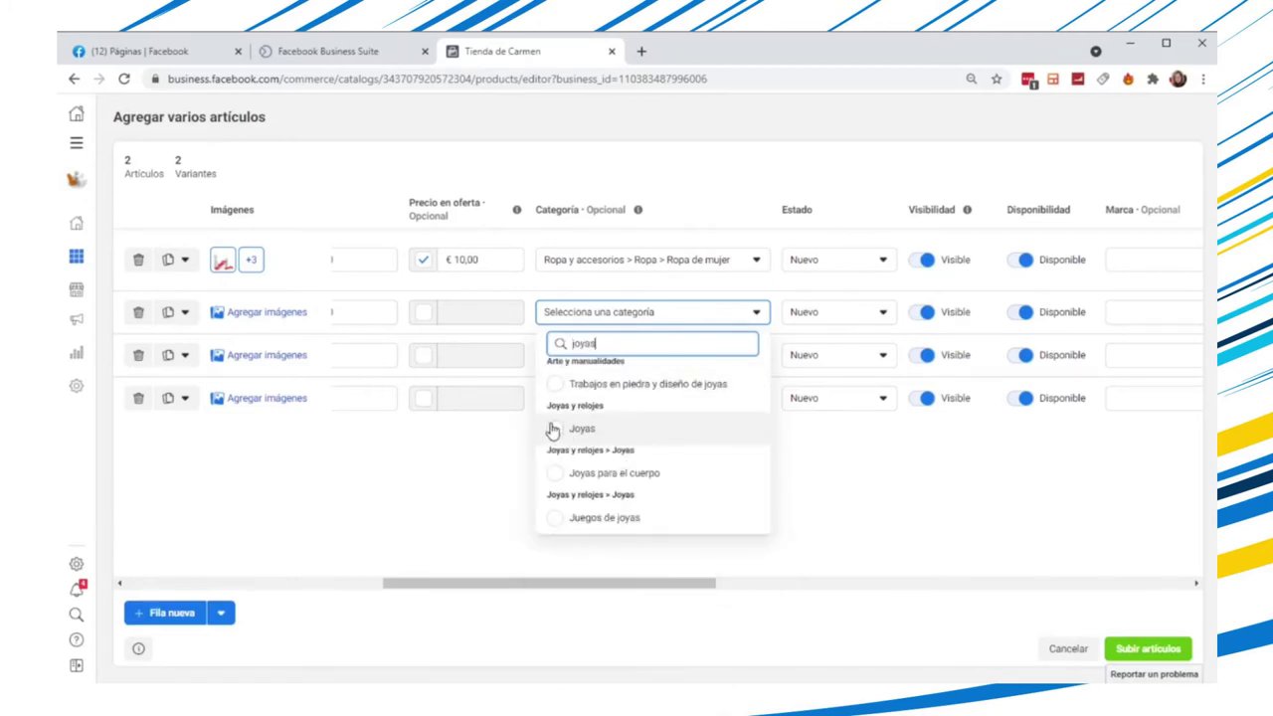
left_click(557, 429)
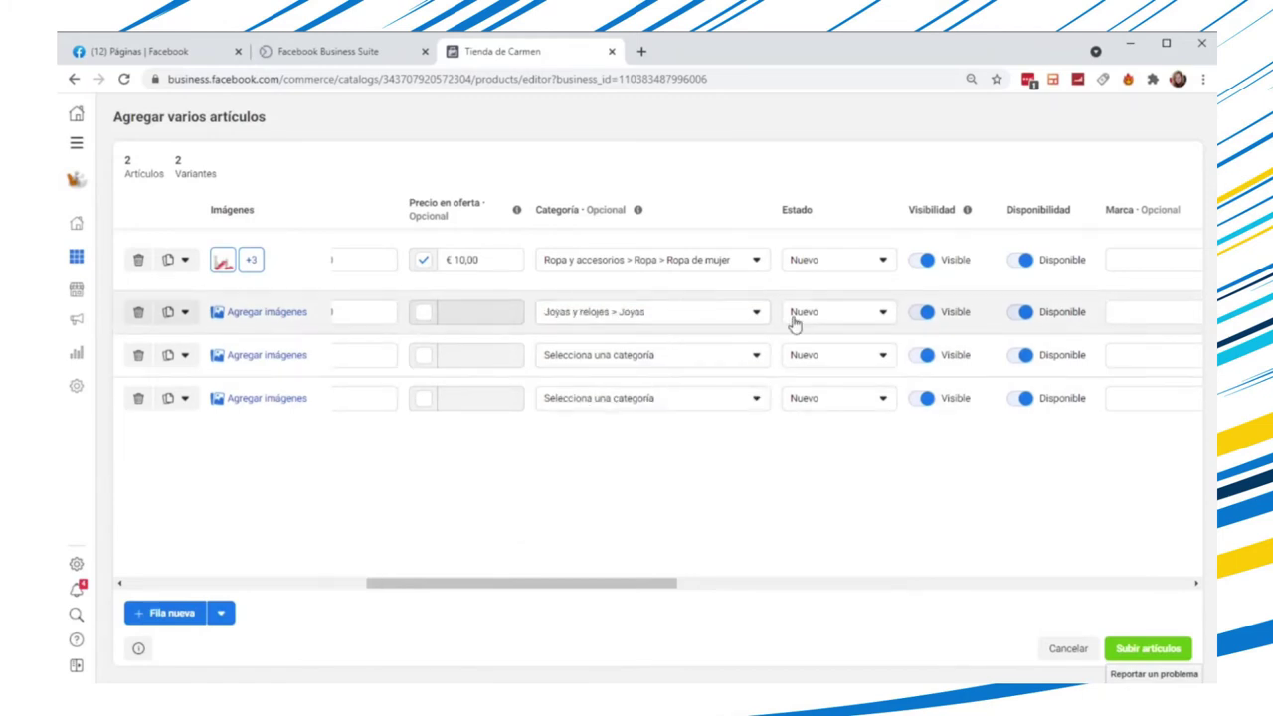
left_click_drag(628, 583, 833, 575)
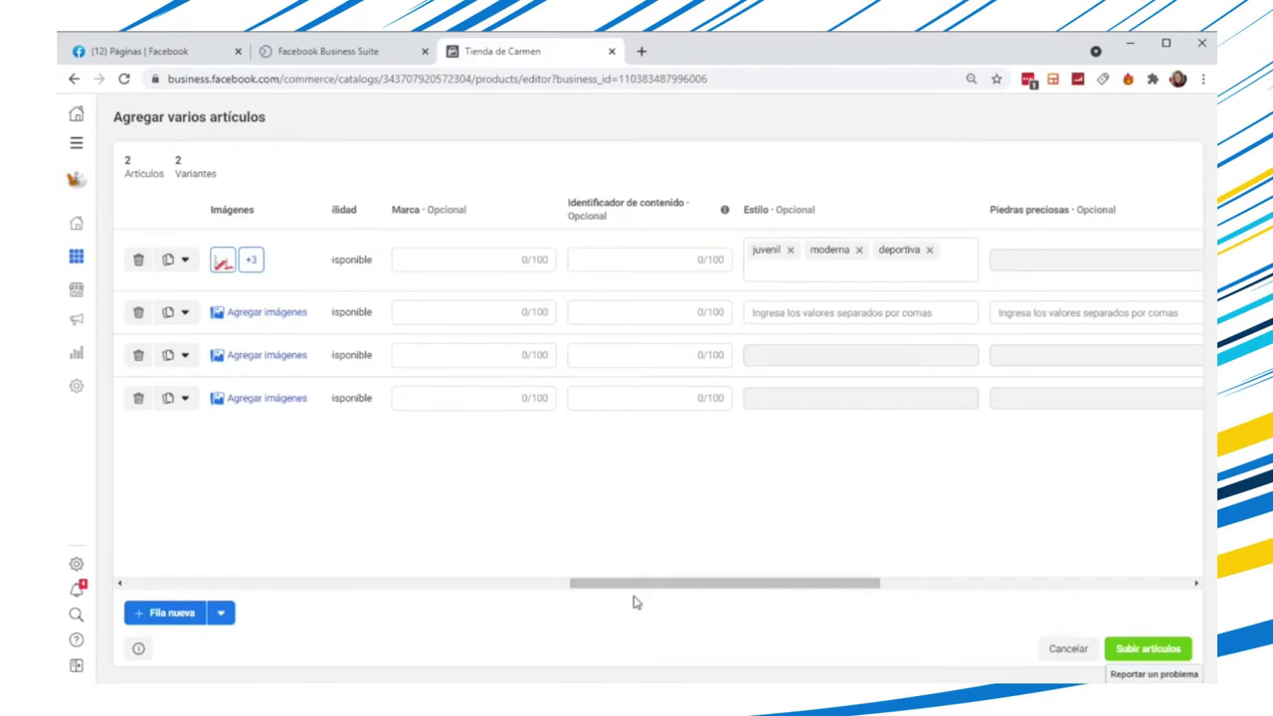
Set the earrings' gemstone to perla and add style tags elegante, clásico and juvenil.
left_click_drag(673, 587, 766, 587)
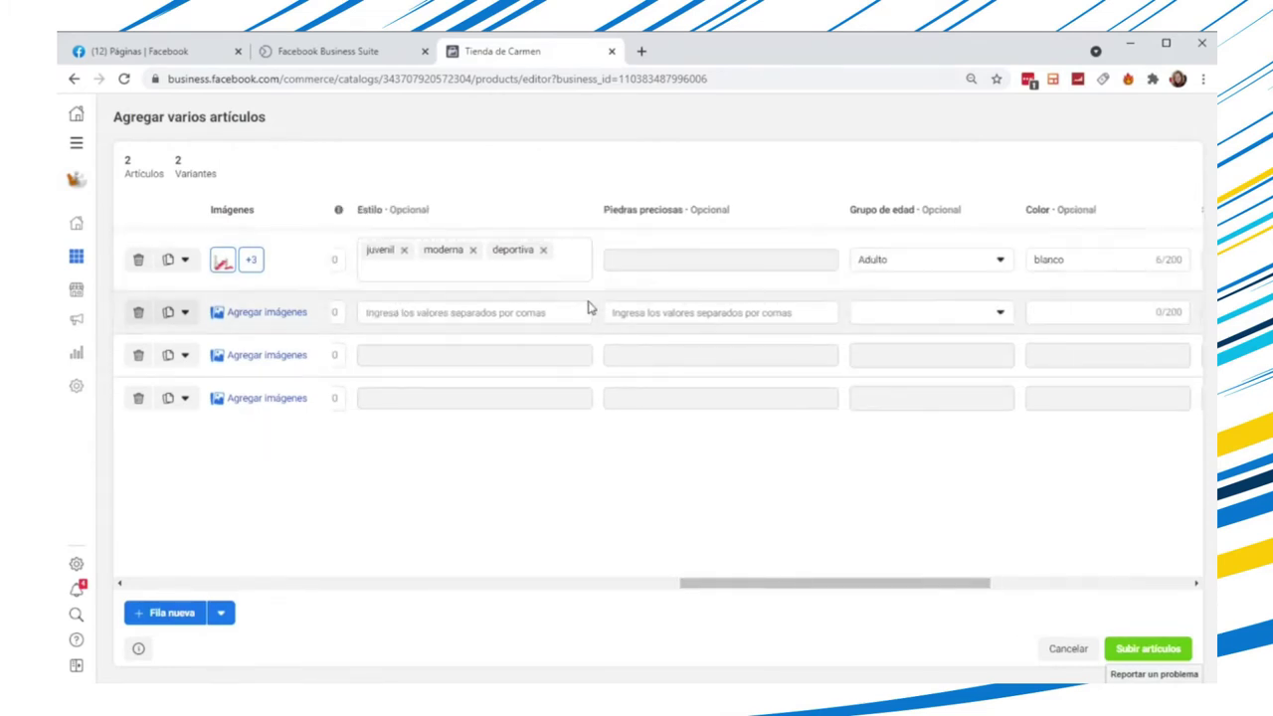
left_click(670, 314)
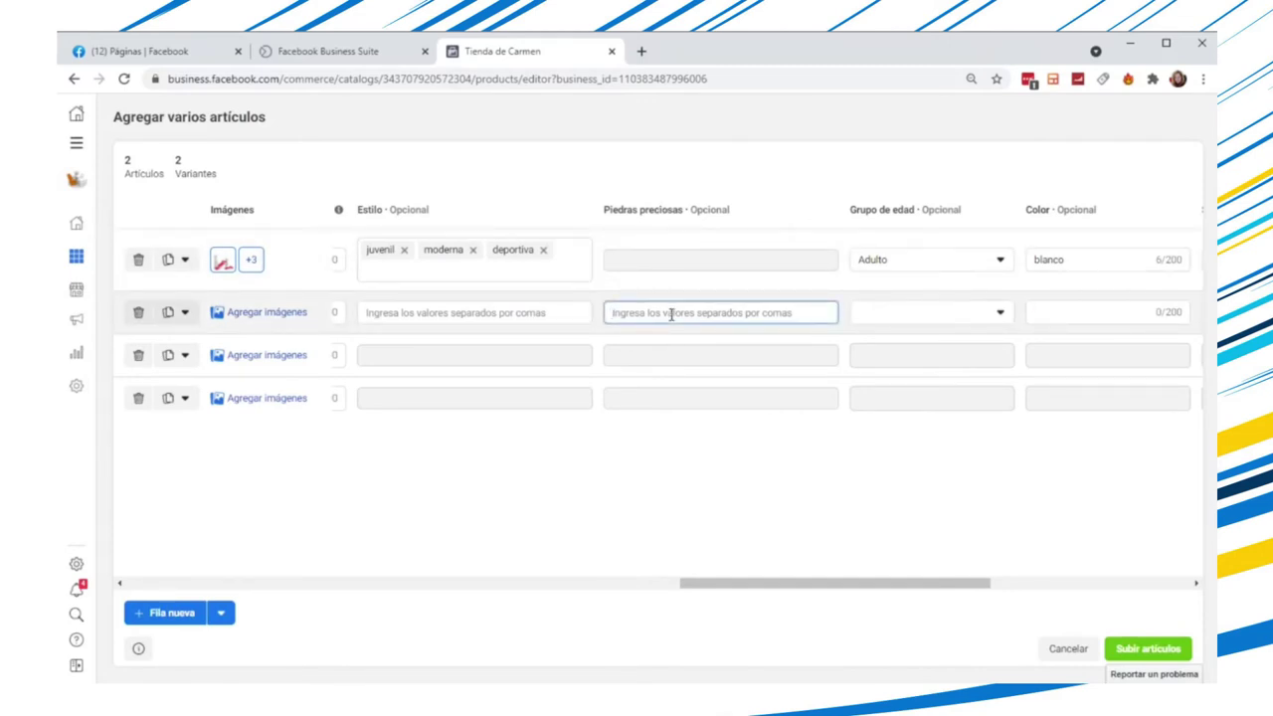
type("perla")
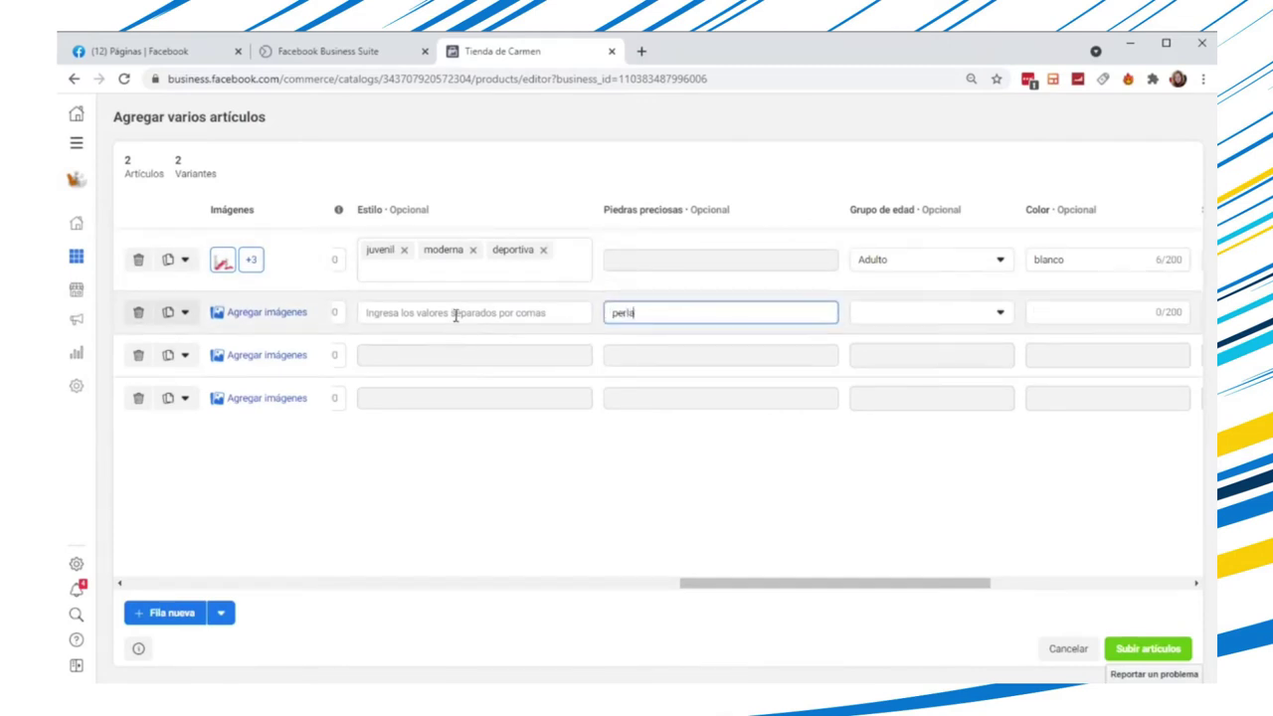
left_click(456, 315)
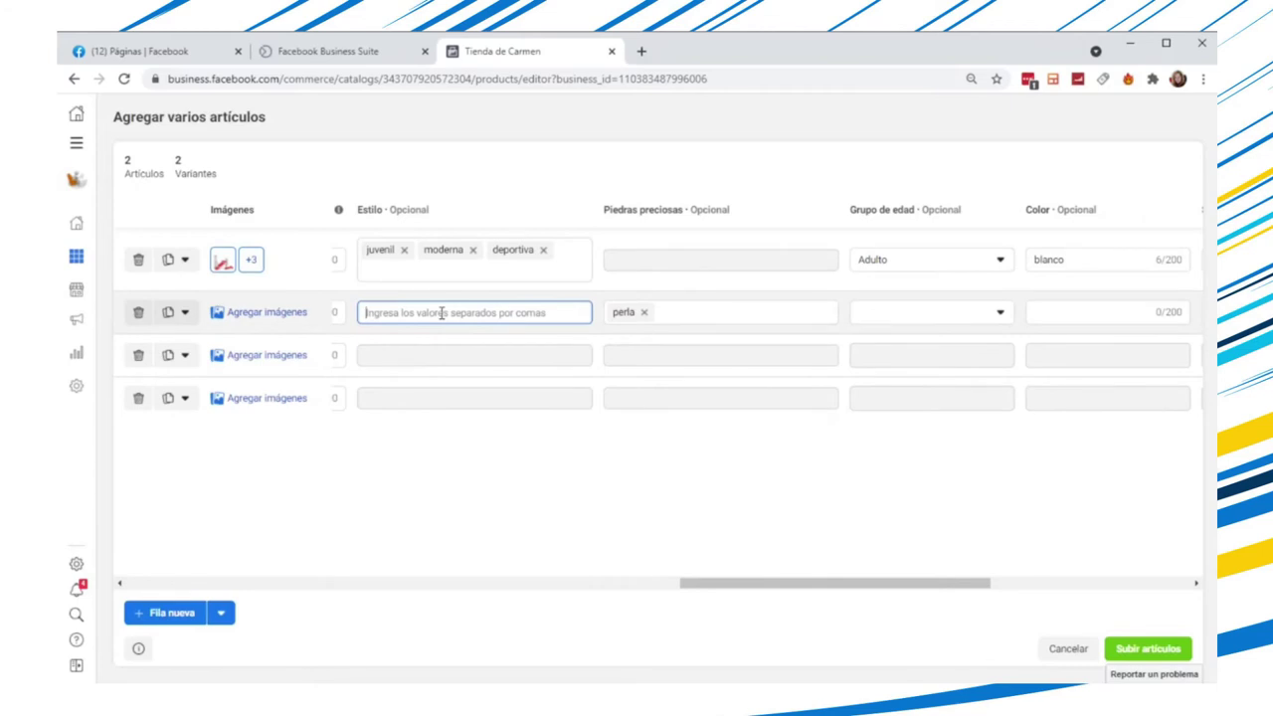
type("elegante")
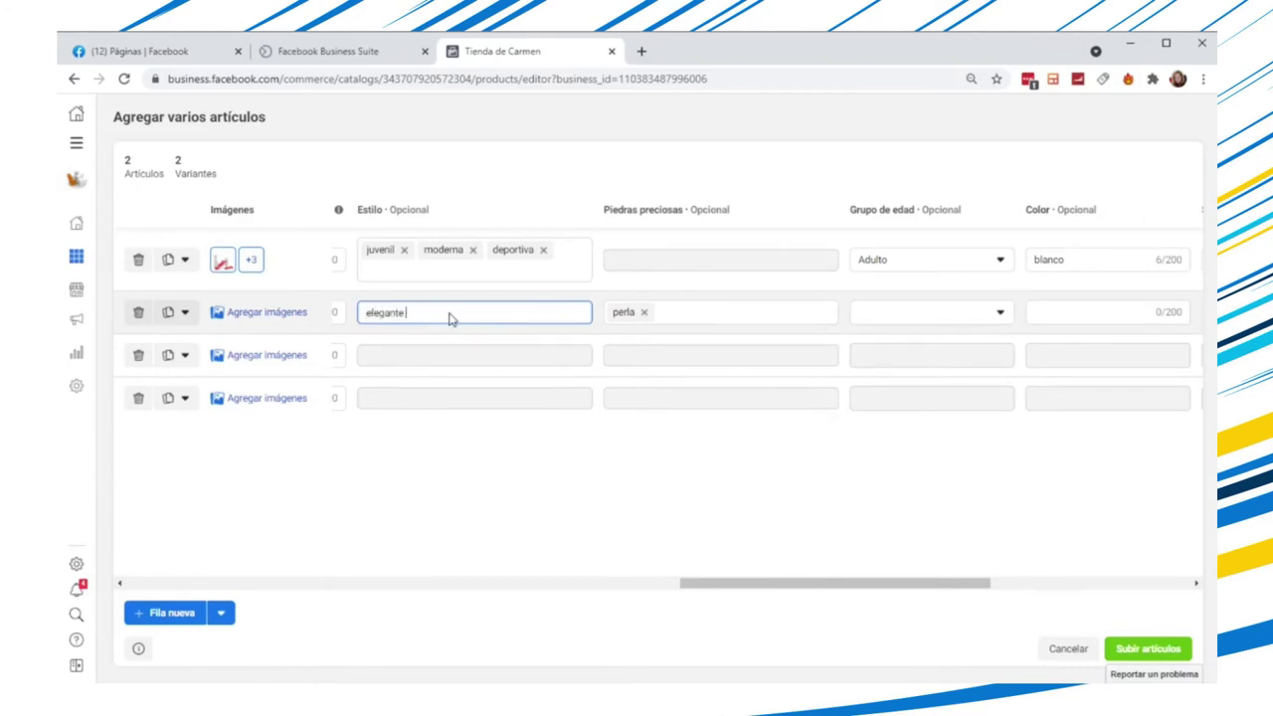
key("Return")
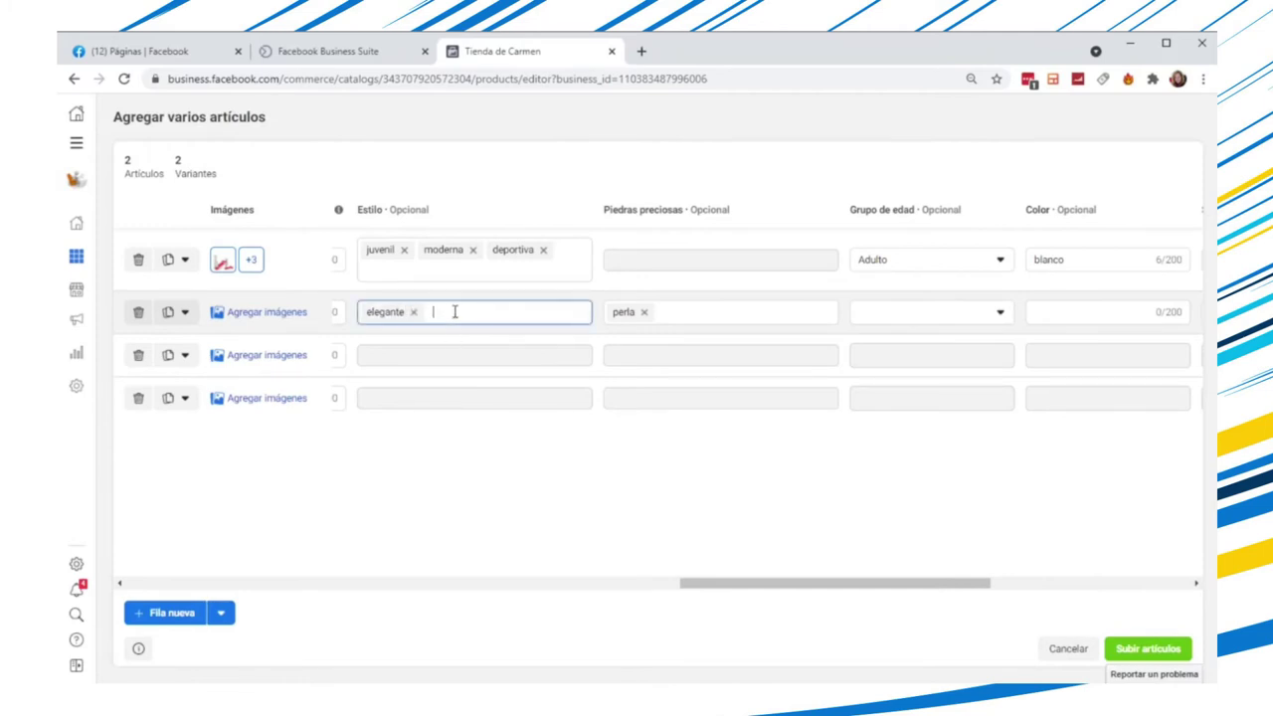
type("clásico")
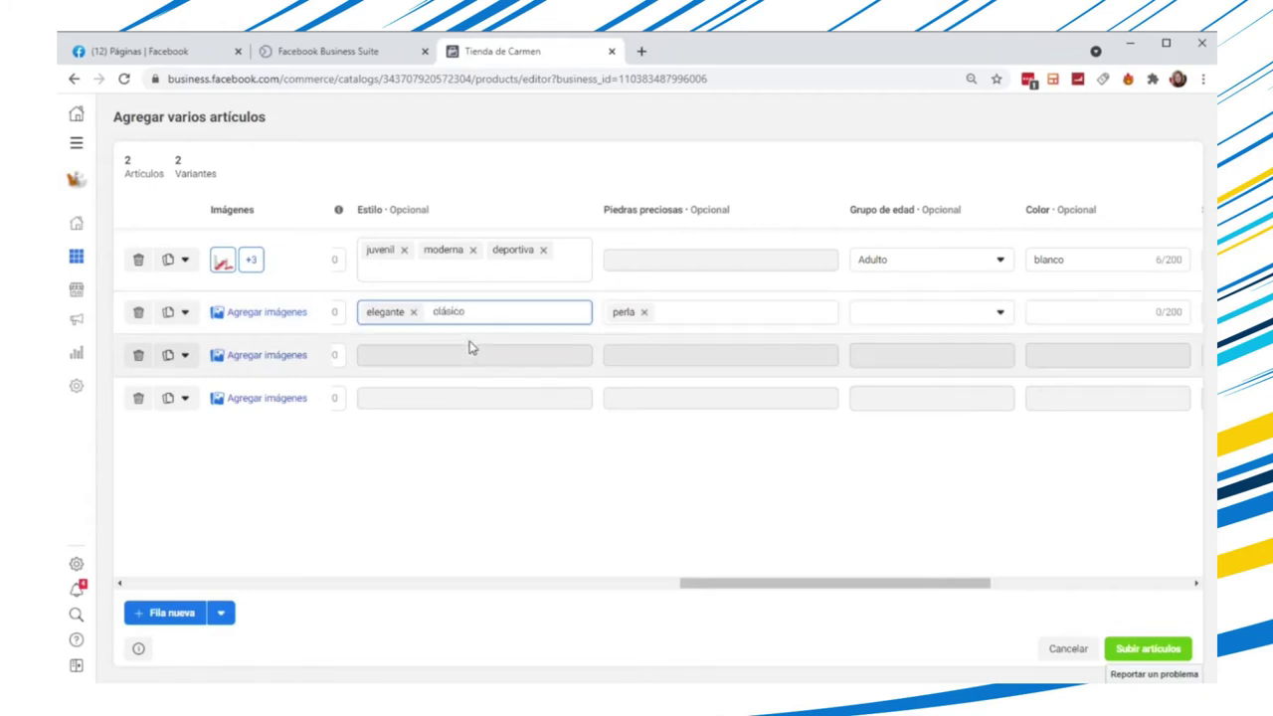
key("Return")
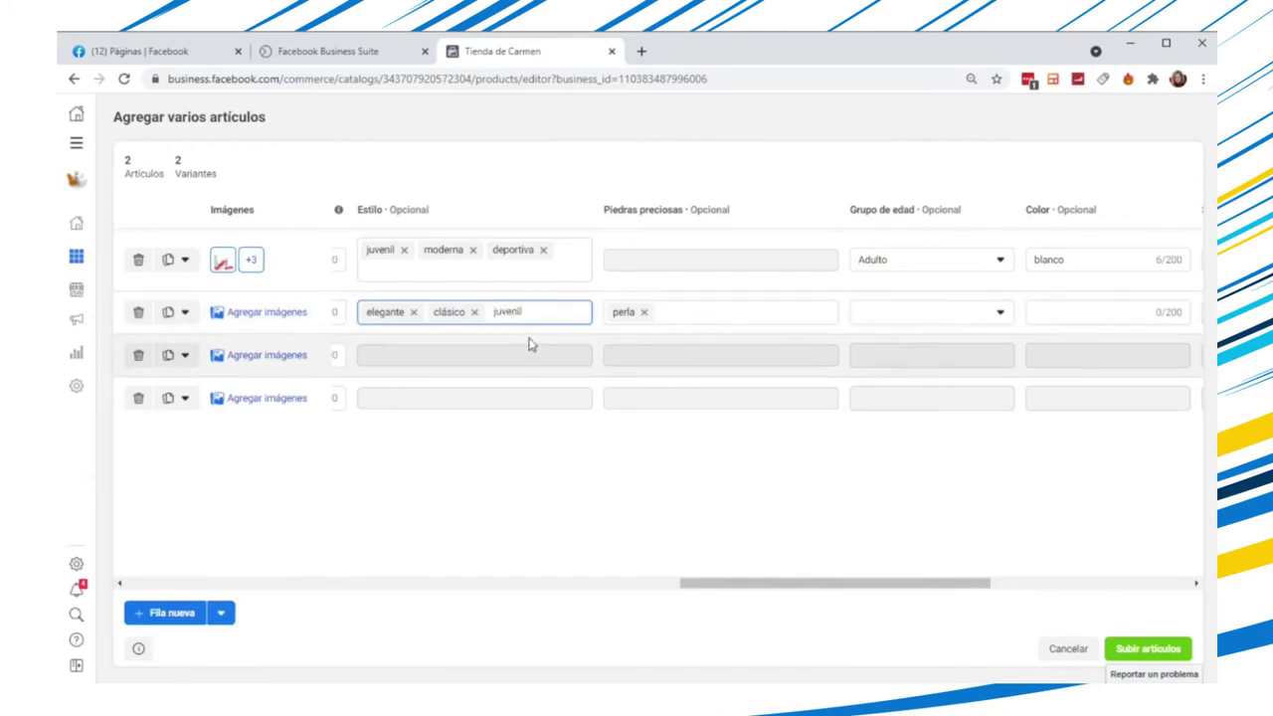
key("Return")
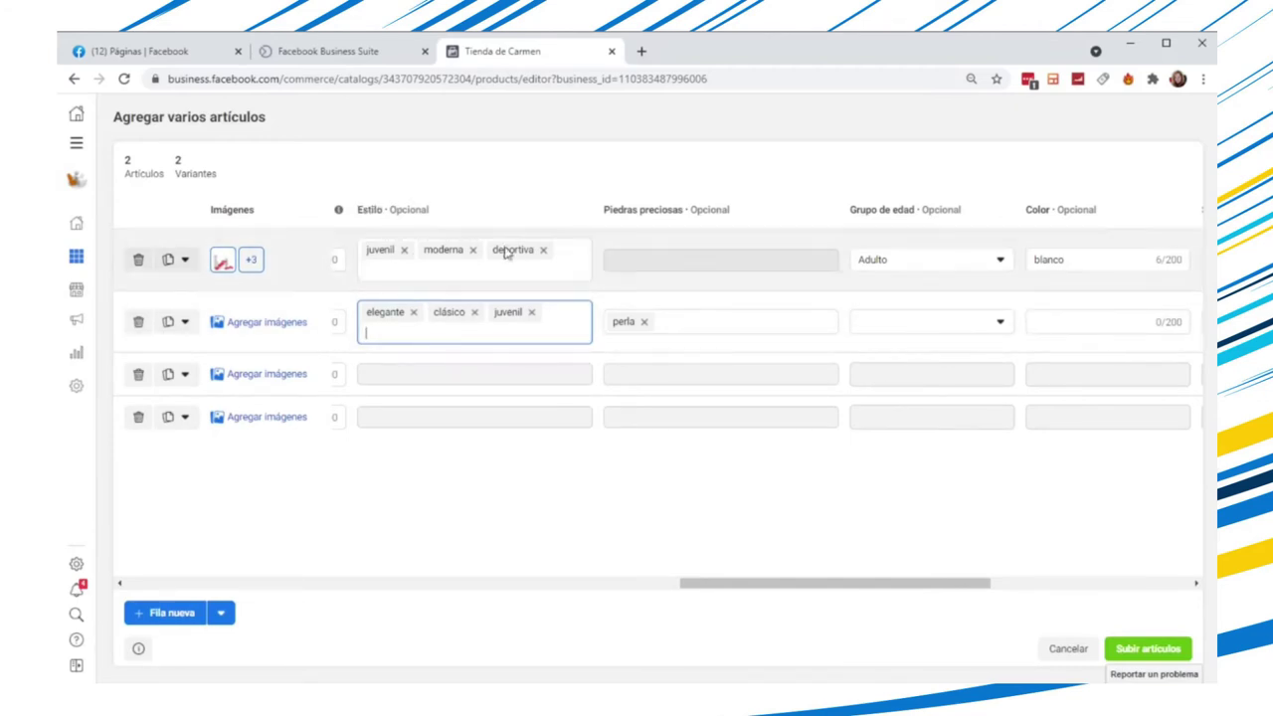
Set the earrings' age group to Todas las edades.
left_click(935, 322)
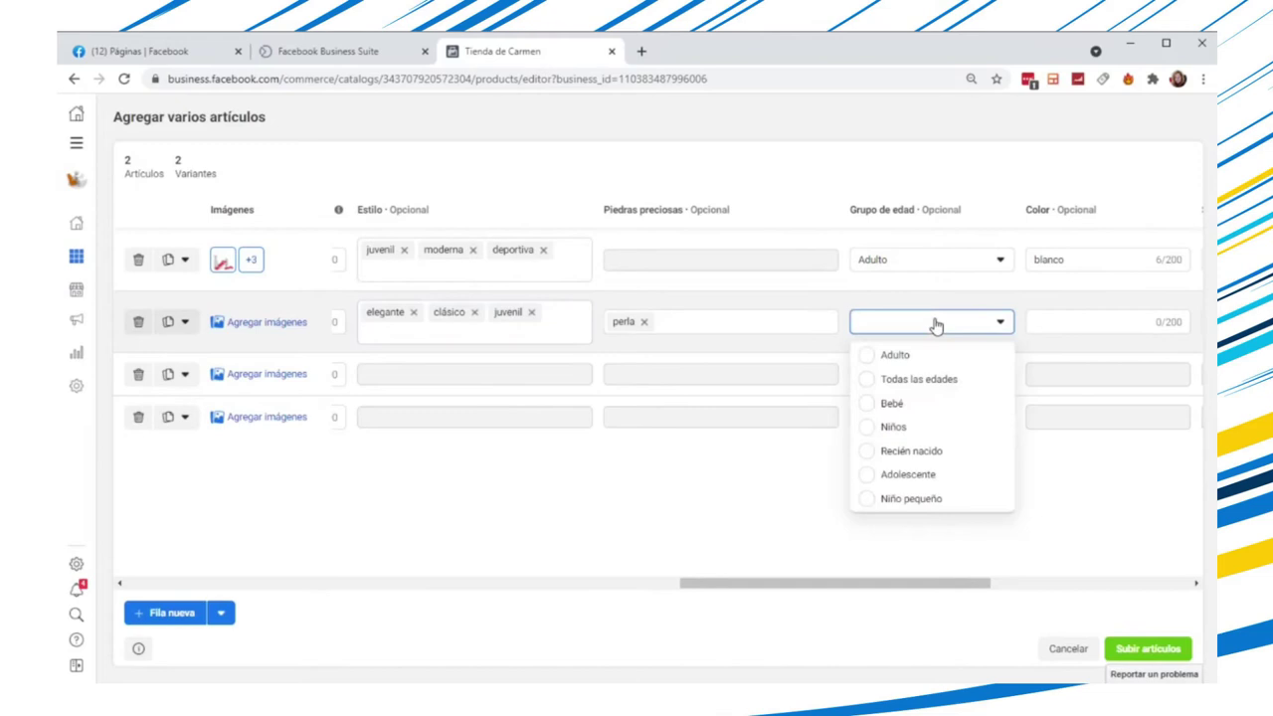
left_click(875, 380)
left_click(1129, 323)
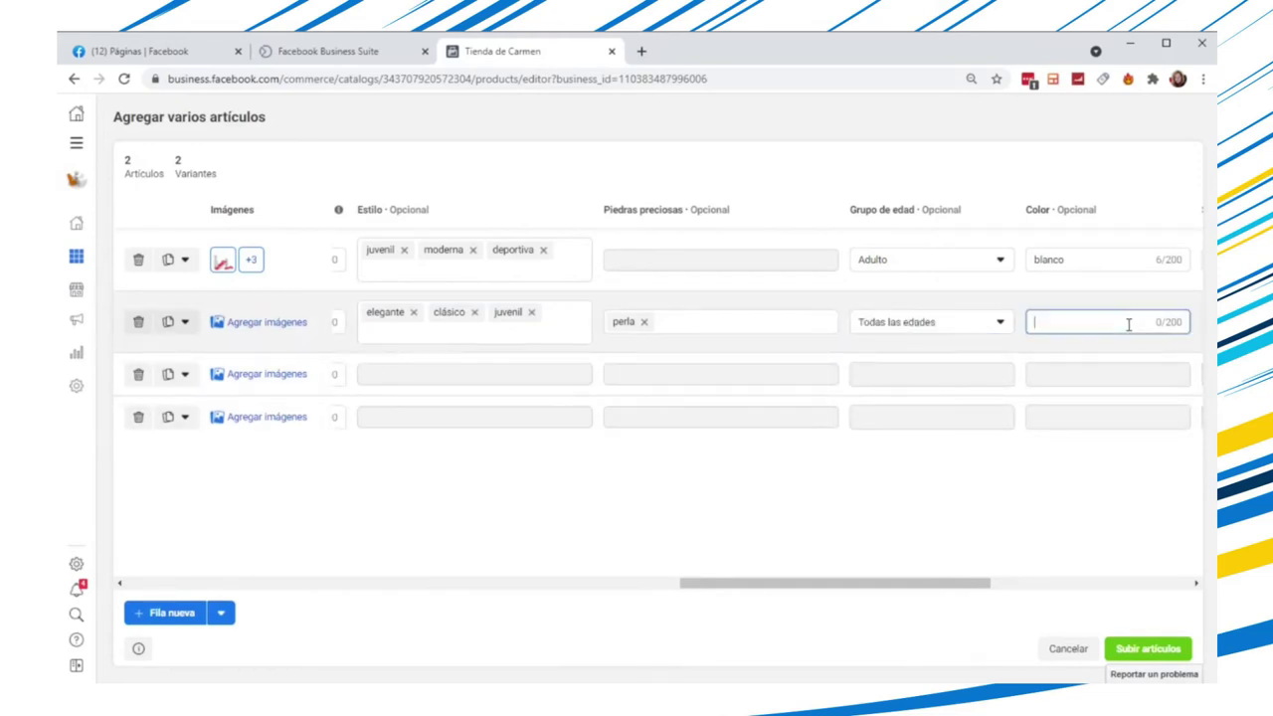
left_click_drag(716, 591, 923, 585)
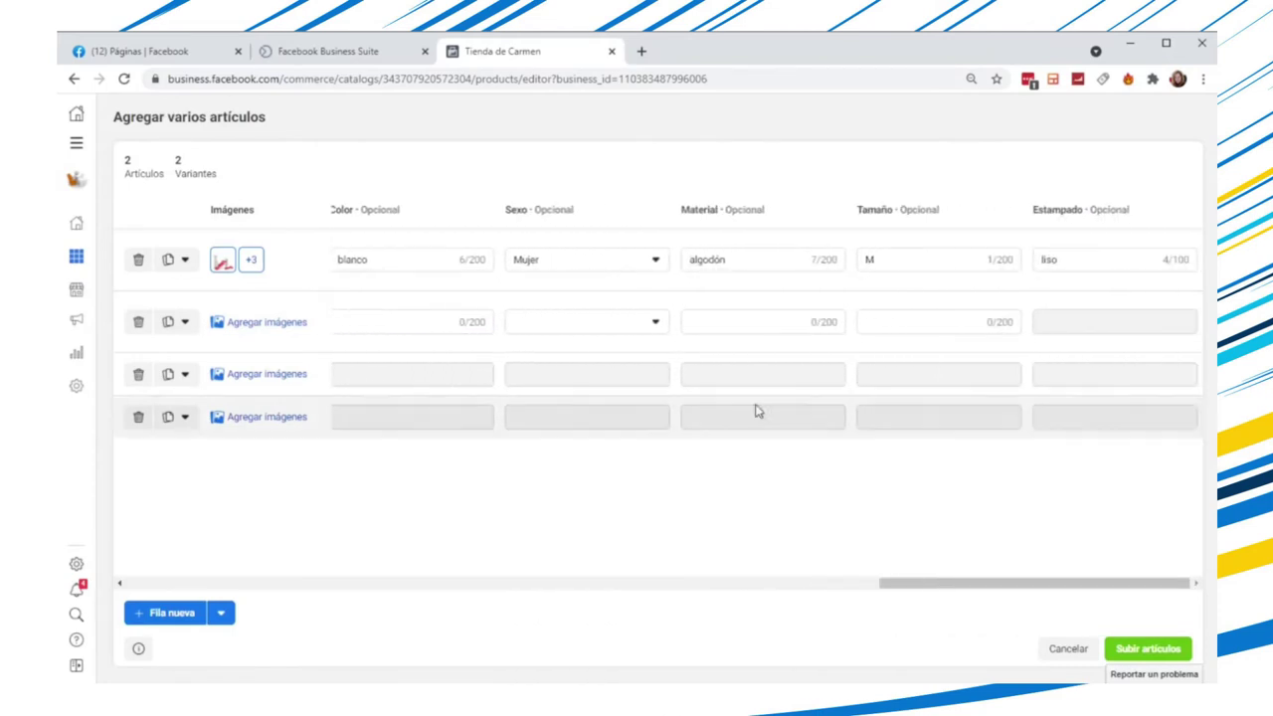
Mark the earrings for Mujer with material plata, then work on the size field.
left_click(660, 326)
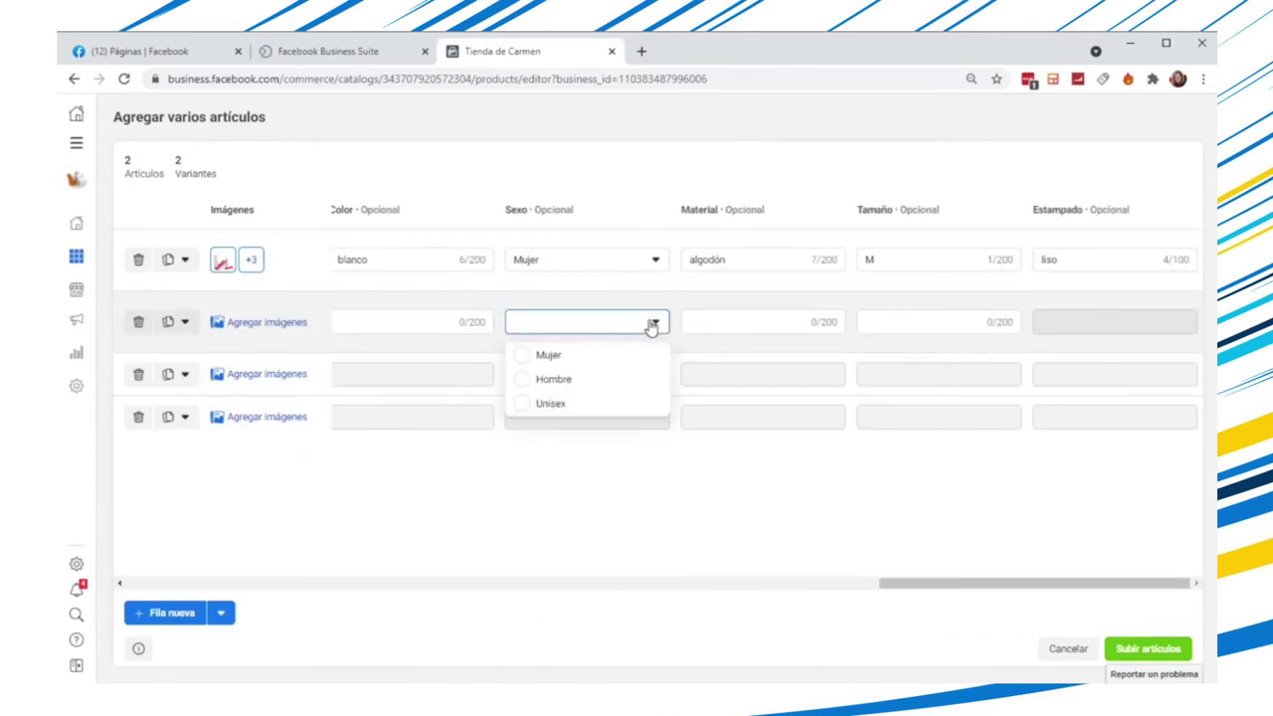
left_click(524, 363)
left_click(771, 322)
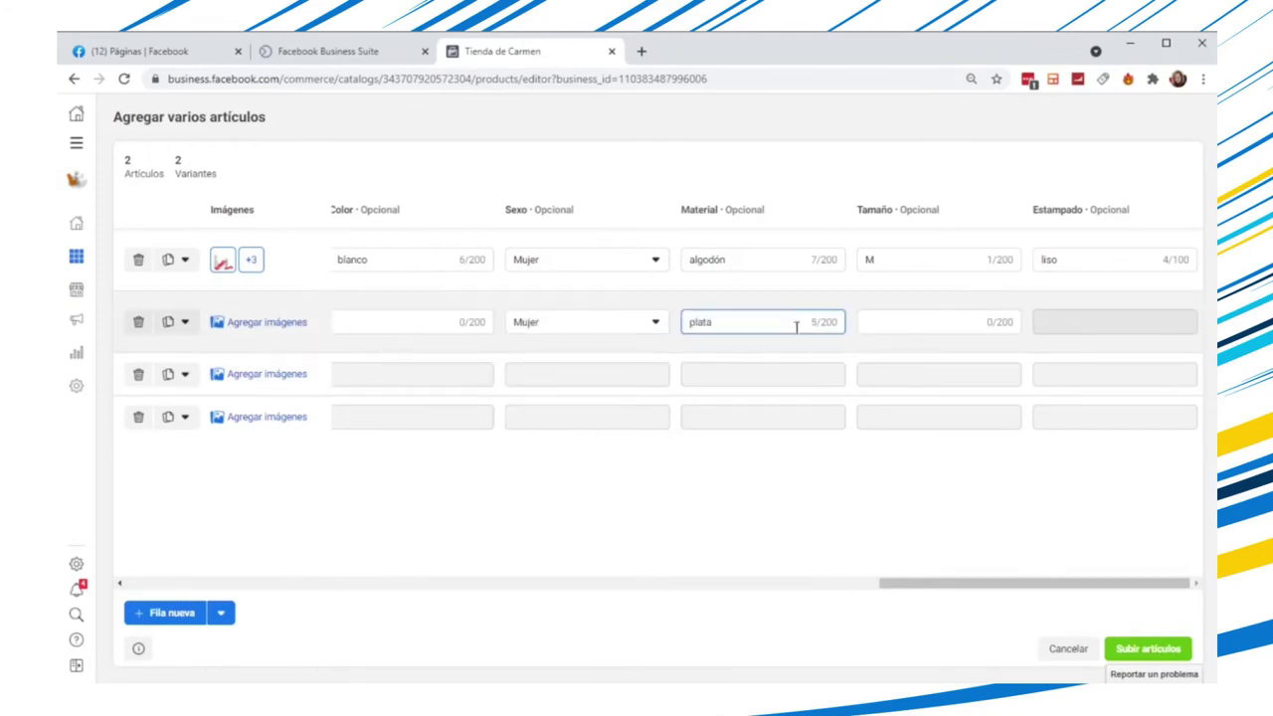
type("plata")
left_click(879, 321)
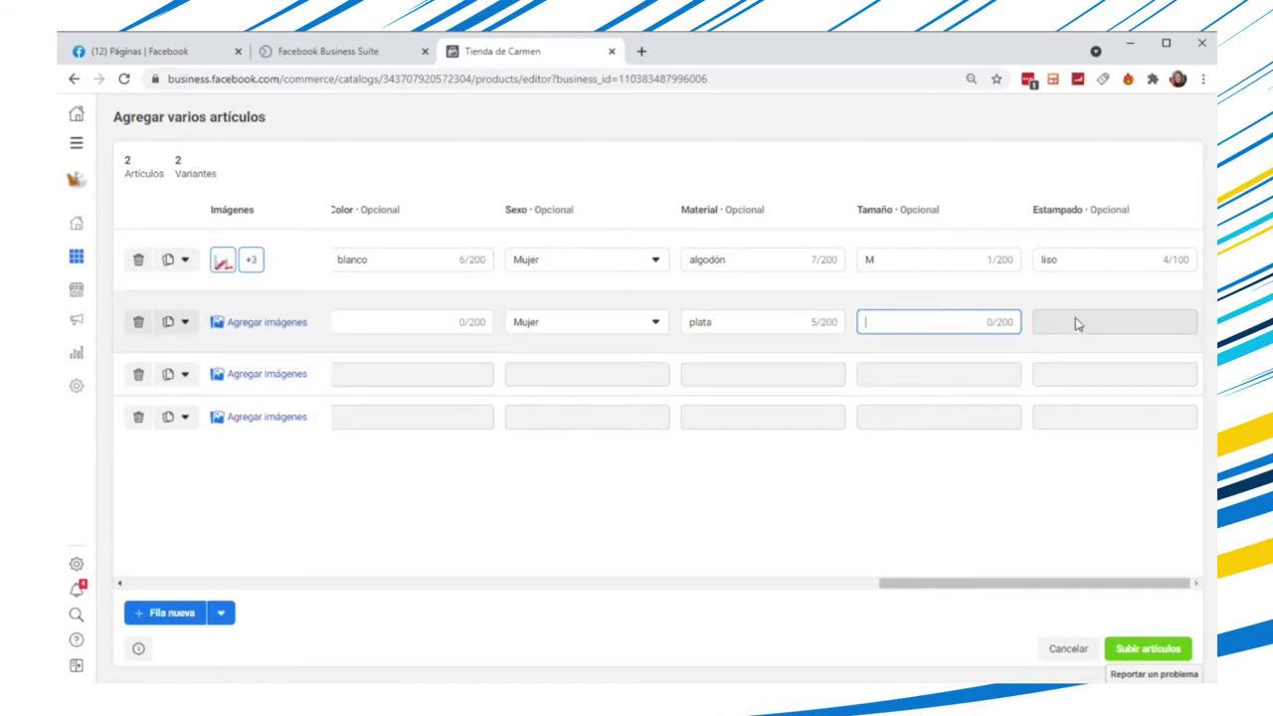
left_click(1084, 322)
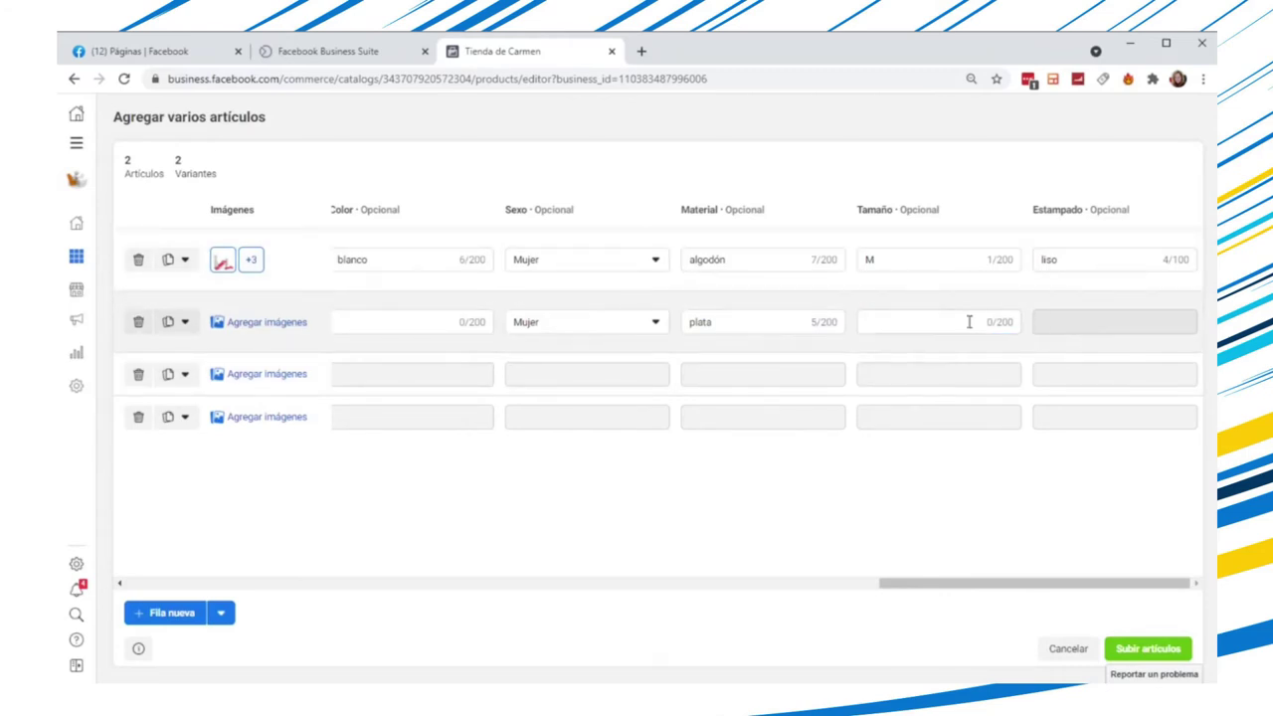
left_click(969, 321)
left_click(1089, 329)
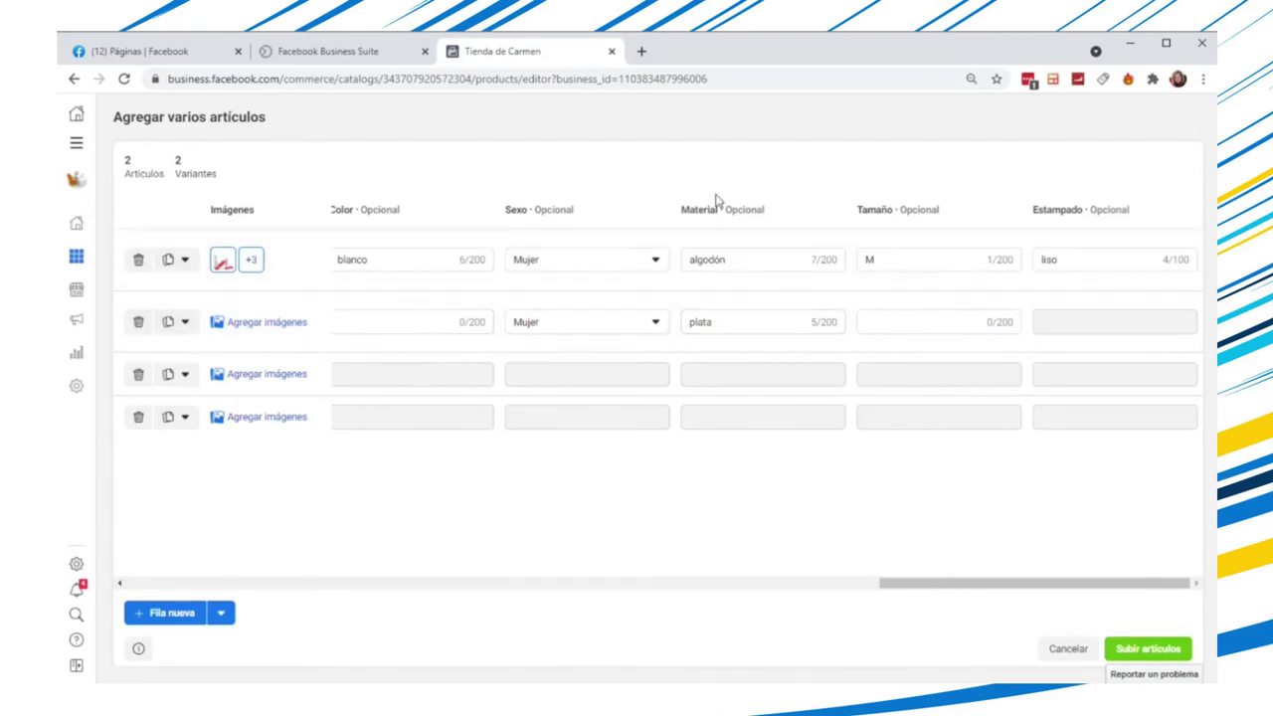
left_click(922, 325)
left_click(1092, 326)
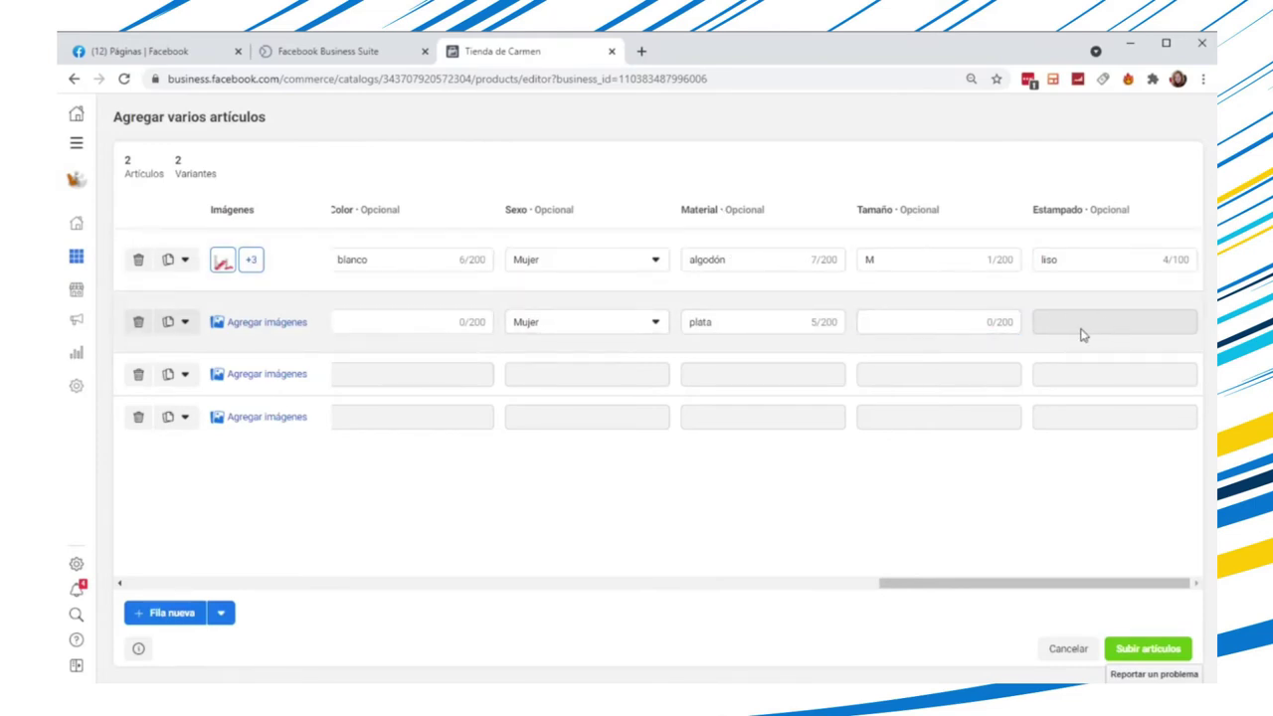
left_click_drag(943, 583, 347, 607)
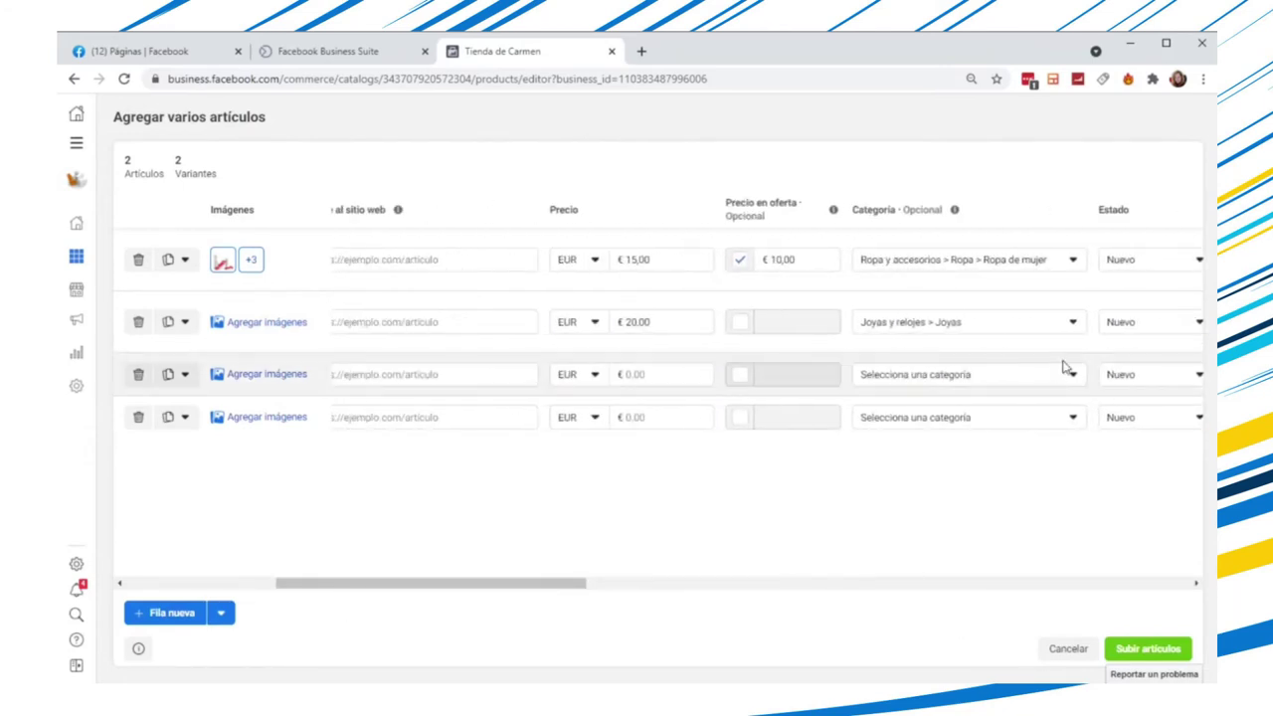
Remove the two empty rows, attach magnifying-glass-1020142_1280.jpg to the earrings, and upload both items.
left_click(137, 375)
left_click(137, 376)
left_click(267, 324)
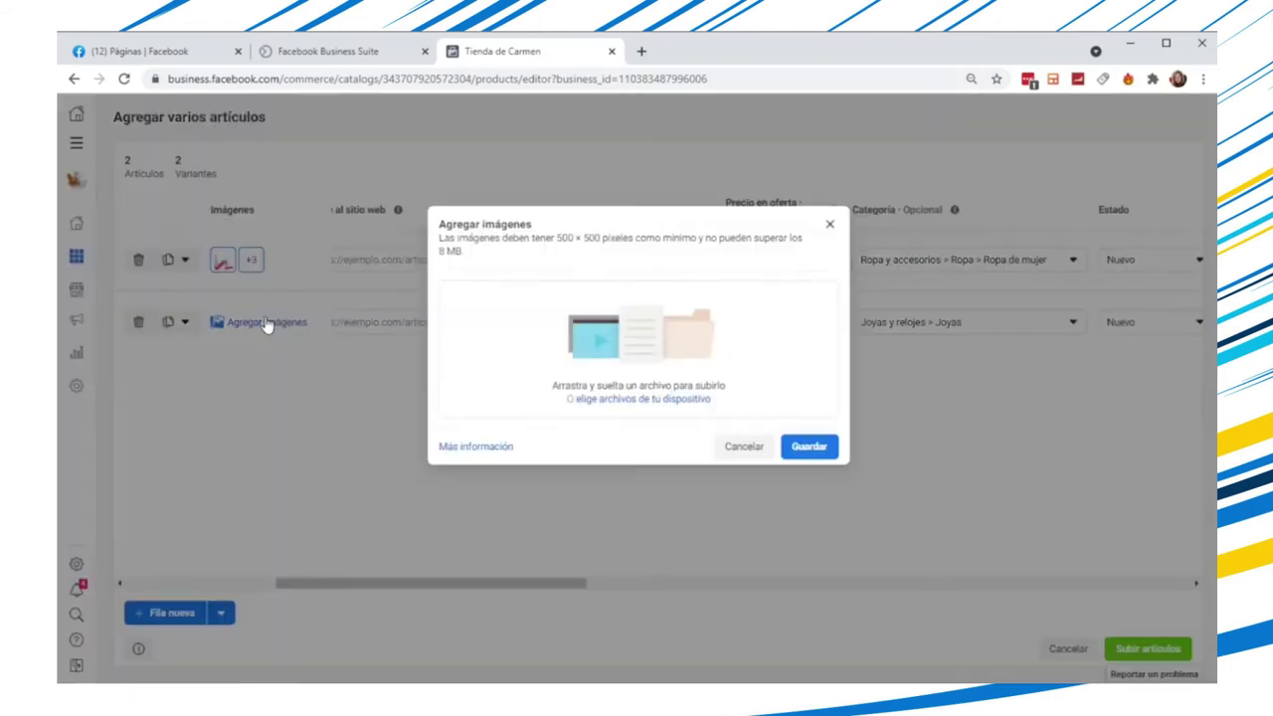
left_click(682, 401)
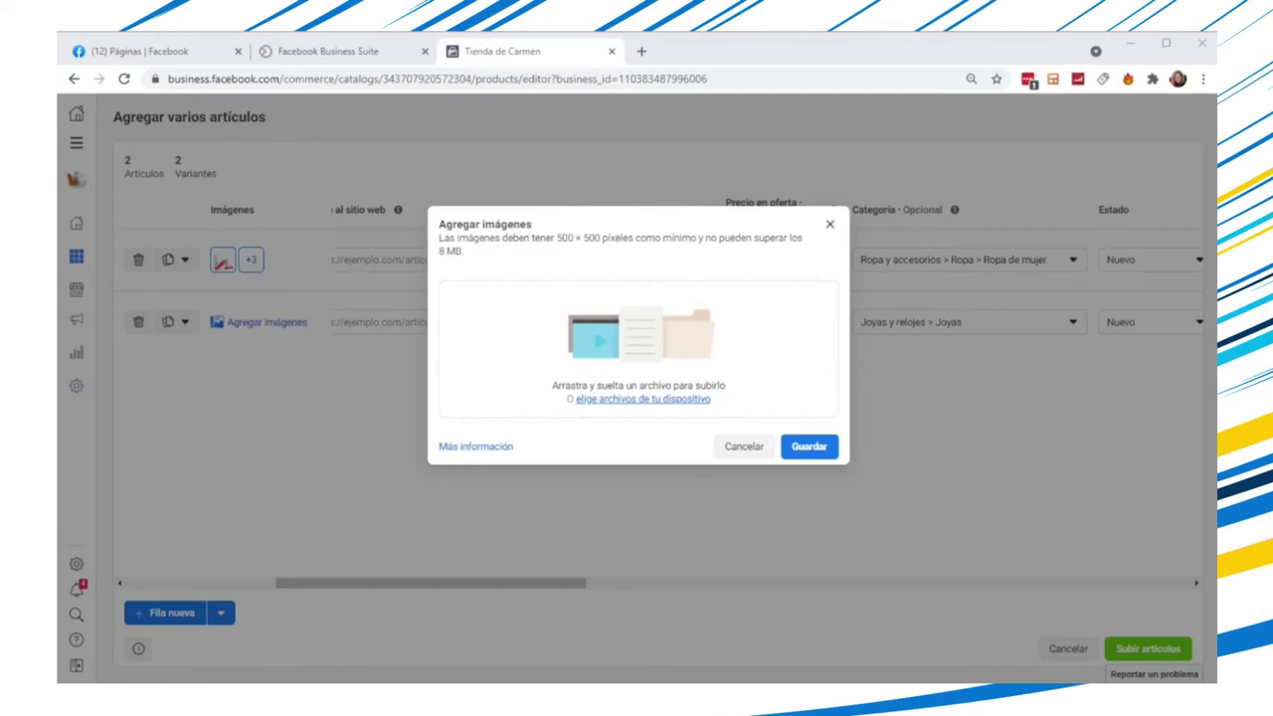
key("Return")
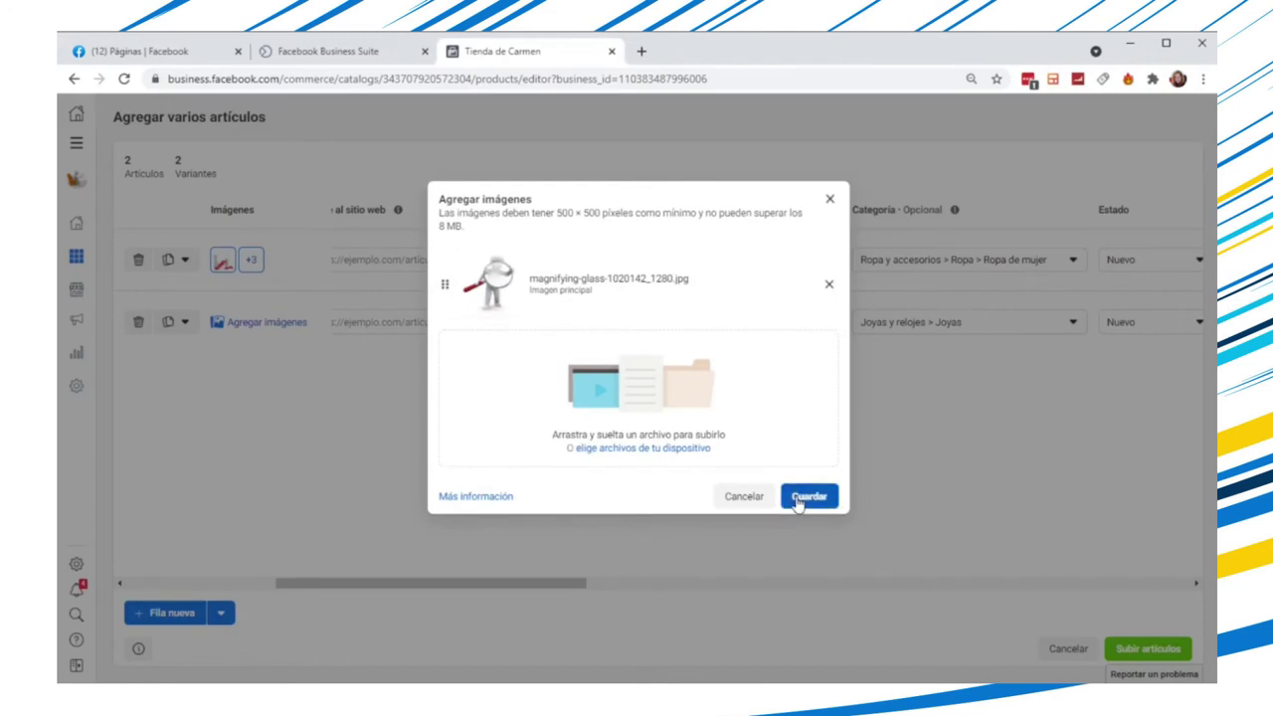
left_click(799, 503)
left_click_drag(375, 588, 313, 588)
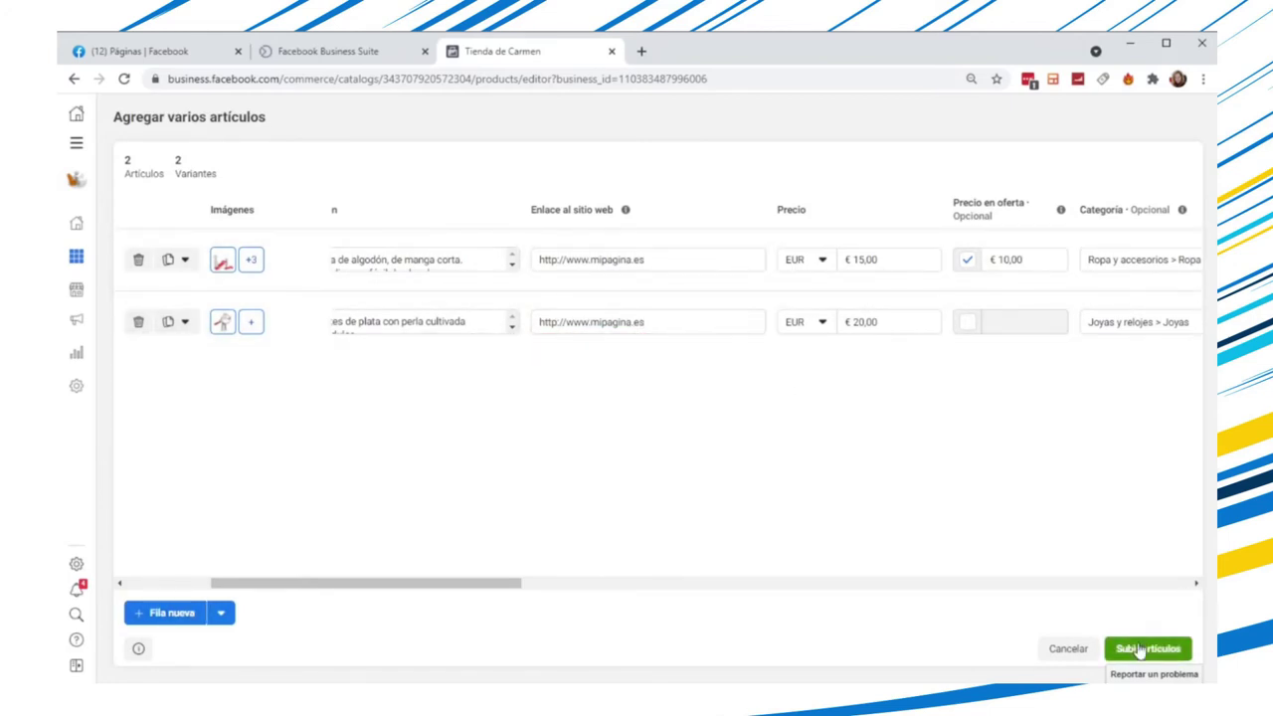
left_click(1144, 649)
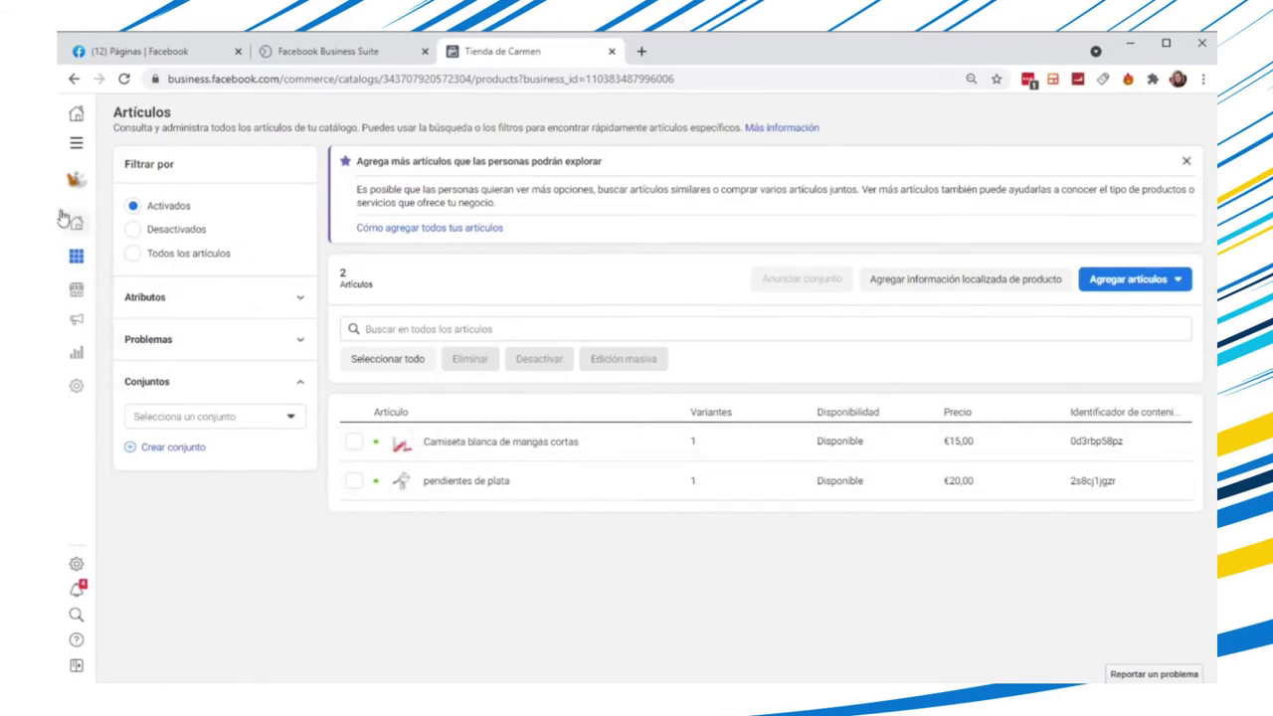
Open the Tiendas page from the sidebar's Catálogo section.
left_click(78, 262)
left_click(99, 287)
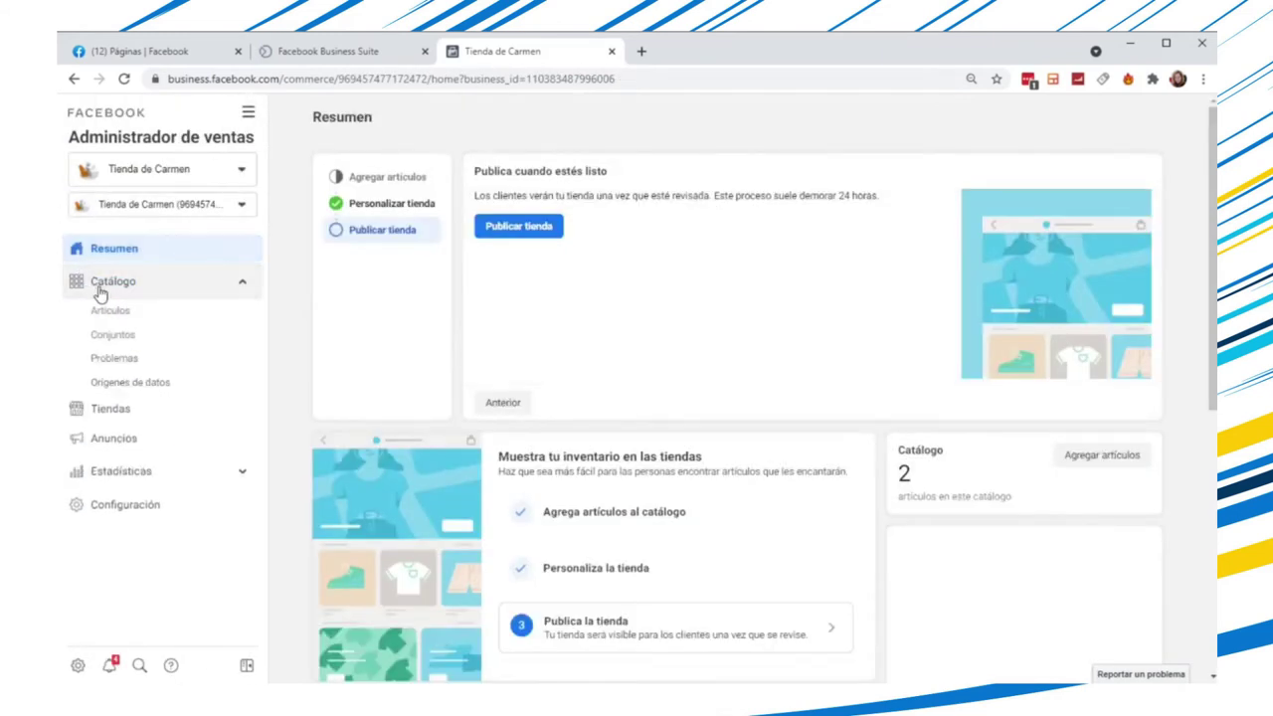
left_click(128, 440)
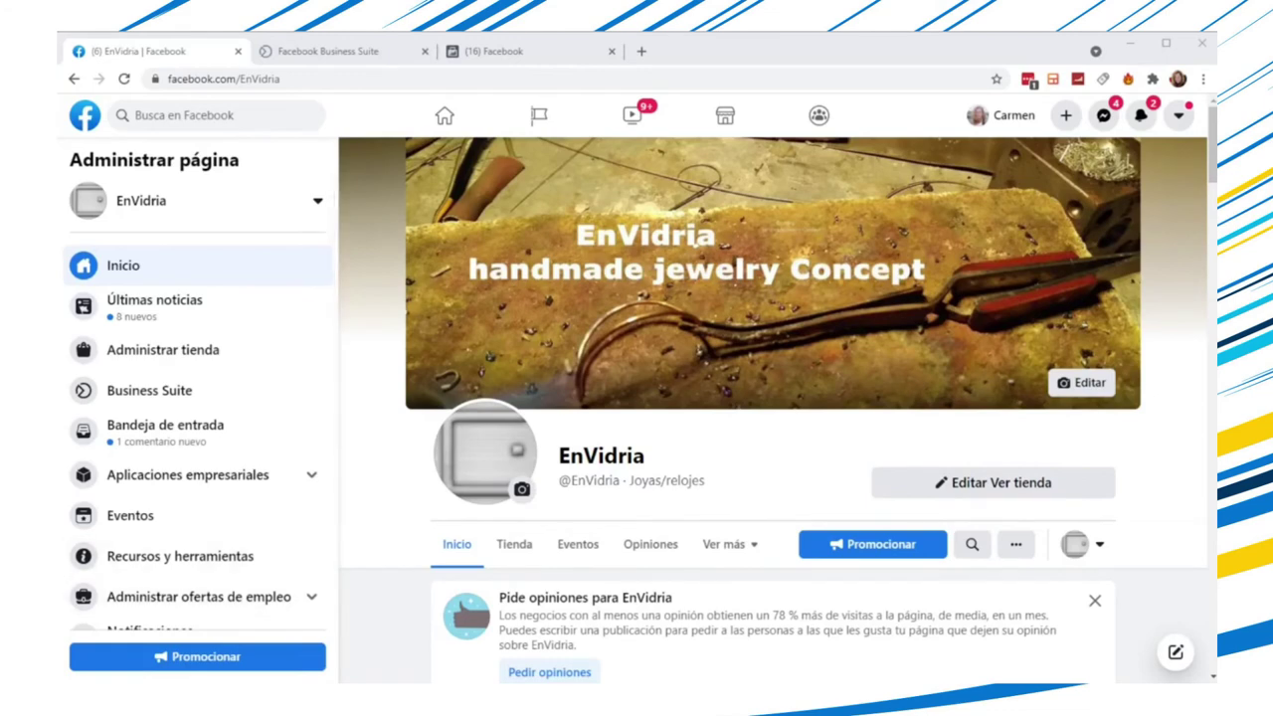
Open the EnVidria shop from Business Suite and show its Artículos list of 105 items.
left_click(311, 54)
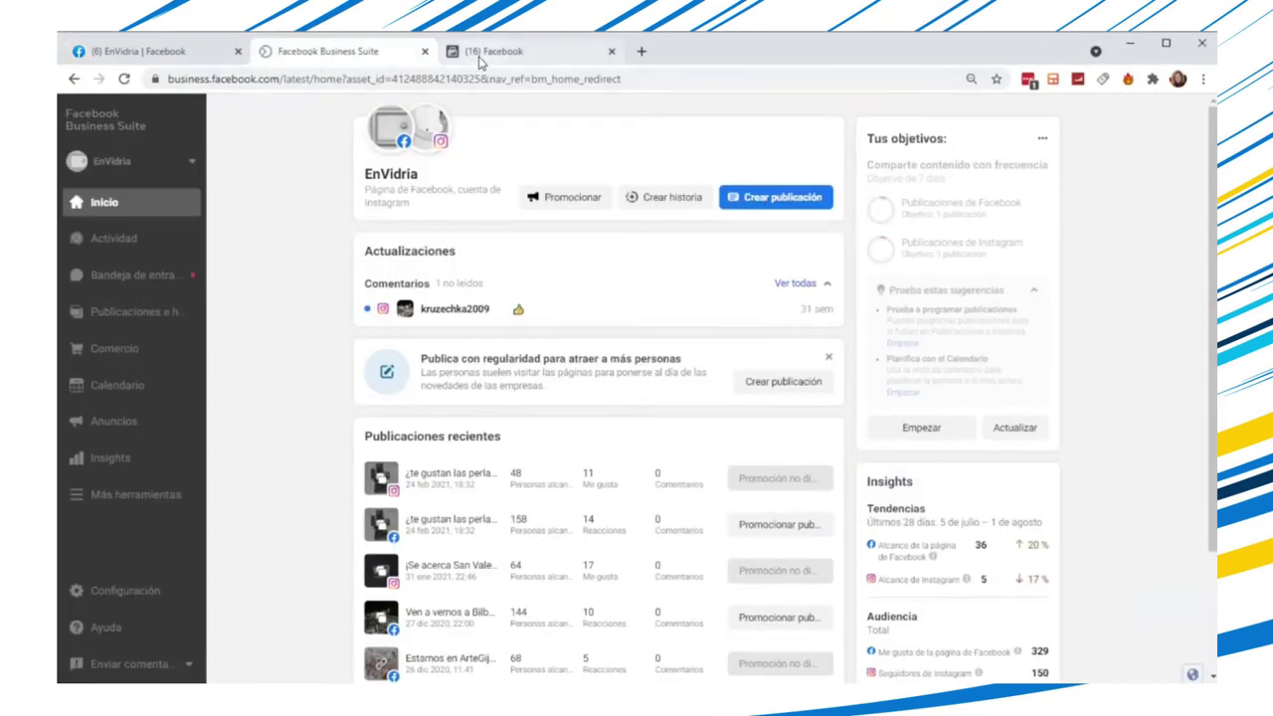
left_click(480, 55)
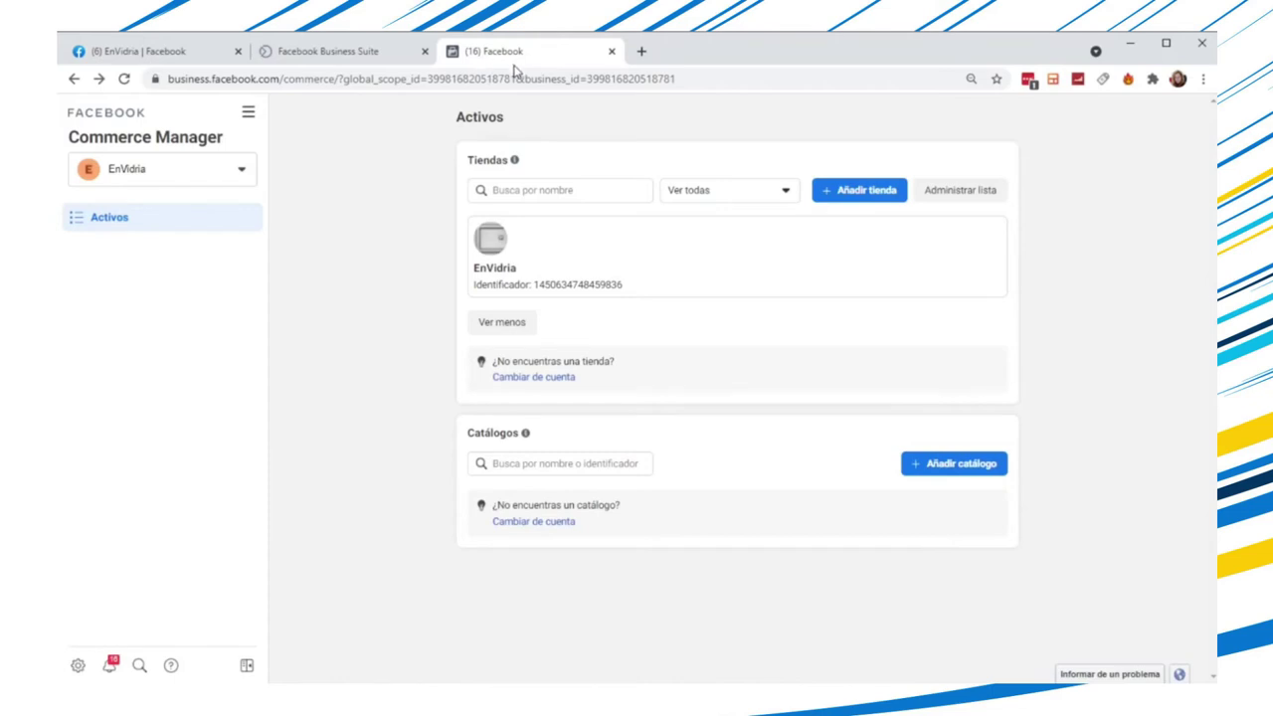
left_click(303, 56)
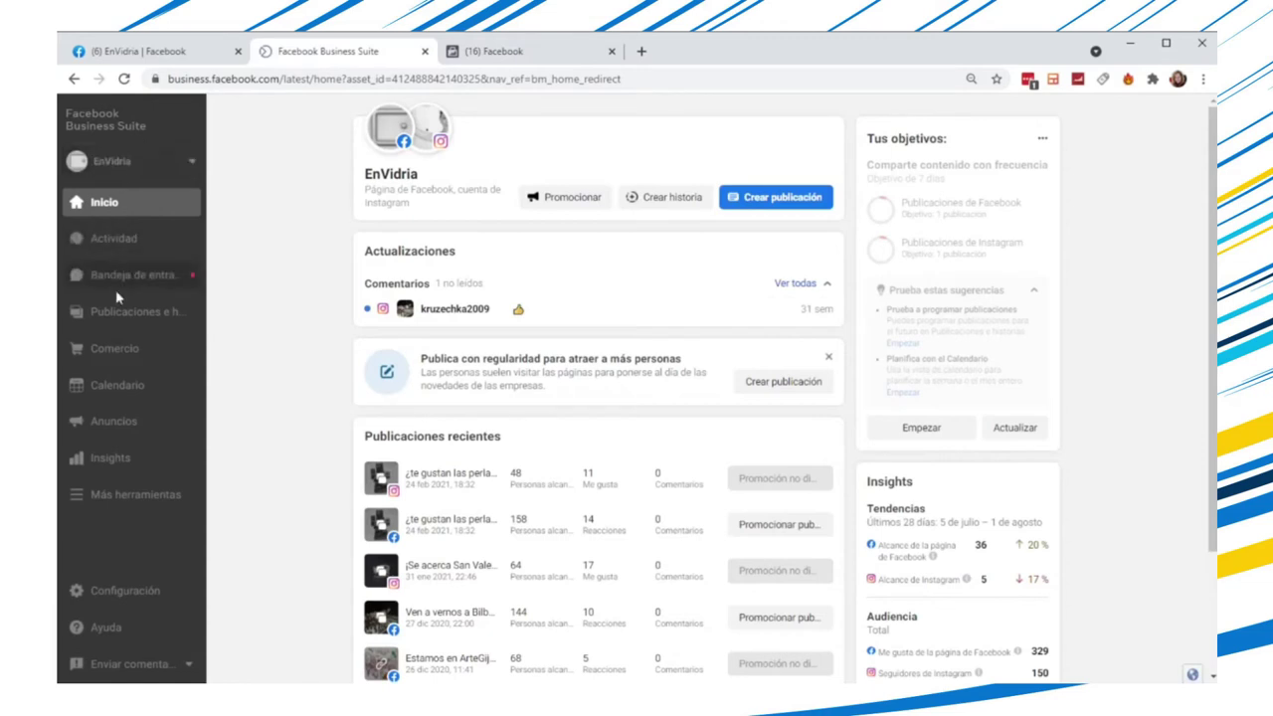
left_click(113, 363)
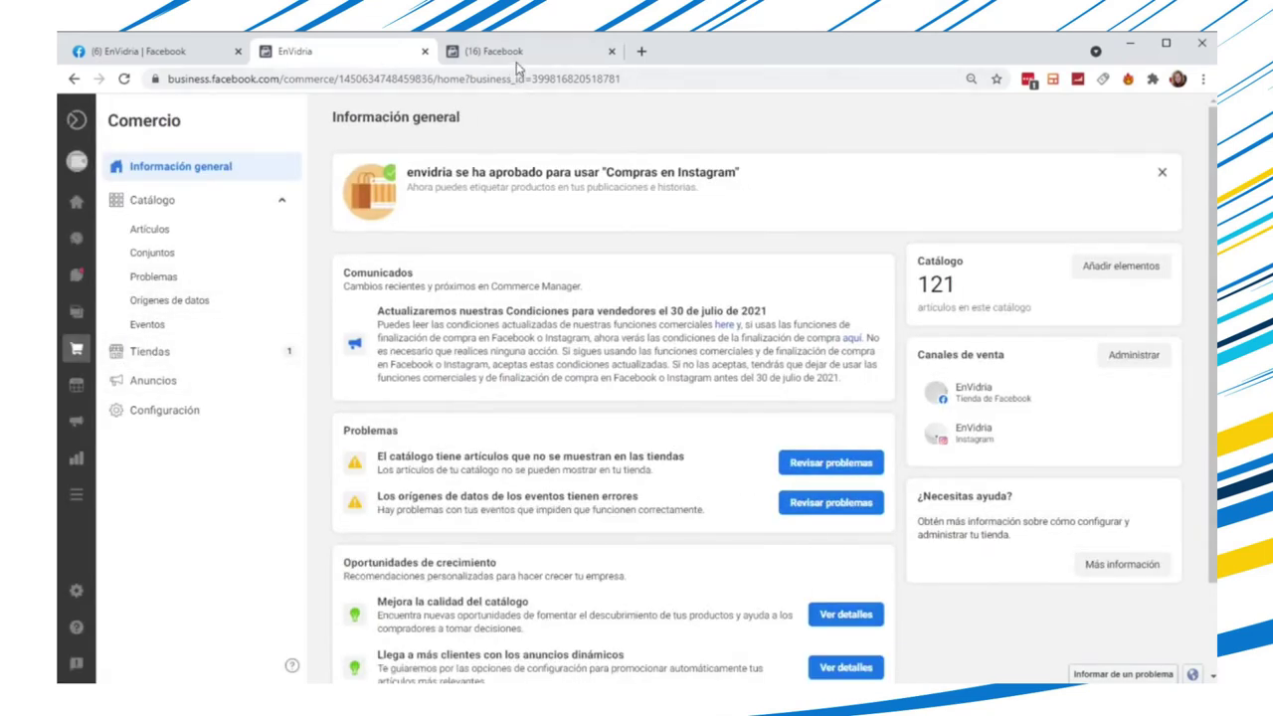
left_click(517, 60)
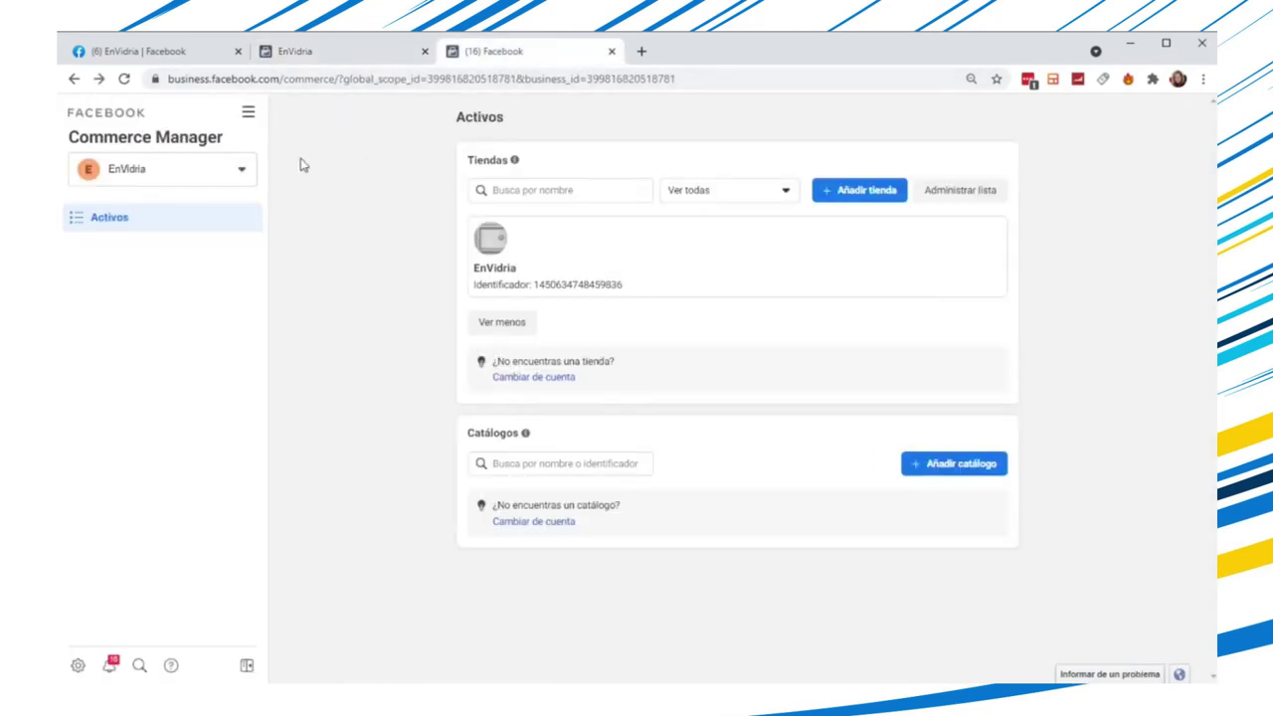
left_click(504, 280)
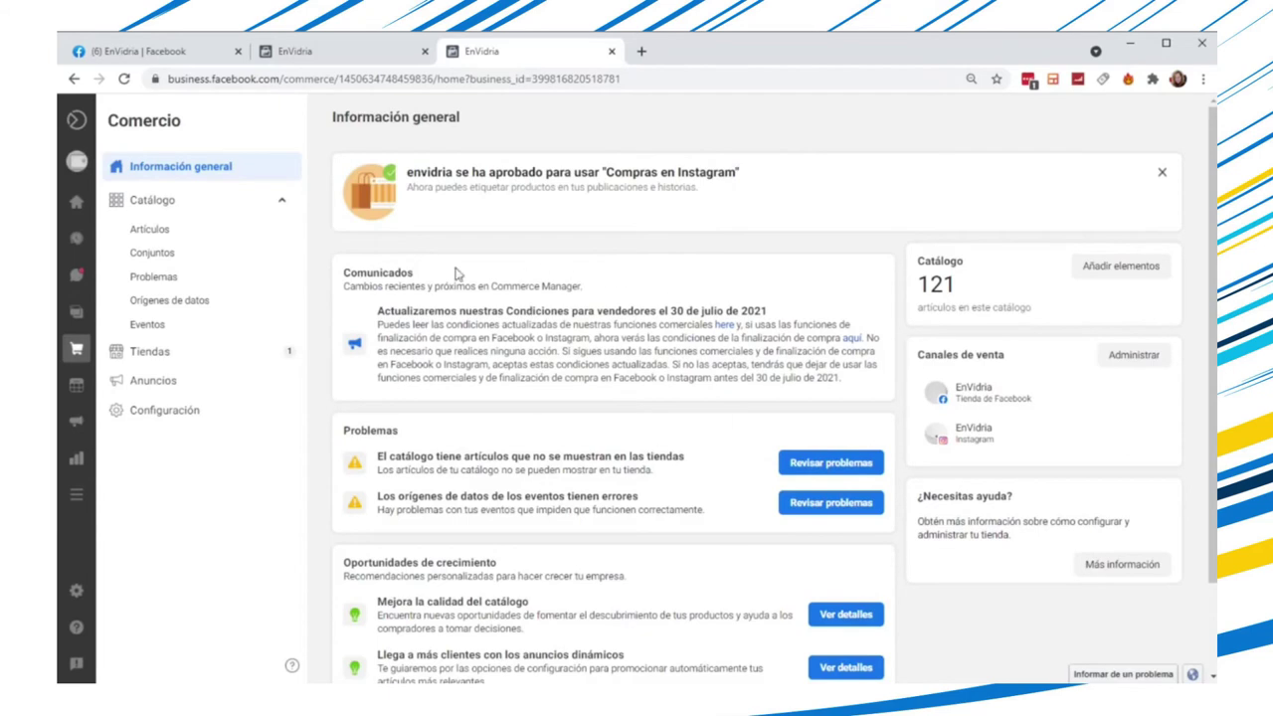
left_click(155, 230)
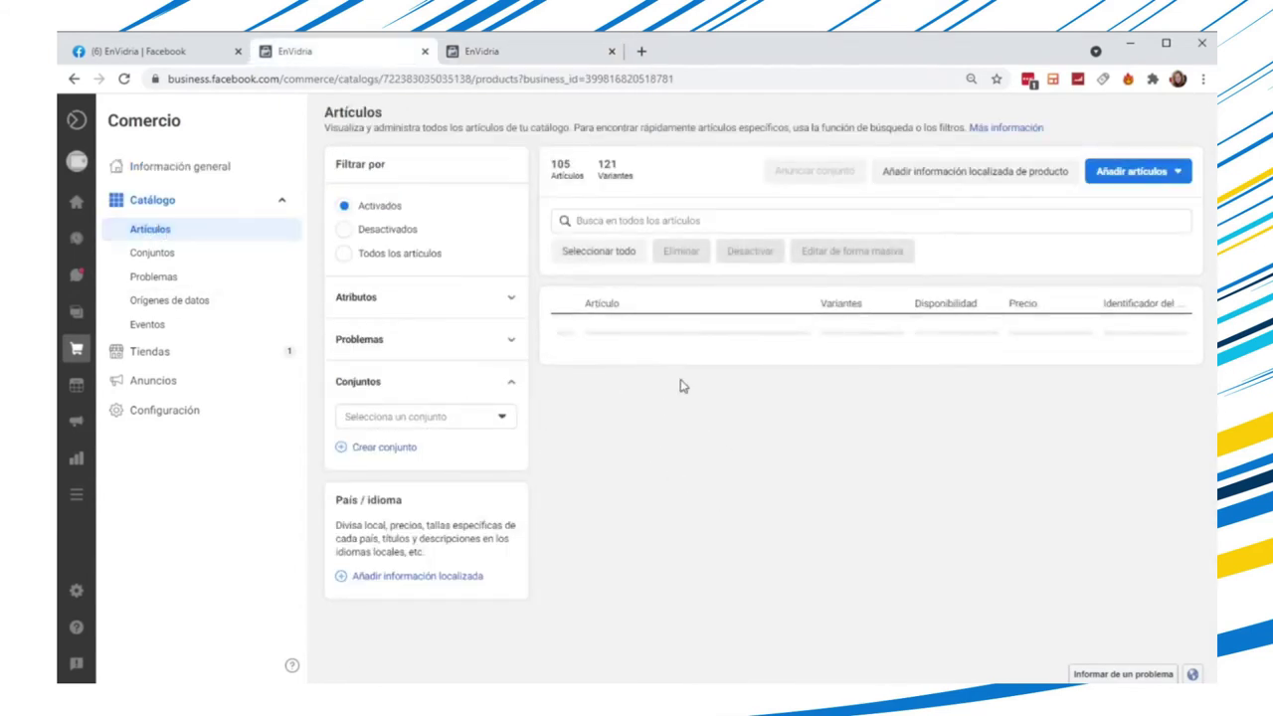
Expand and collapse the Pendientes gato hechos en vidrio variants, then browse the list.
mouse_move(554, 165)
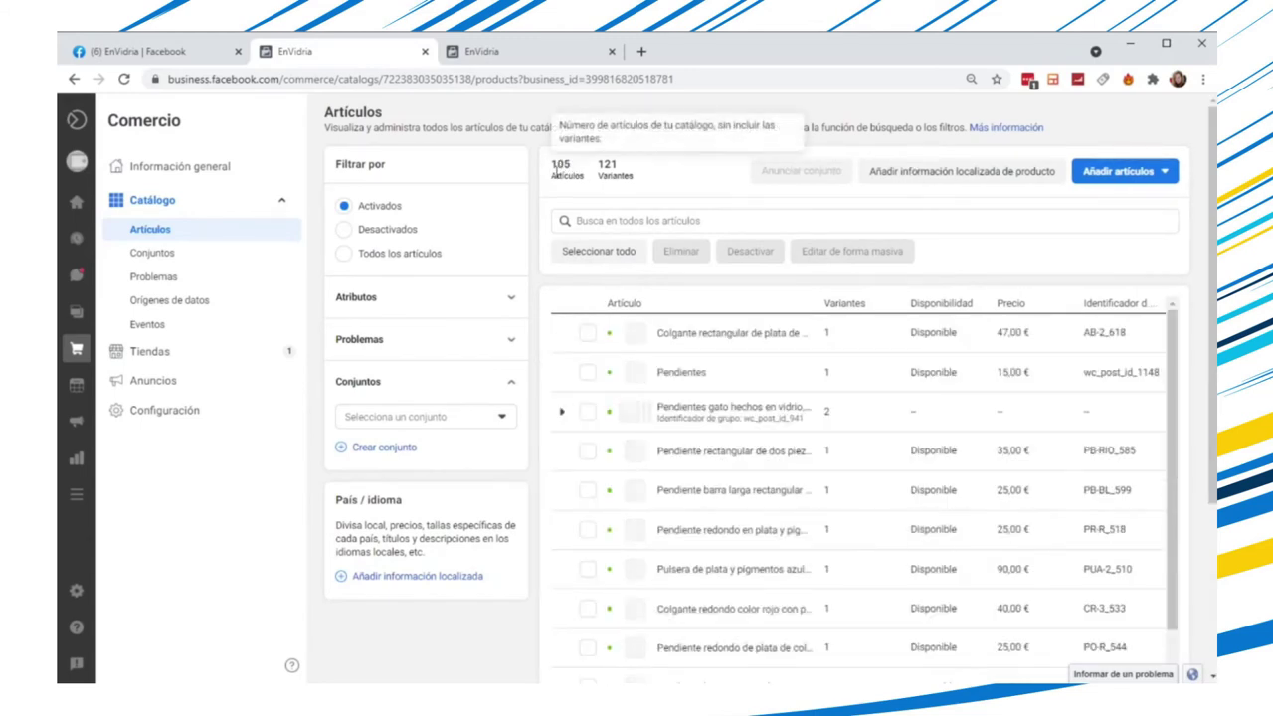
mouse_move(623, 185)
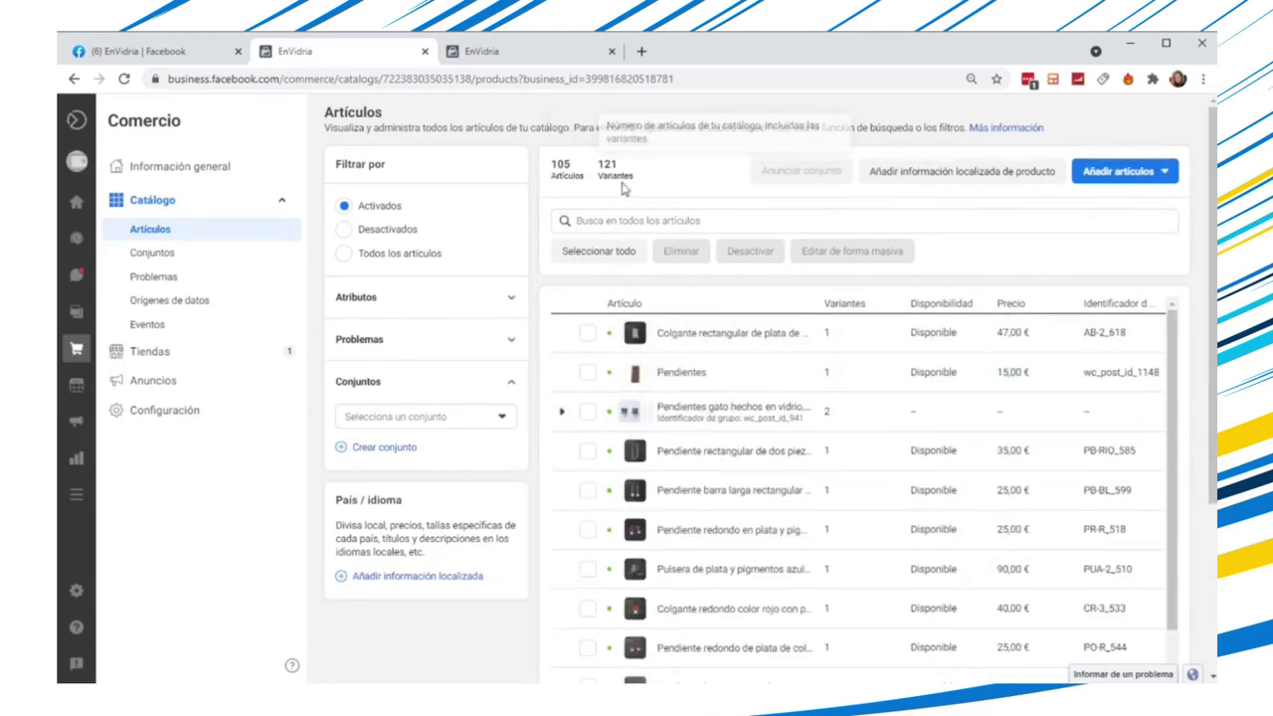
left_click(562, 411)
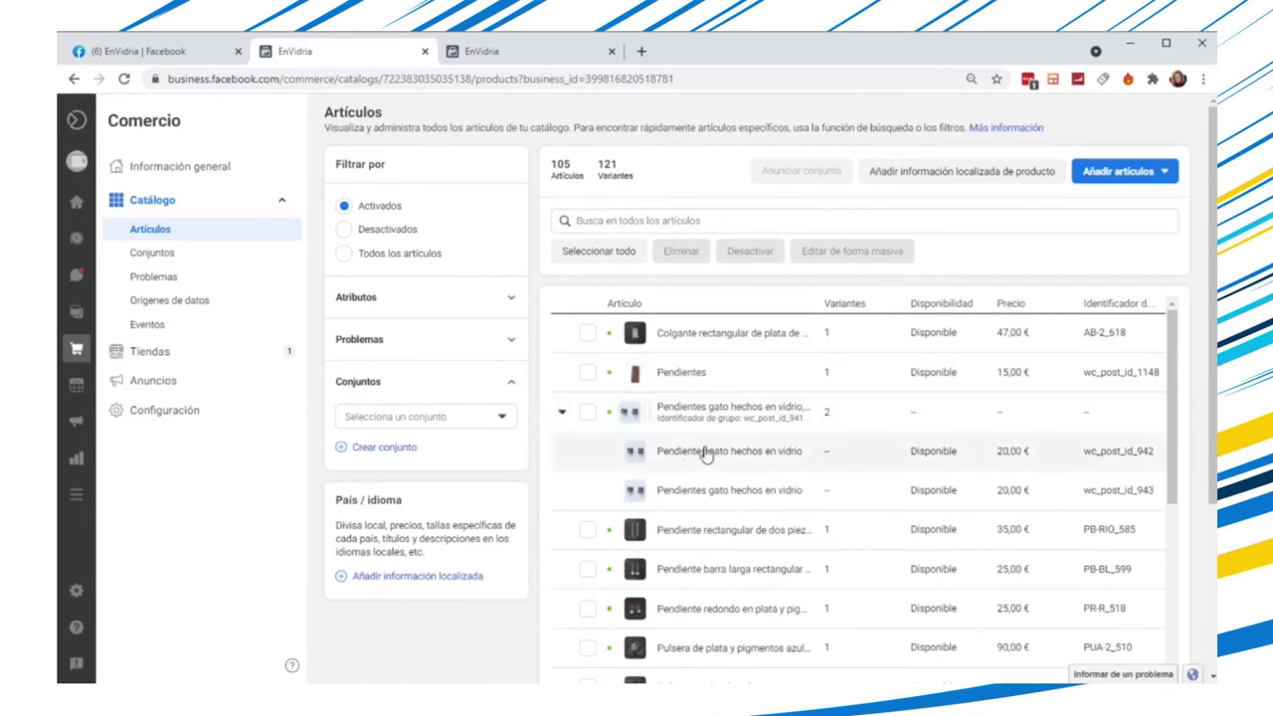
left_click(561, 414)
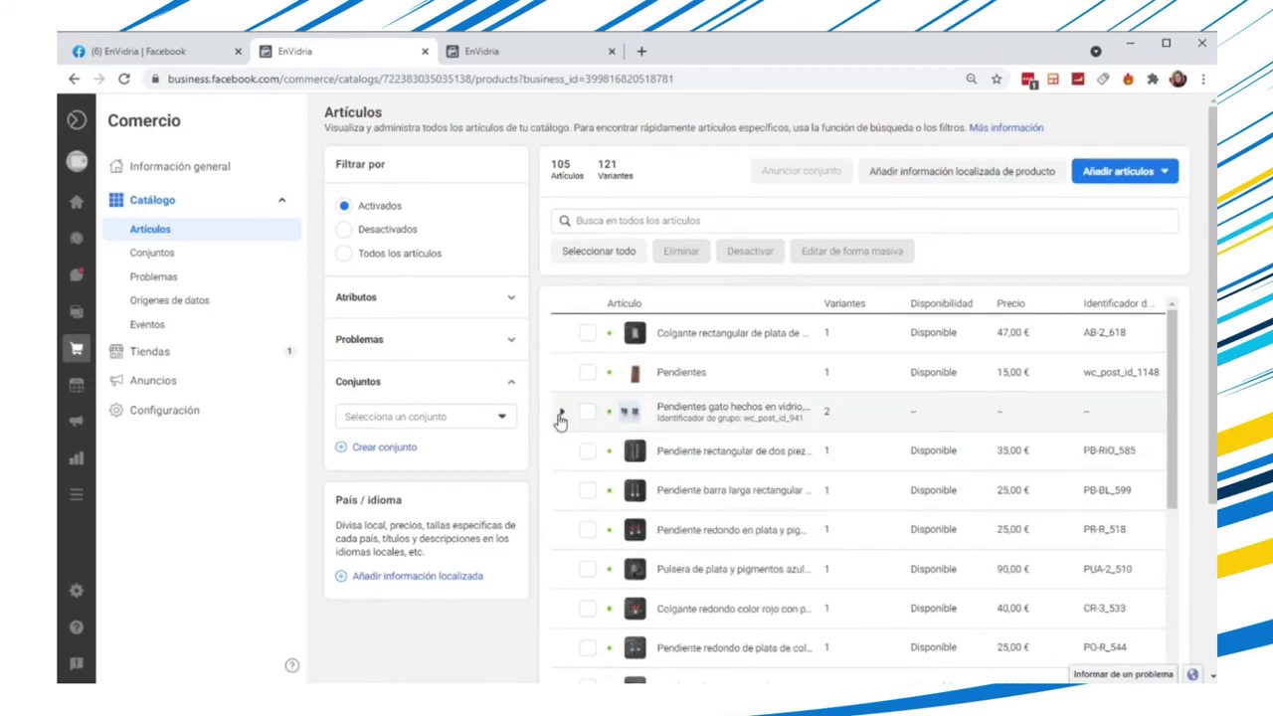
scroll(737, 448, "down", 5)
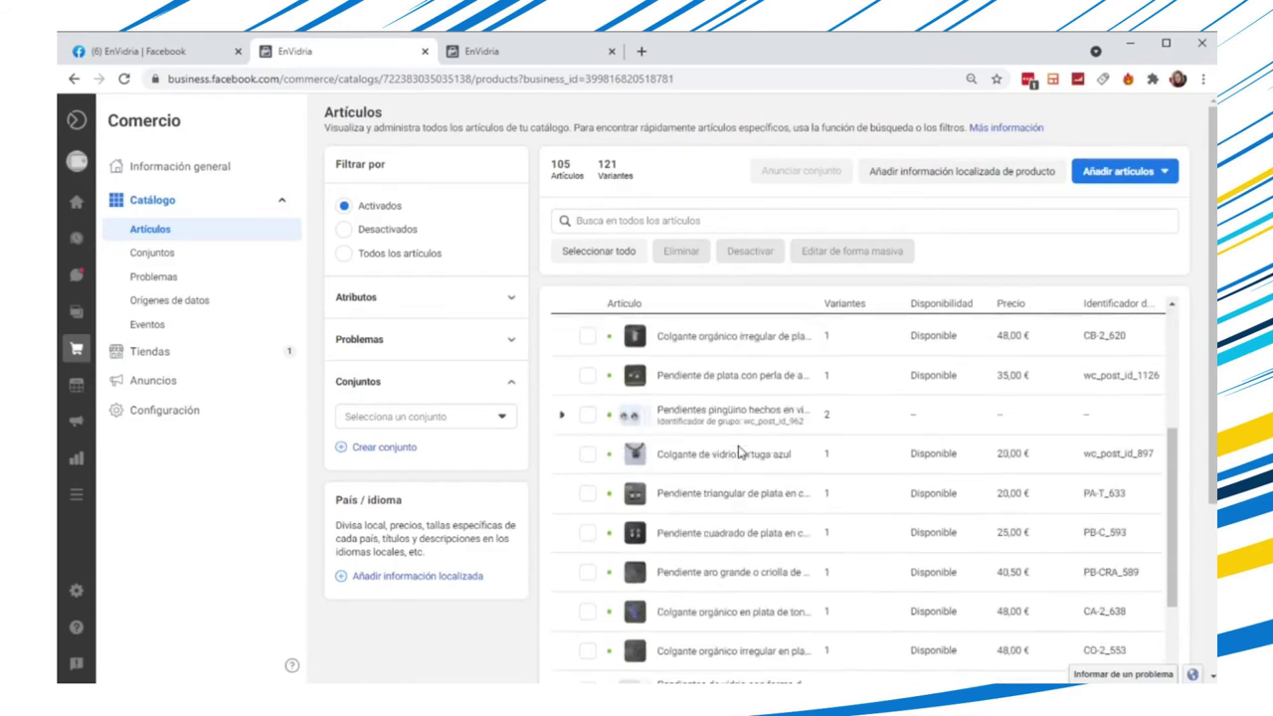
scroll(738, 453, "down", 2)
scroll(738, 452, "up", 5)
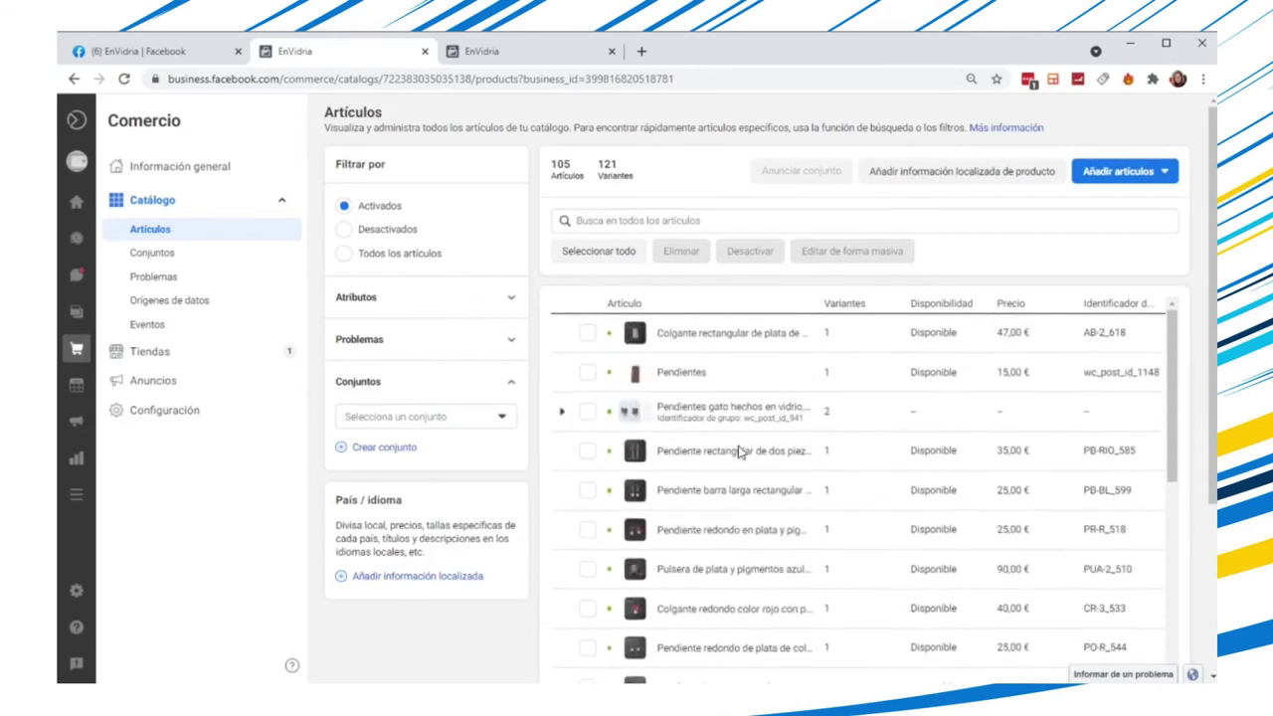
Open the rectangular silver pendant's 47,00€ product page on envidria.es from its catalog details.
left_click(726, 340)
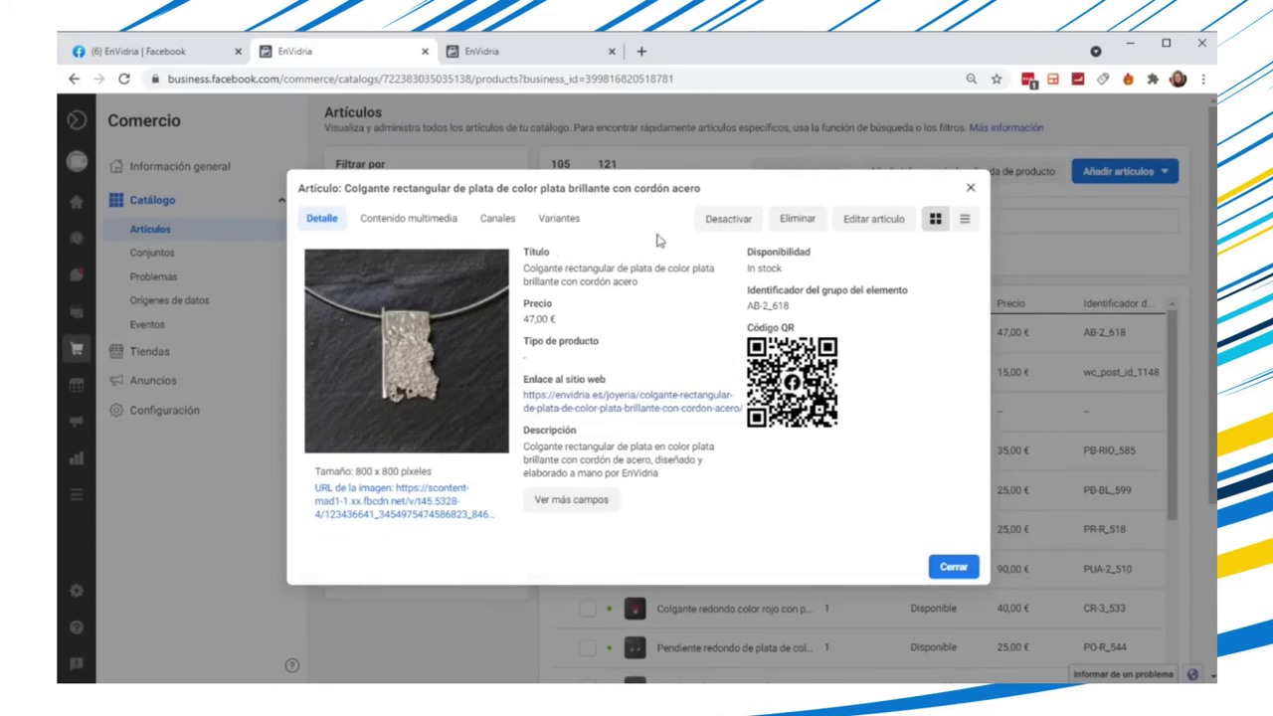
left_click(668, 416)
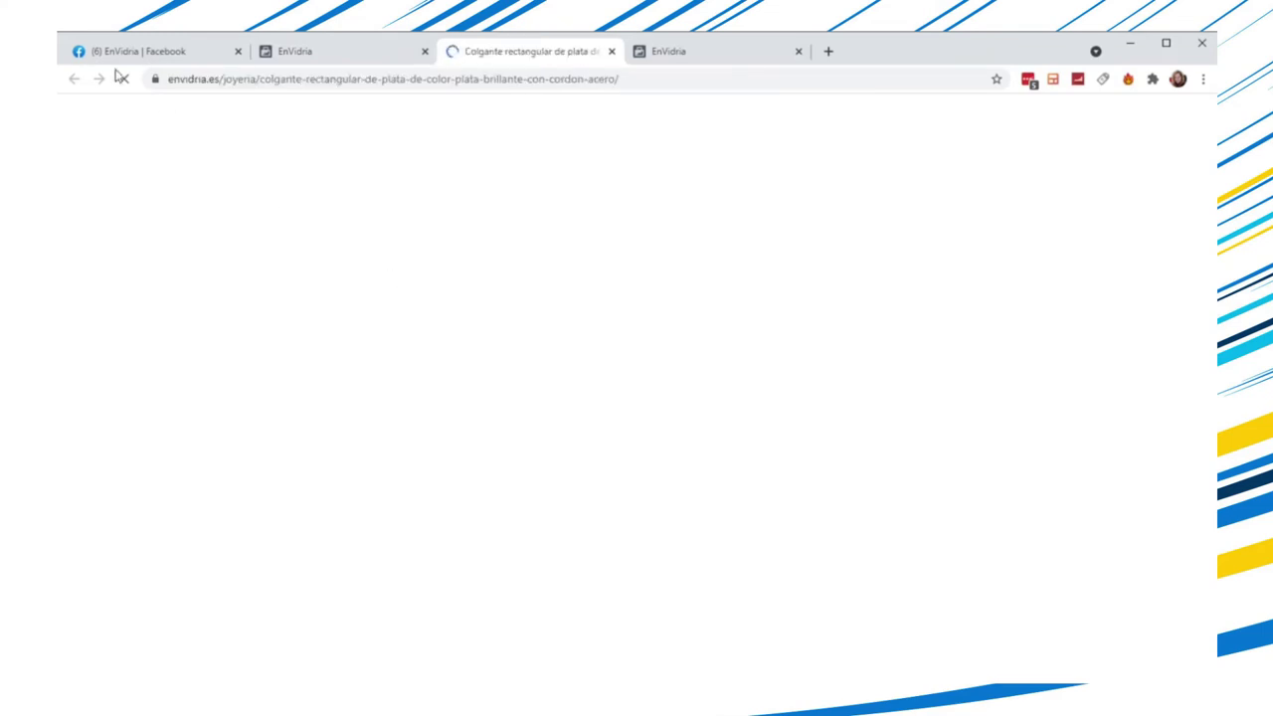
left_click(200, 84)
Review the pendant's envidria.es page and URL, then return to the Commerce Manager article details.
left_click(182, 80)
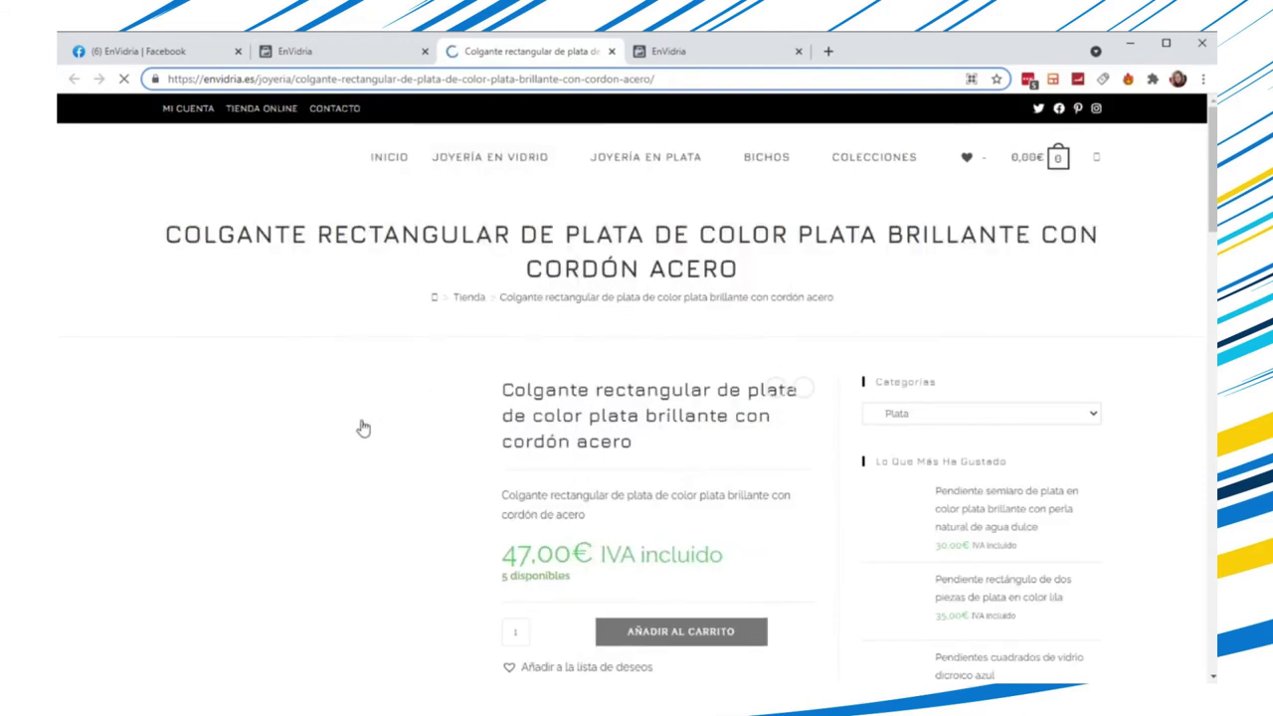
scroll(363, 427, "down", 5)
scroll(447, 324, "up", 2)
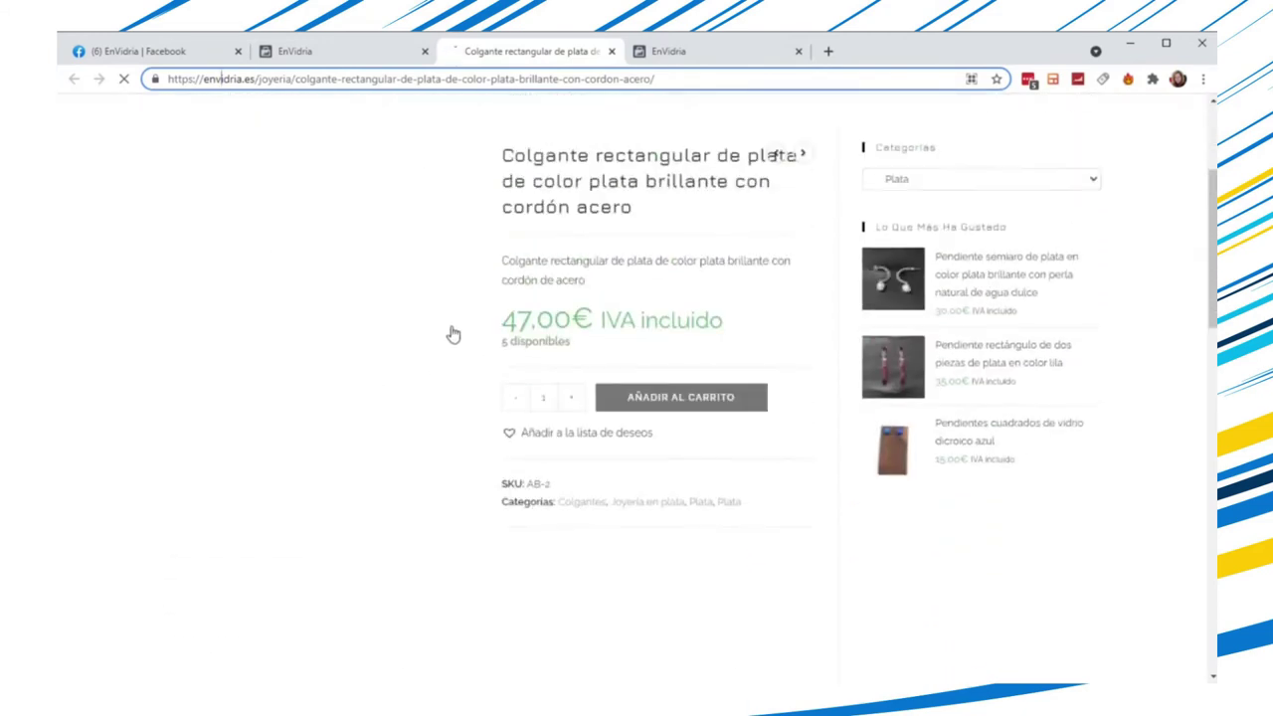
scroll(443, 308, "up", 2)
scroll(597, 438, "down", 1)
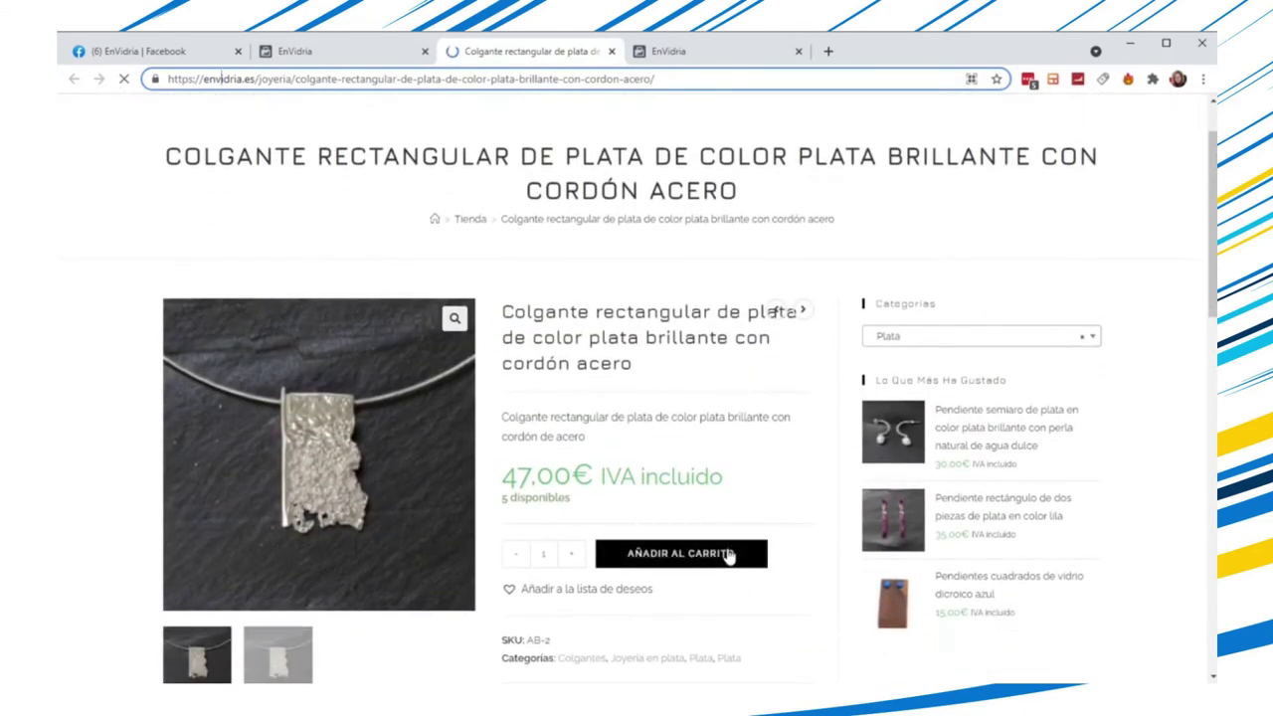
left_click(334, 55)
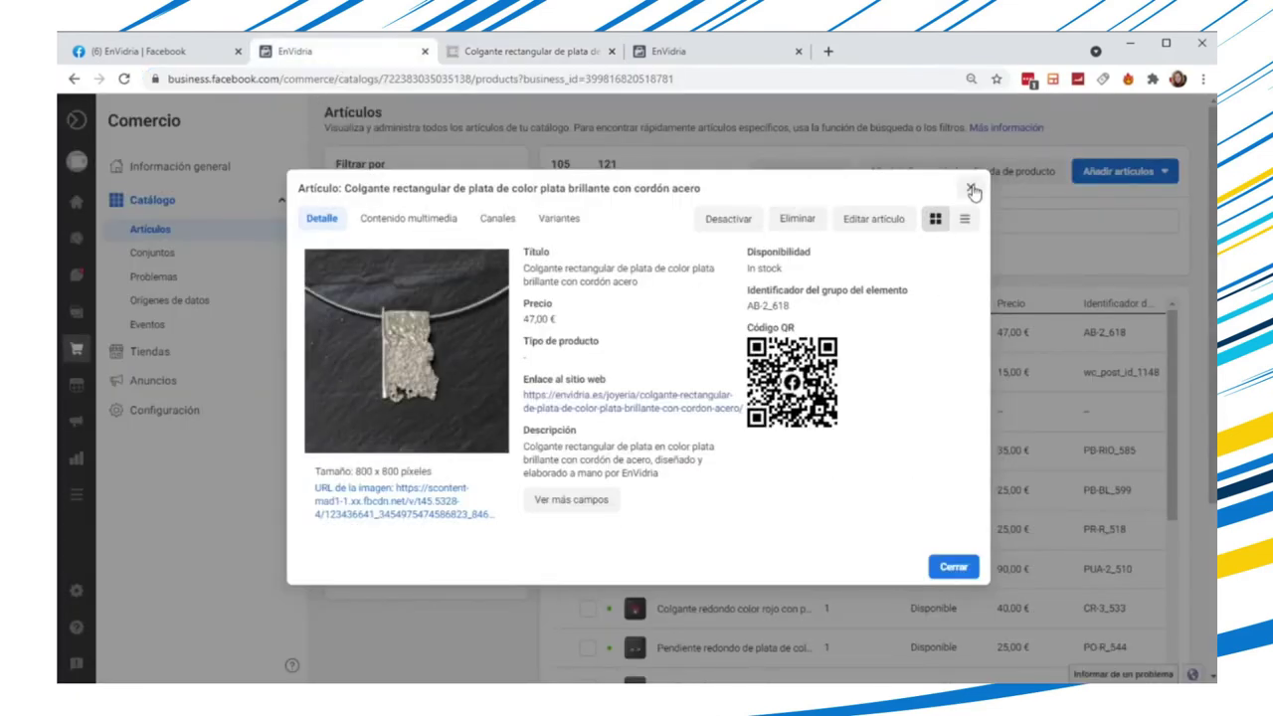
Close the pendant's article details and look over the catalog list.
left_click(970, 187)
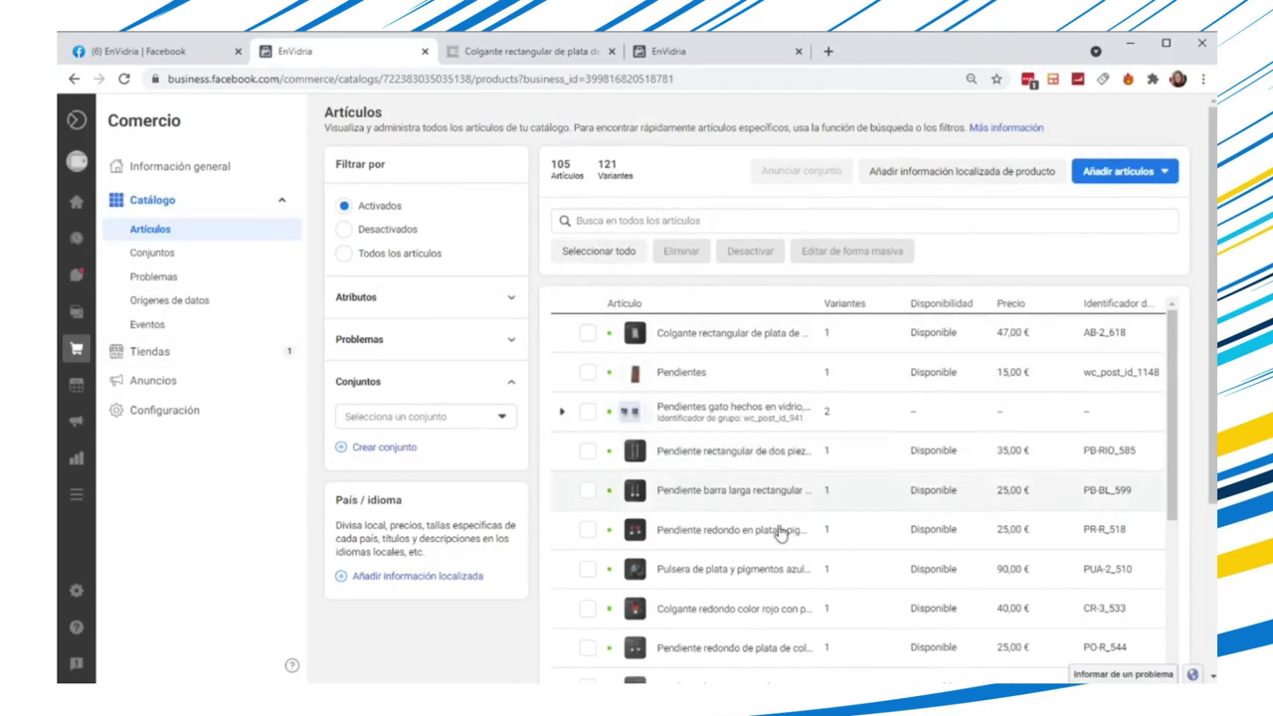
scroll(782, 523, "down", 10)
scroll(786, 479, "down", 2)
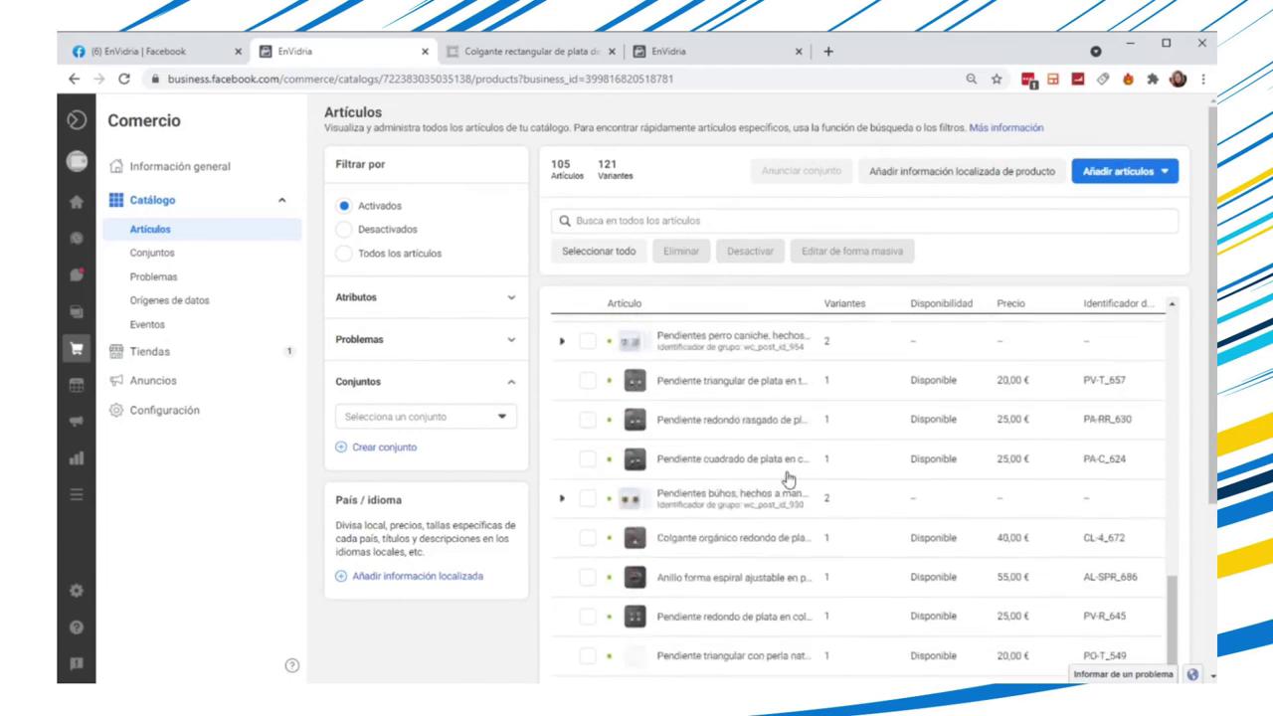
scroll(786, 479, "up", 4)
scroll(786, 478, "up", 3)
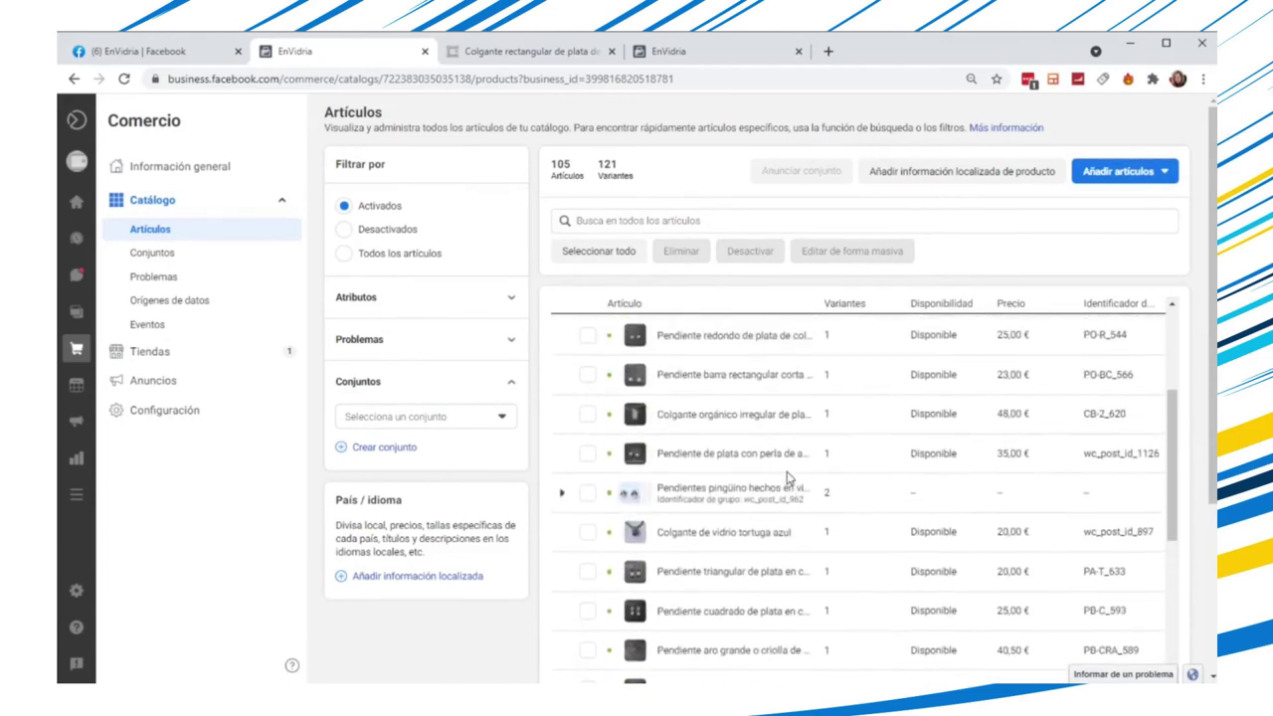
Start a single new article with Añadir un artículo from the Añadir artículos menu.
left_click(1099, 173)
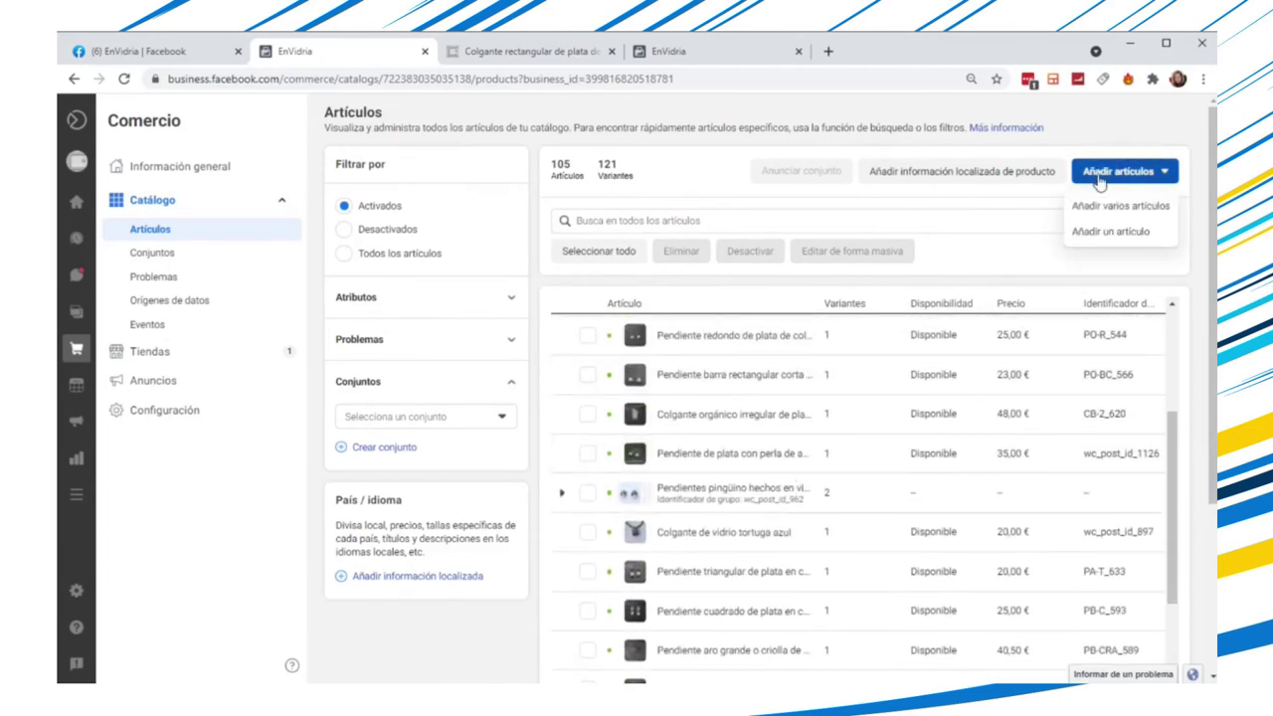
left_click(1100, 233)
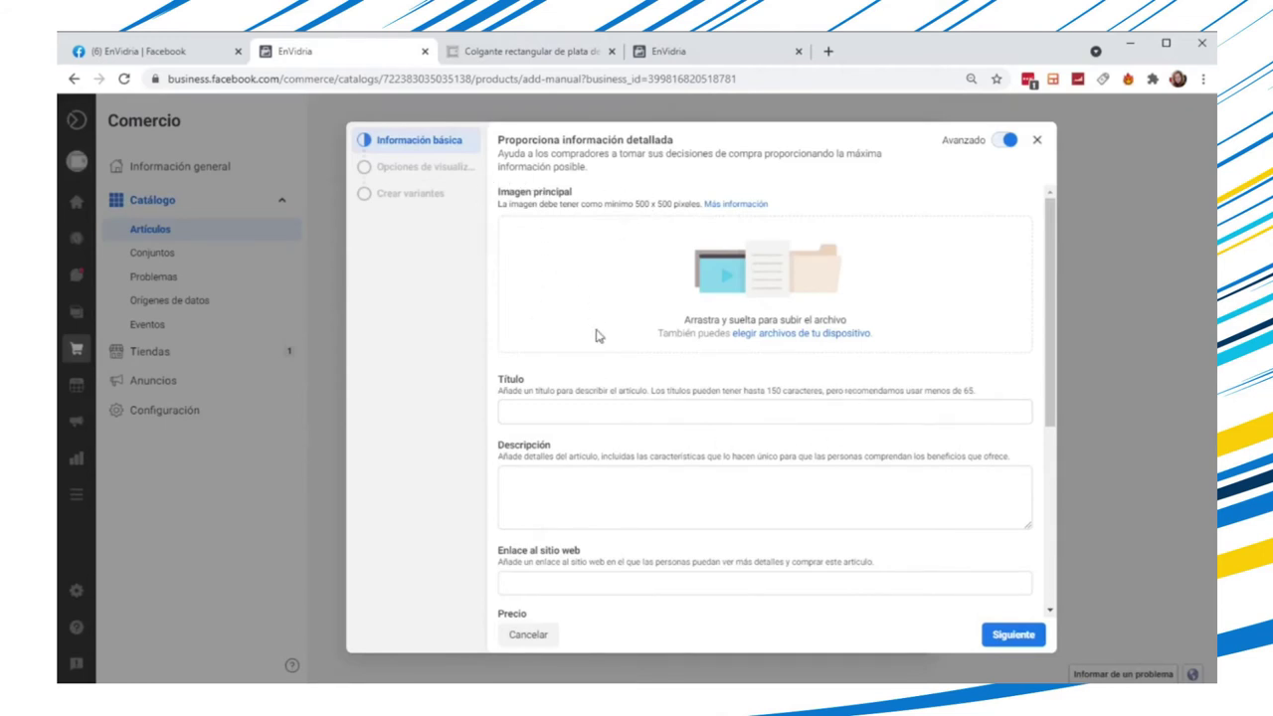
scroll(598, 336, "down", 3)
scroll(598, 331, "up", 3)
Enter title 'Pulsera de plata' and description 'Descripción de la pulsera'.
left_click(593, 409)
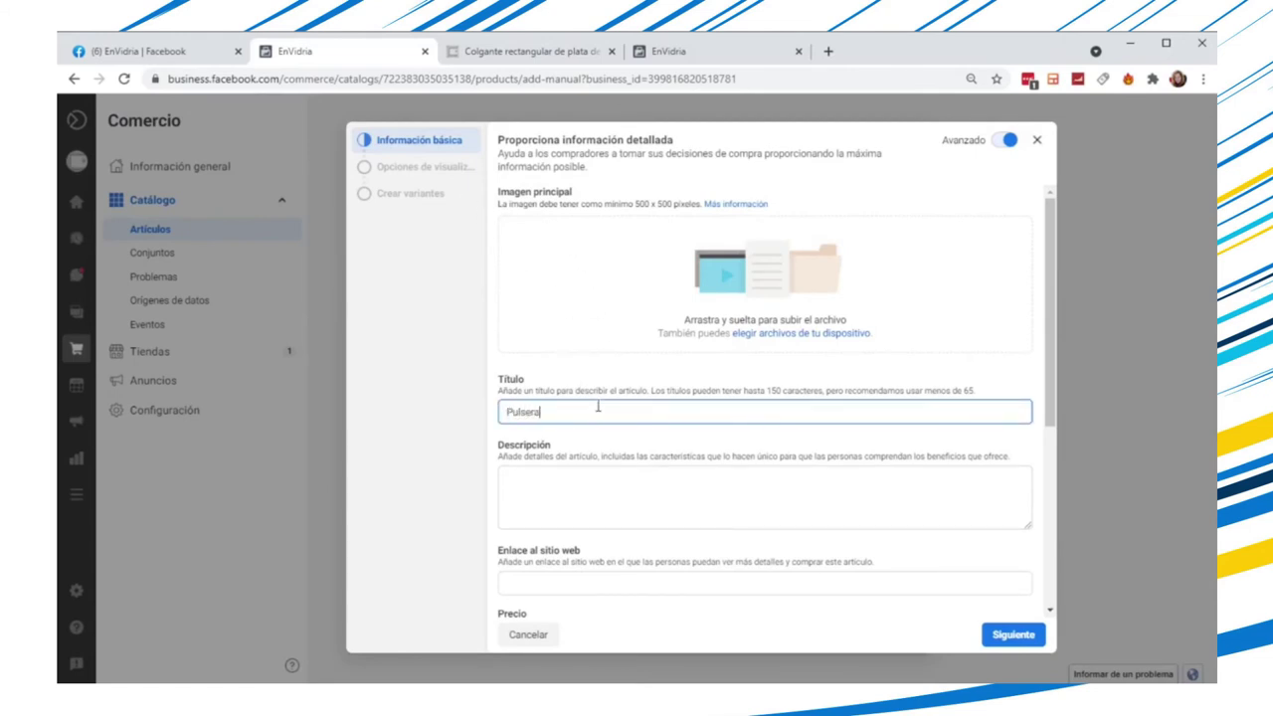
key("Tab")
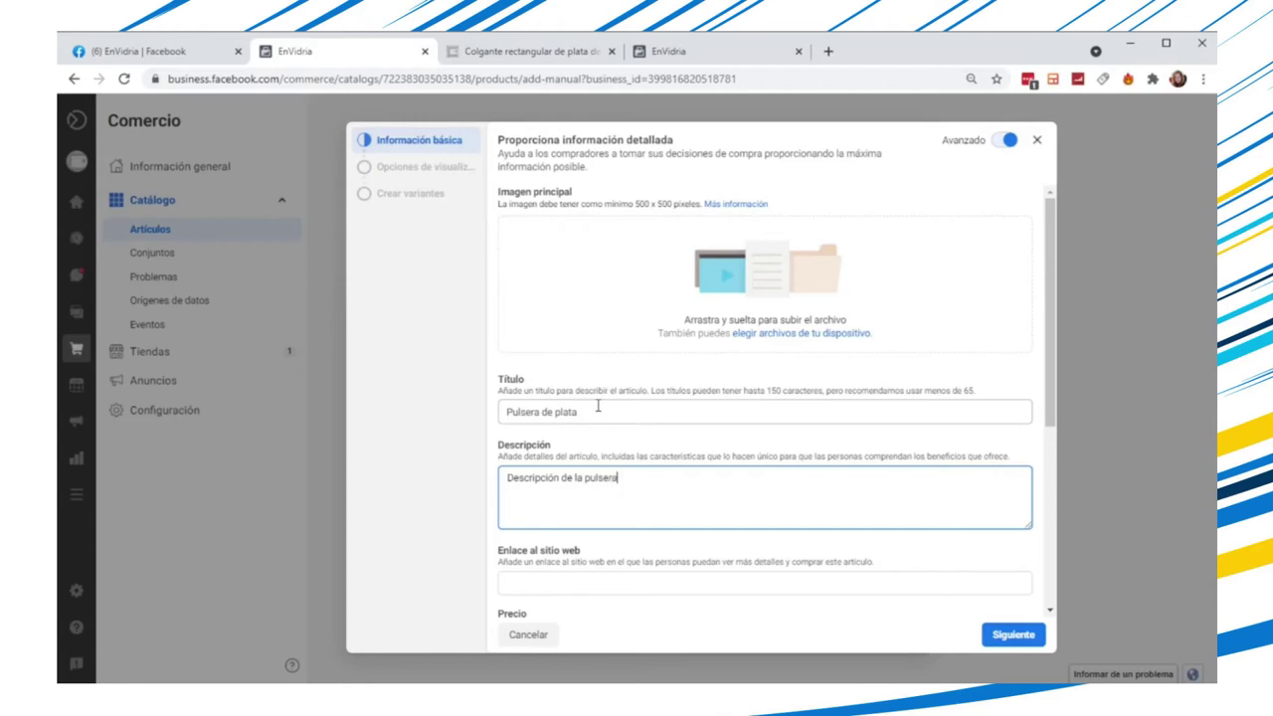
left_click(632, 583)
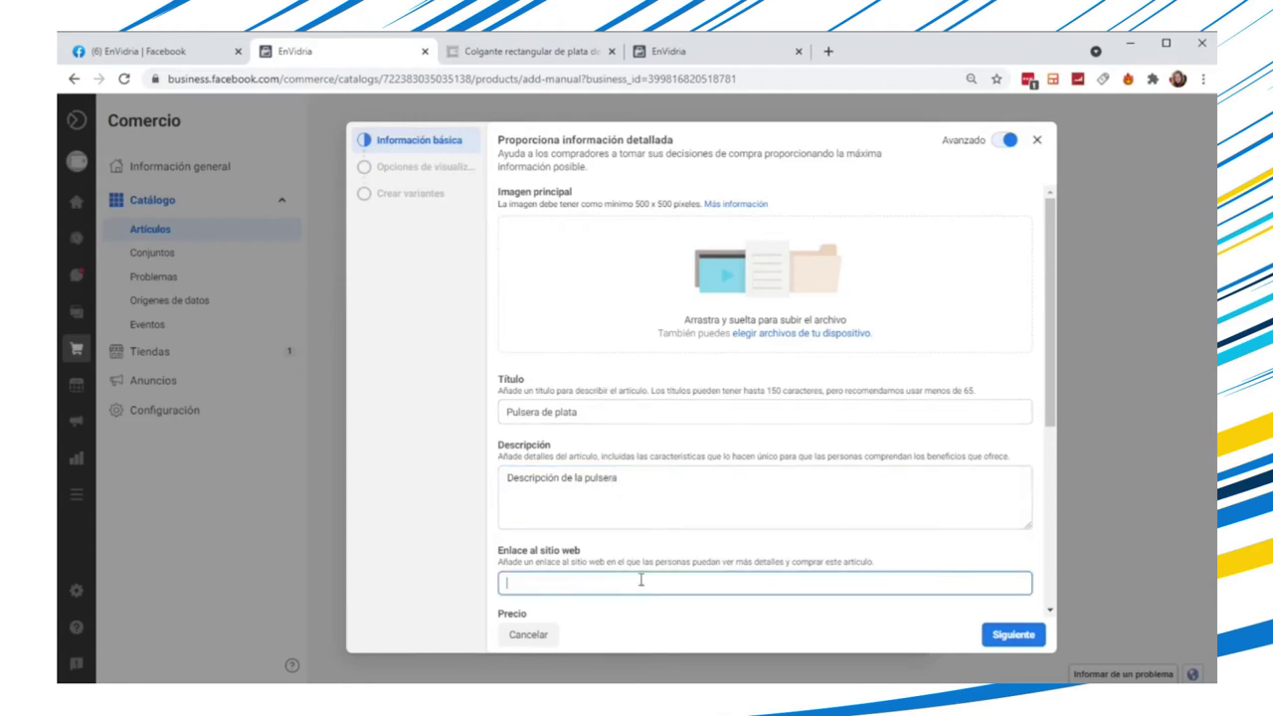
left_click(679, 50)
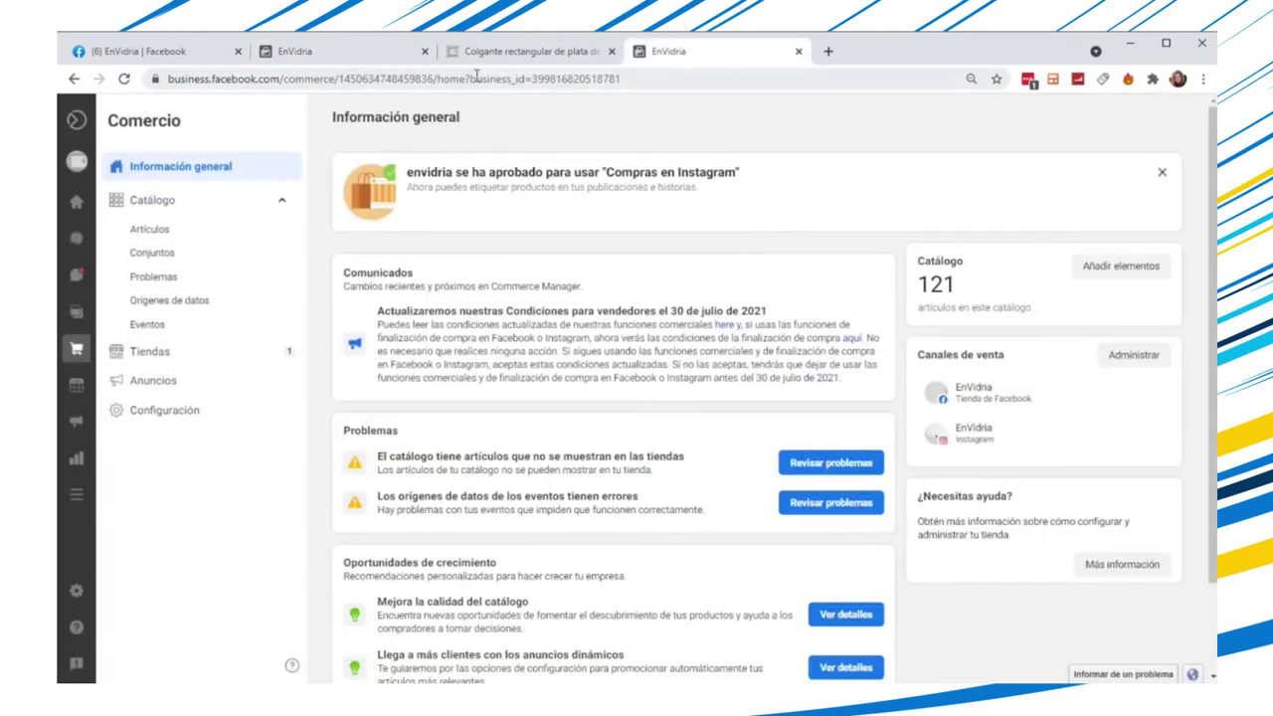
left_click(498, 52)
left_click_drag(289, 83, 140, 85)
key("ctrl+c")
left_click(361, 51)
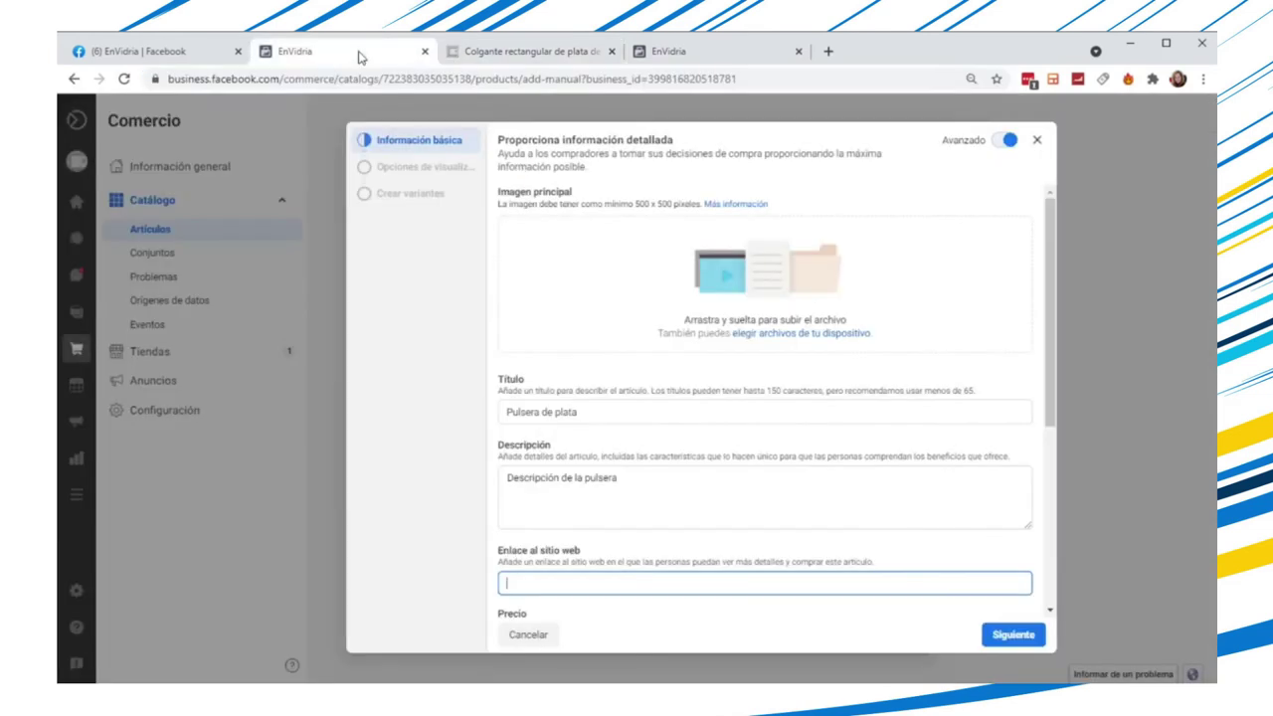
key("ctrl+v")
scroll(676, 517, "down", 3)
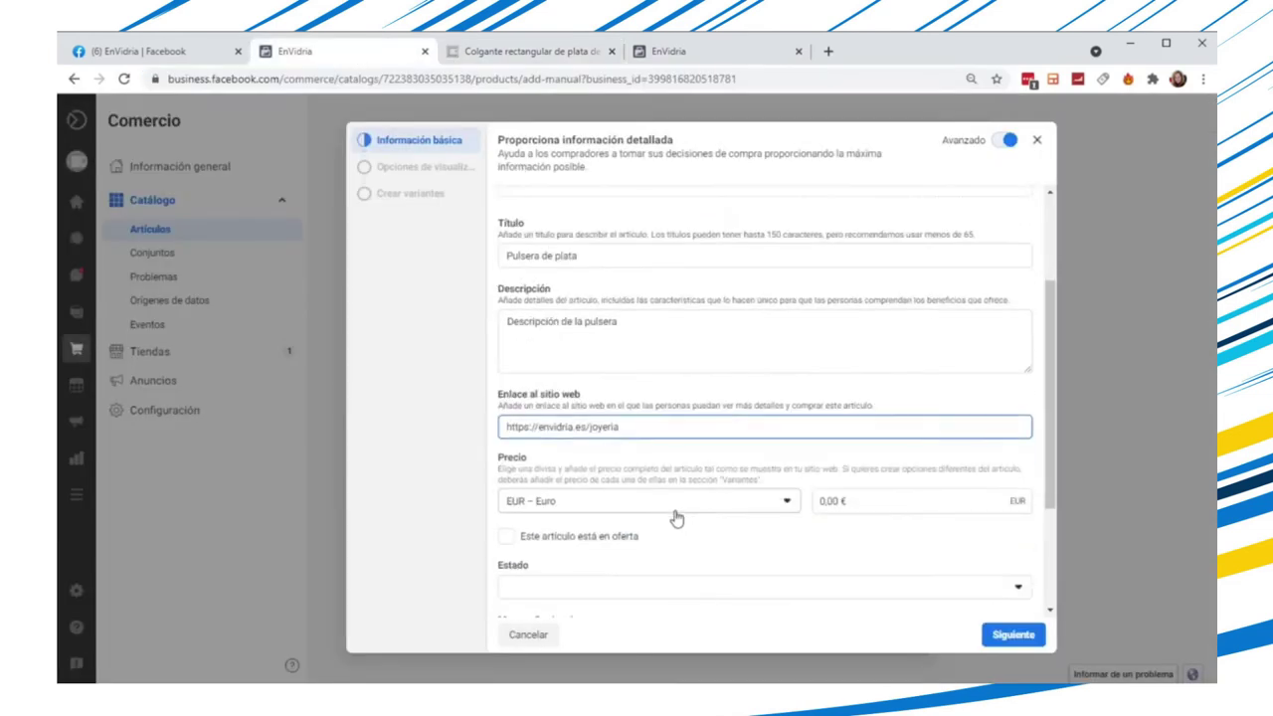
Set the price to 35,00 € and the condition to Nuevo.
left_click(840, 498)
type("35")
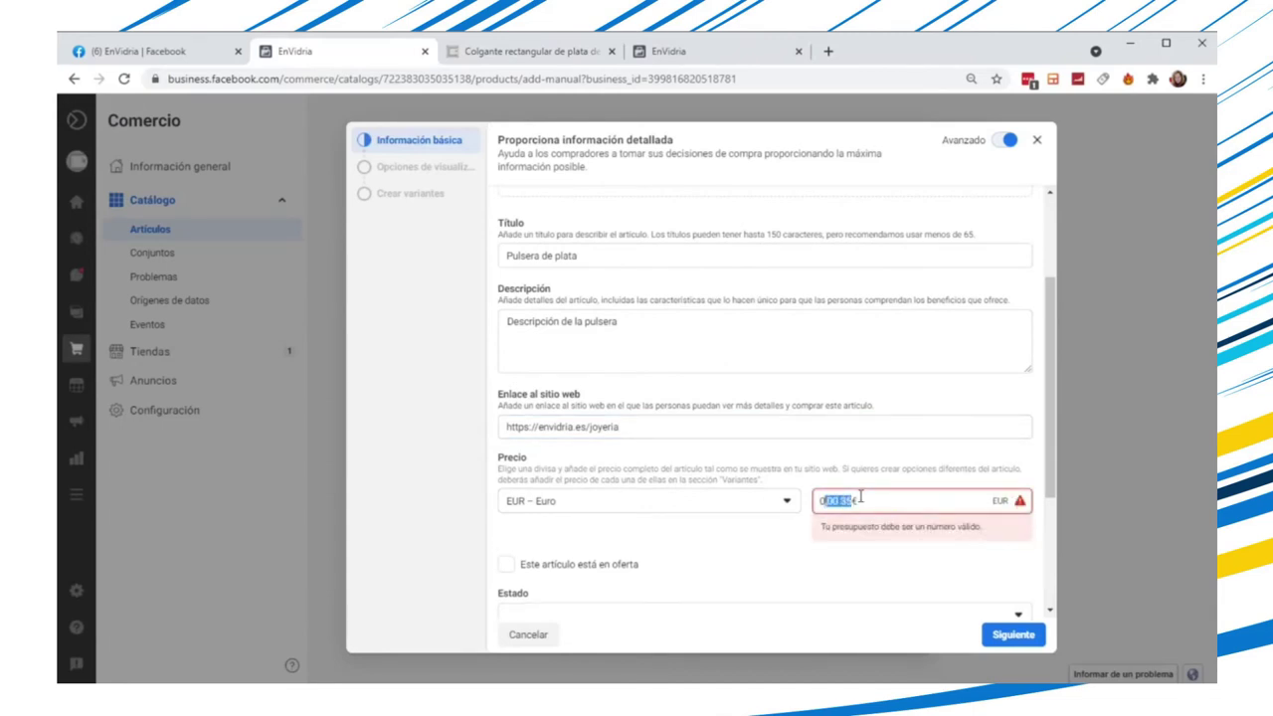
key("BackSpace")
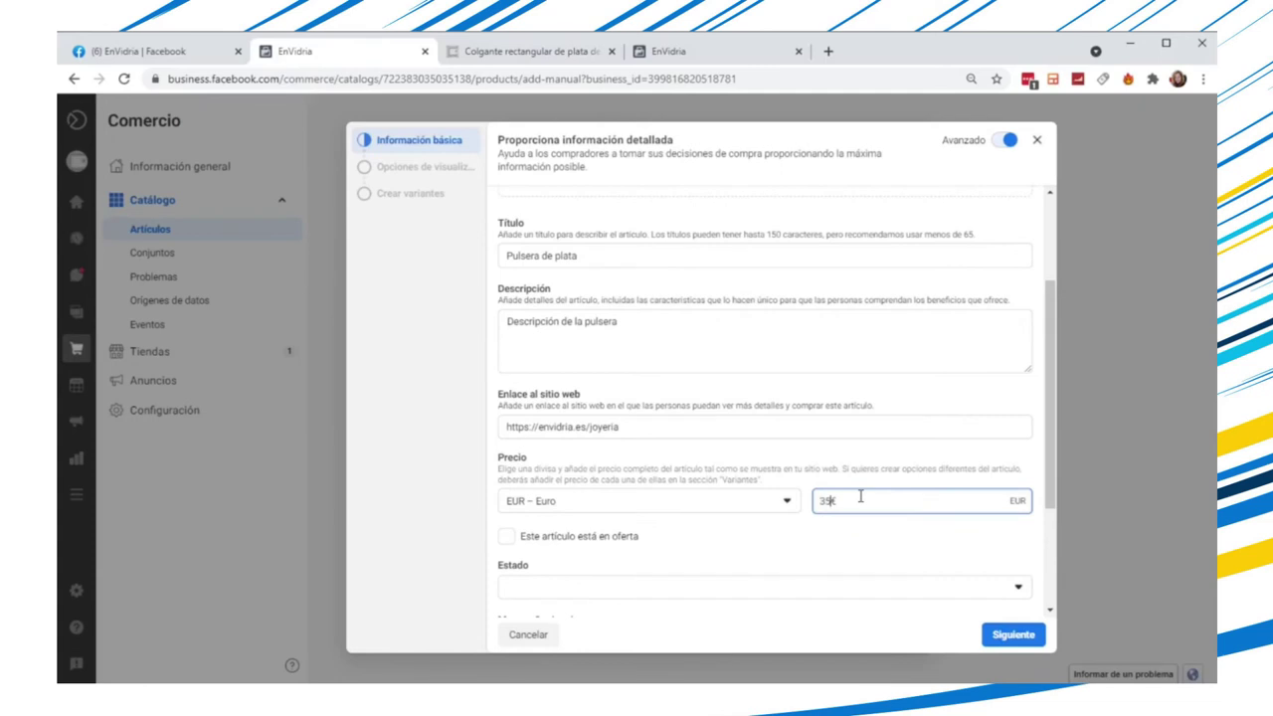
type("35")
key("Tab")
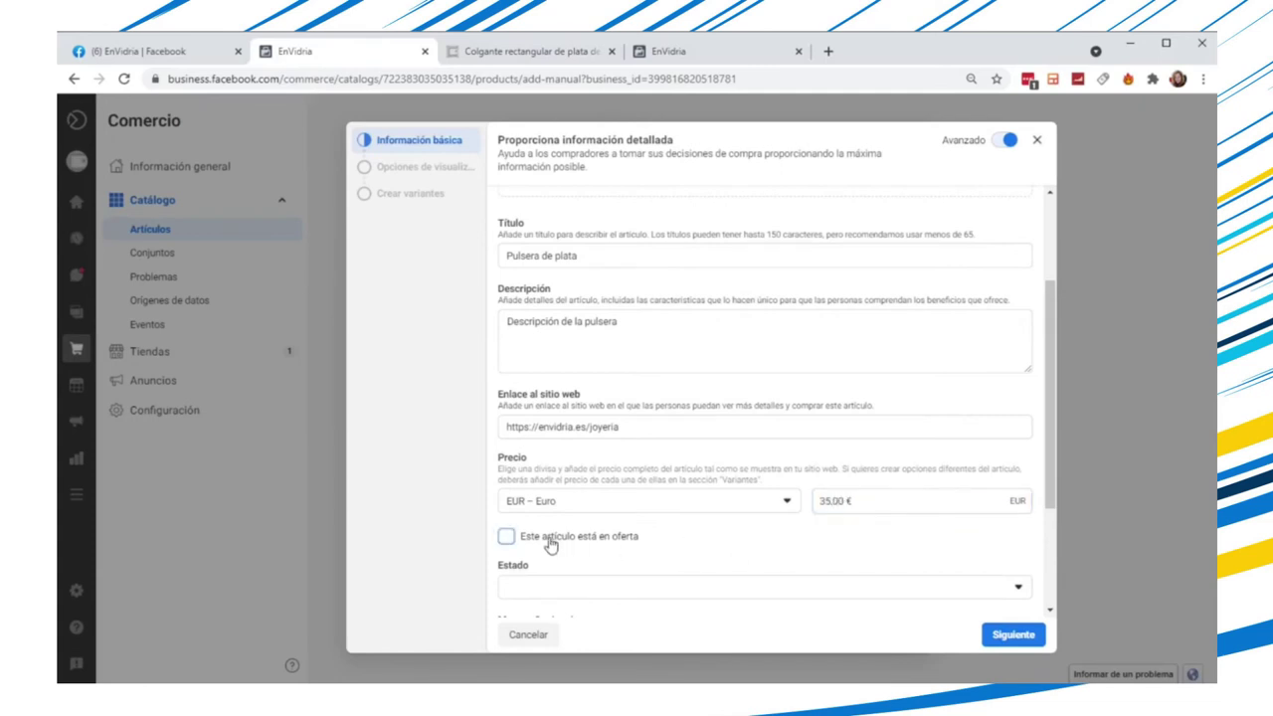
scroll(641, 547, "down", 1)
left_click(605, 509)
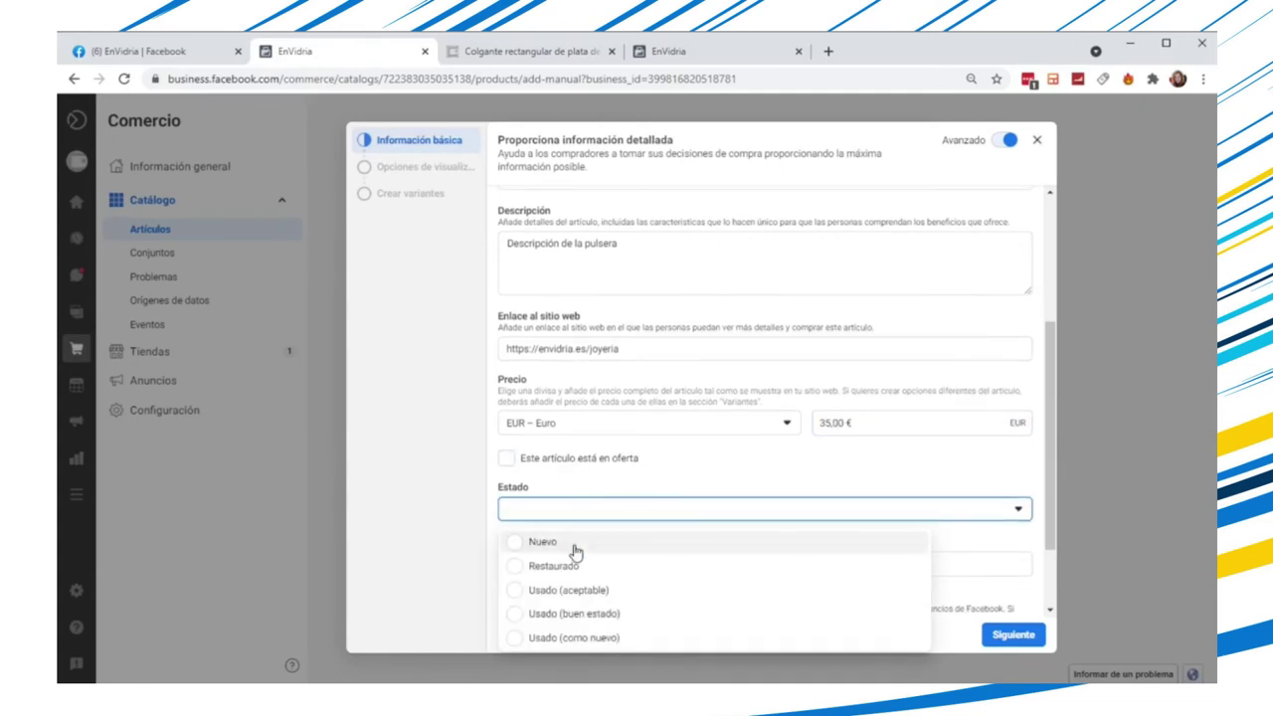
left_click(573, 547)
Enter brand Envidria, identifier pulpla24, category Joyas para el cuerpo, and pick the main image.
scroll(614, 517, "down", 1)
left_click(622, 463)
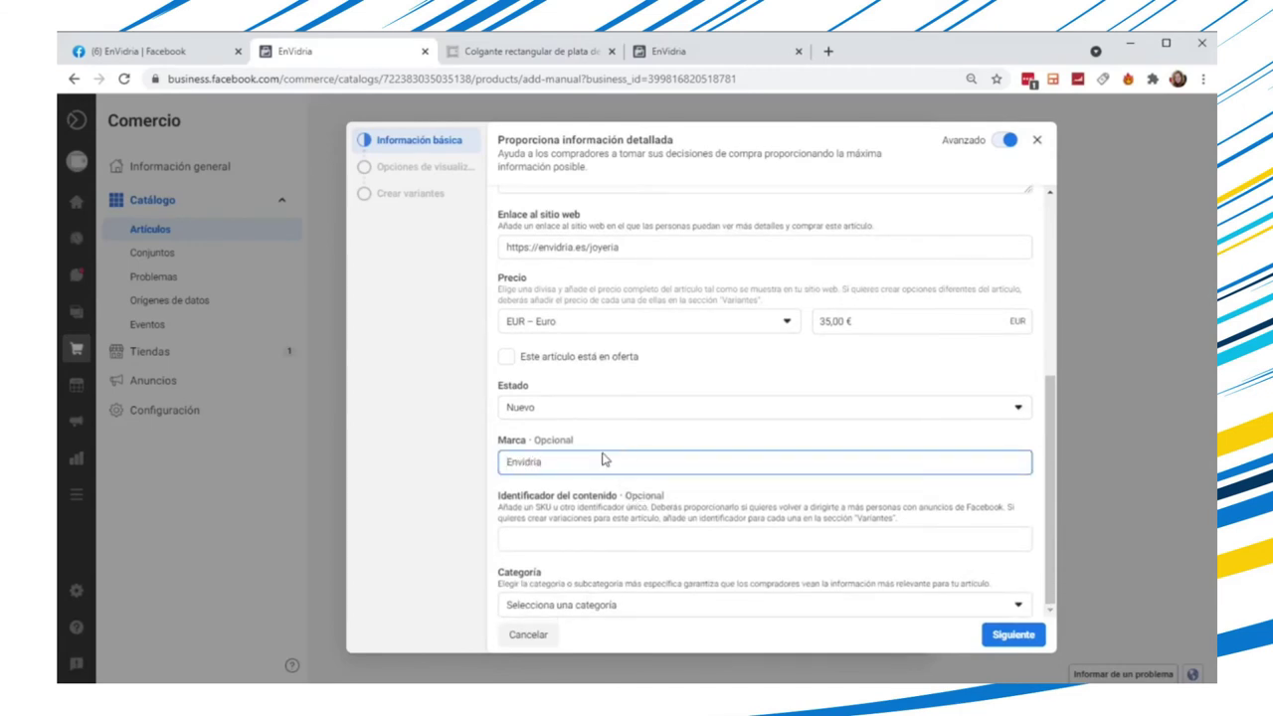
left_click(583, 545)
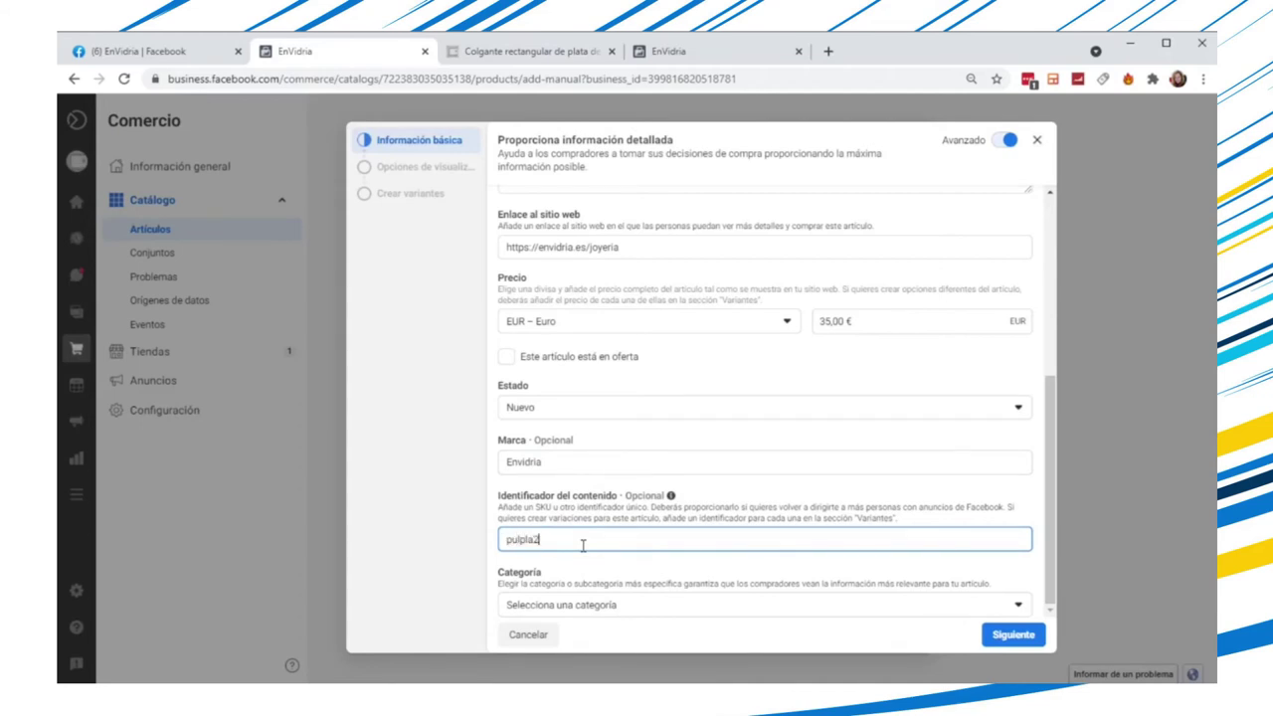
left_click(611, 603)
type("joyas")
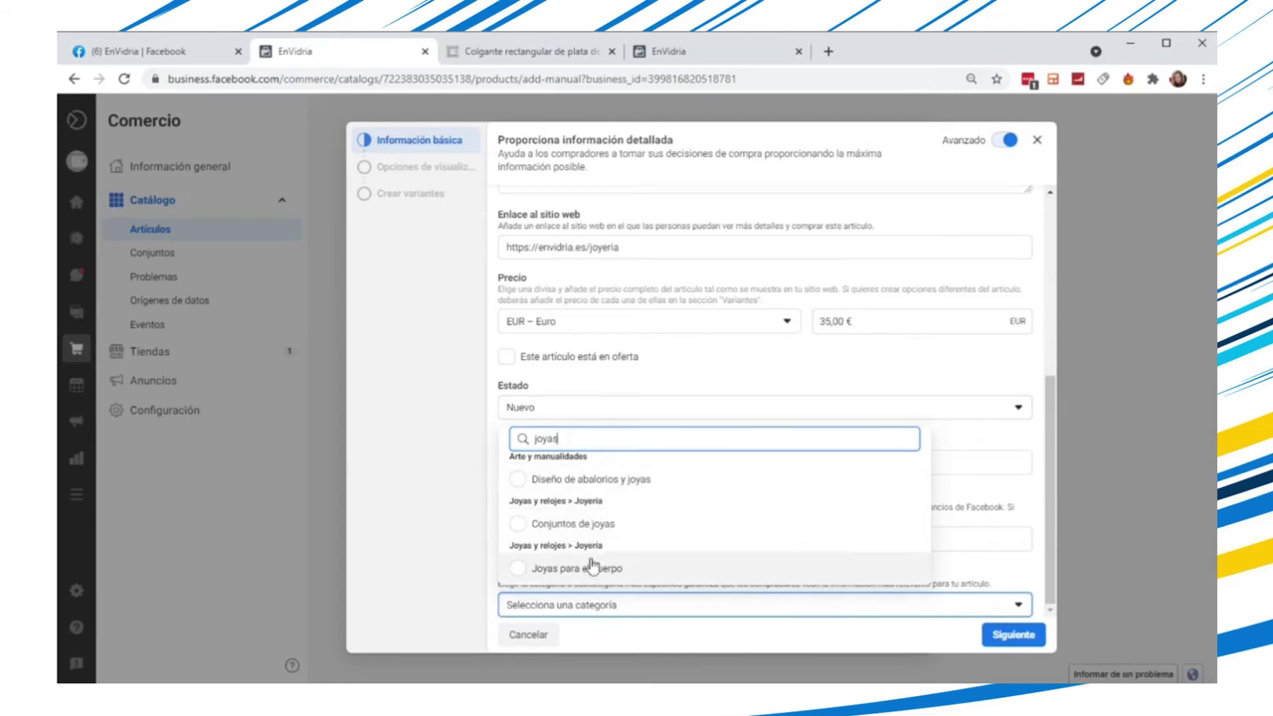
left_click(519, 569)
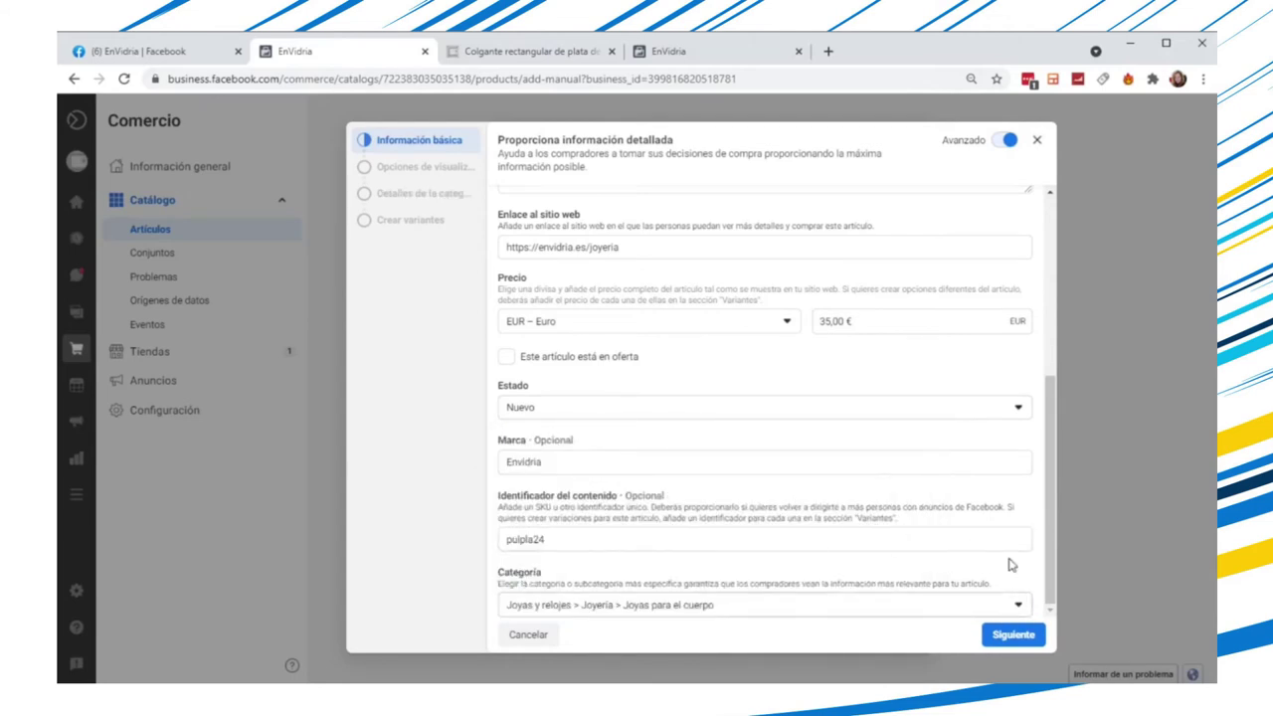
scroll(941, 370, "up", 5)
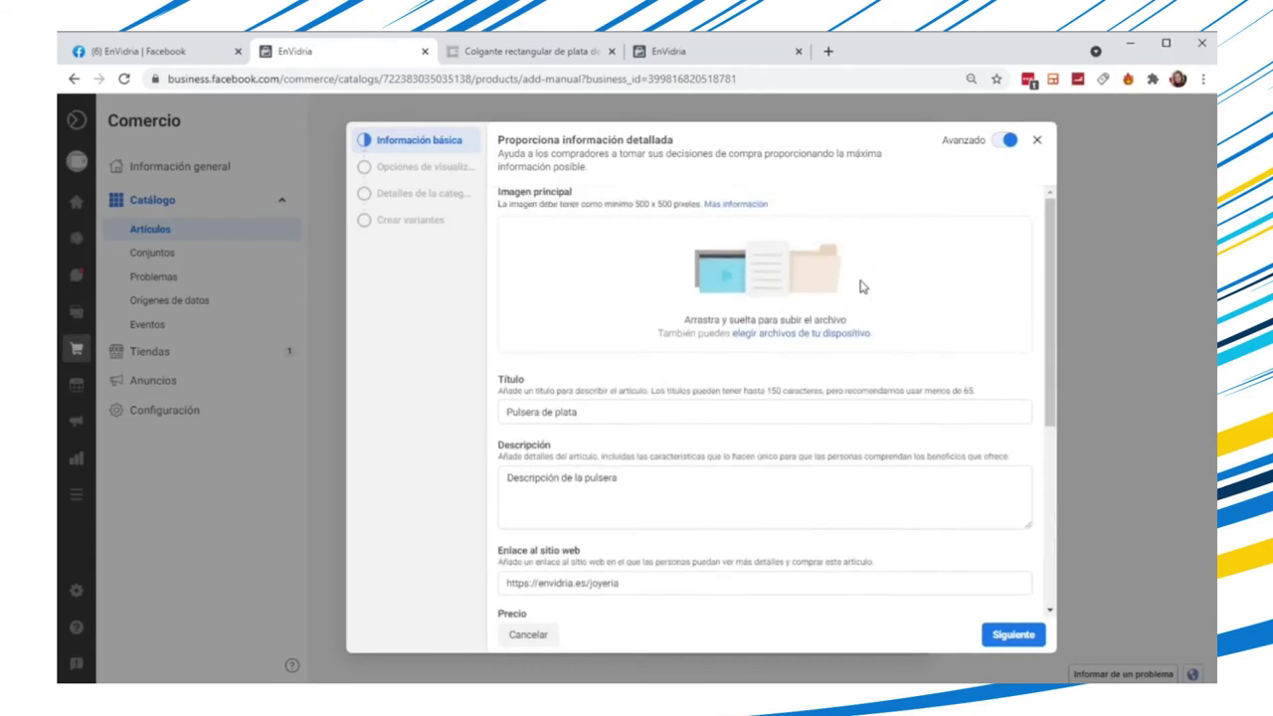
left_click(786, 336)
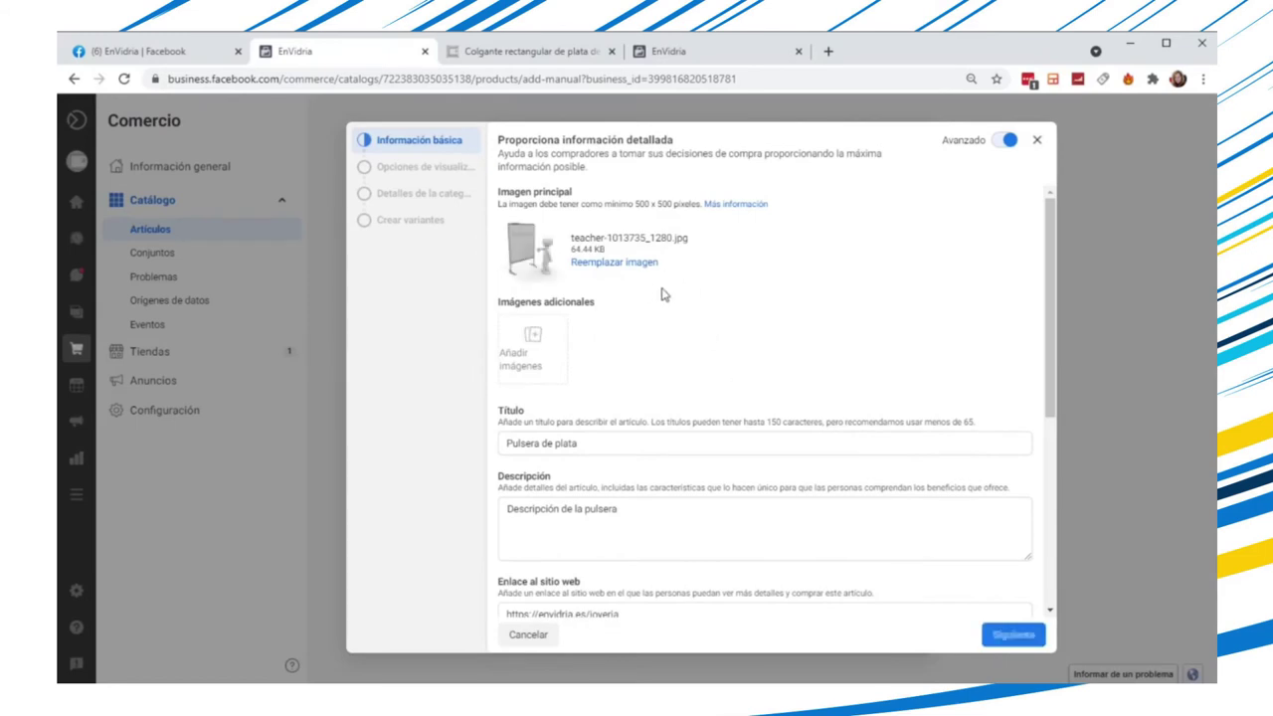
Add two extra product images, including the red stairs picture, and proceed to display options.
left_click(519, 360)
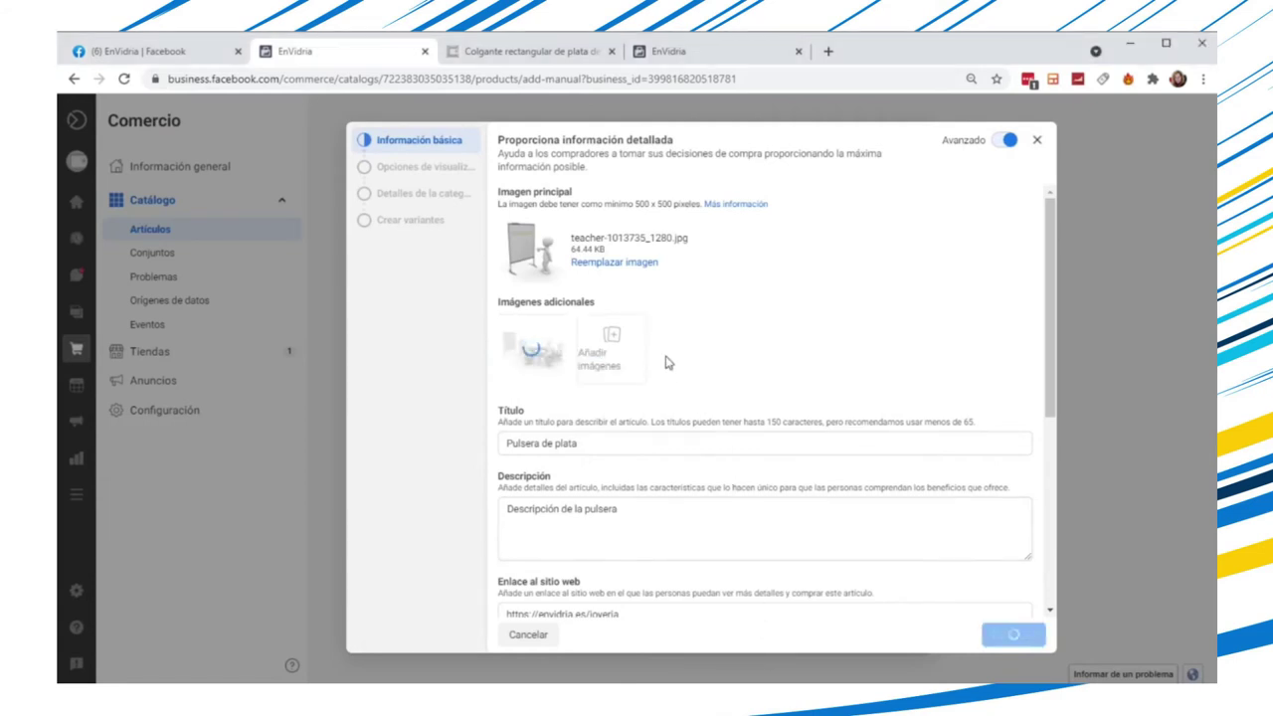
left_click(617, 348)
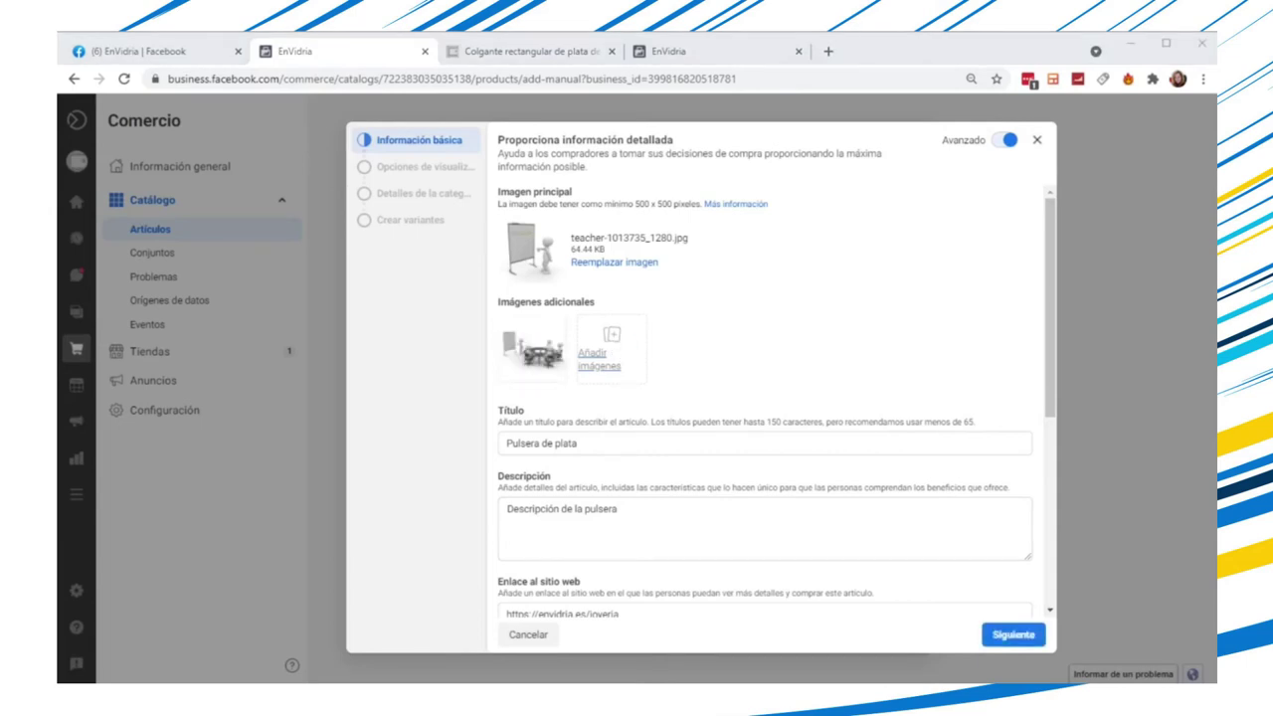
left_click(762, 660)
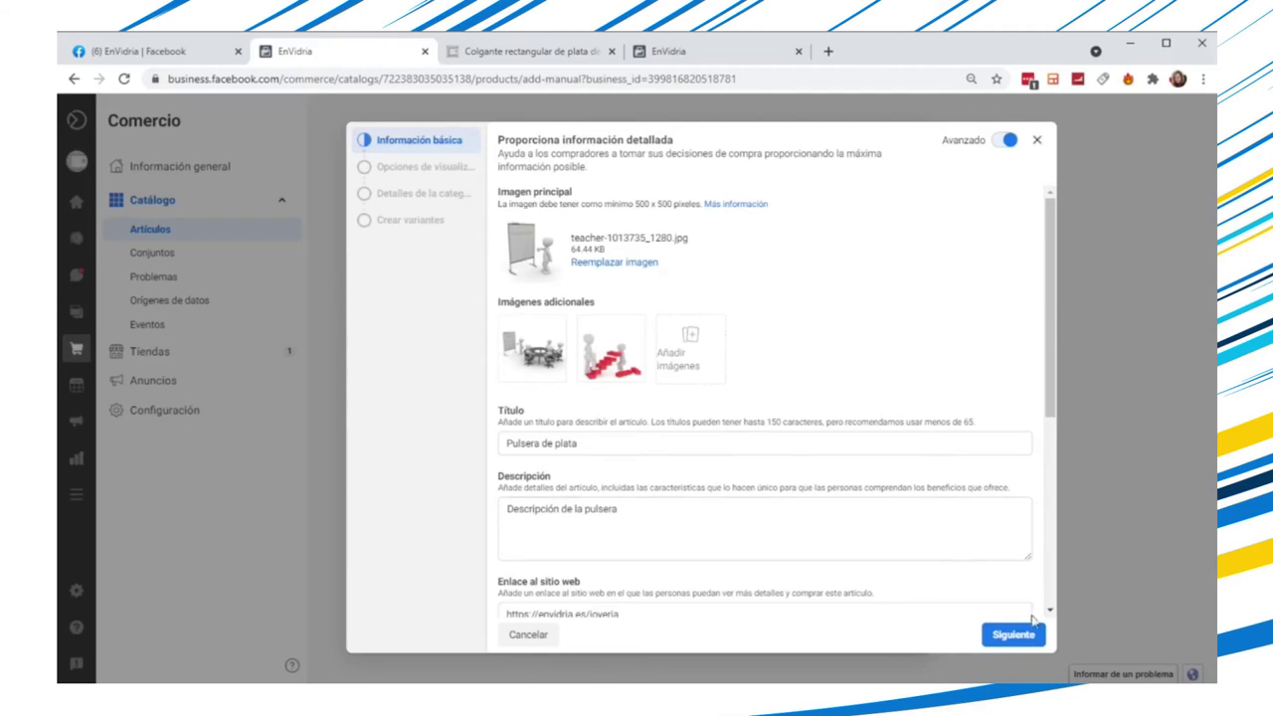
left_click(1000, 638)
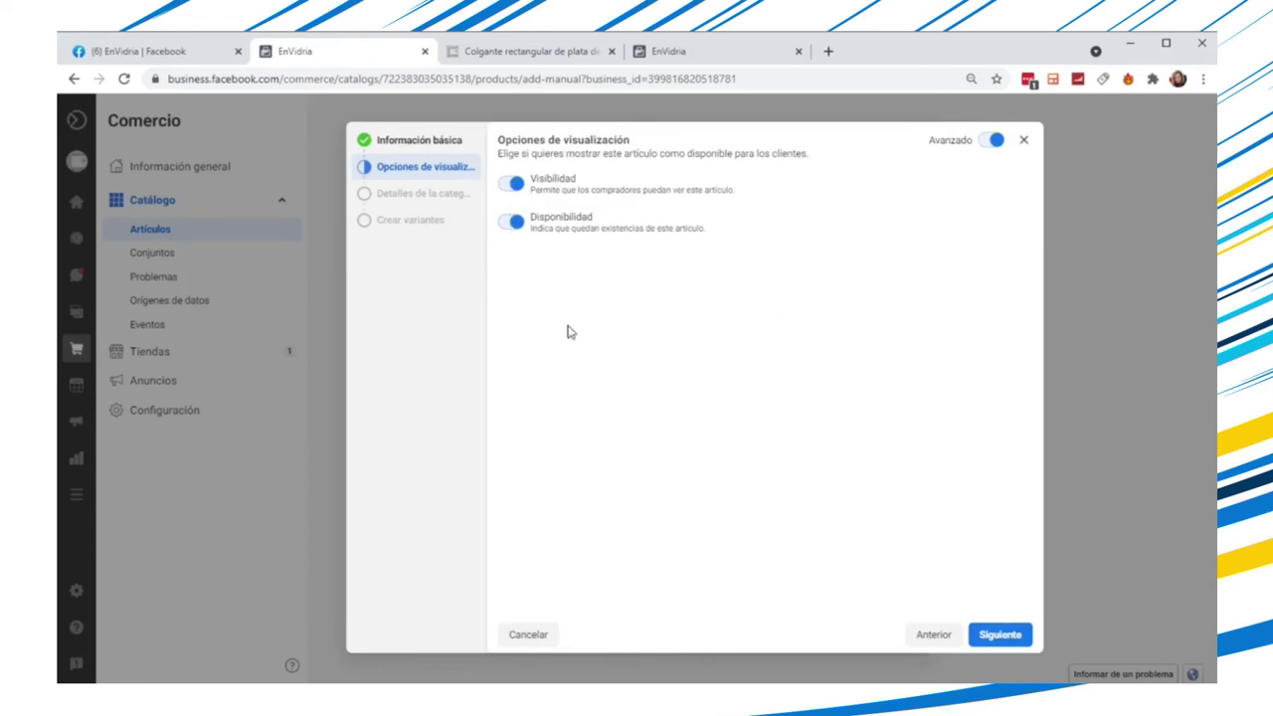
Turn off the item's visibility and set its style to juvenil.
left_click(509, 185)
left_click(998, 642)
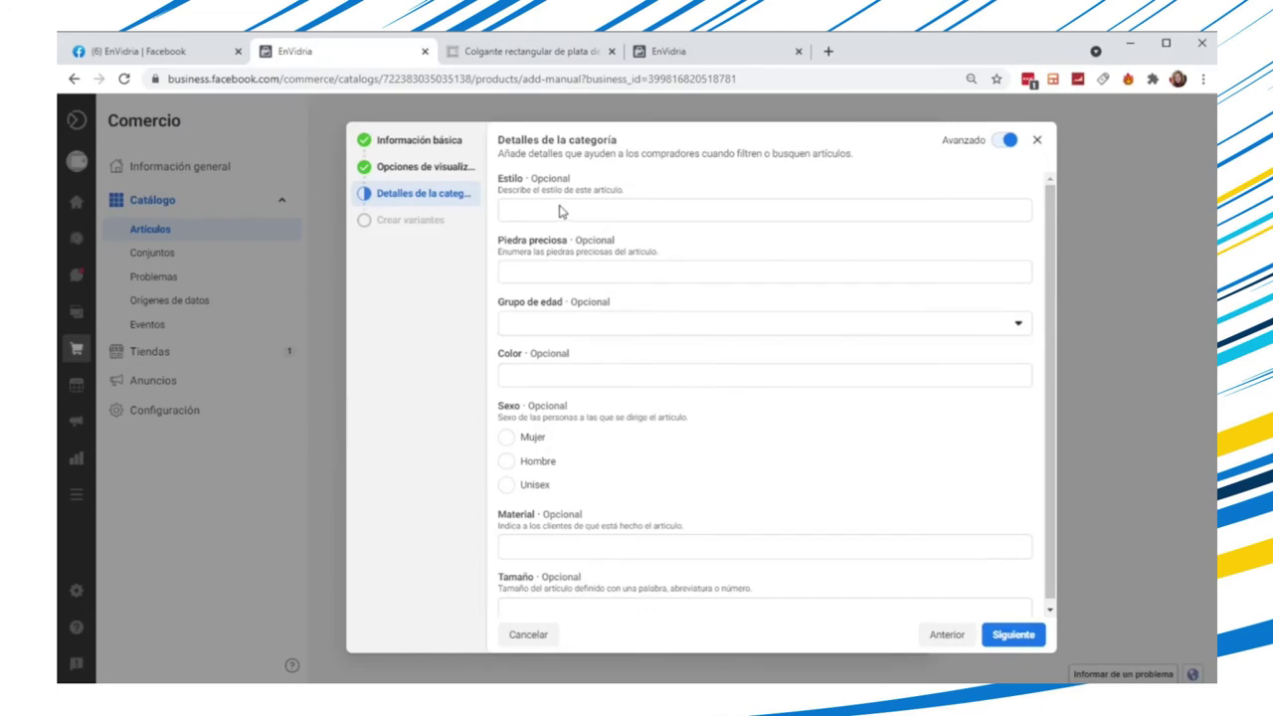
left_click(560, 211)
type("juvenil")
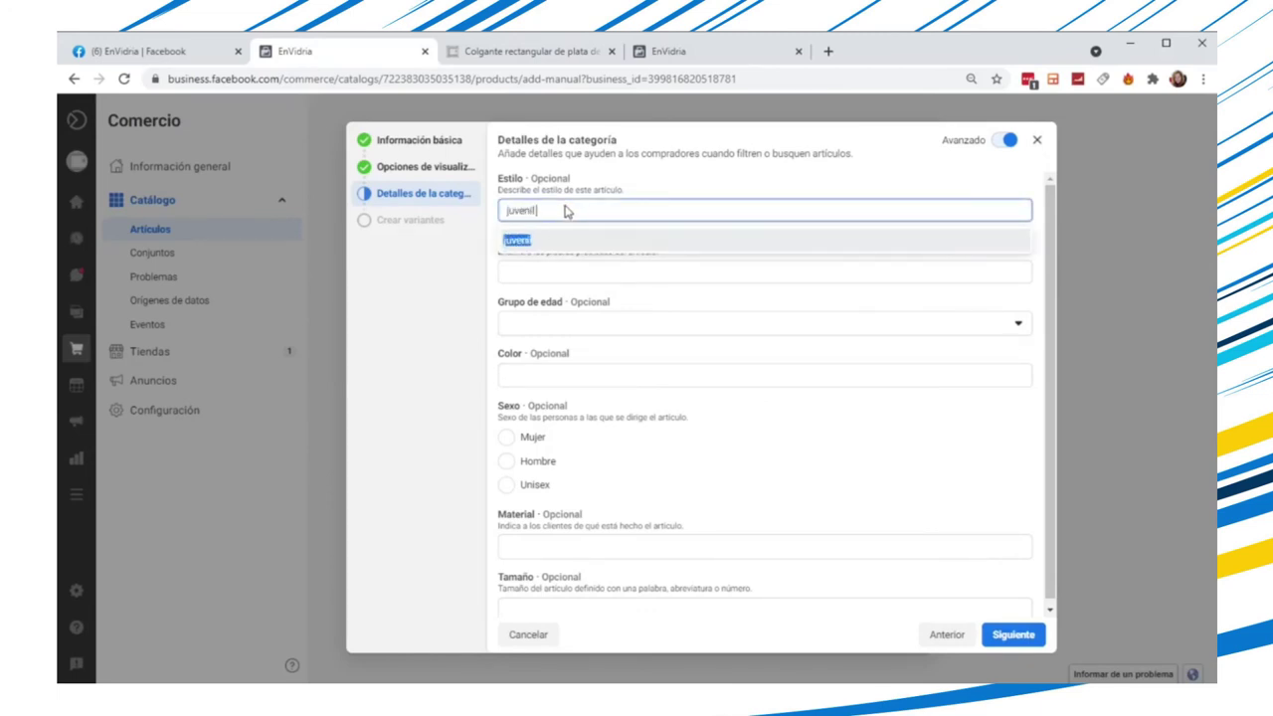
key("Tab")
left_click(576, 218)
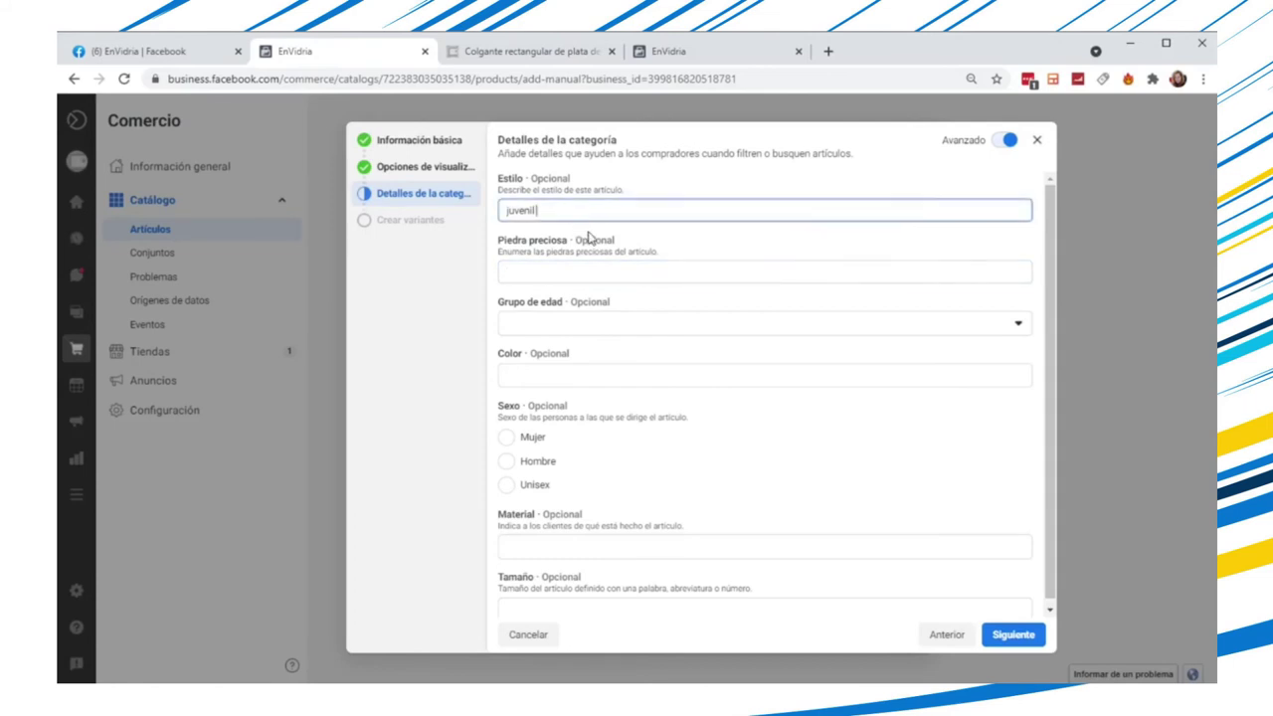
left_click(587, 239)
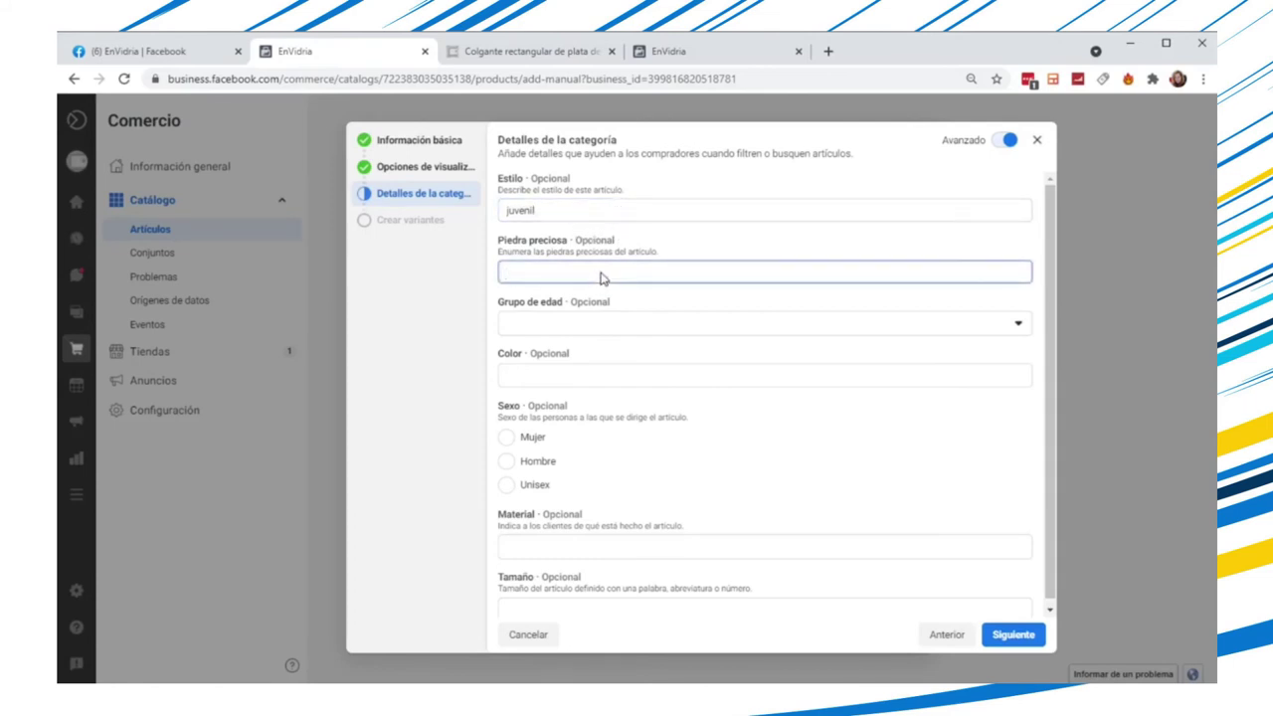
Set age group Adulto, gender Mujer and material plata, then advance to variants.
left_click(587, 324)
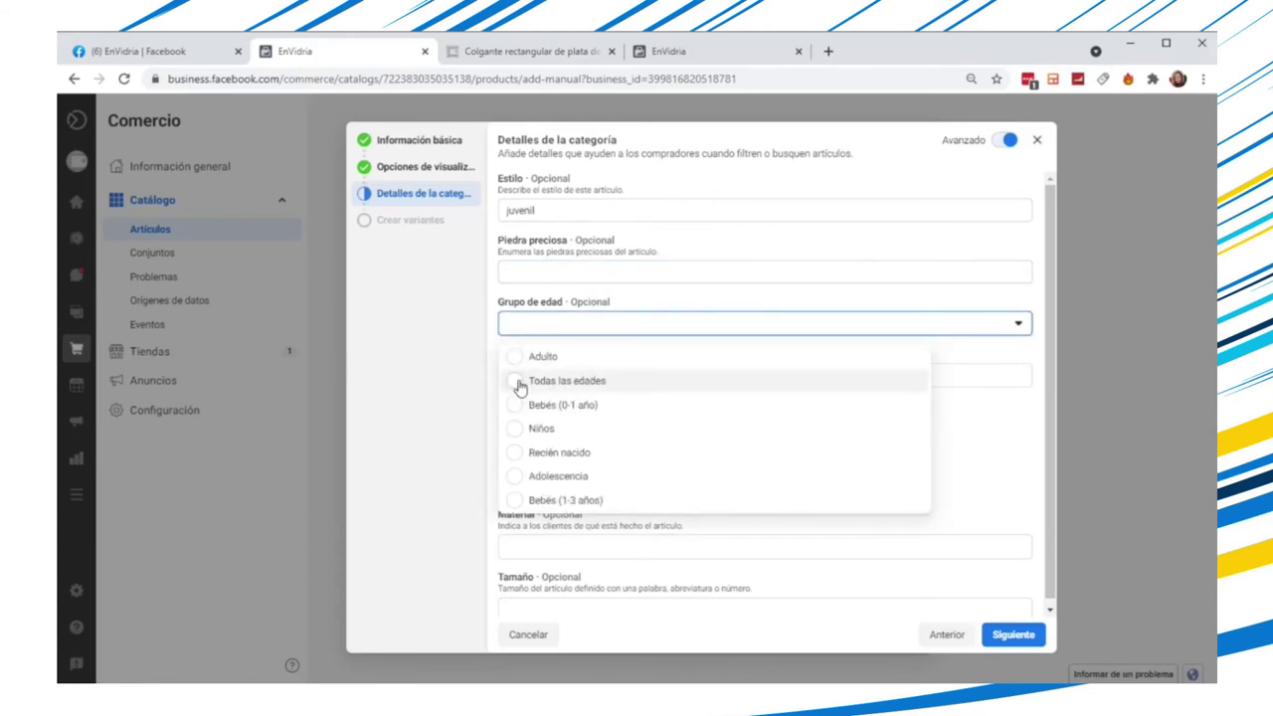
left_click(517, 356)
left_click(574, 377)
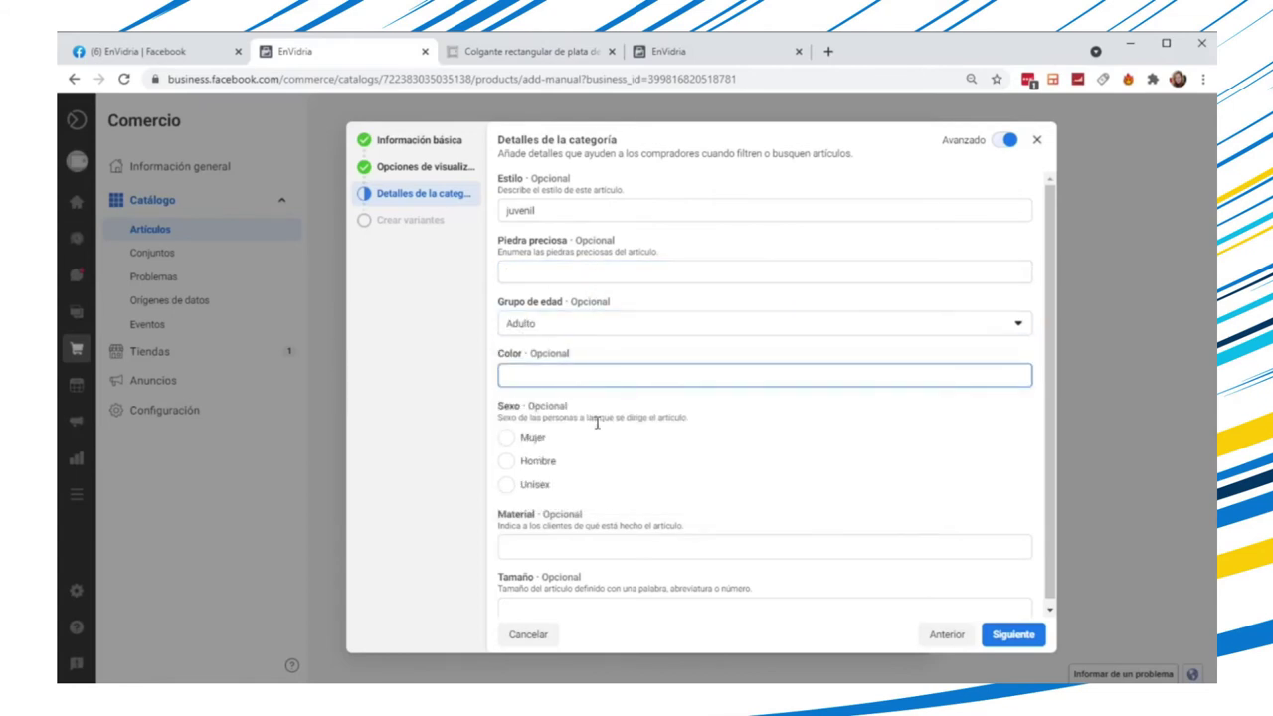
left_click(506, 438)
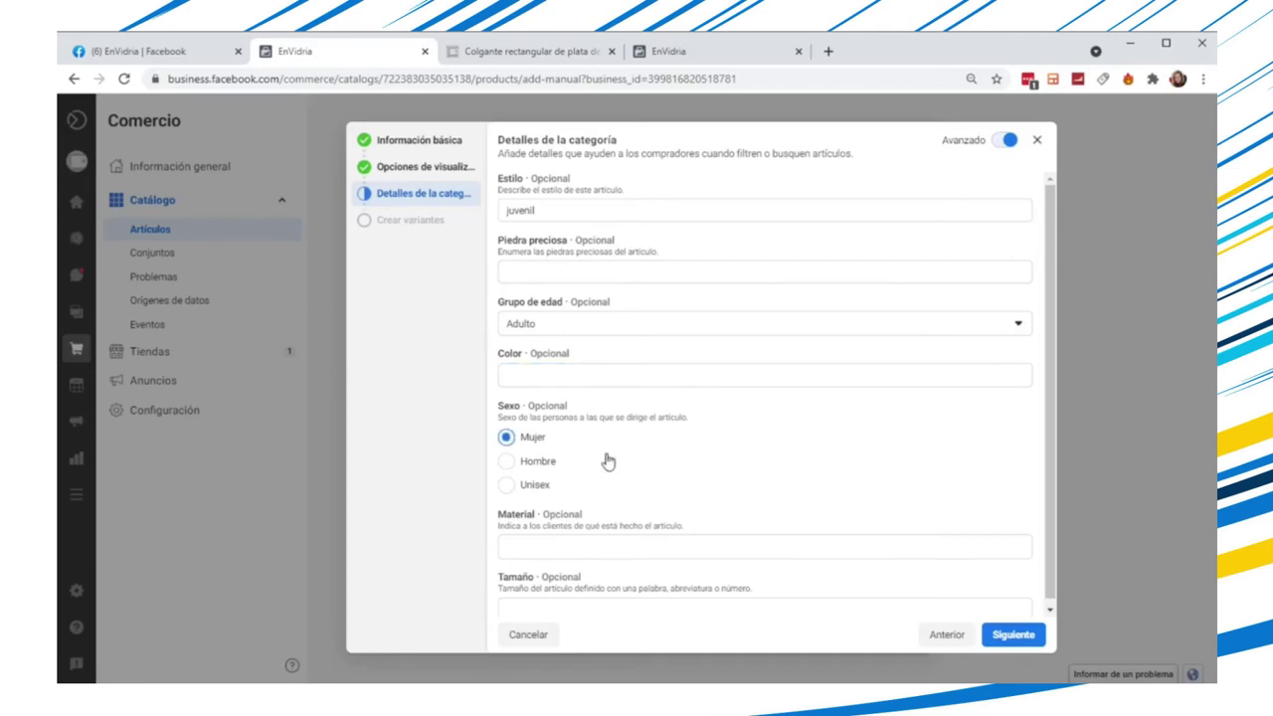
left_click(591, 553)
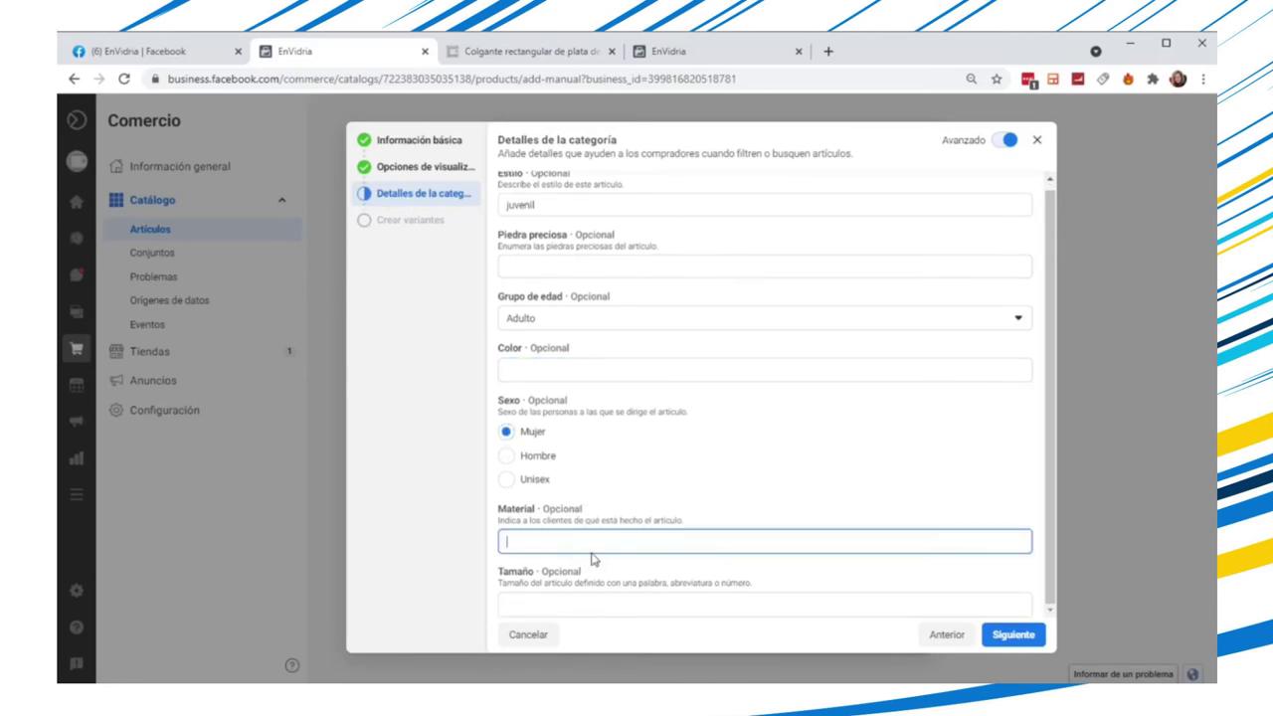
left_click(611, 605)
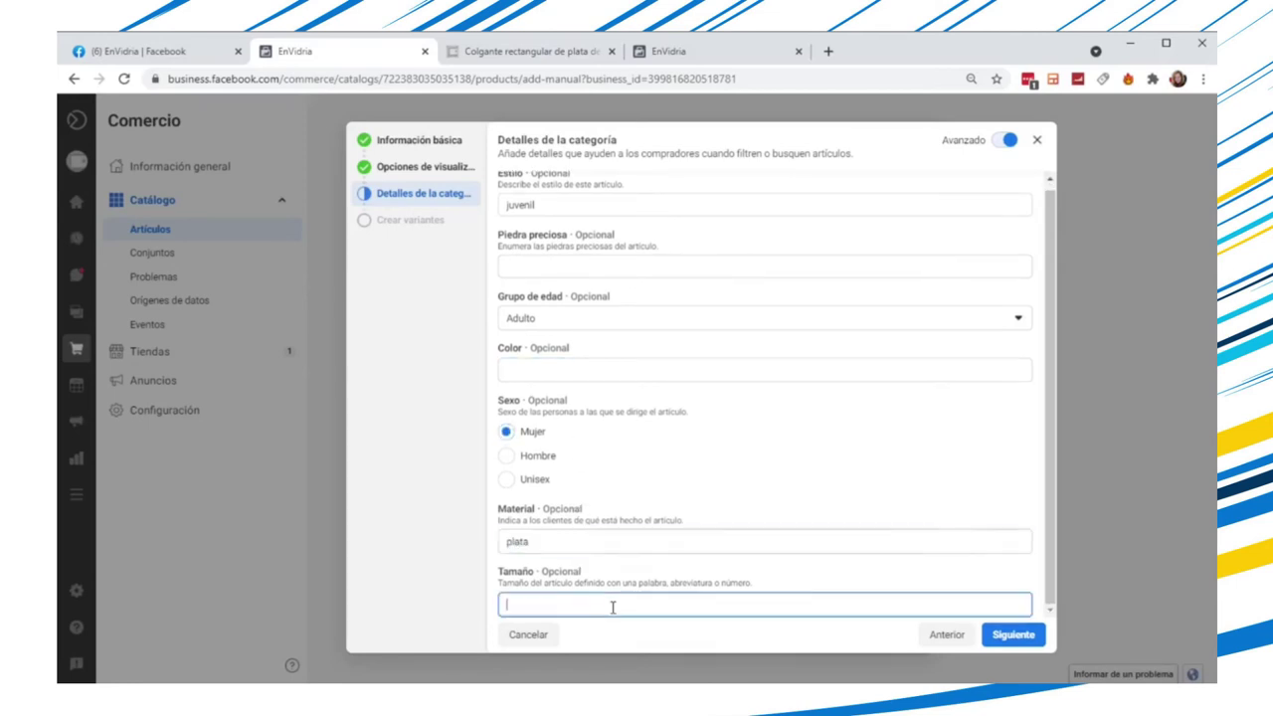
left_click(1014, 637)
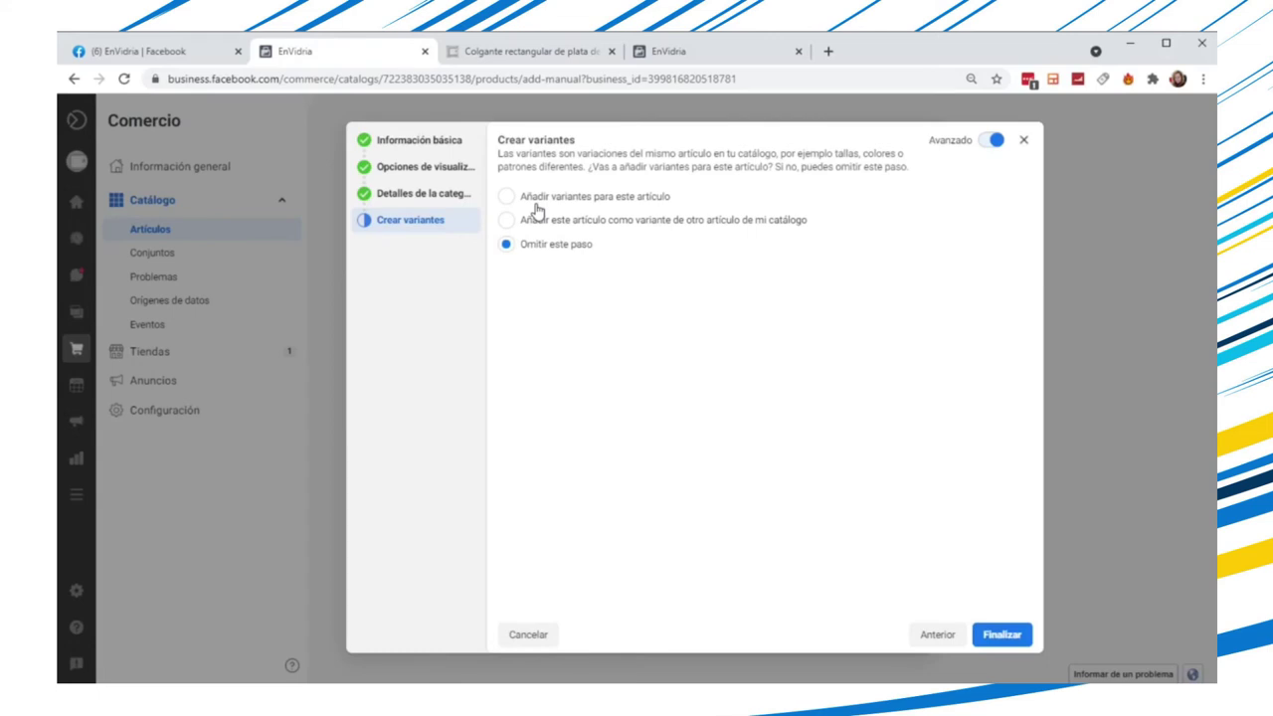
Add a Tamaño variant type with size options S, M and L.
left_click(535, 207)
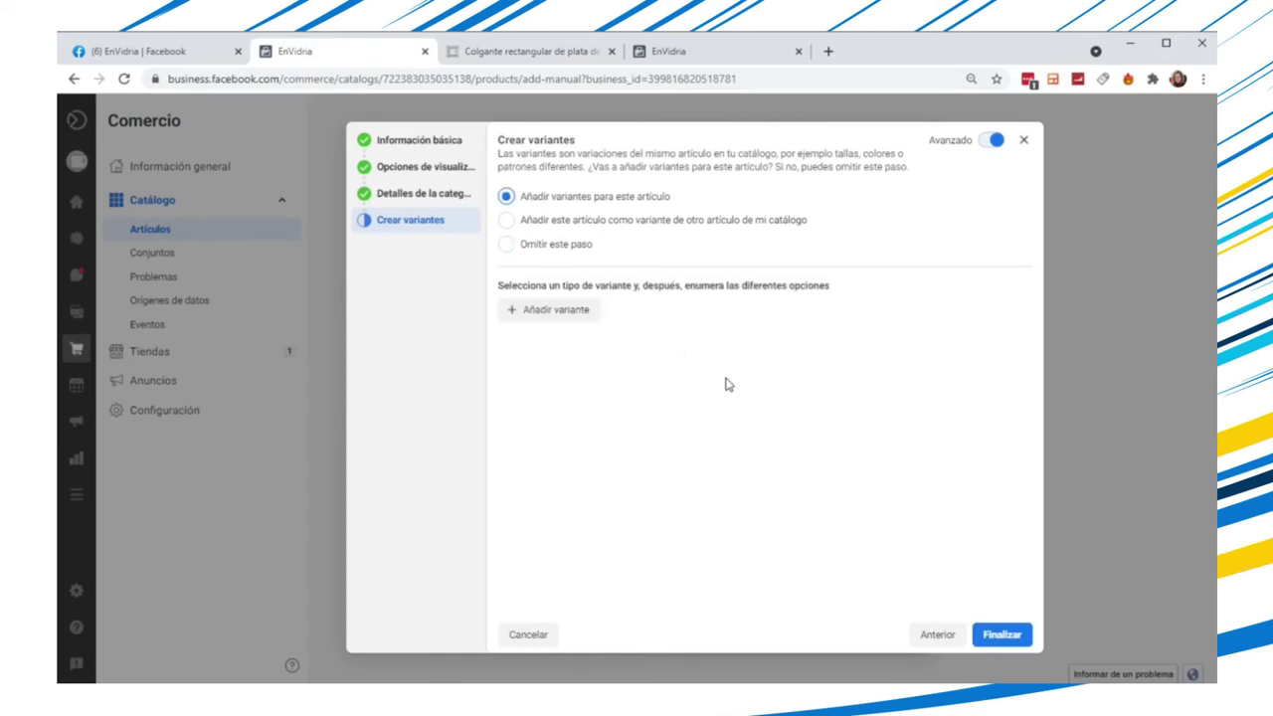
left_click(507, 313)
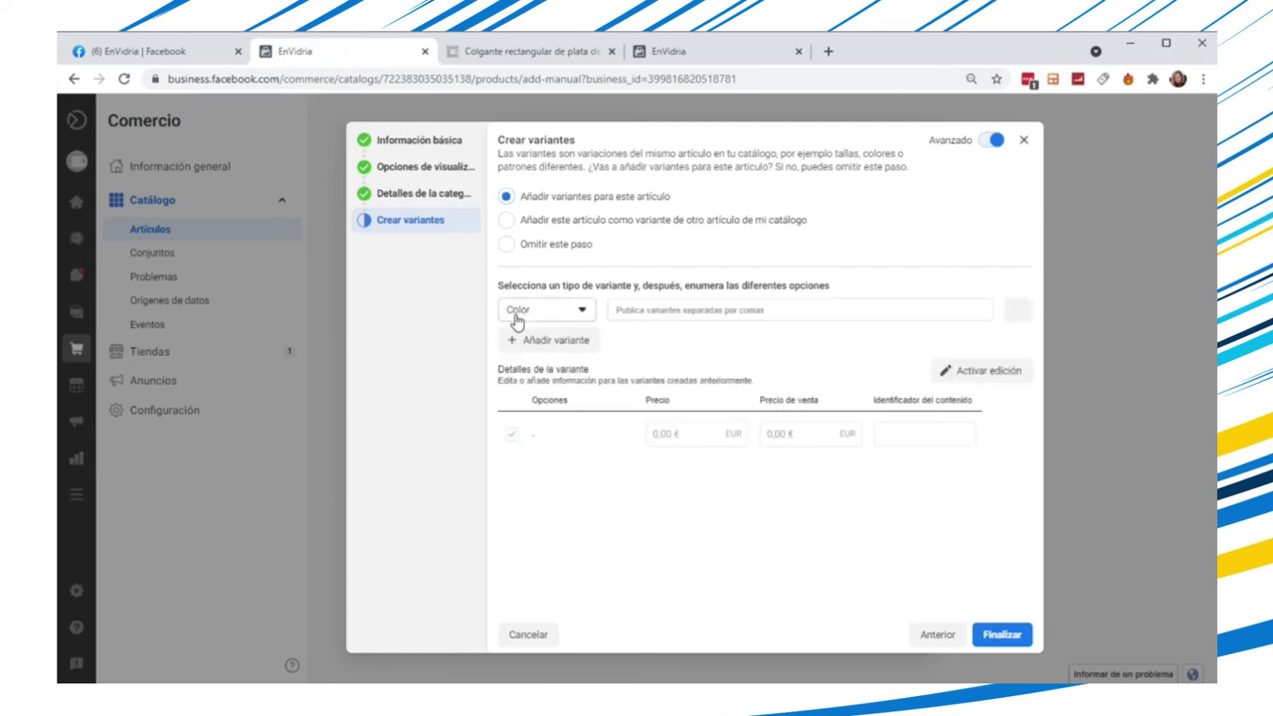
left_click(583, 311)
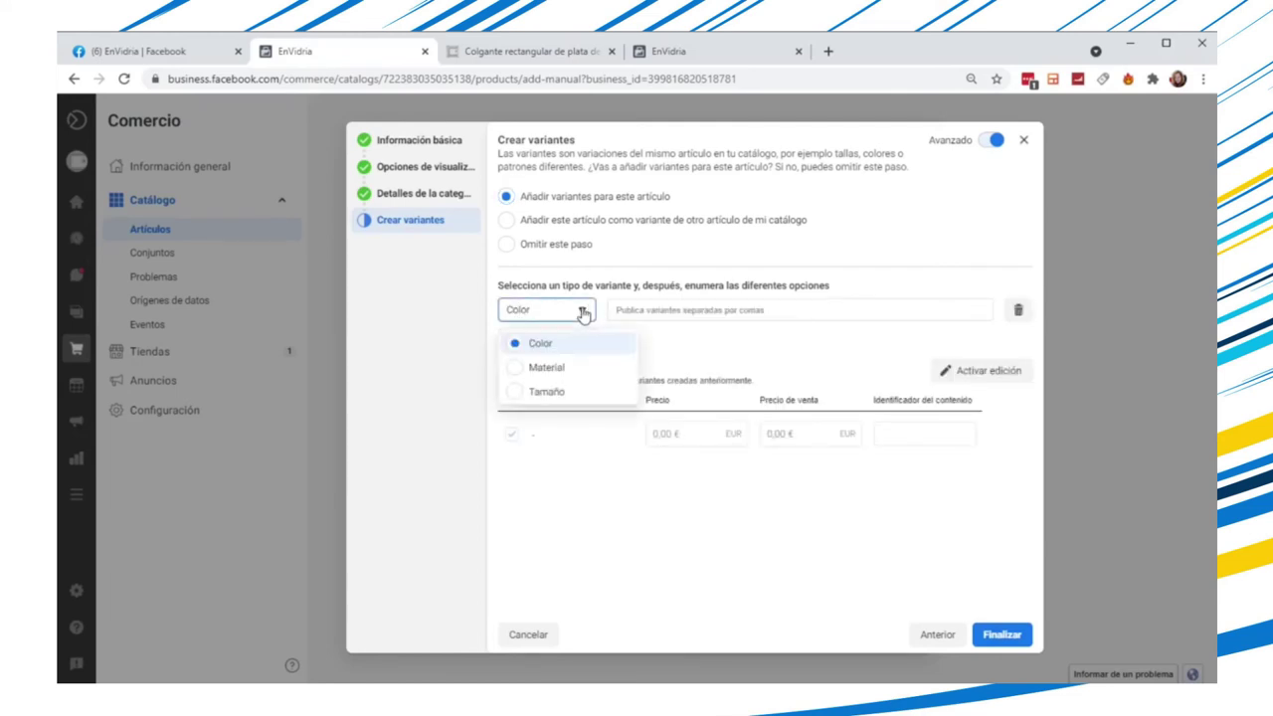
left_click(546, 394)
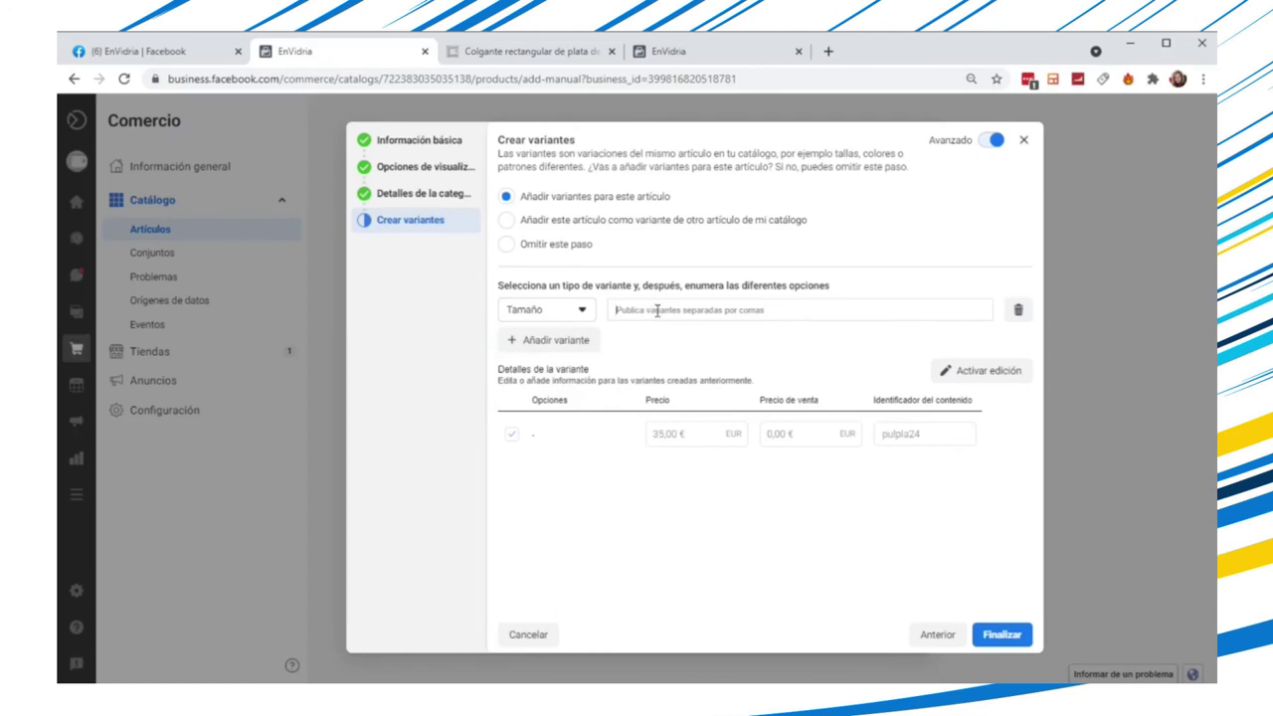
left_click(657, 310)
type("S,")
type("M")
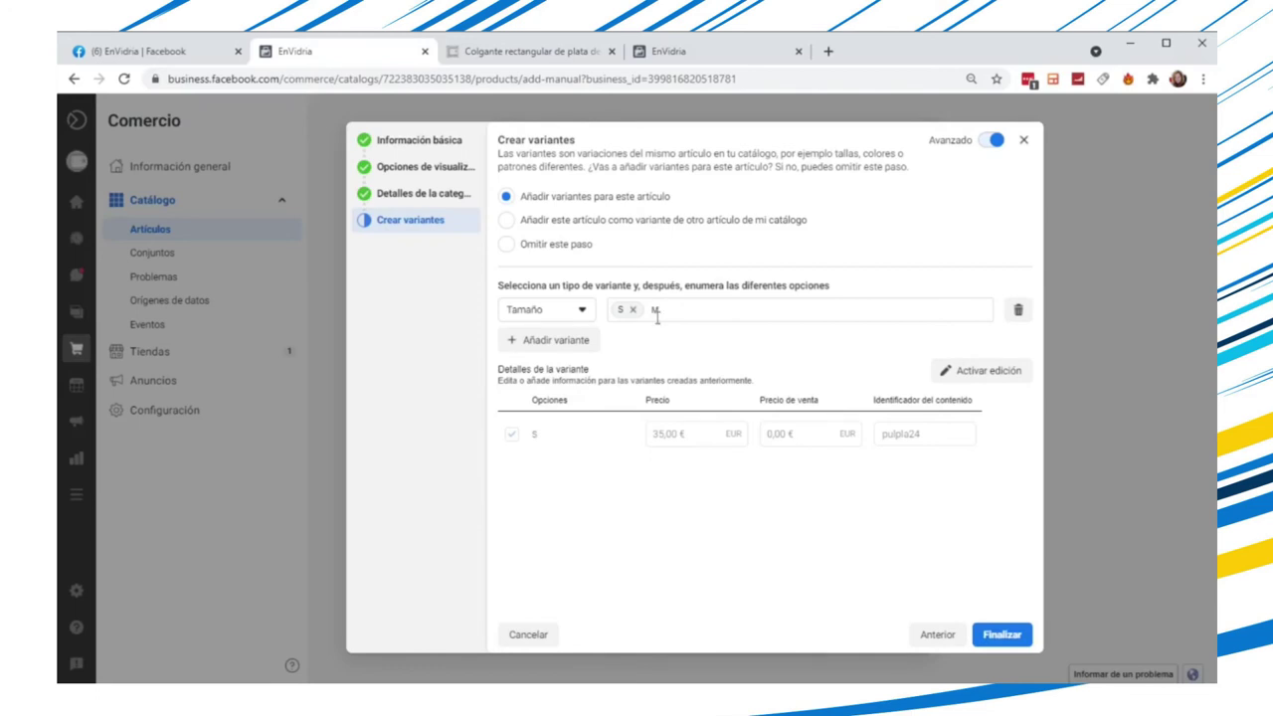
type(",")
type("L")
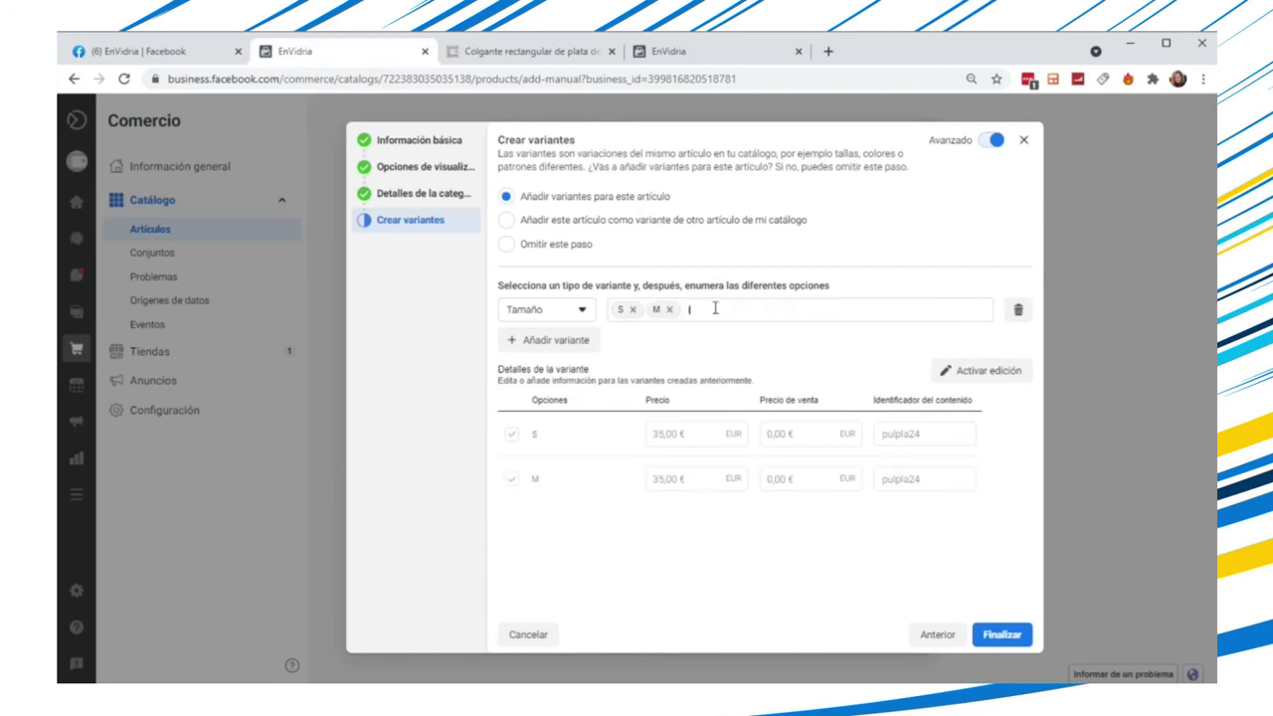
key("BackSpace")
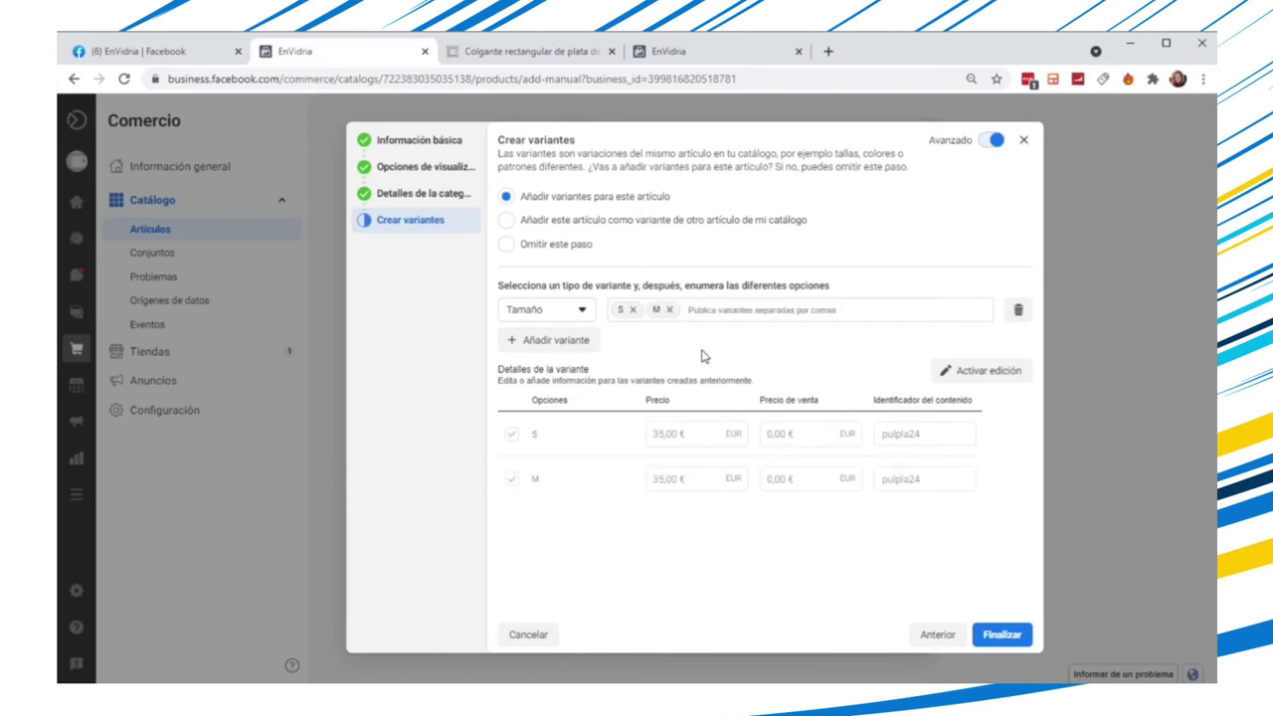
type("L")
key("Return")
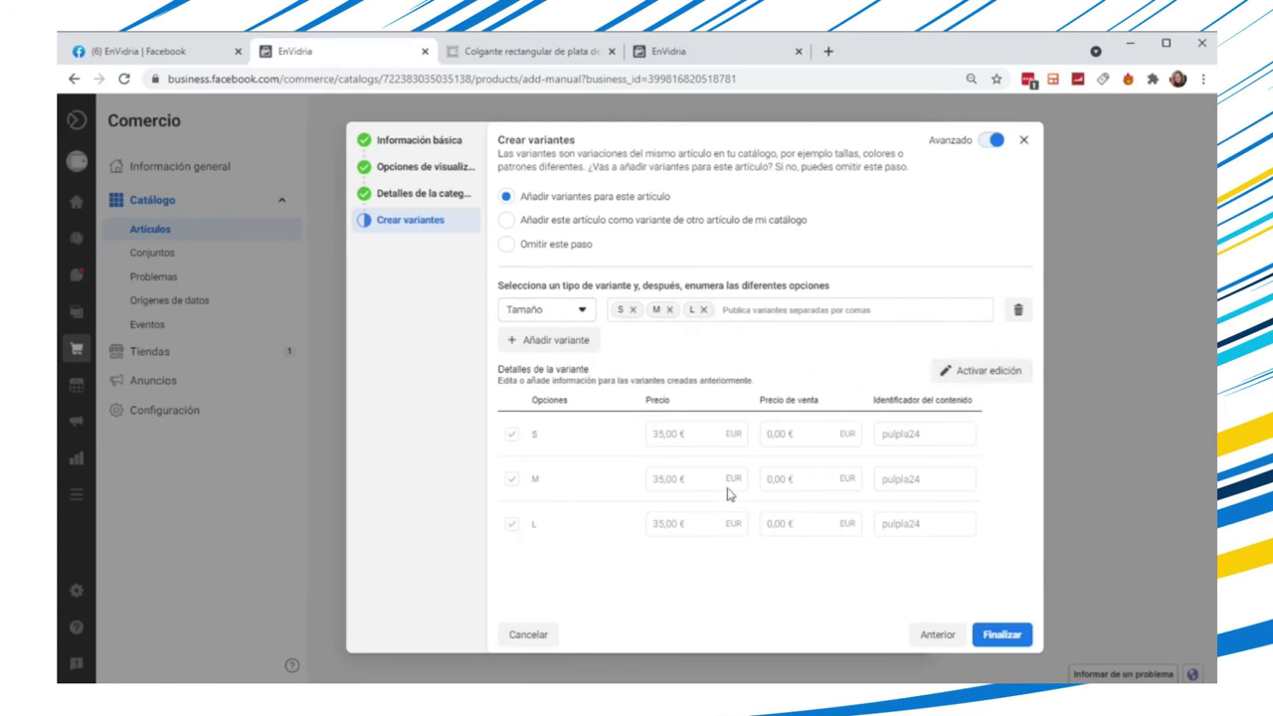
Give the variants content IDs pulpla24S, pulpla24M, pulpla24L at 35,00 € and submit them.
left_click(994, 374)
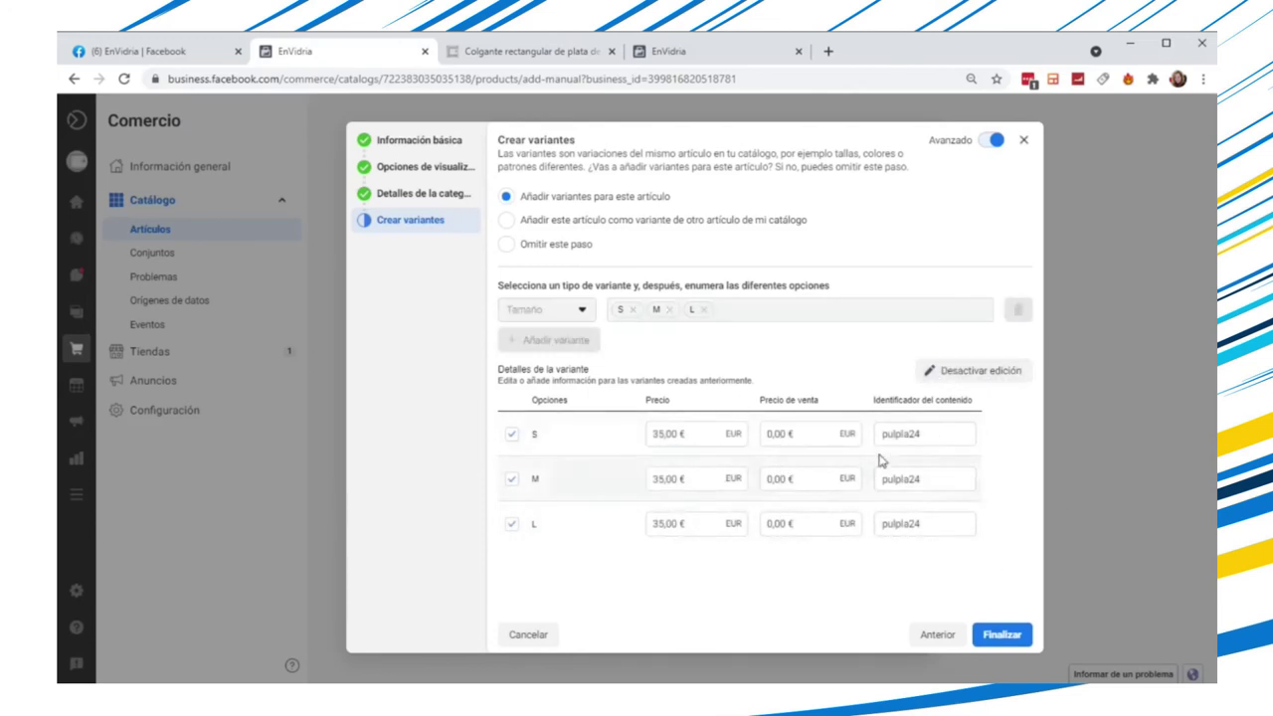
left_click(947, 442)
left_click(952, 477)
left_click(953, 522)
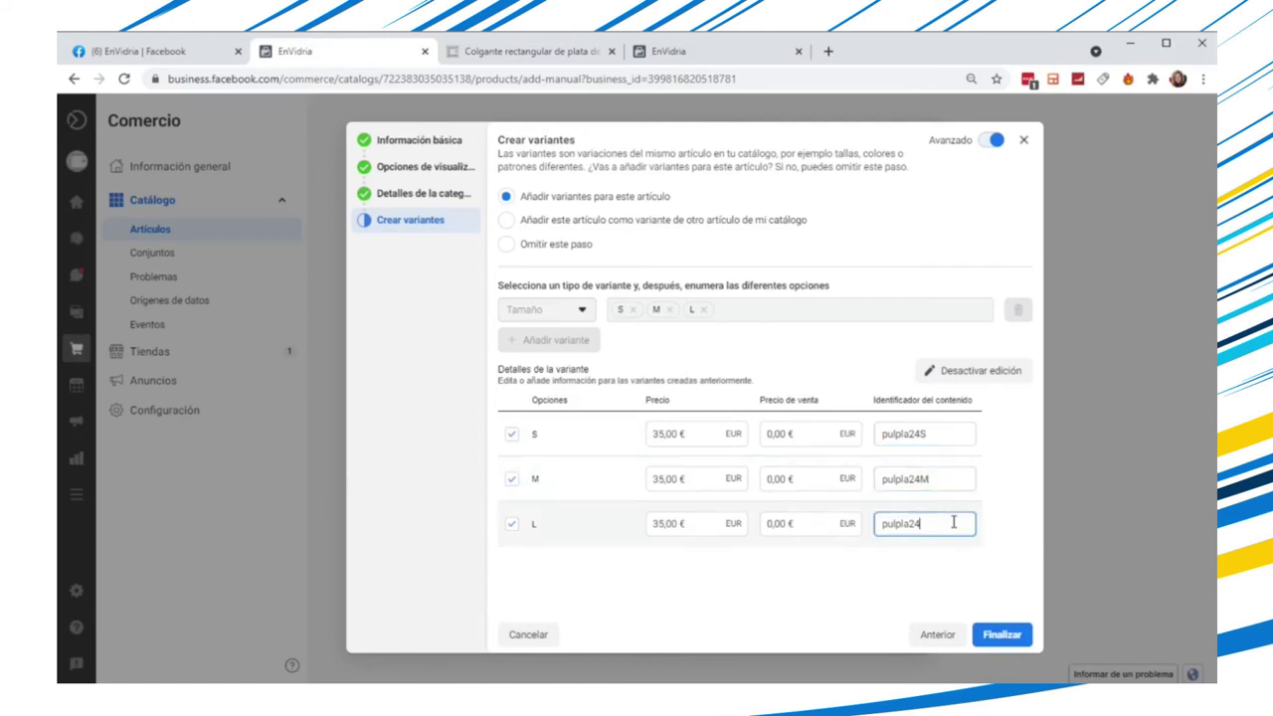
left_click(801, 433)
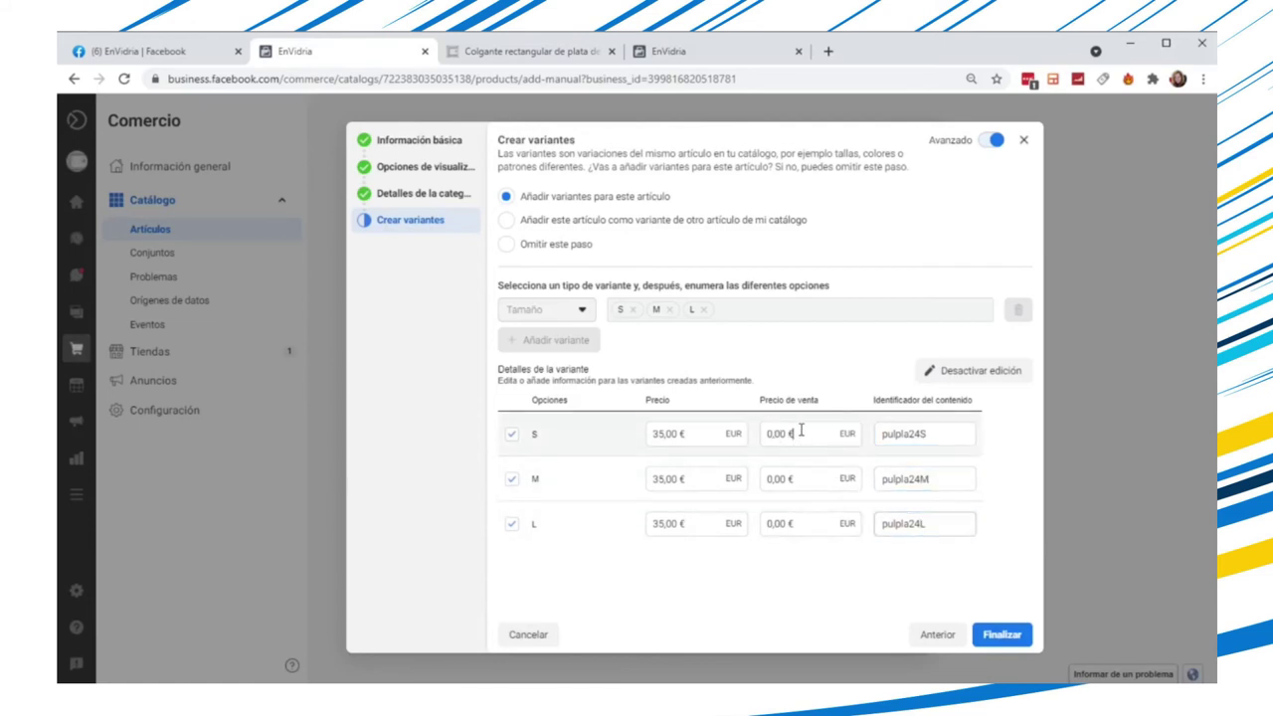
left_click(1002, 635)
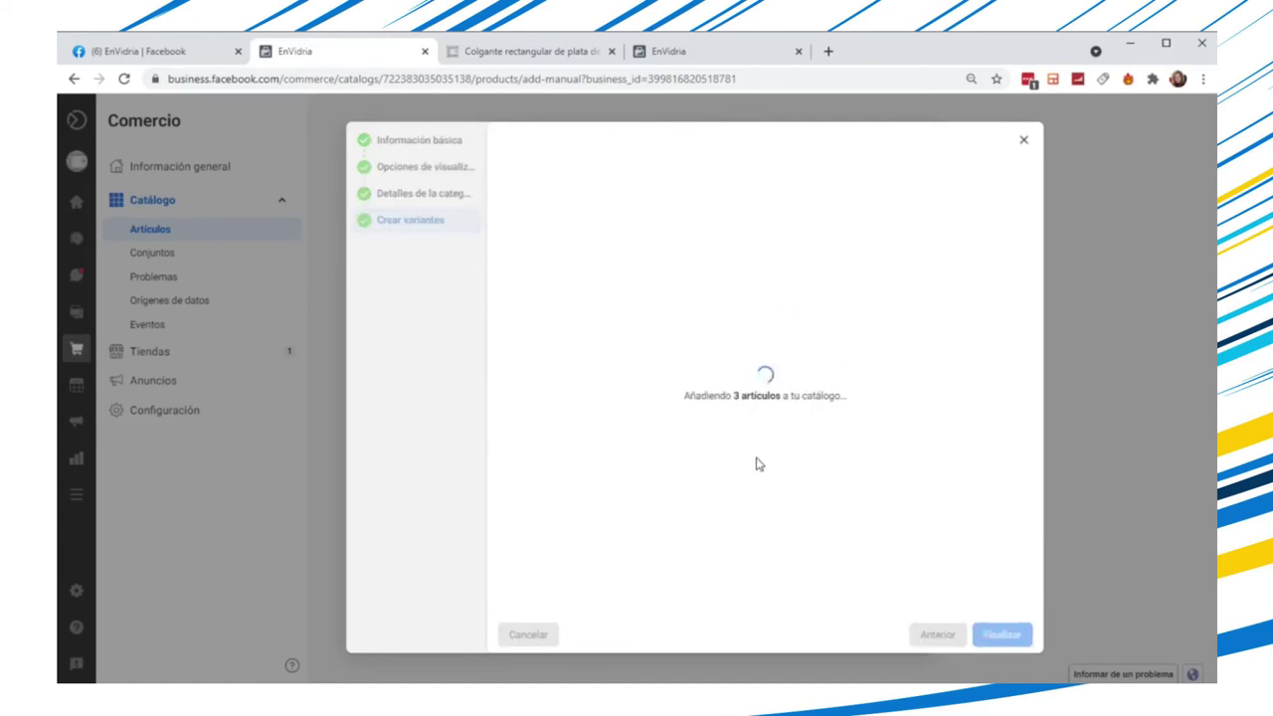
Close the new empty product form, confirming Salir.
left_click(961, 634)
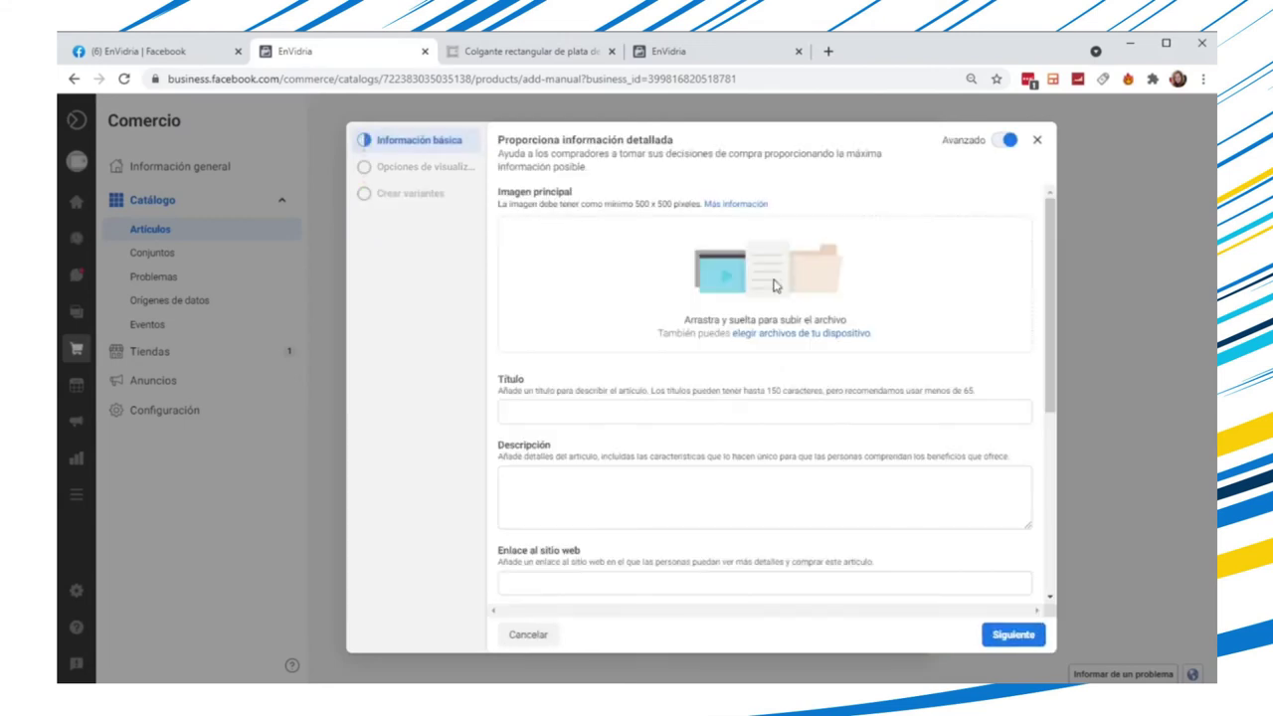
left_click(1036, 140)
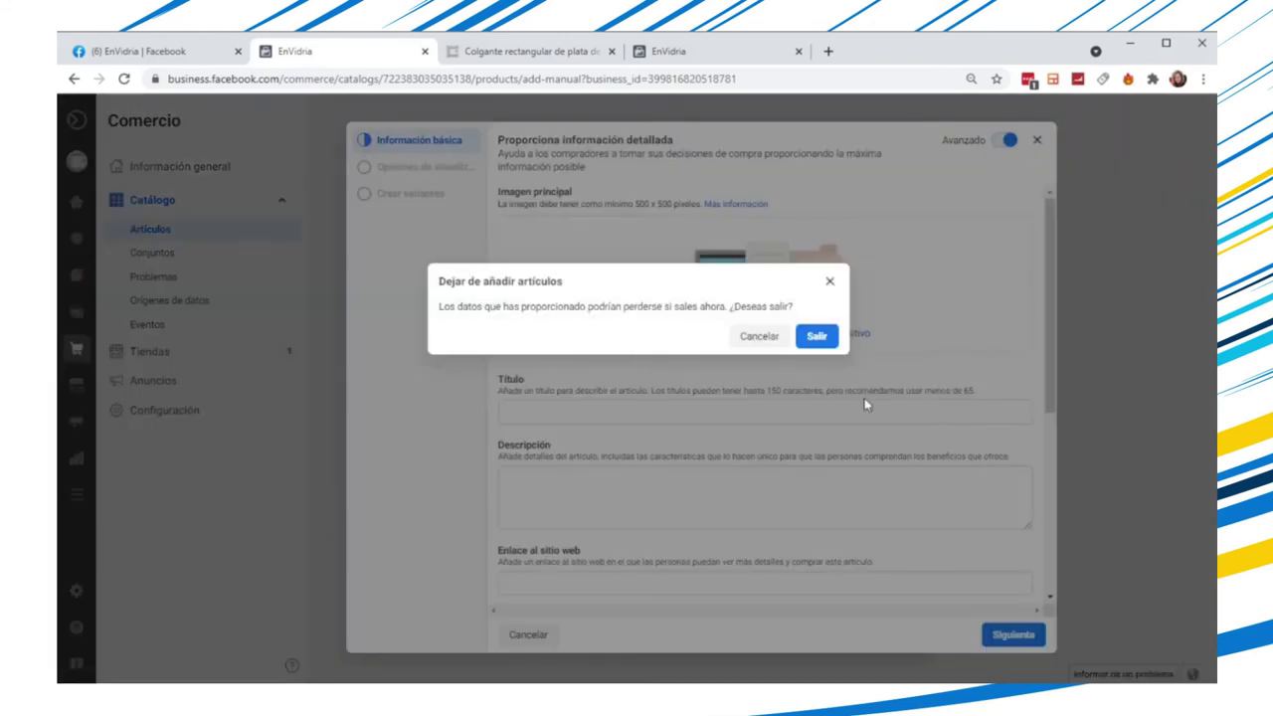
left_click(817, 336)
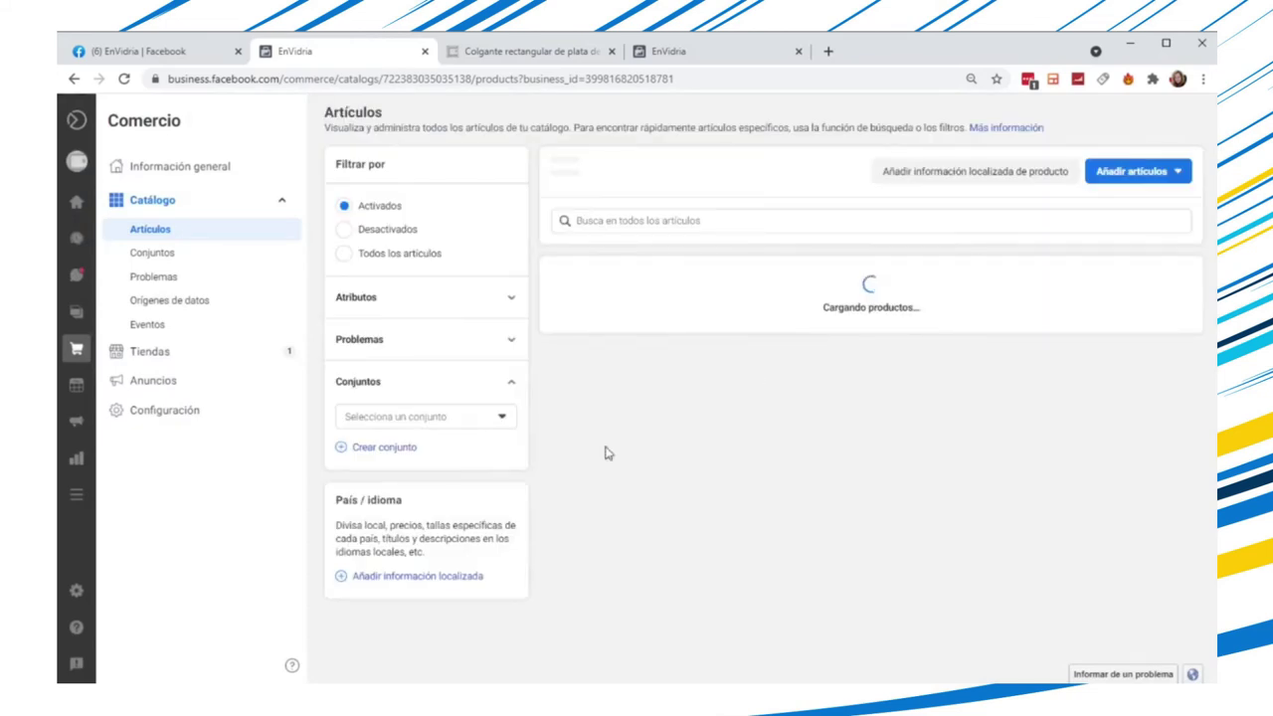
Filter to Desactivados and expand Pulsera de plata to show its M, L and S variants.
left_click(344, 229)
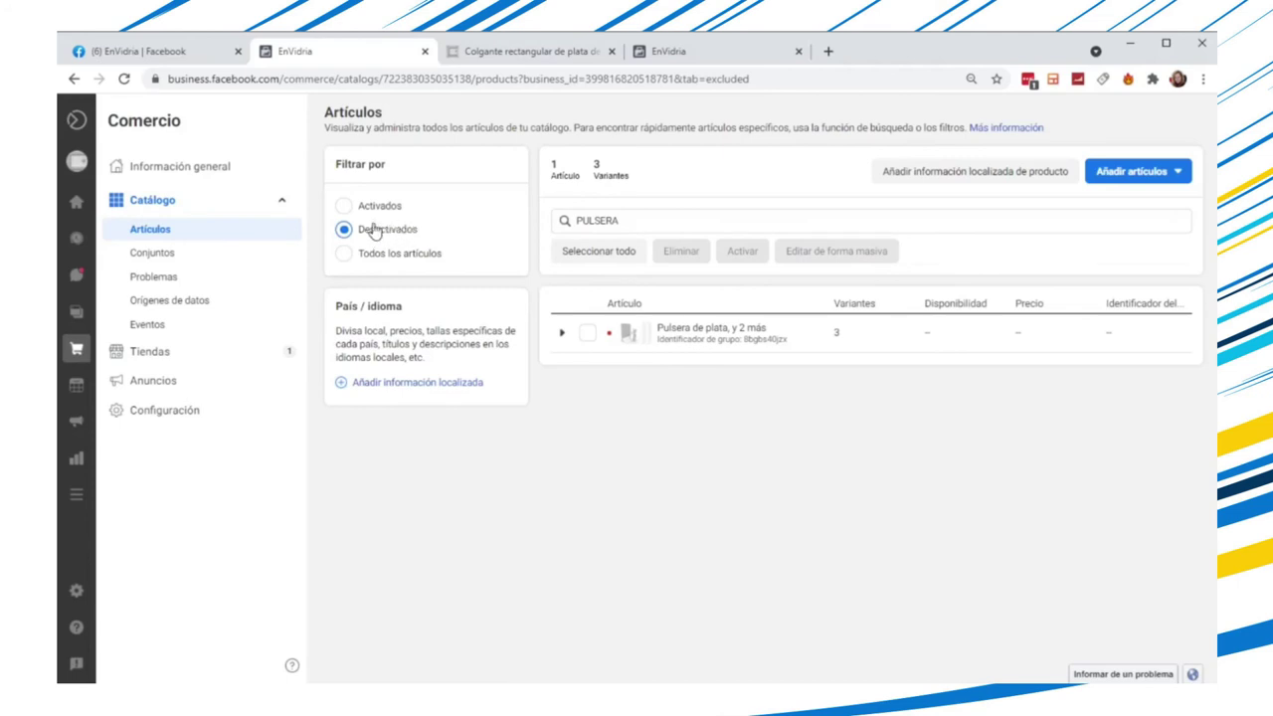
left_click(716, 340)
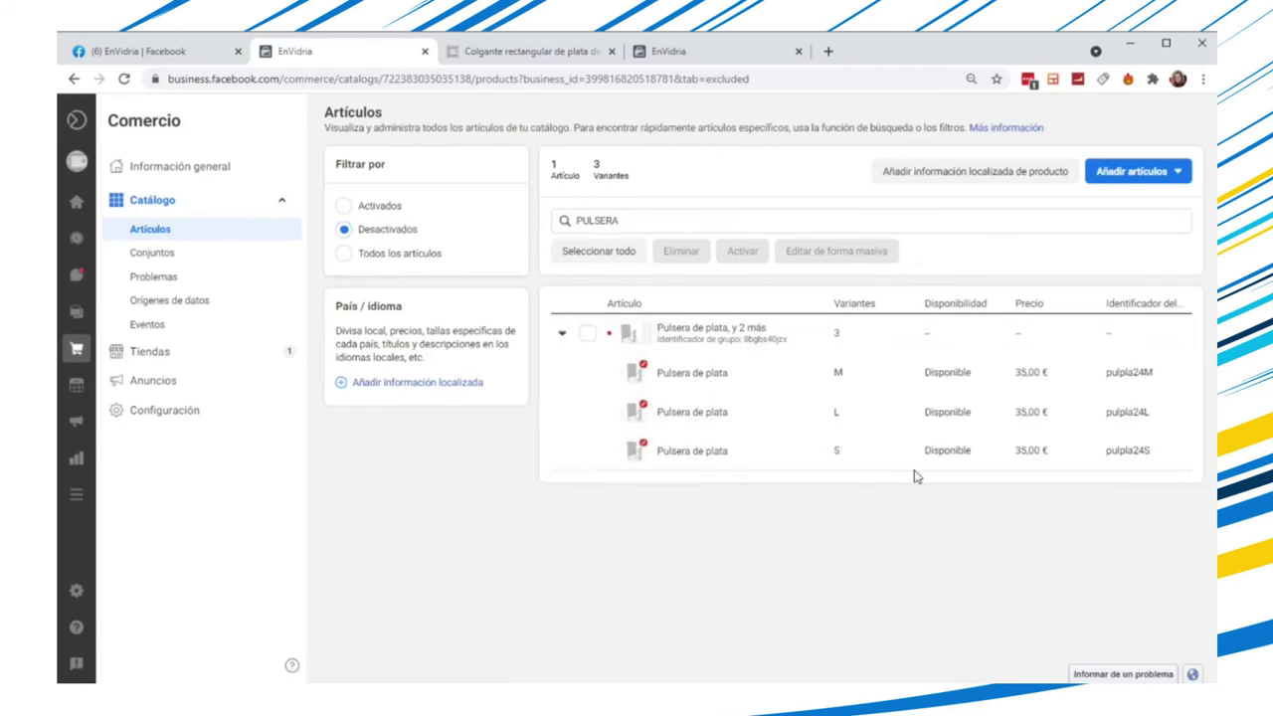
left_click(589, 336)
left_click(588, 336)
Browse the EnVidria Facebook page's Tienda and its full product list, then return.
left_click(189, 51)
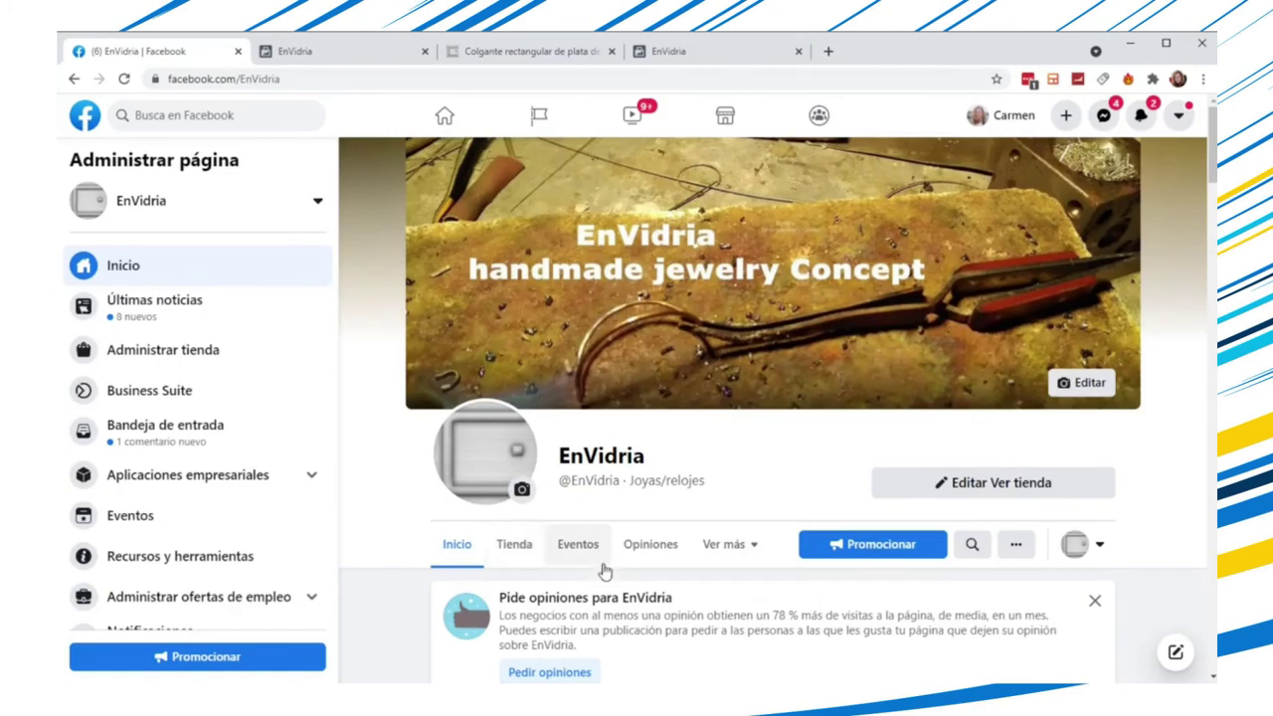
left_click(515, 549)
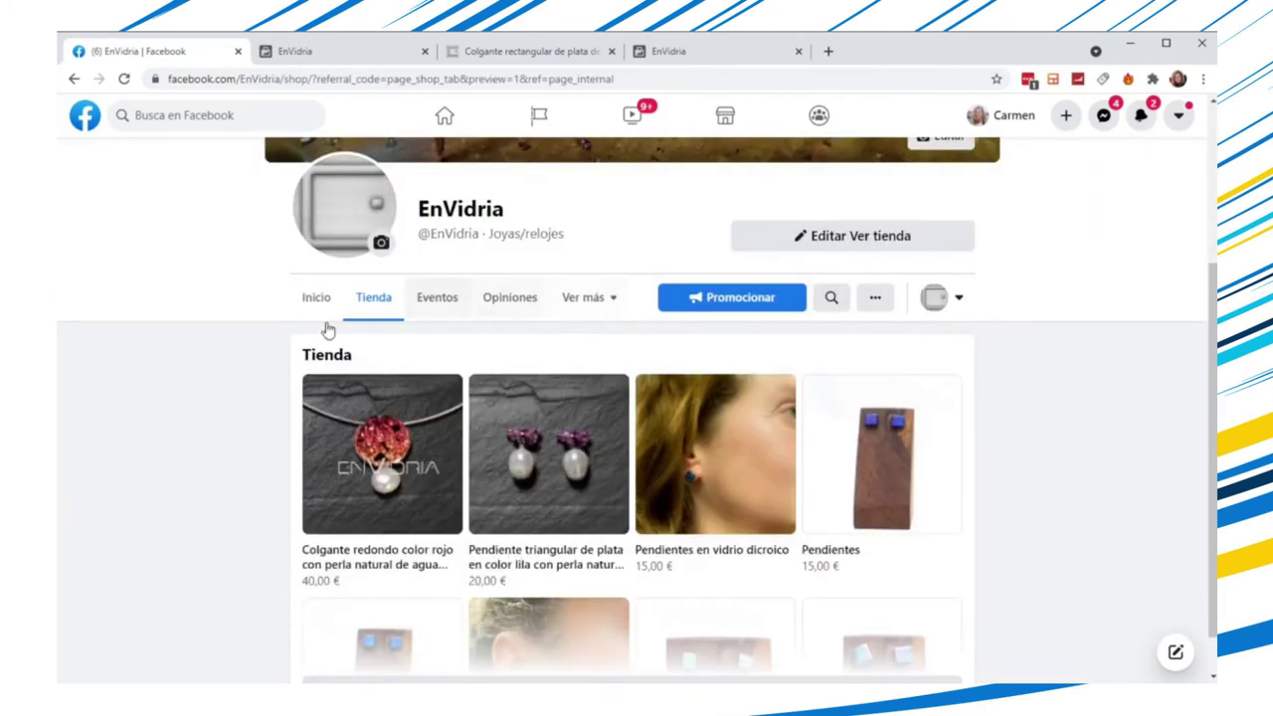
scroll(699, 492, "down", 1)
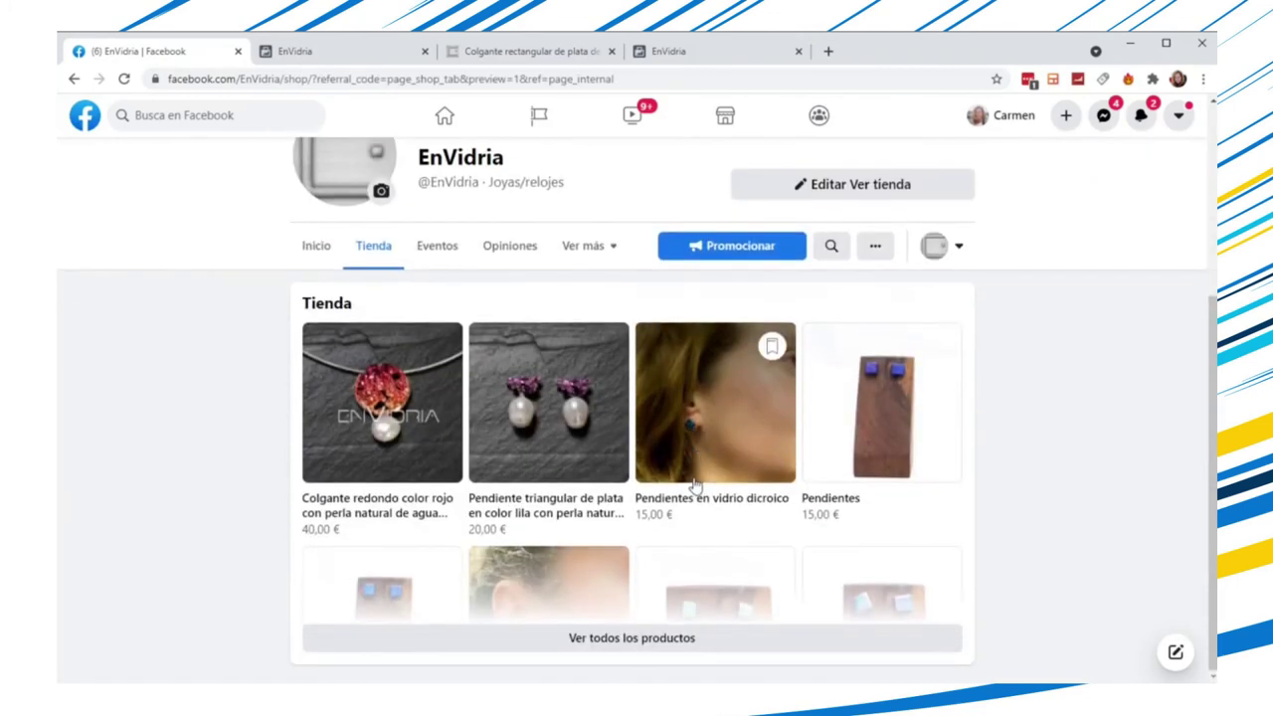
left_click(613, 638)
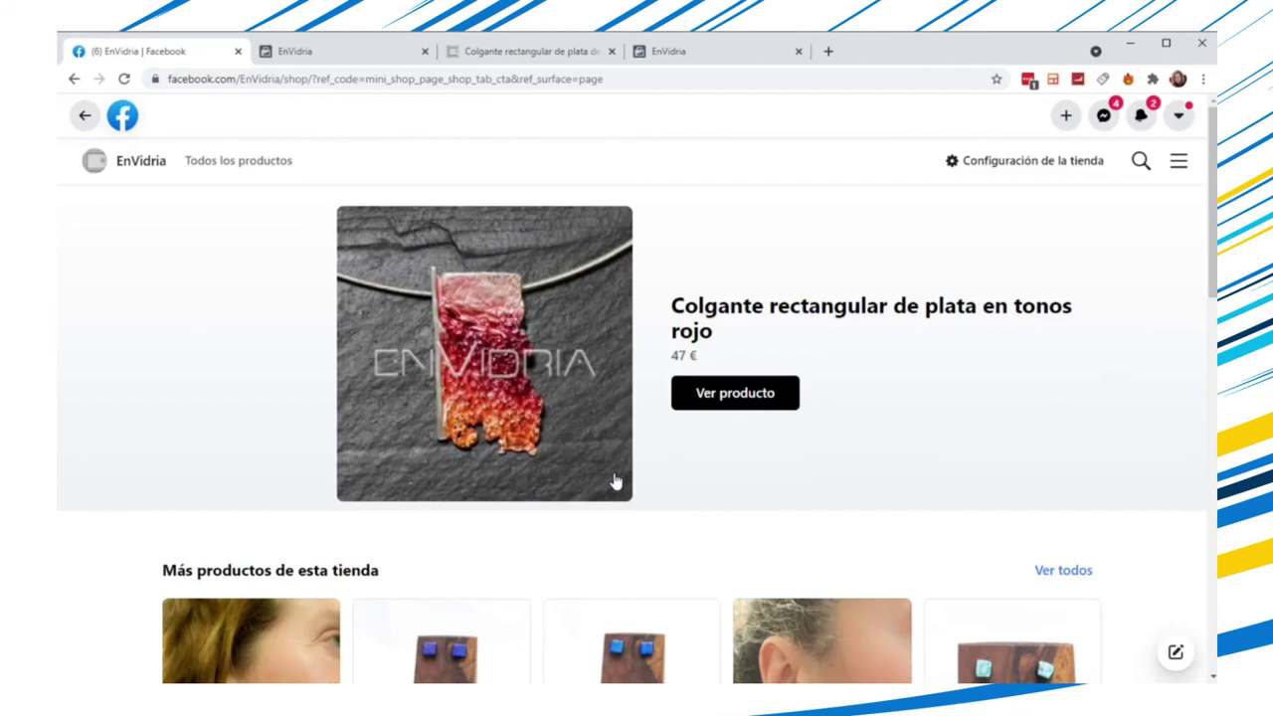
left_click(84, 116)
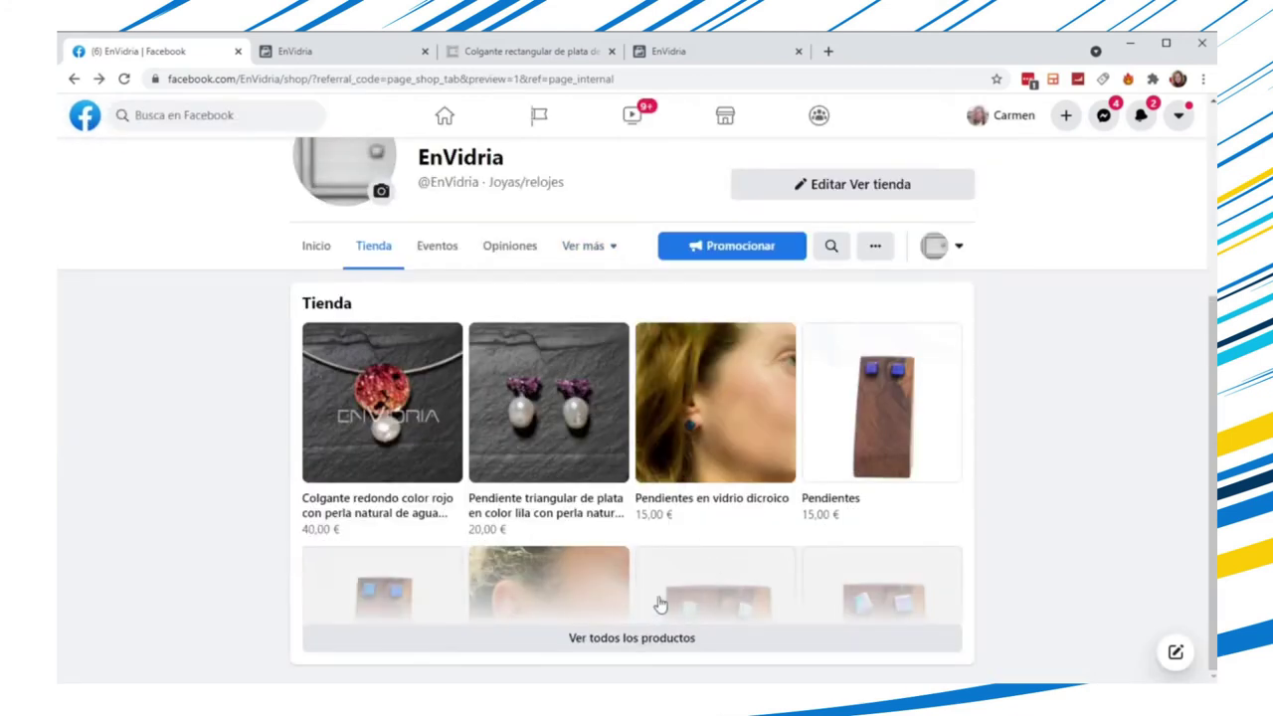
View the lilac triangular pearl earrings' photos and open them on the EnVidria website.
left_click(541, 512)
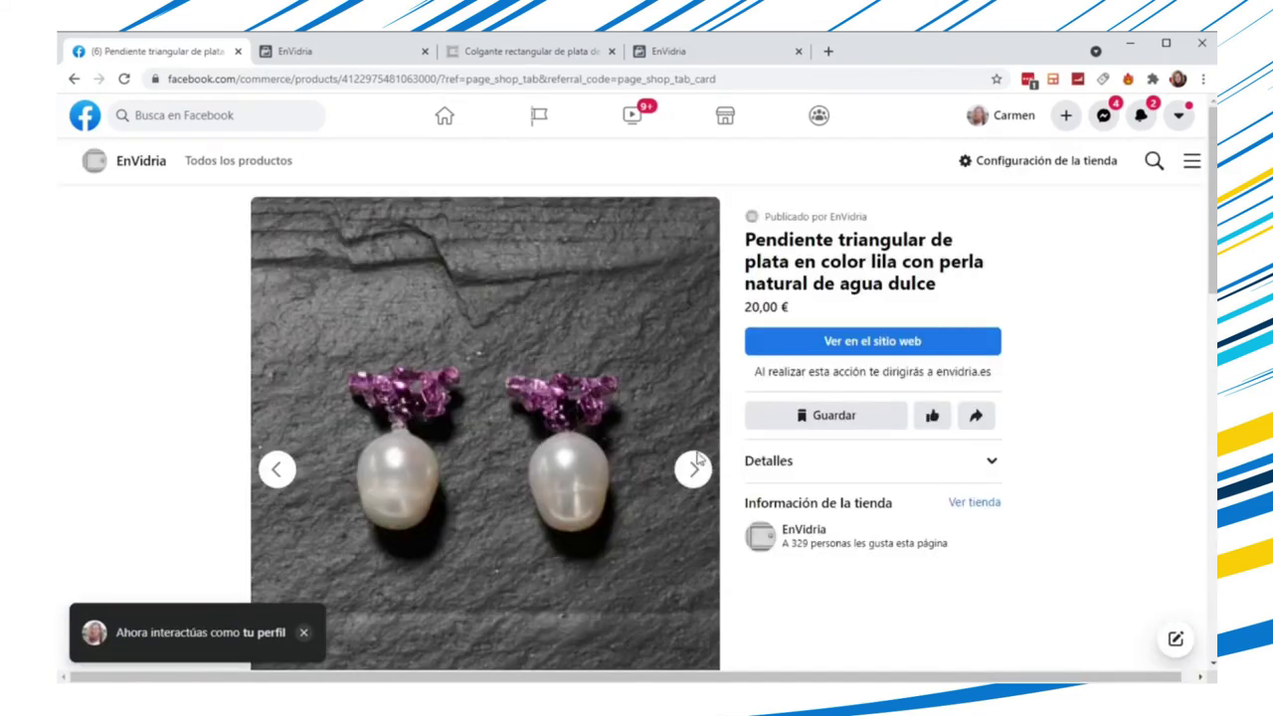
left_click(694, 472)
left_click(695, 478)
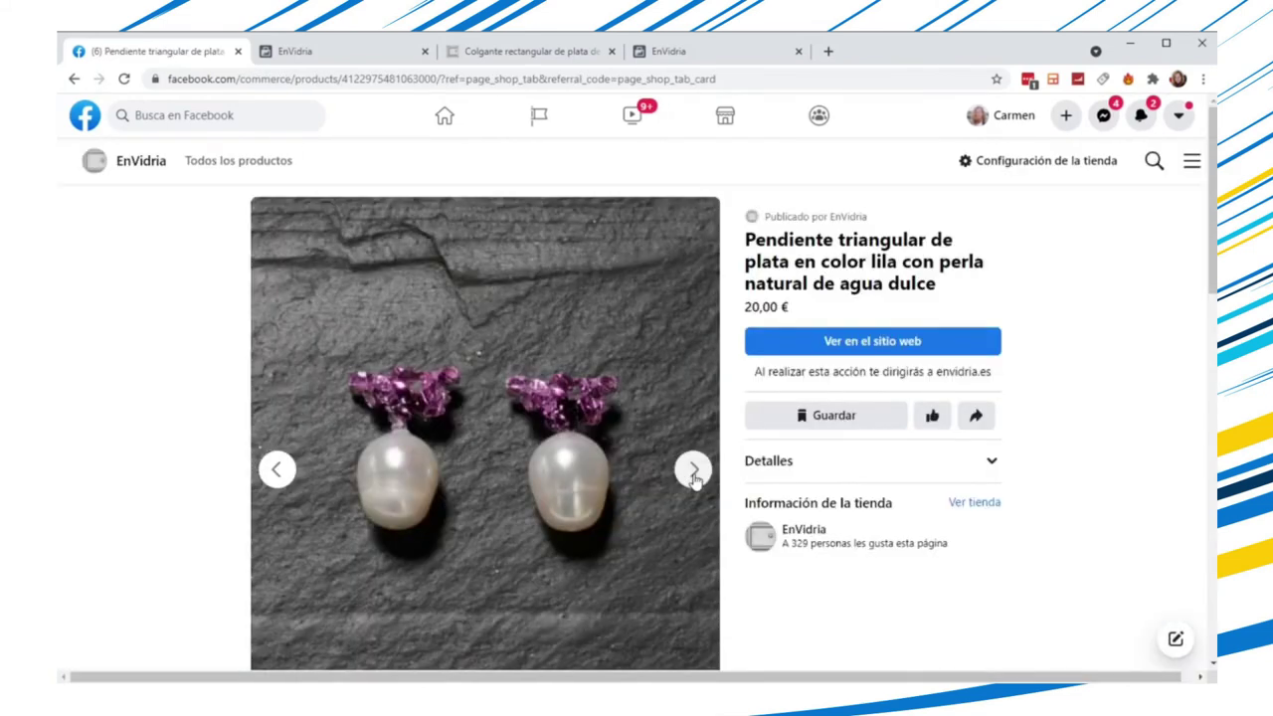
left_click(694, 474)
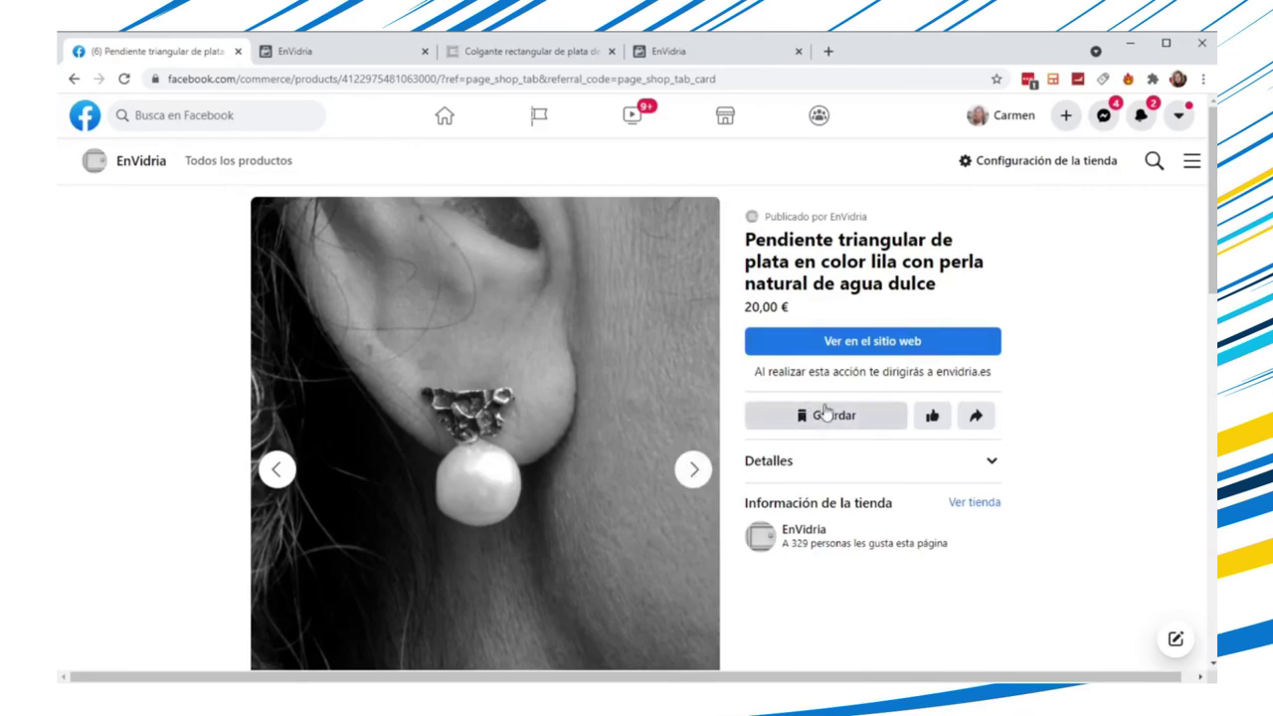
scroll(863, 521, "down", 2)
scroll(864, 521, "down", 5)
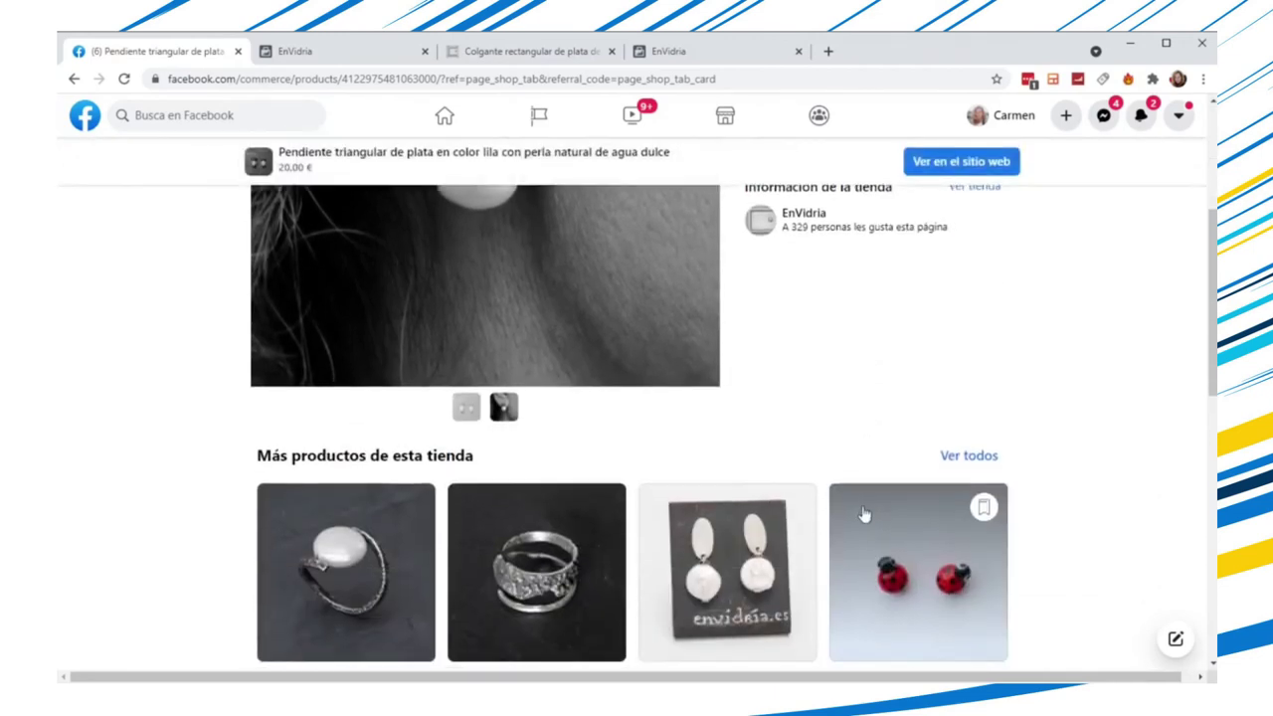
scroll(609, 454, "down", 2)
scroll(610, 453, "up", 8)
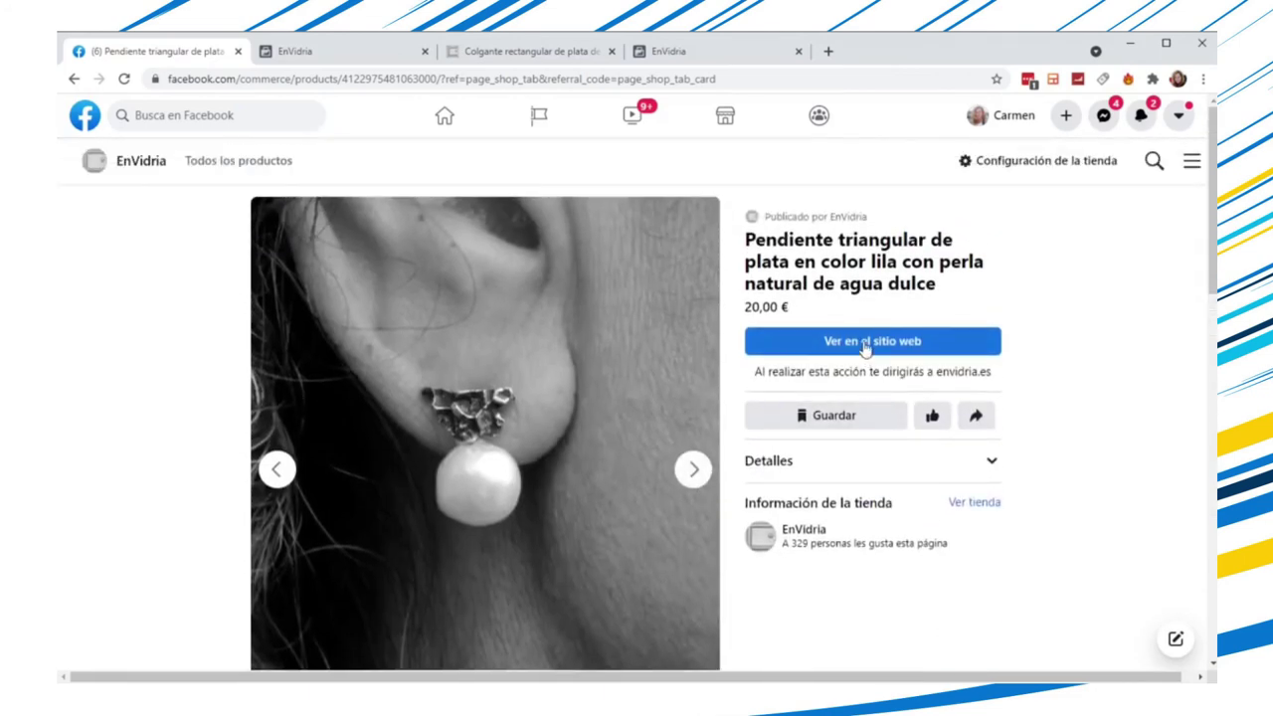
left_click(865, 344)
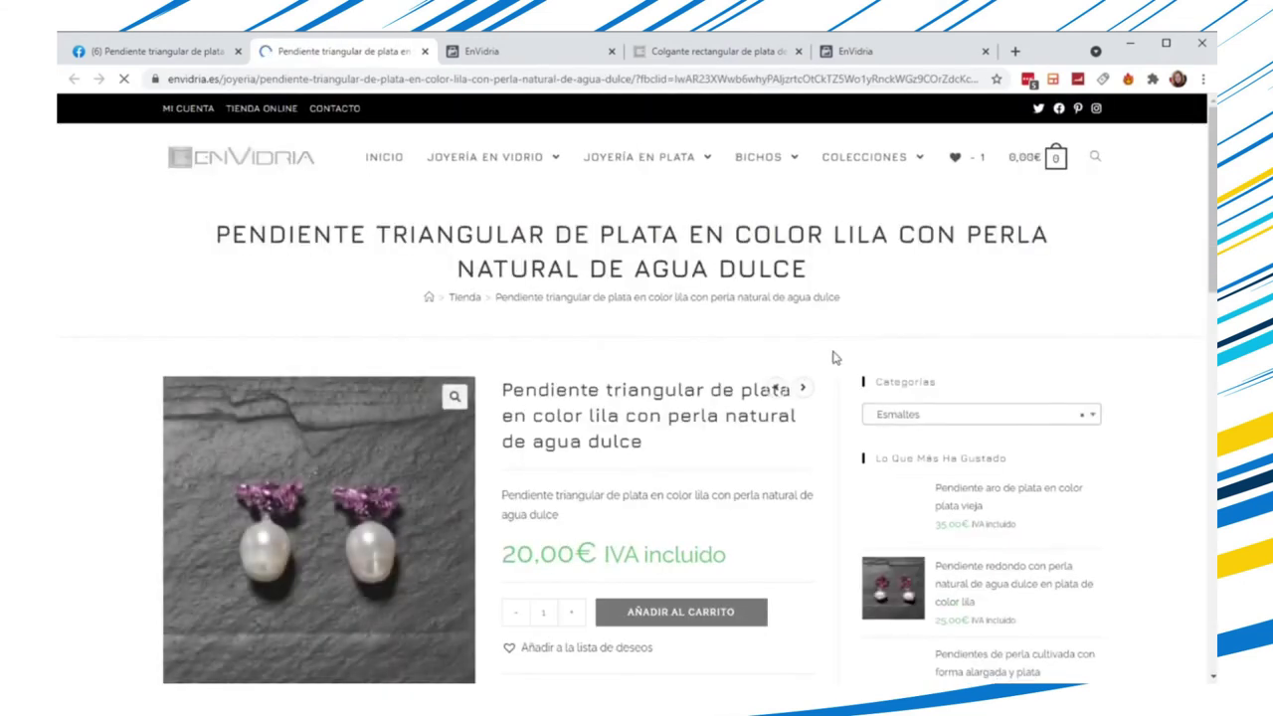
left_click(100, 52)
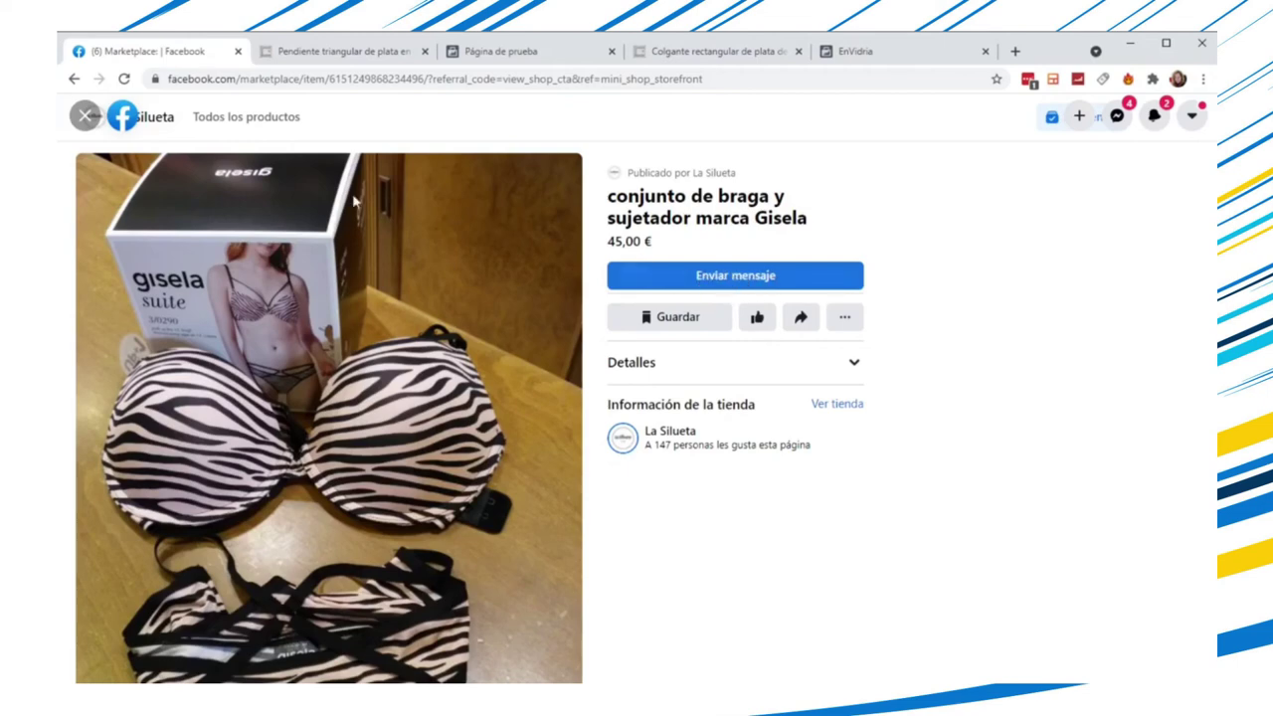
Open La Silueta's shop and its 'Camisón manga corta algodón' listing.
left_click(86, 115)
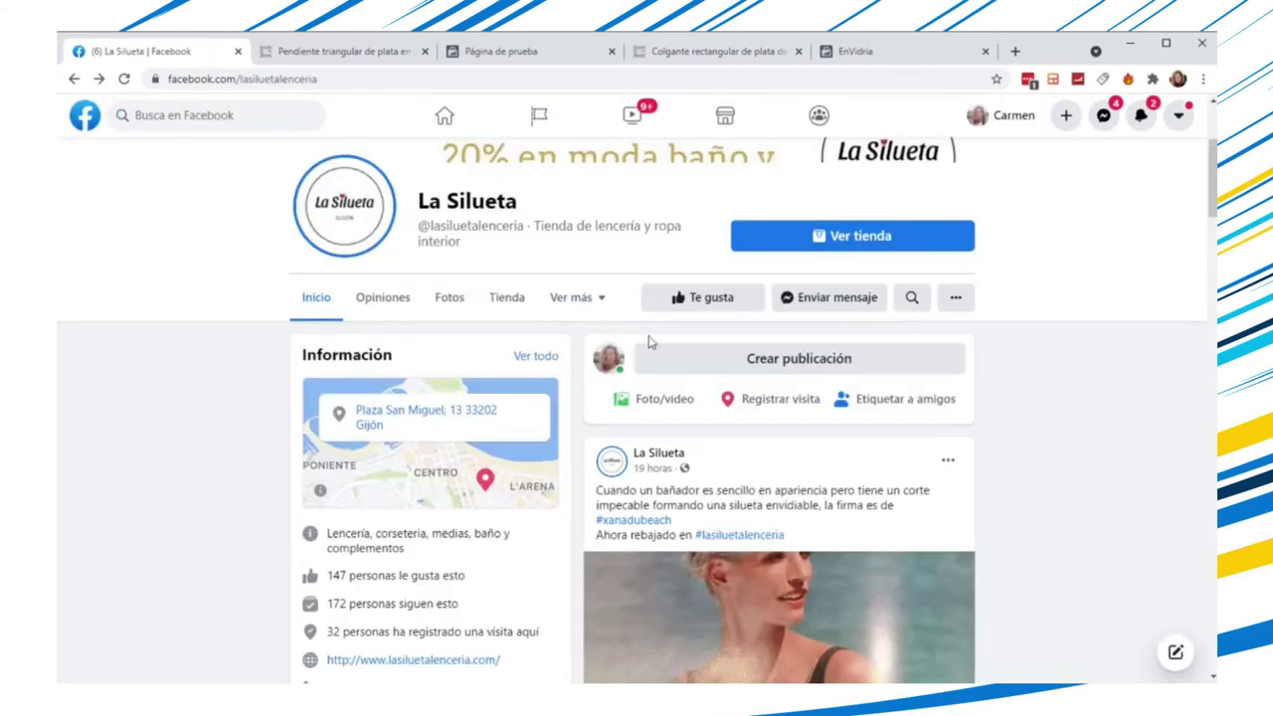
left_click(851, 238)
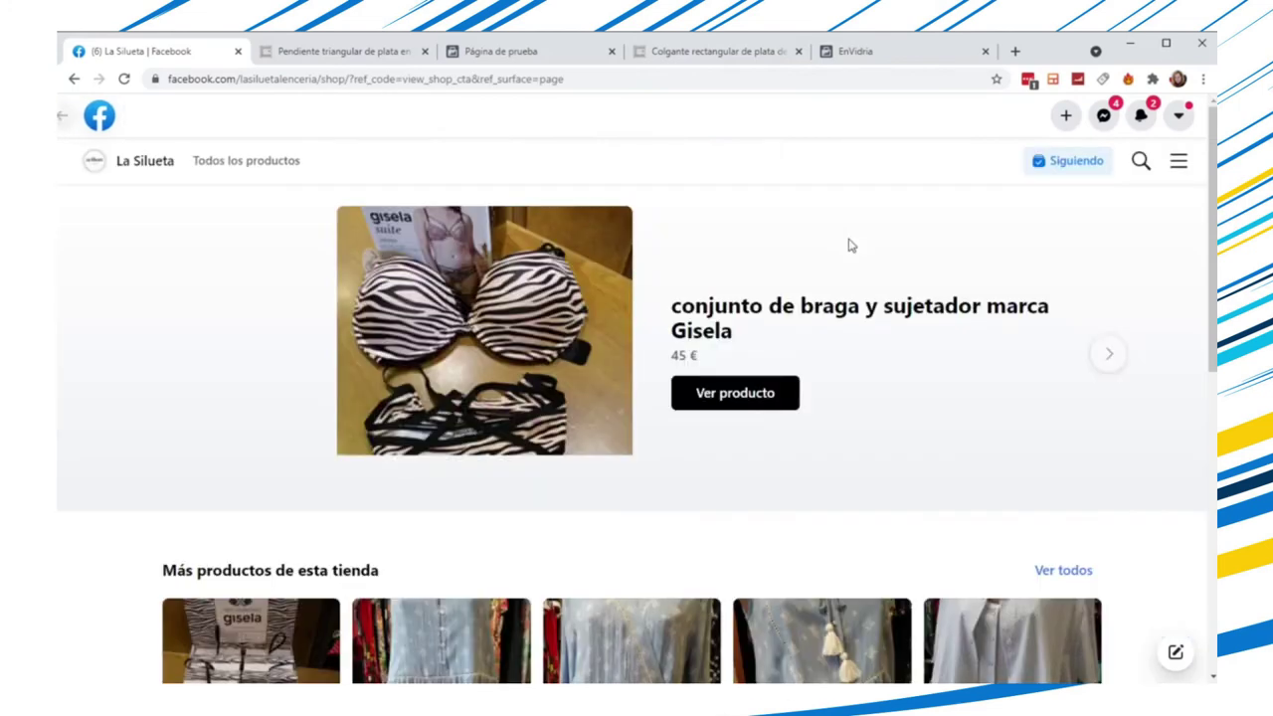
scroll(807, 287, "down", 5)
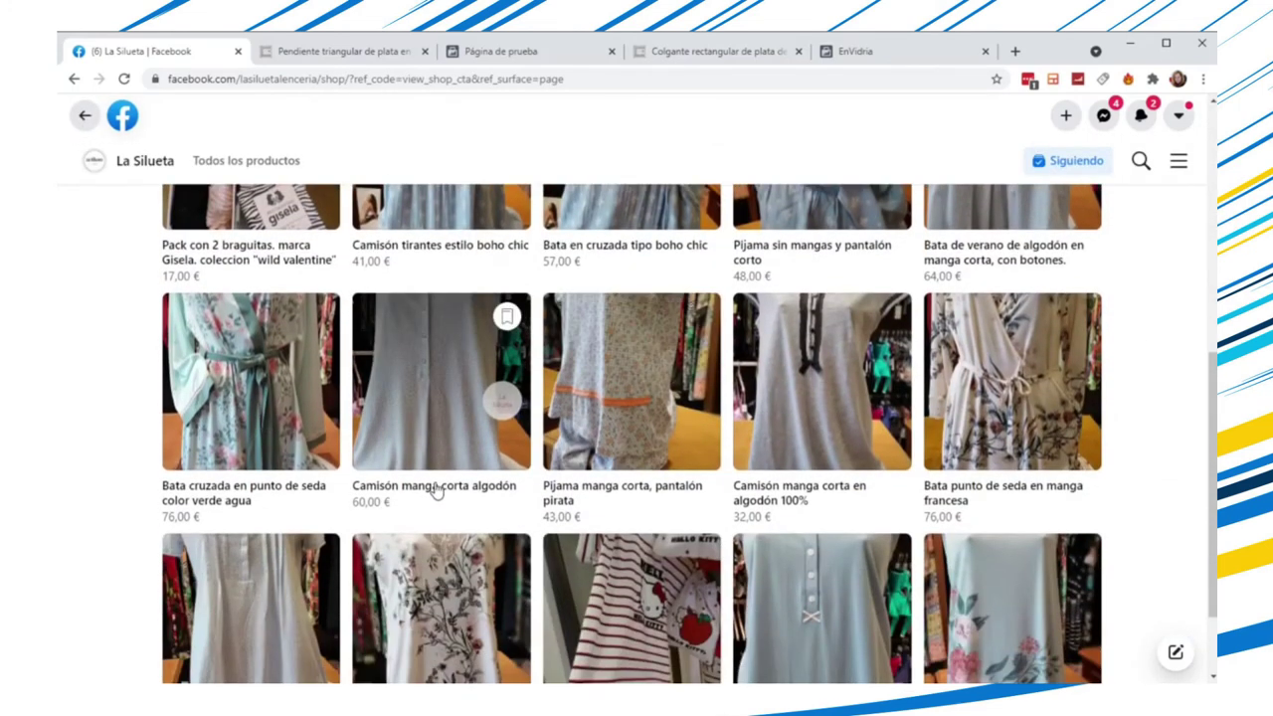
left_click(435, 491)
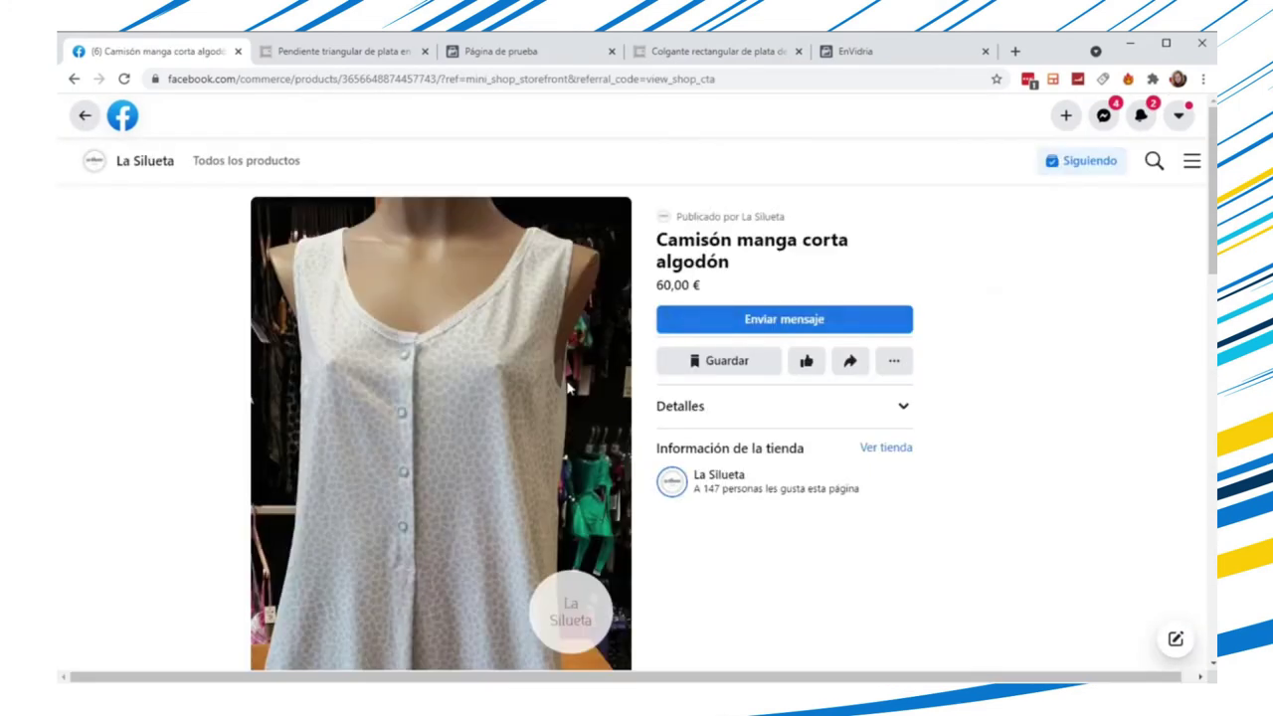
Expand the nightgown's Detalles and start a message to the seller.
scroll(542, 396, "down", 1)
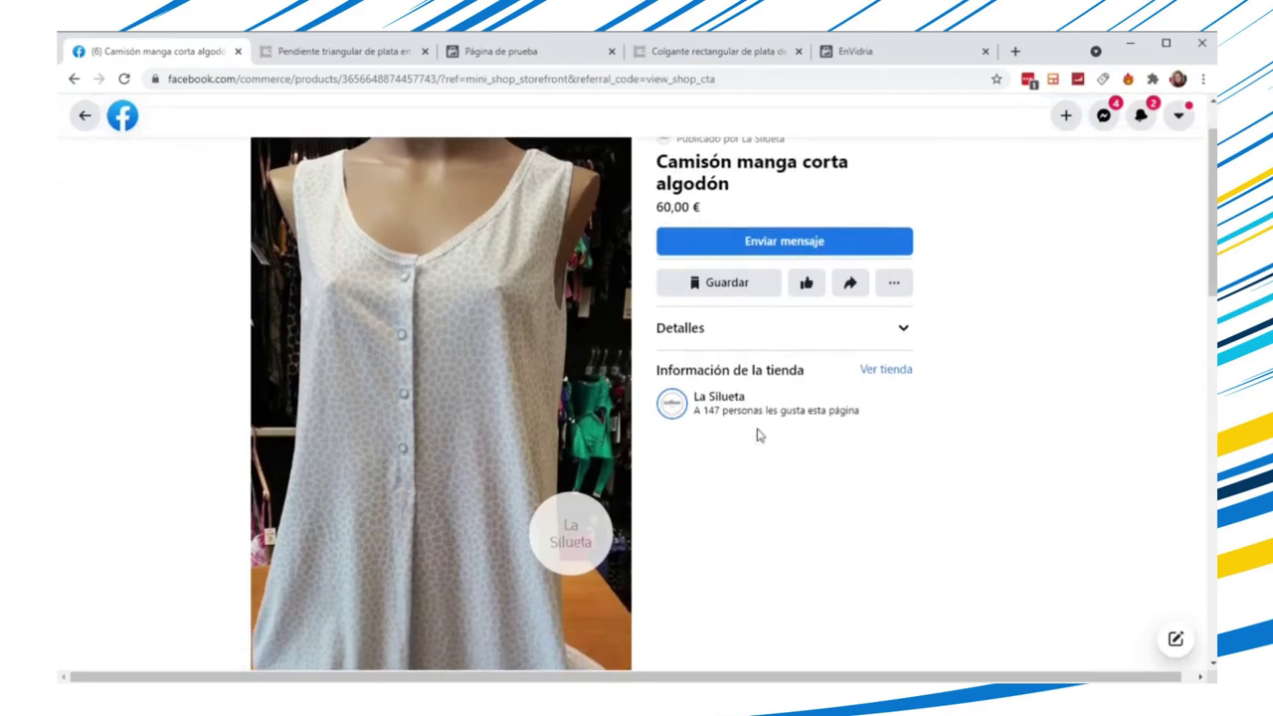
left_click(900, 326)
scroll(446, 343, "down", 5)
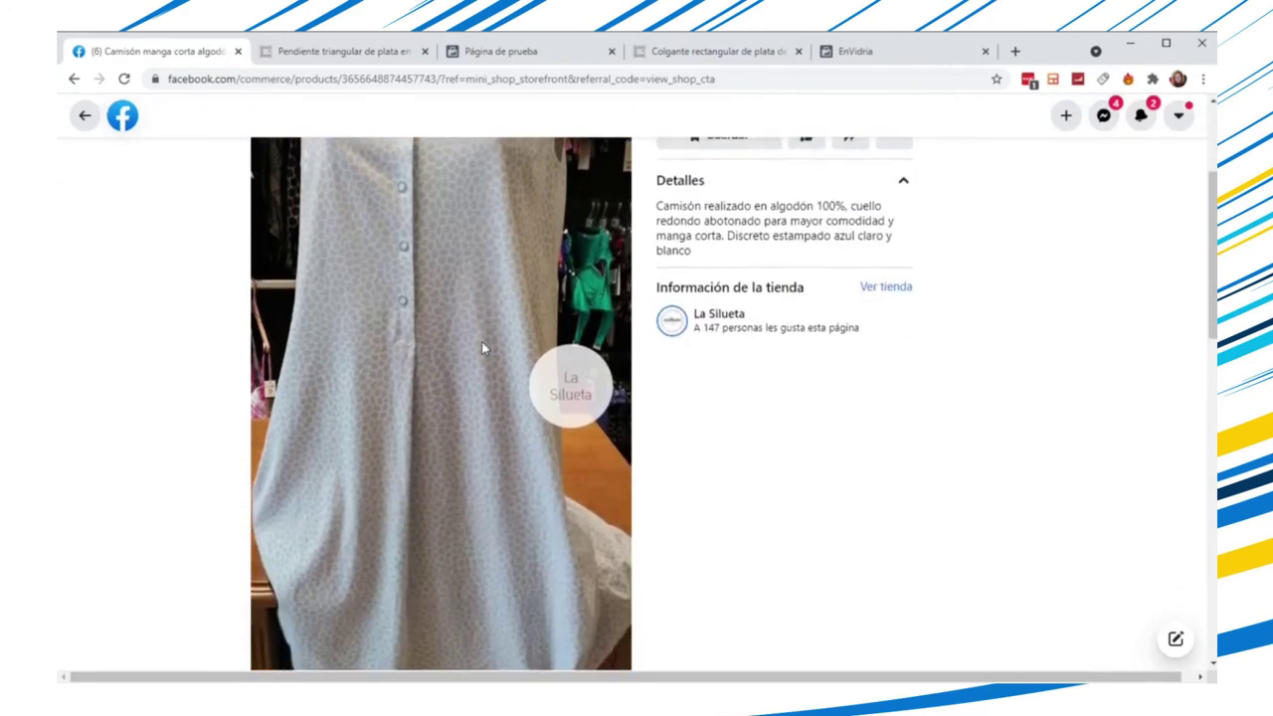
scroll(503, 390, "up", 5)
scroll(503, 387, "up", 1)
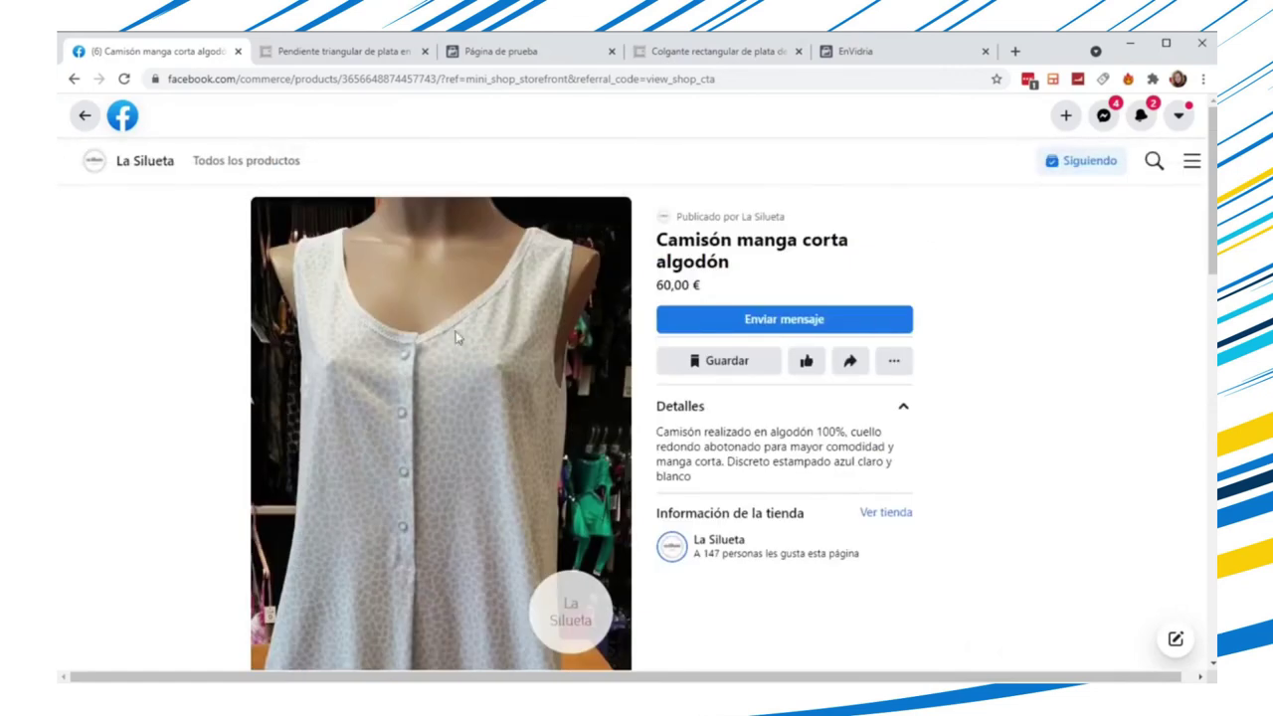
left_click(753, 318)
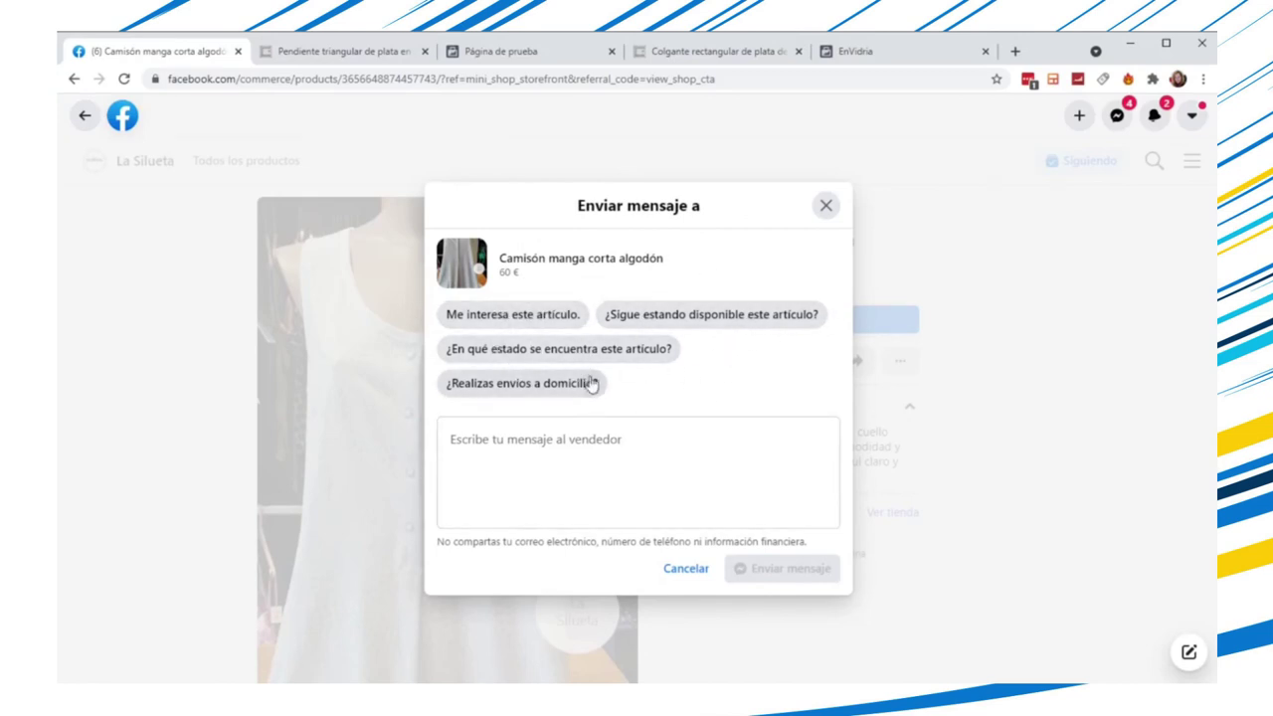
Discard the home-delivery question to the seller unsent and leave the nightgown product page.
left_click(563, 386)
left_click(662, 479)
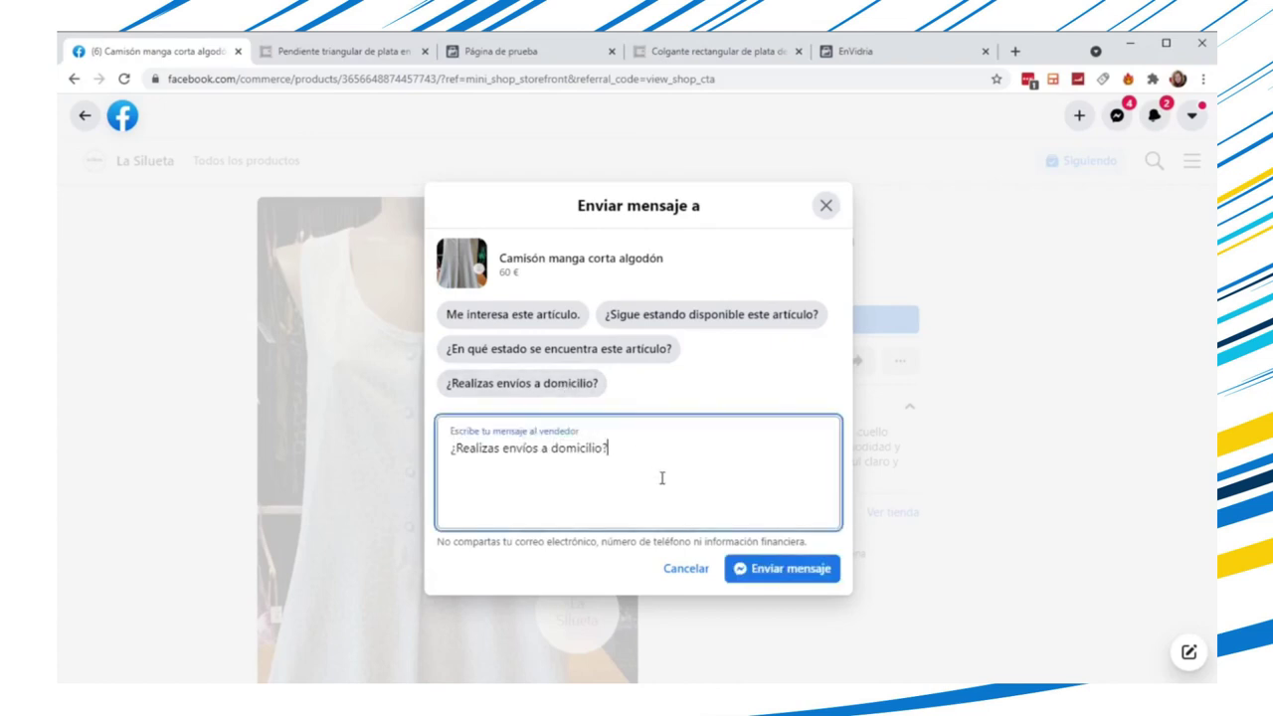
key("ctrl+a")
key("BackSpace")
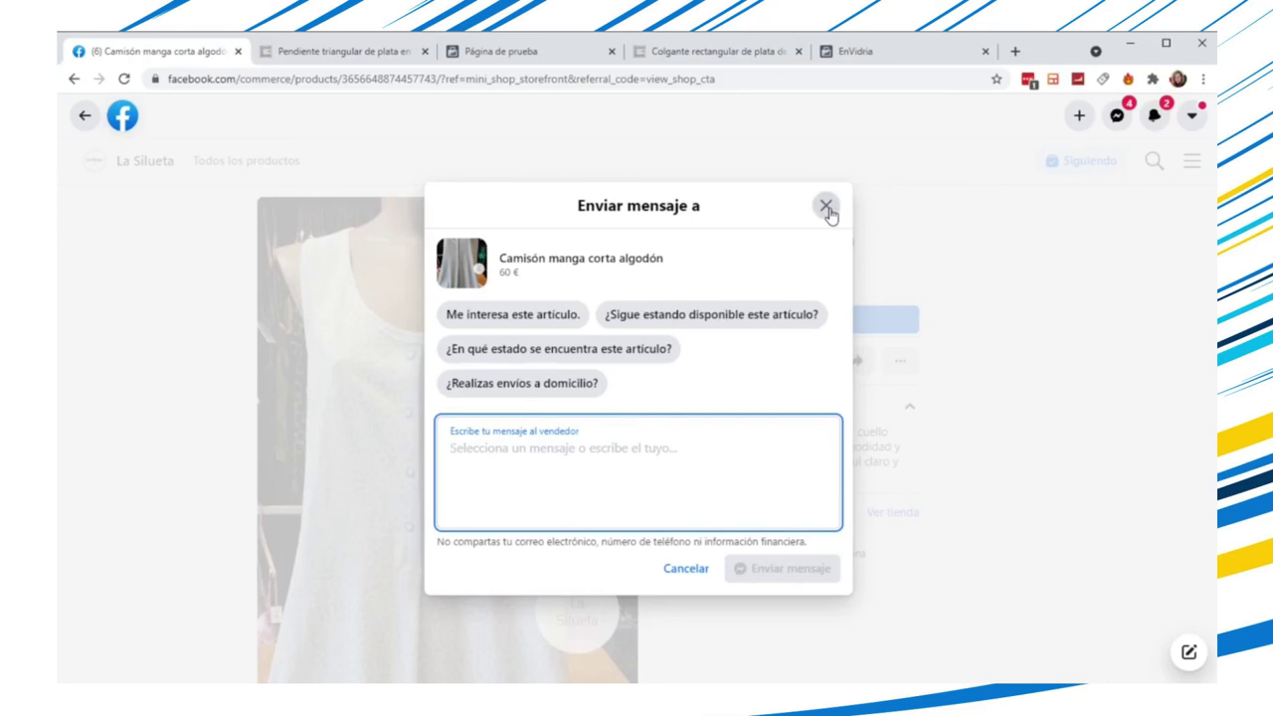
left_click(826, 208)
left_click(84, 115)
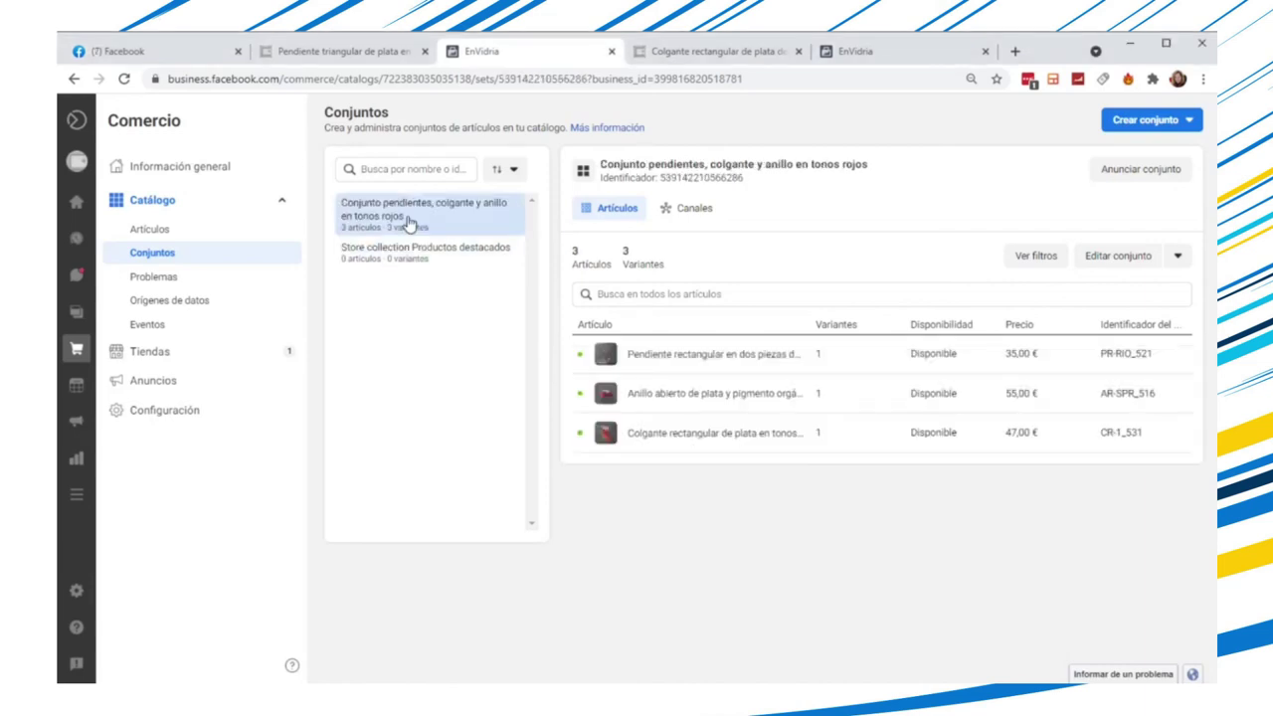
Start a manually selected set and tick the blue bracelet, triangular earring, organic pendant and spiral ring.
left_click(1186, 121)
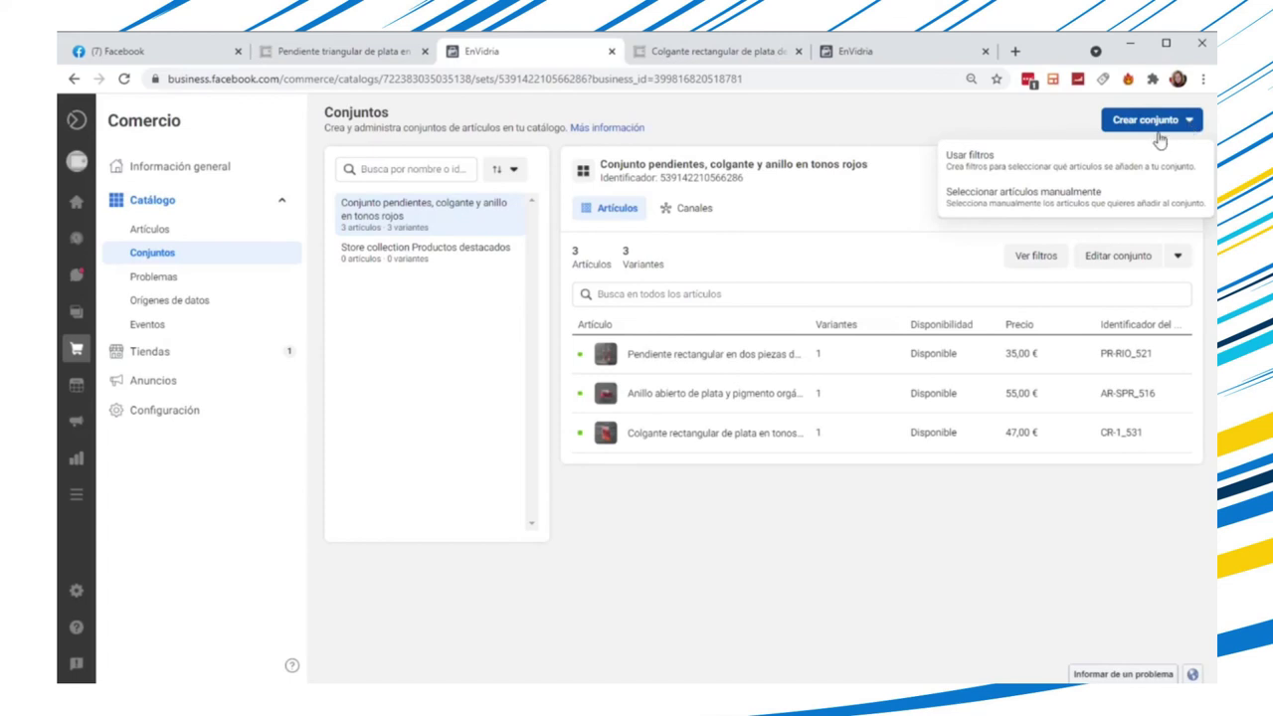
left_click(991, 199)
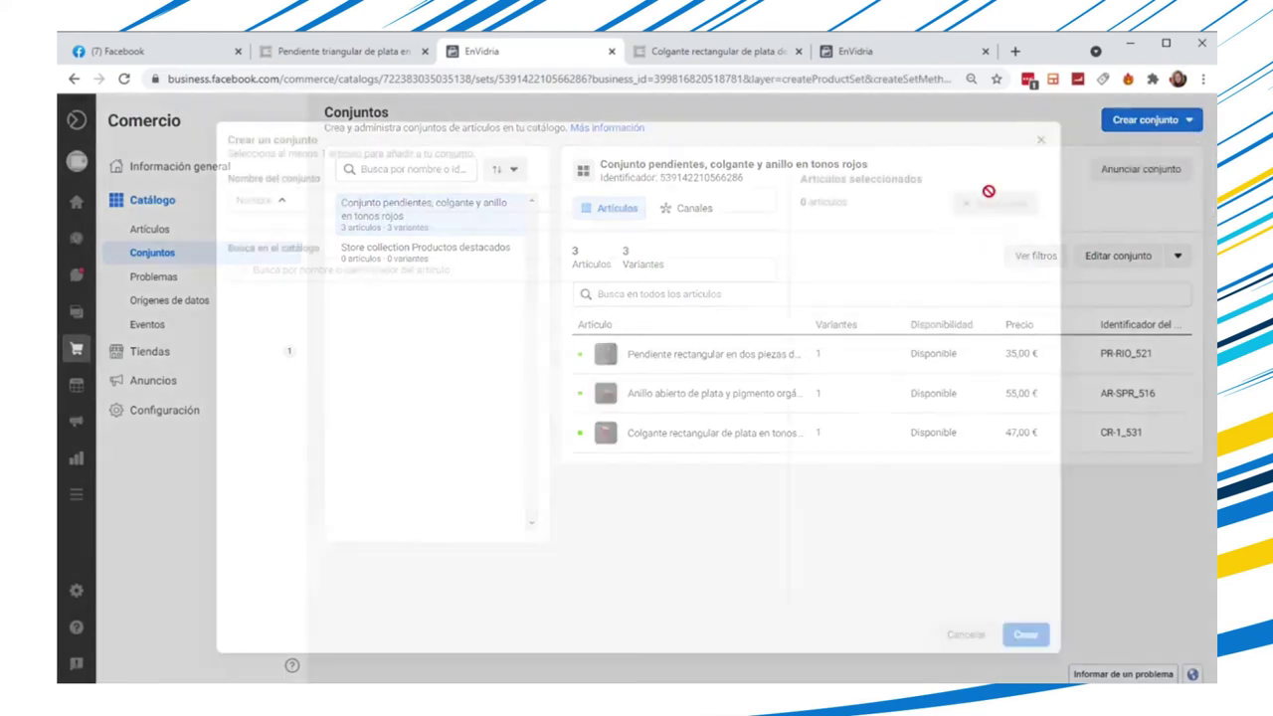
left_click(435, 199)
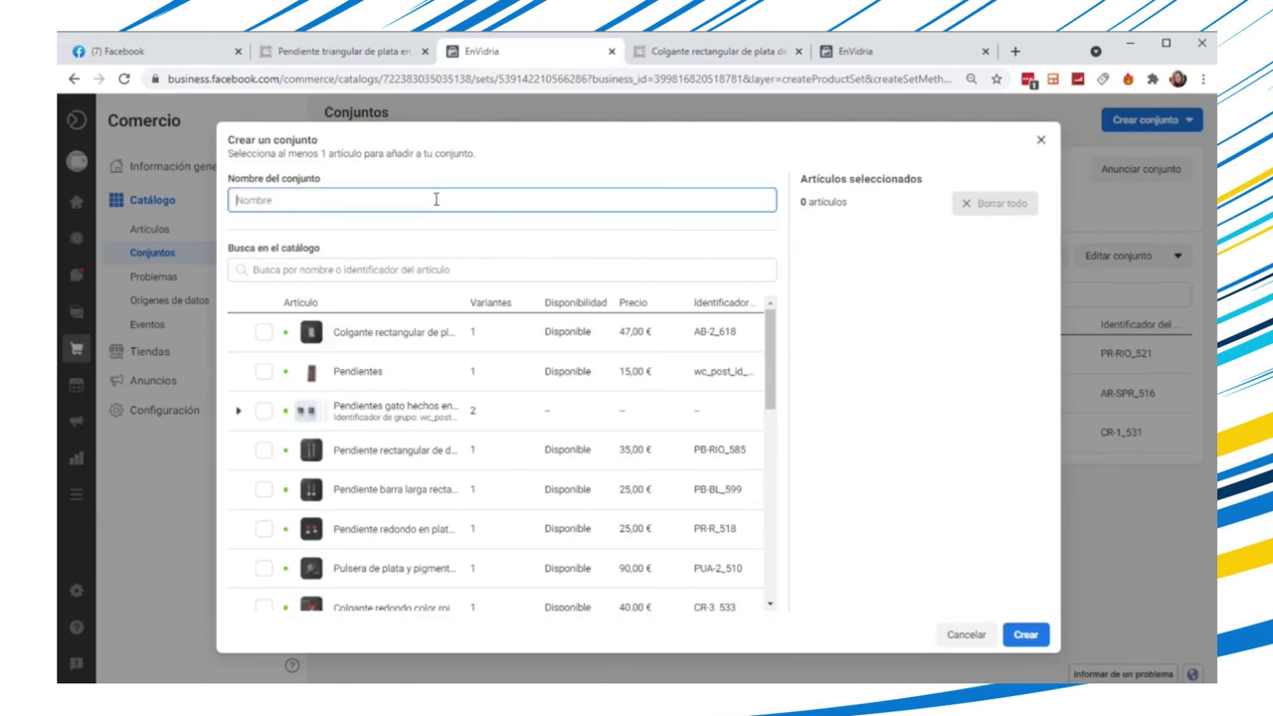
left_click(378, 269)
type("azul")
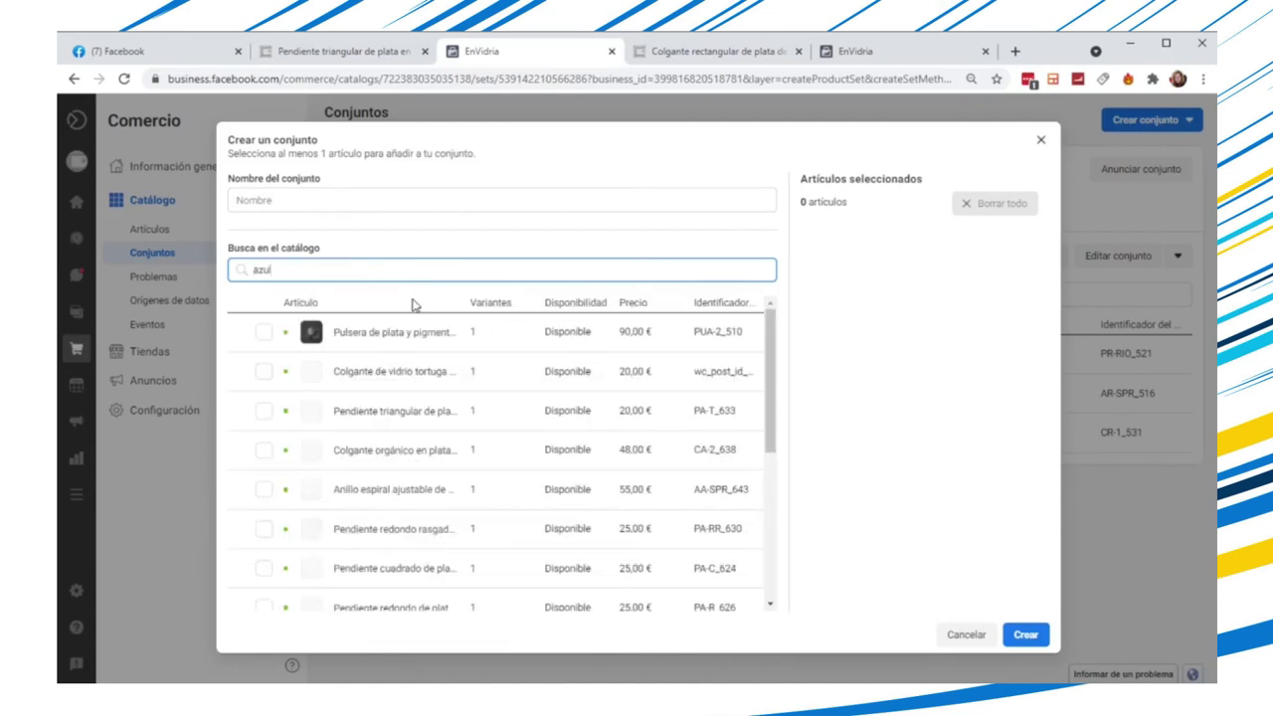
left_click(264, 334)
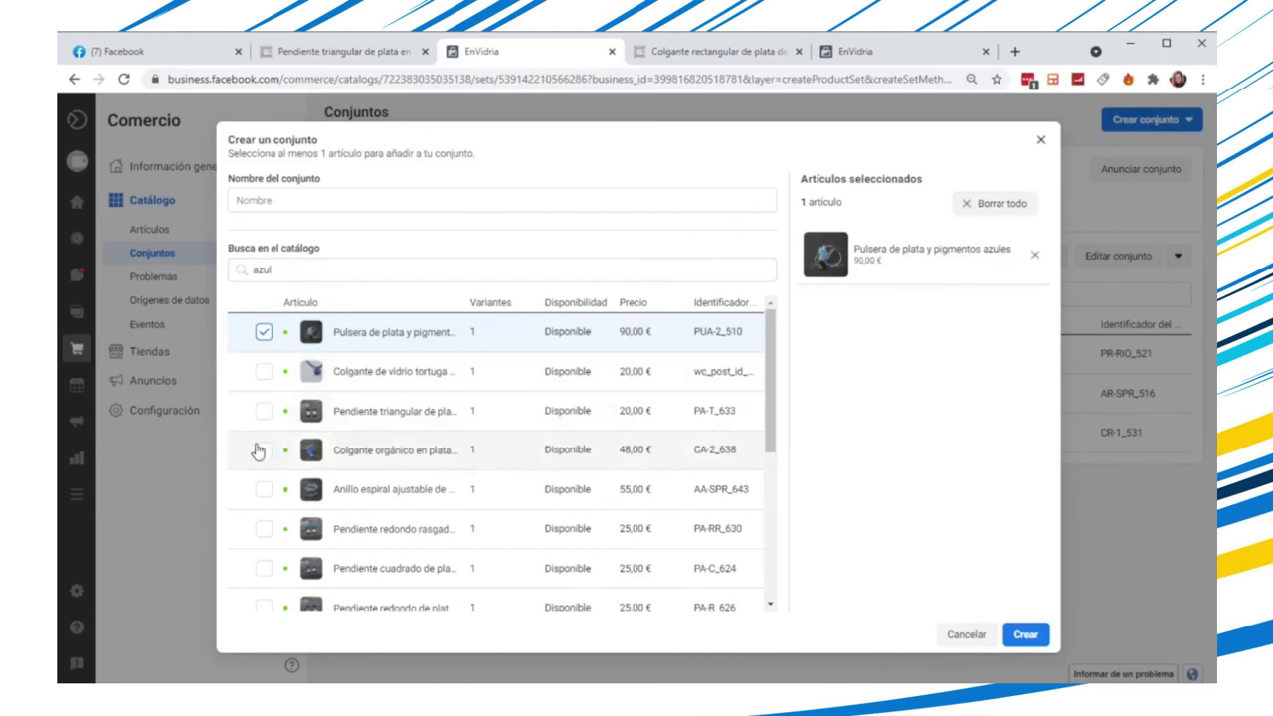
left_click(262, 411)
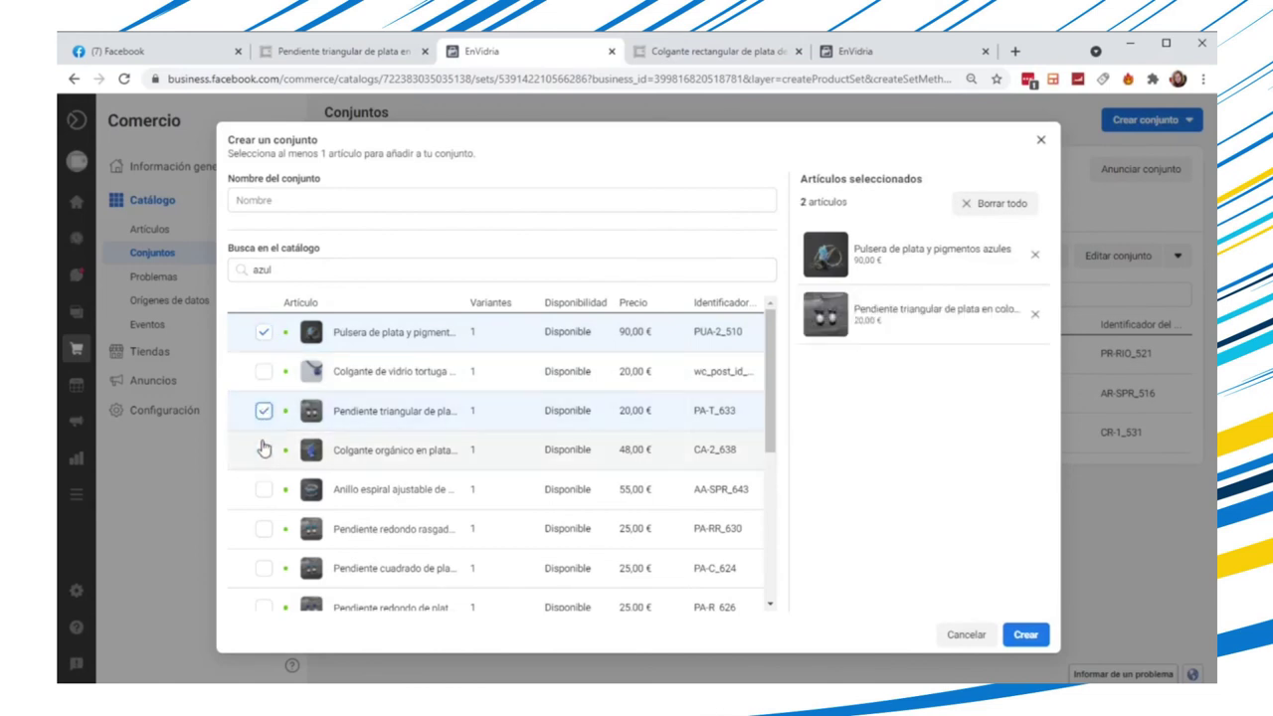
left_click(264, 450)
left_click(264, 489)
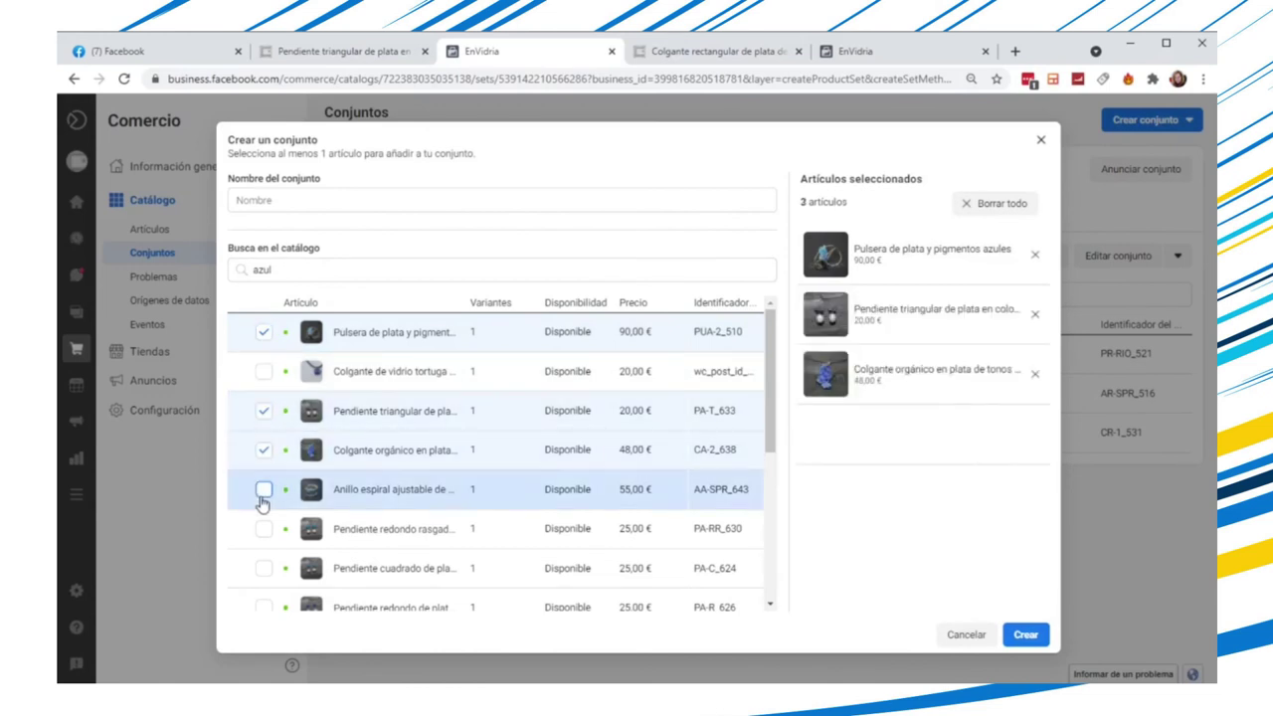
Name the set 'Conjunto esmaltes azules' and create it.
left_click(316, 198)
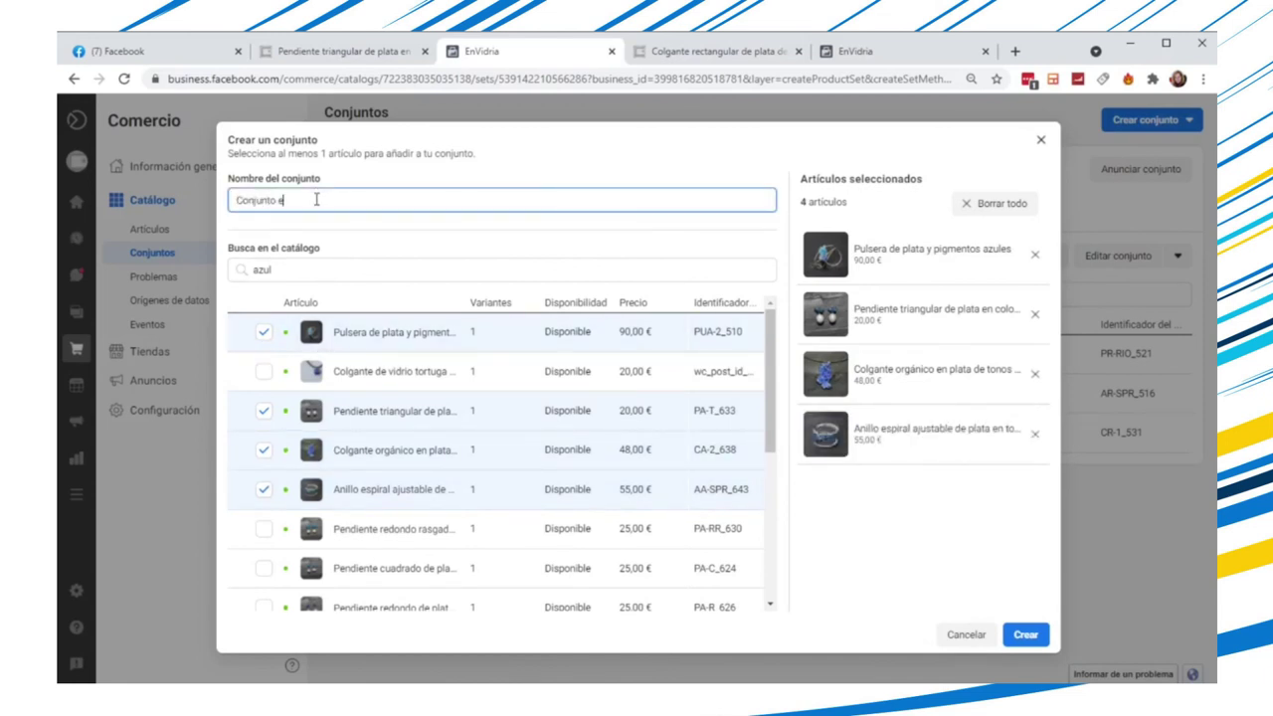
type("Conjunto esmaltesw")
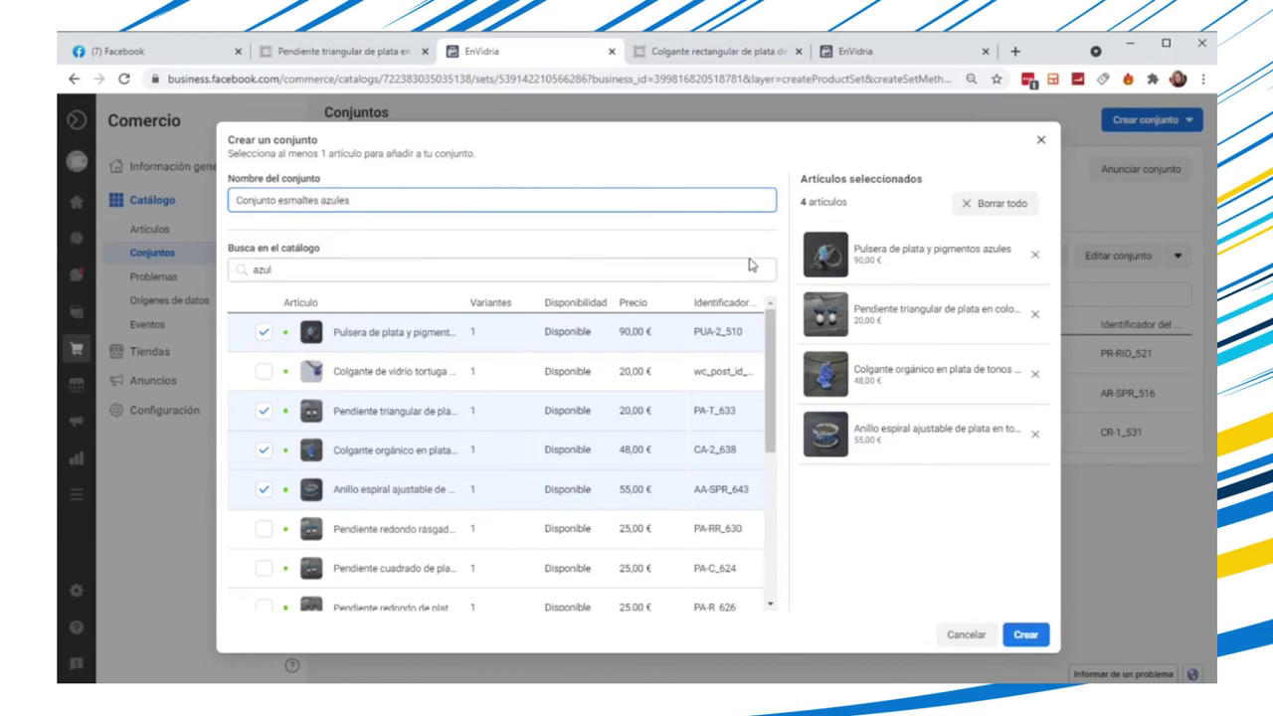
left_click(980, 548)
left_click(1025, 635)
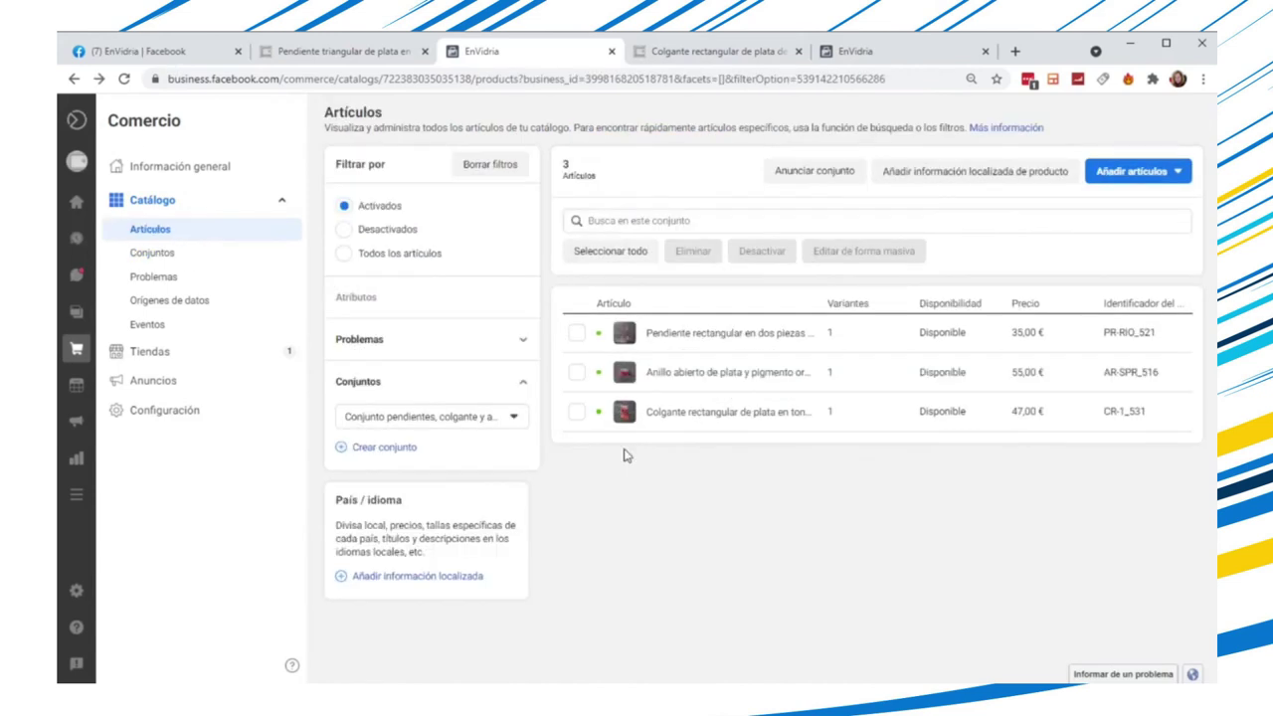
Compare the red-toned set's items with the Conjunto esmaltes azules items in the sets overview.
left_click(393, 425)
left_click(393, 425)
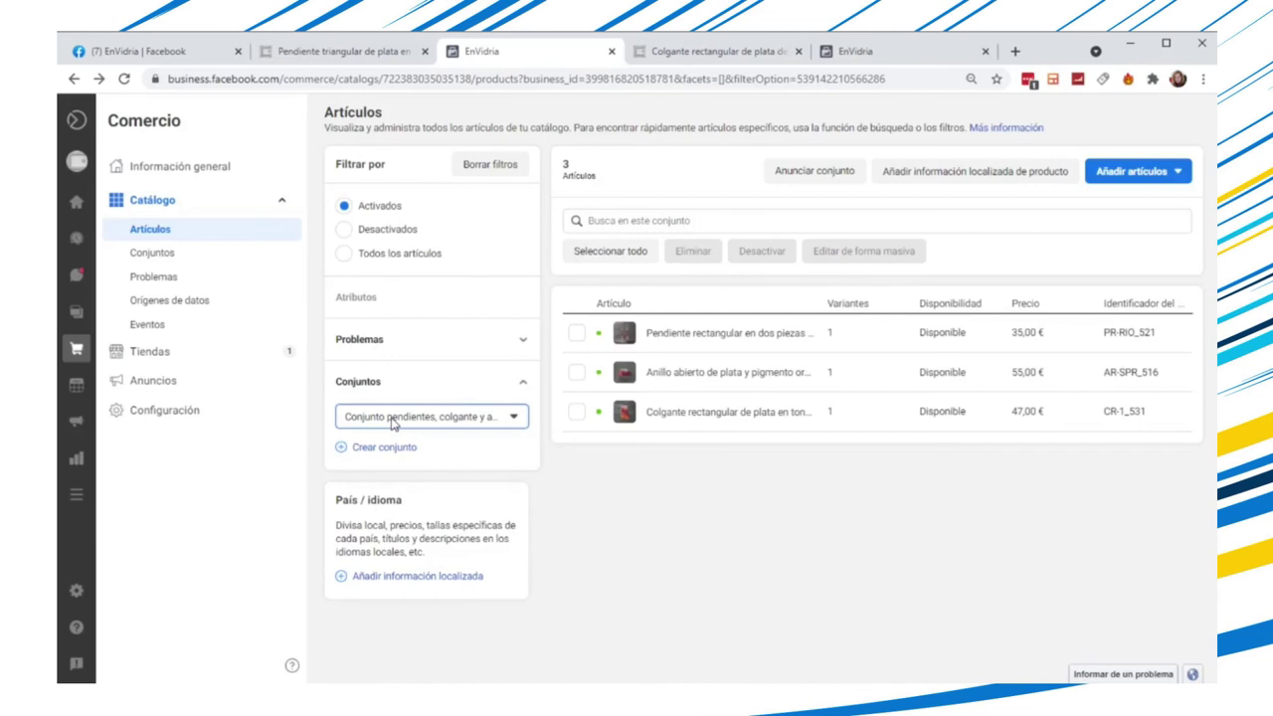
left_click(151, 255)
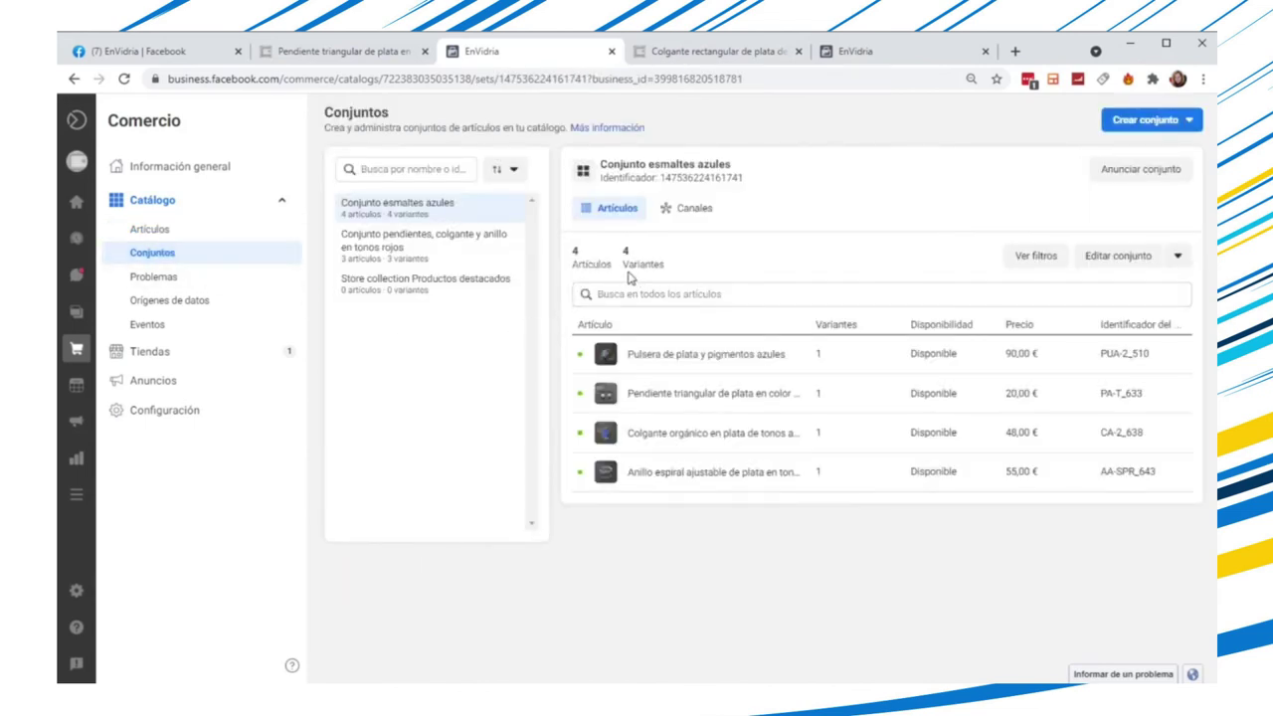
left_click(399, 250)
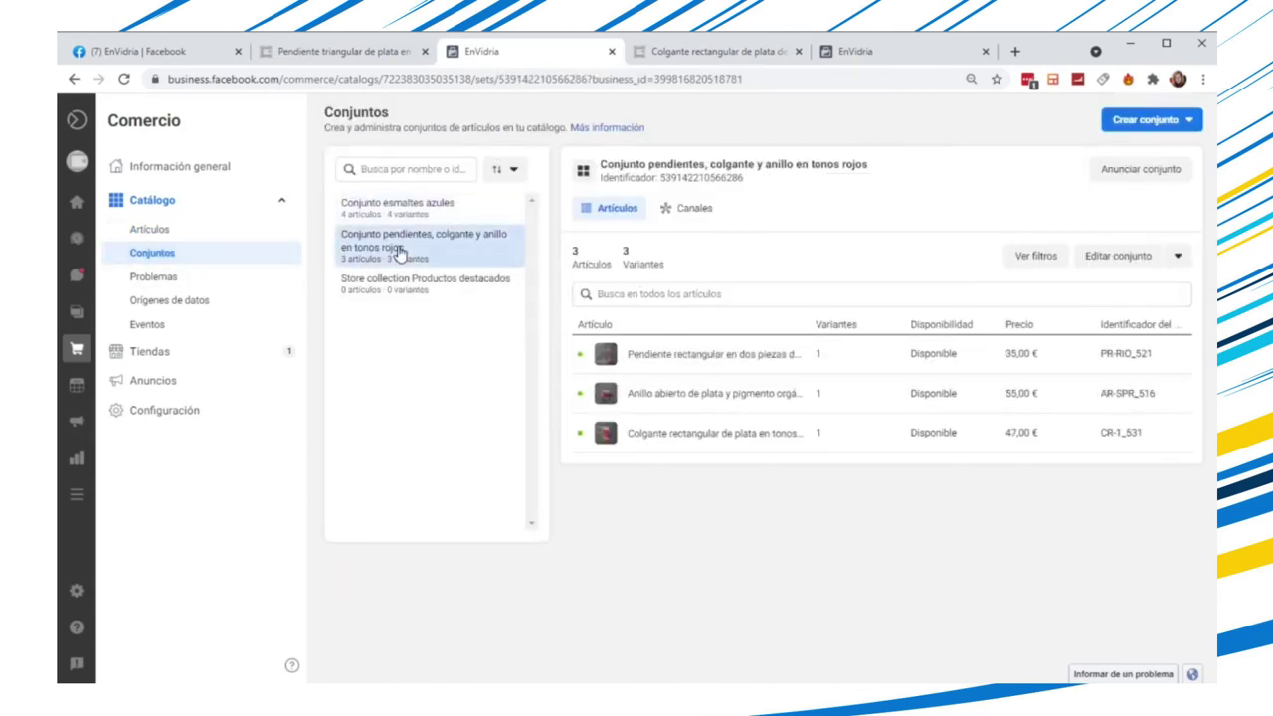
left_click(381, 204)
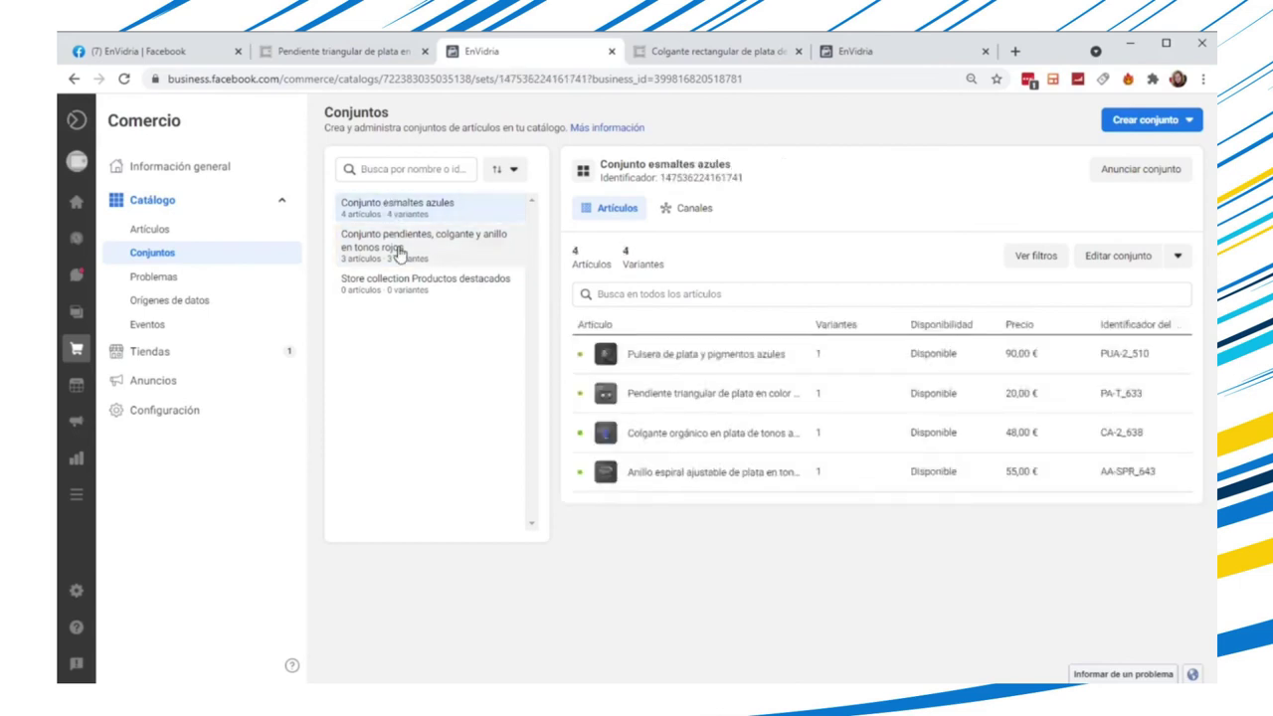
left_click(399, 251)
Filter the catalog item list by the red-toned set, then switch to the EnVidria Facebook page.
left_click(155, 230)
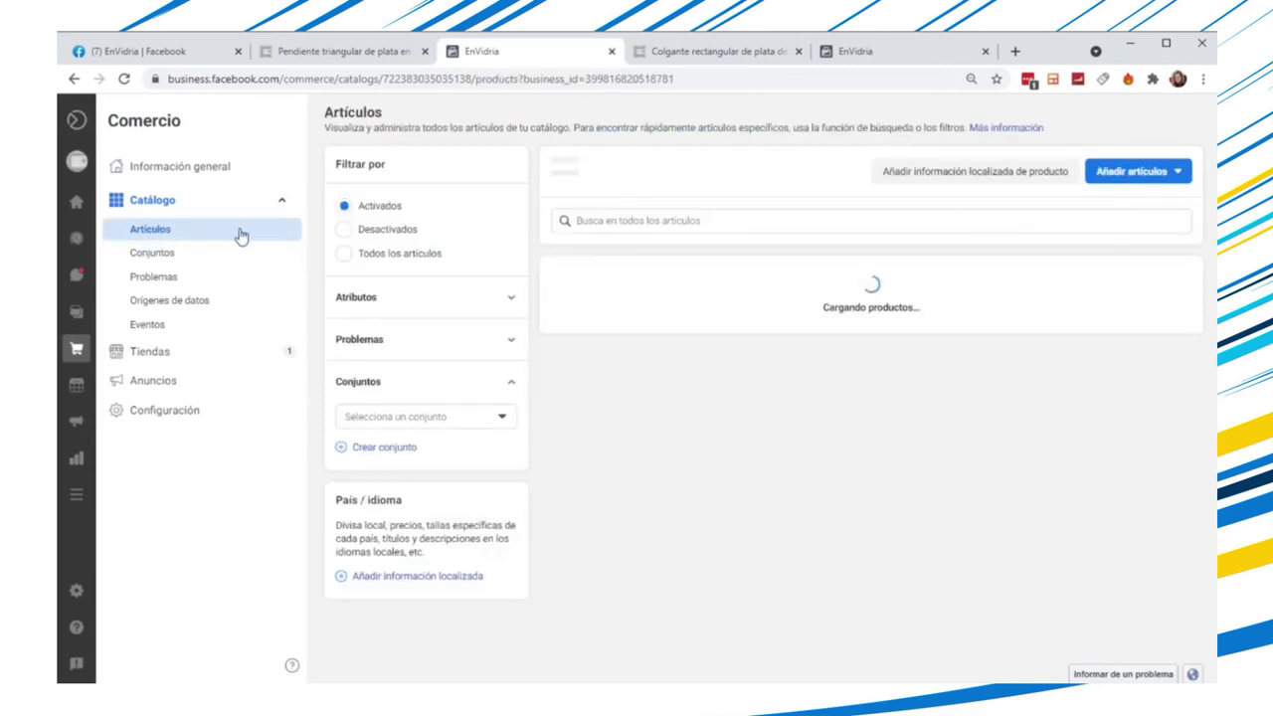
left_click(431, 423)
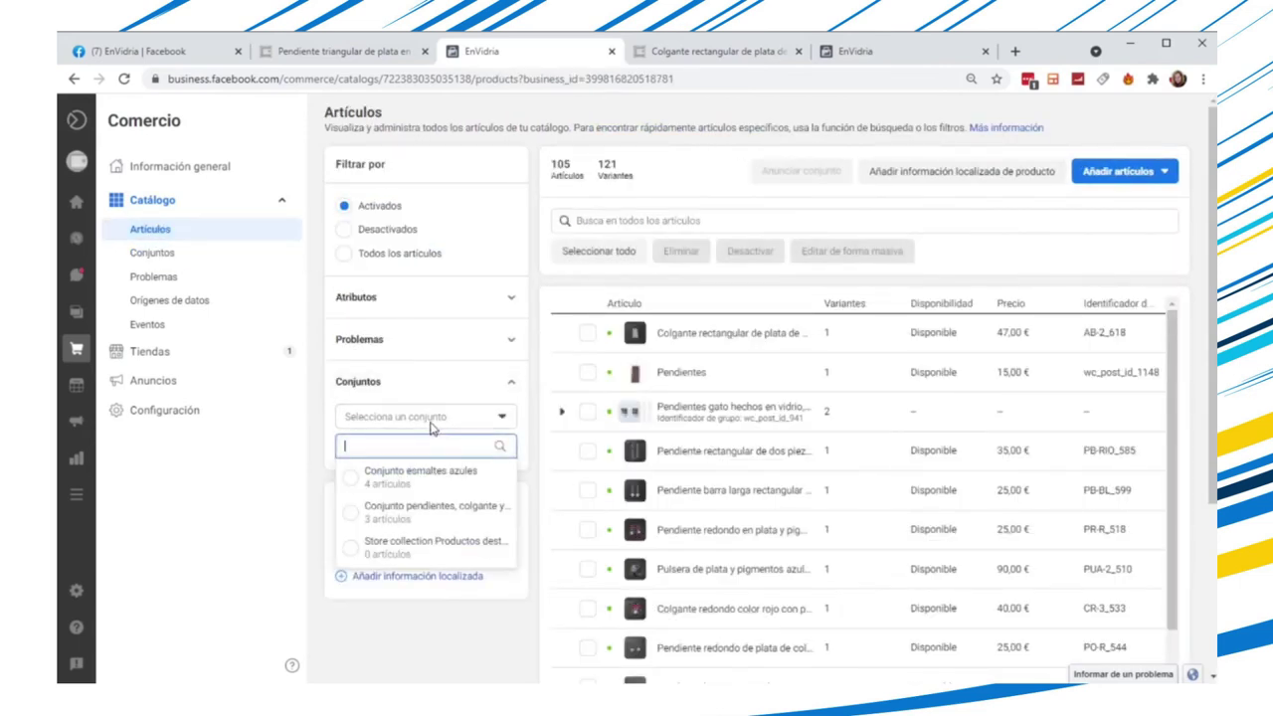
left_click(356, 515)
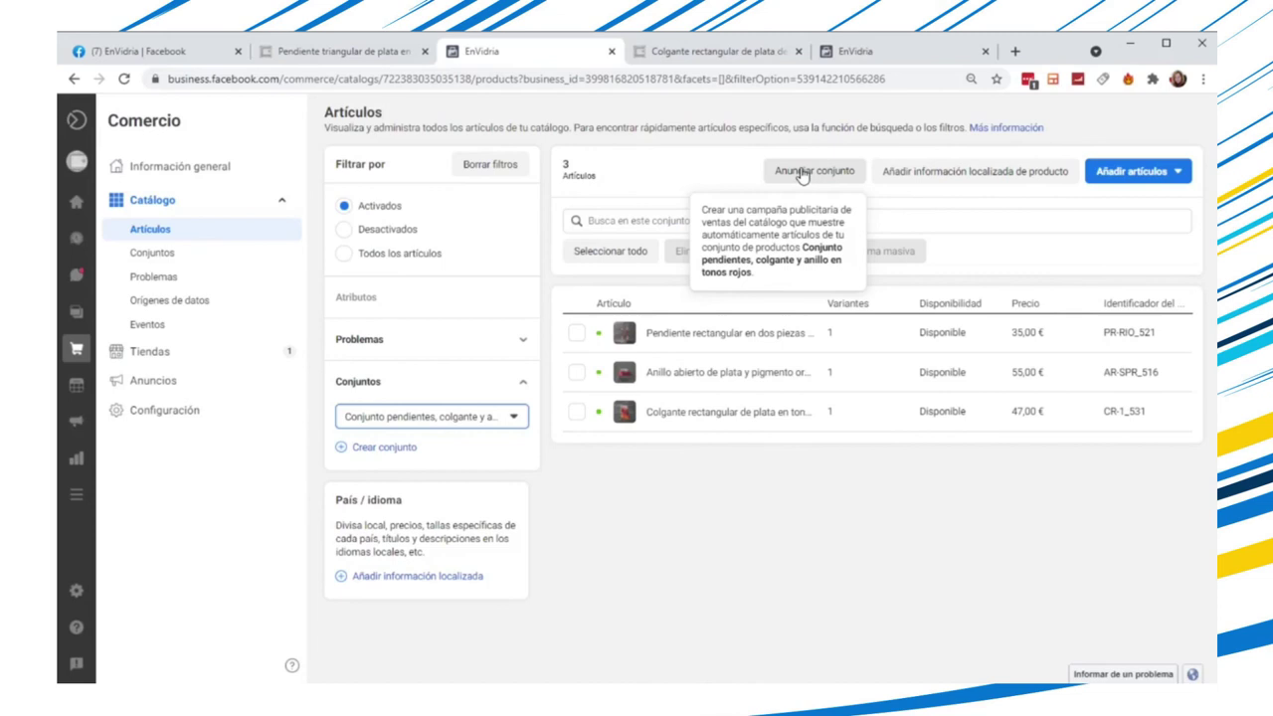
left_click(130, 51)
scroll(482, 376, "up", 3)
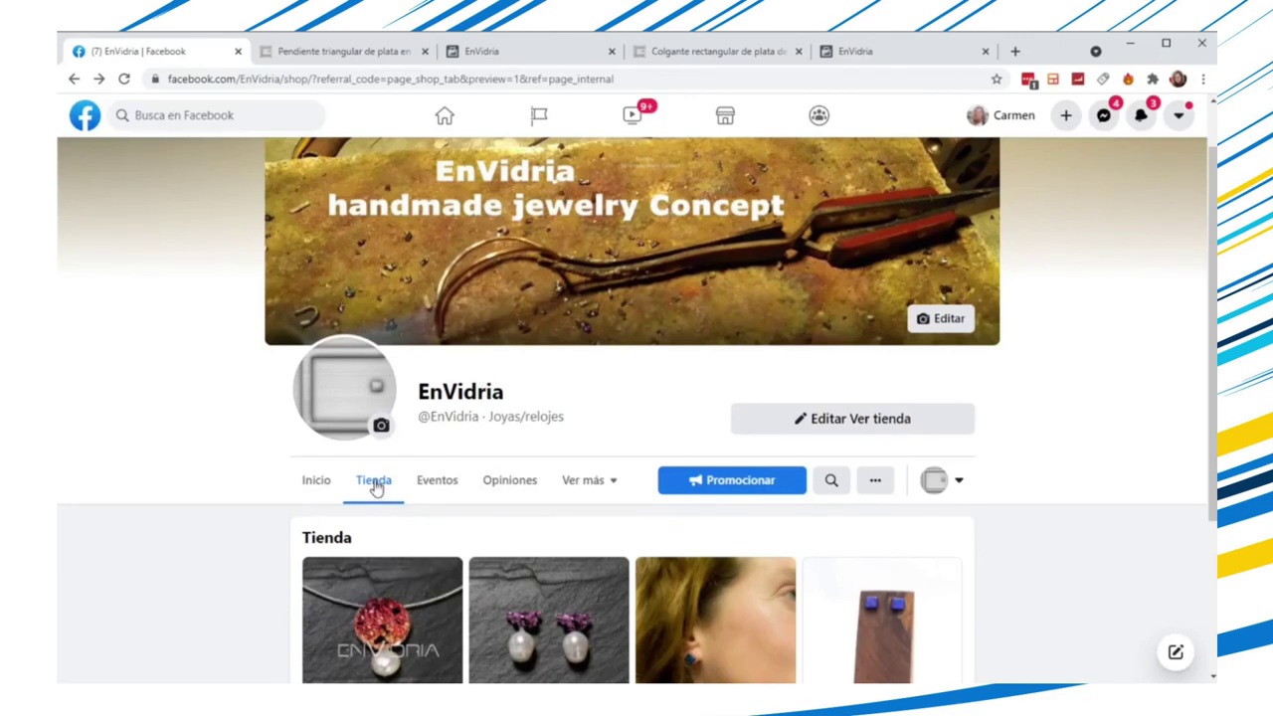
Show the EnVidria shop's full product listing.
scroll(375, 488, "down", 3)
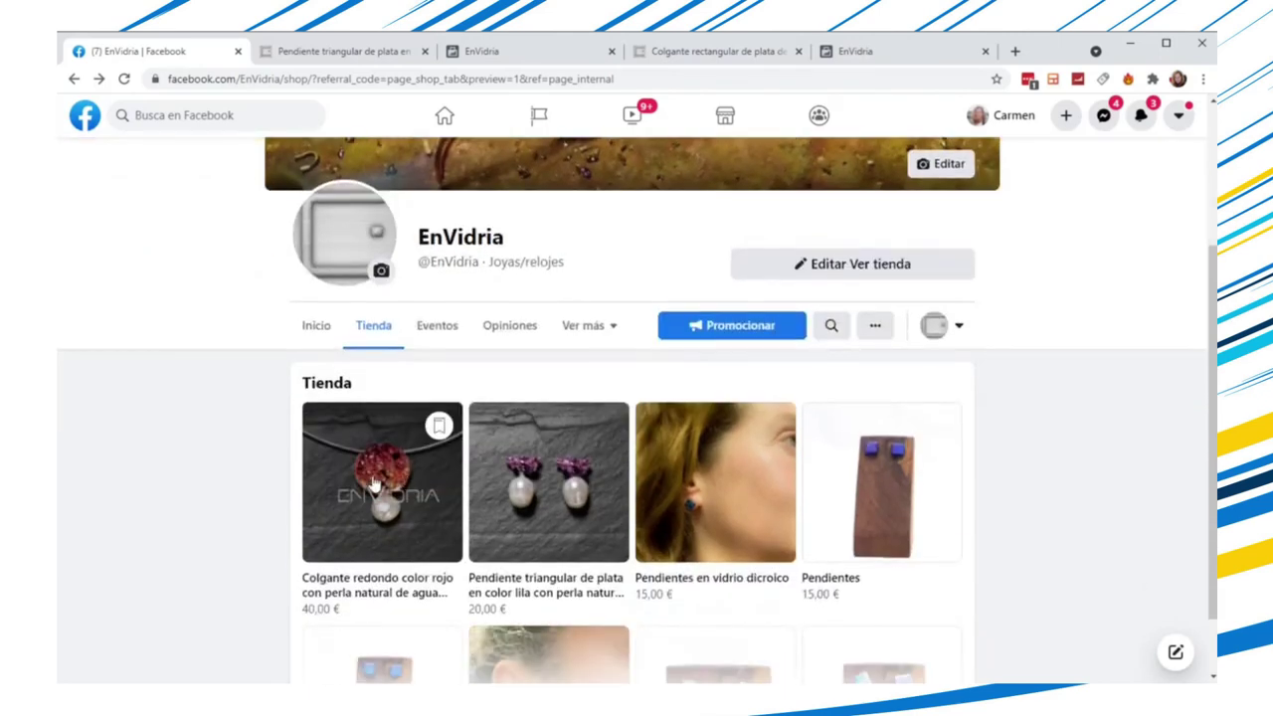
left_click(642, 646)
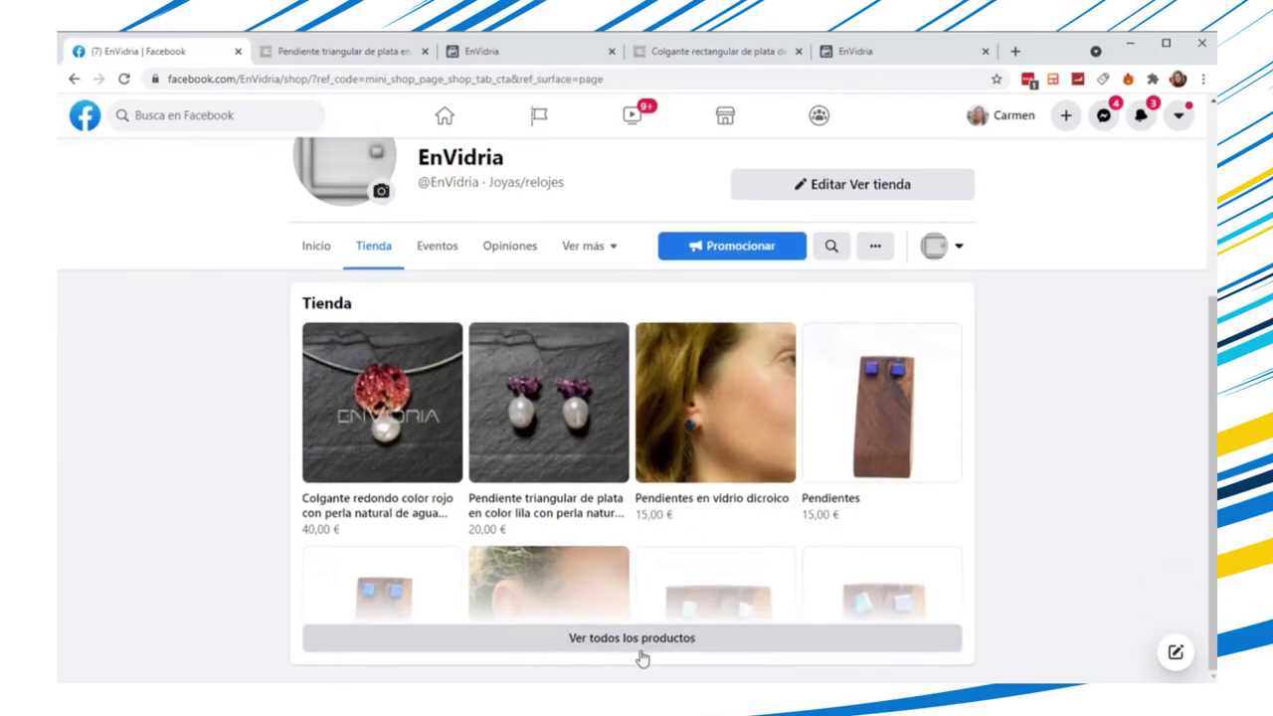
scroll(583, 358, "down", 5)
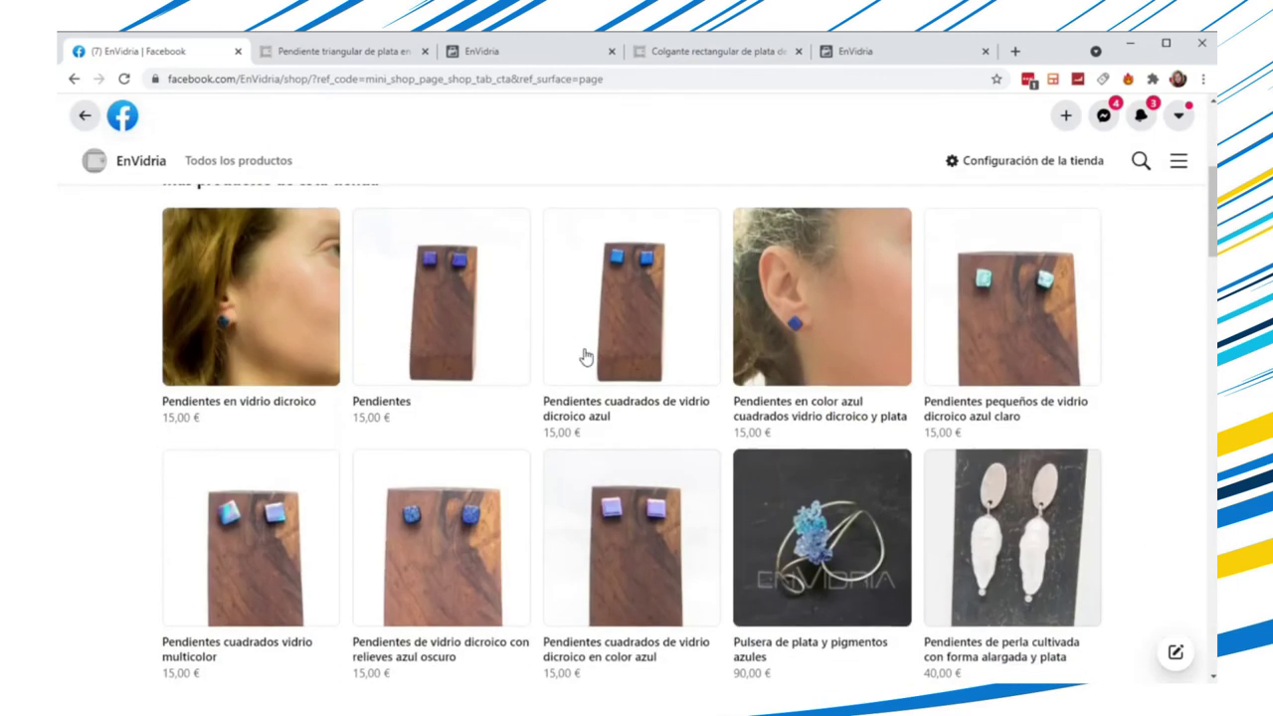
scroll(584, 358, "up", 2)
scroll(586, 357, "up", 3)
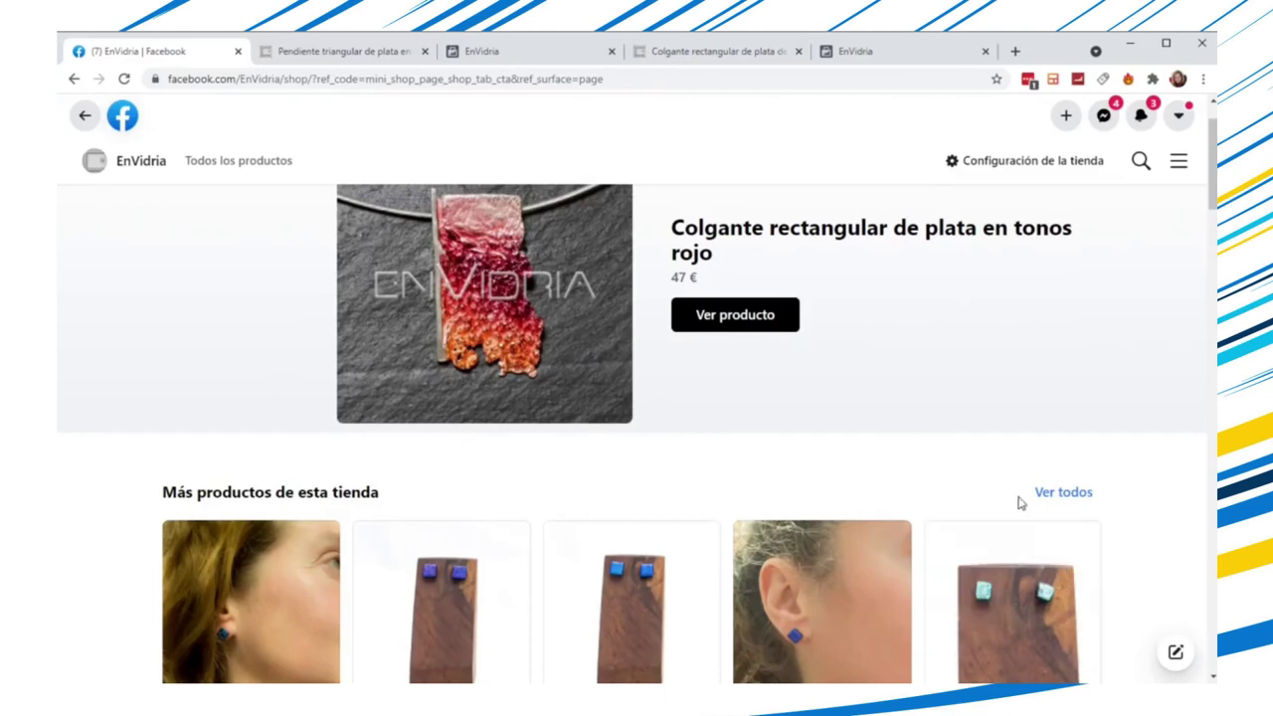
left_click(1079, 493)
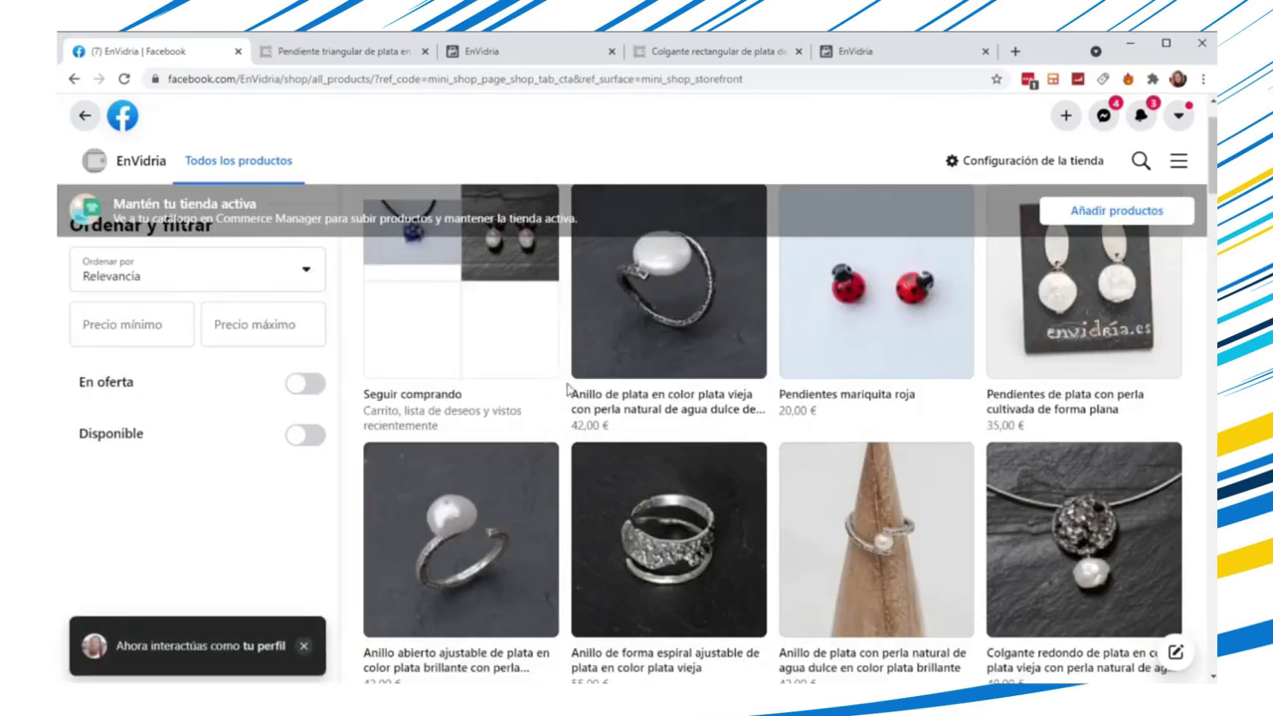
scroll(378, 398, "up", 1)
Sort the products by Precio: de menor a mayor and open Pendientes pequeños de vidrio dicroico azul claro.
left_click(237, 352)
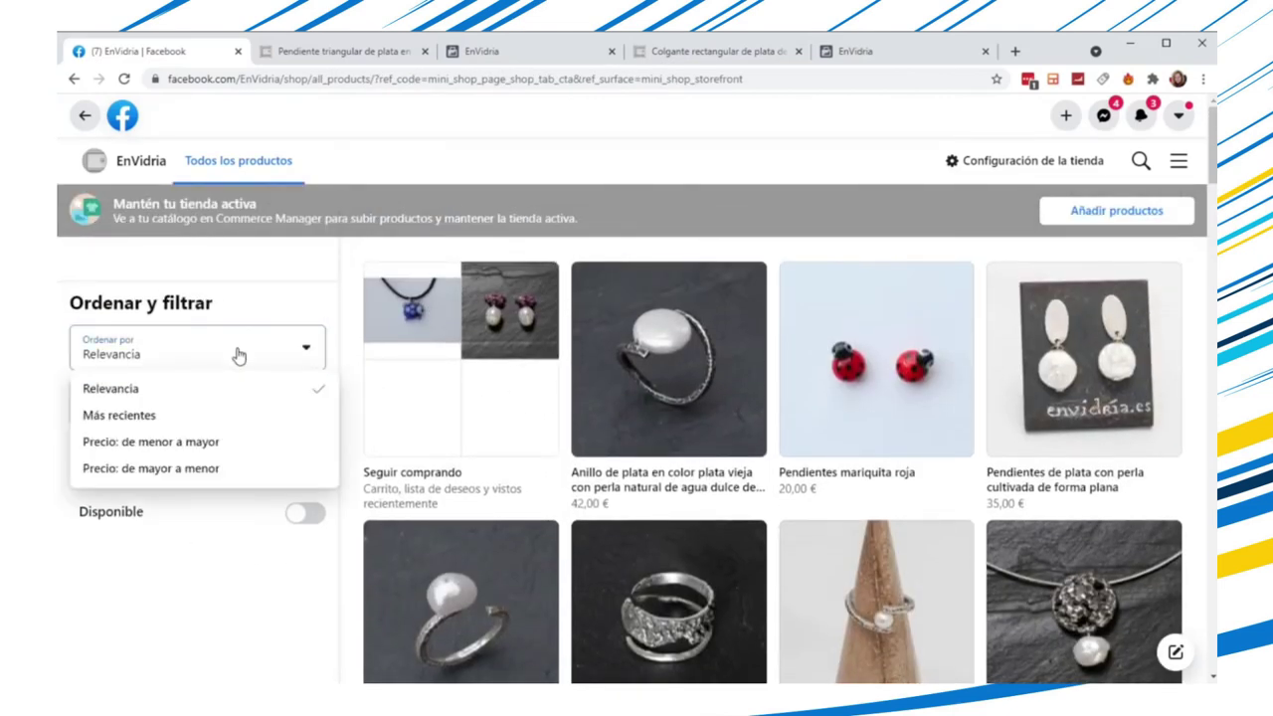
left_click(172, 442)
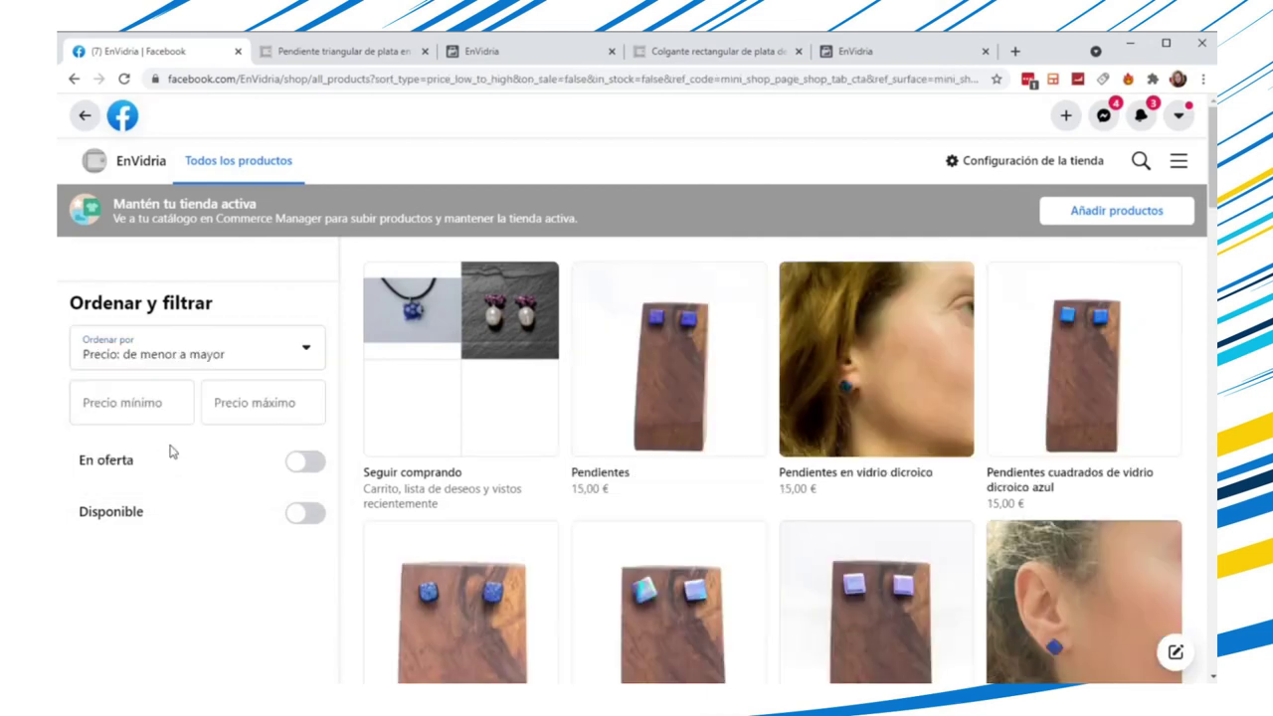
scroll(568, 487, "down", 5)
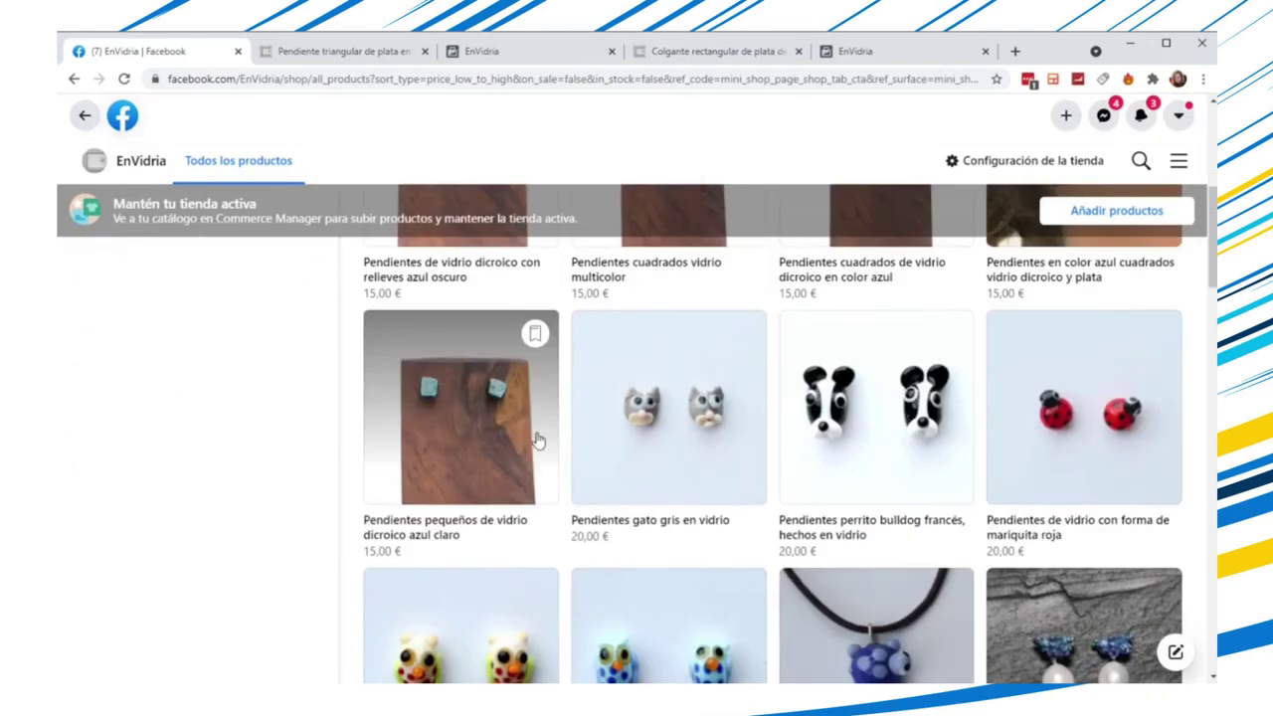
left_click(471, 524)
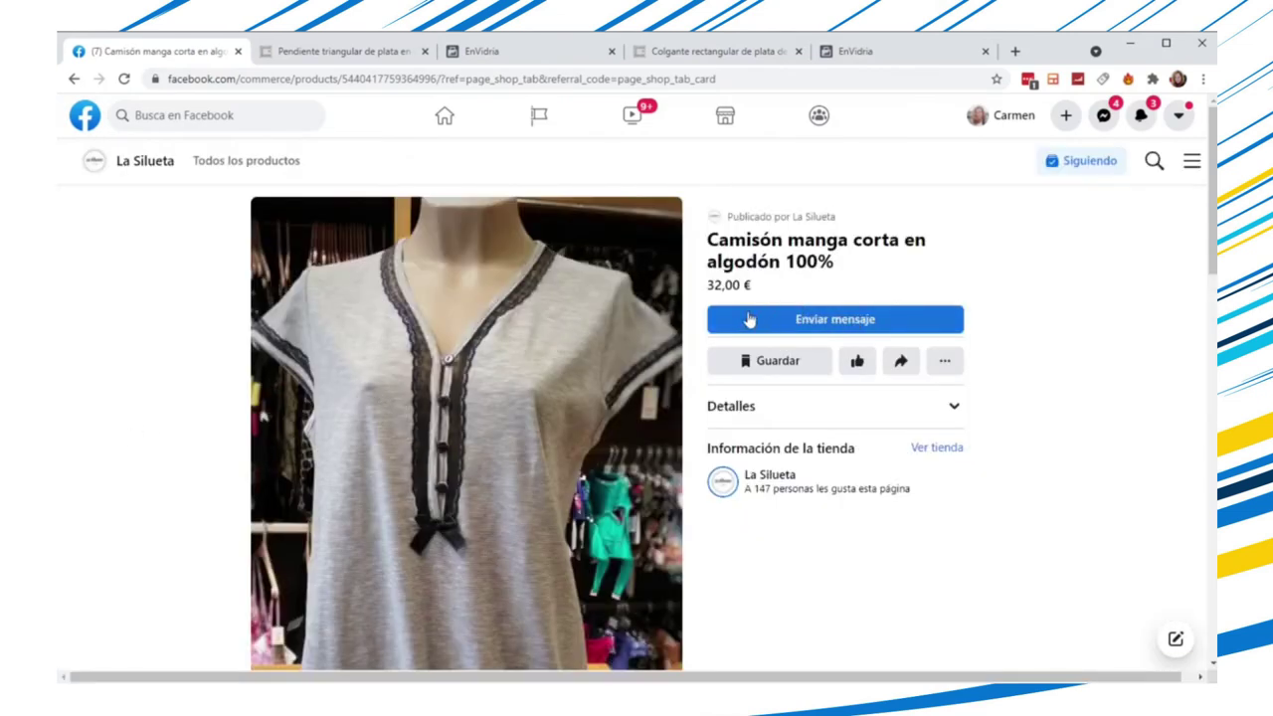
left_click(832, 321)
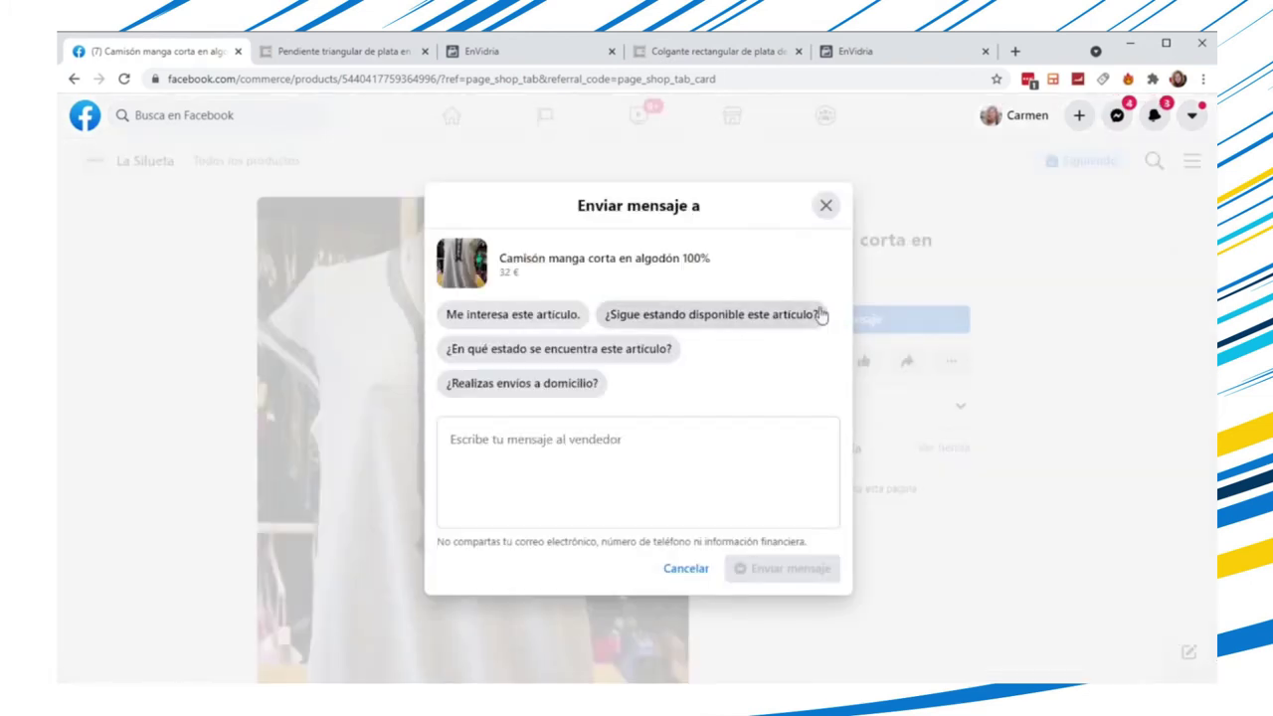
left_click(826, 206)
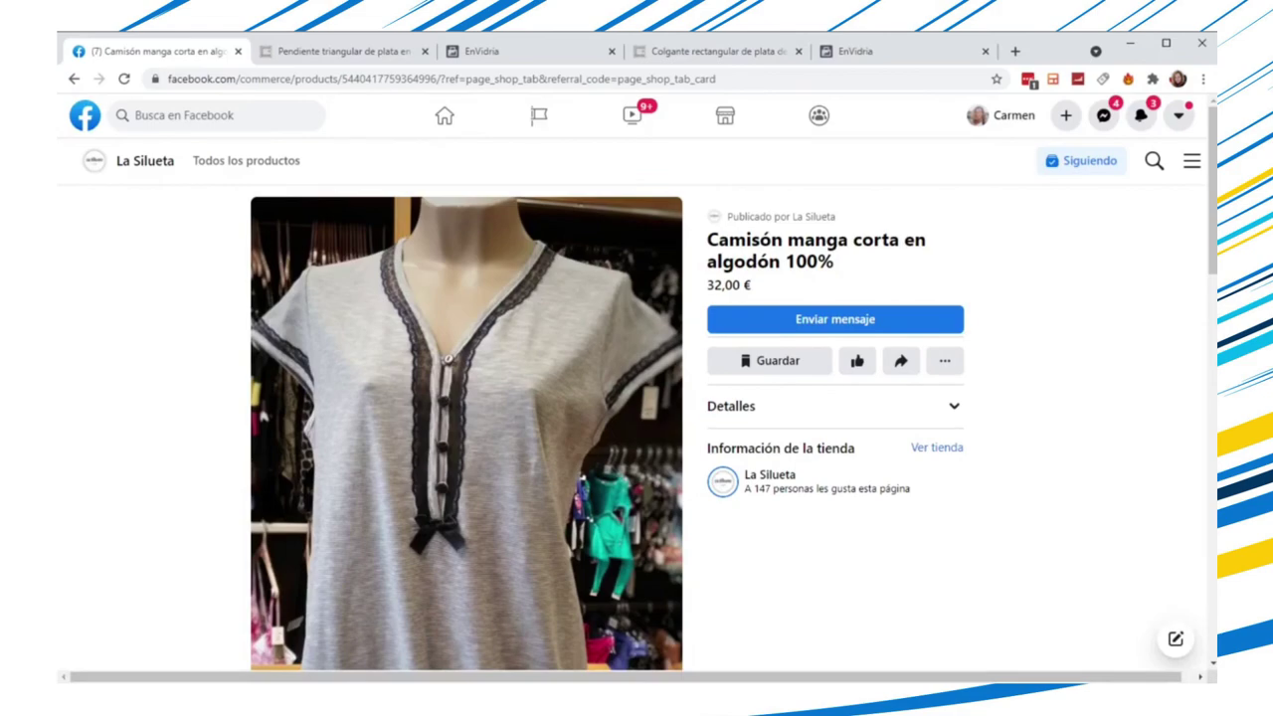